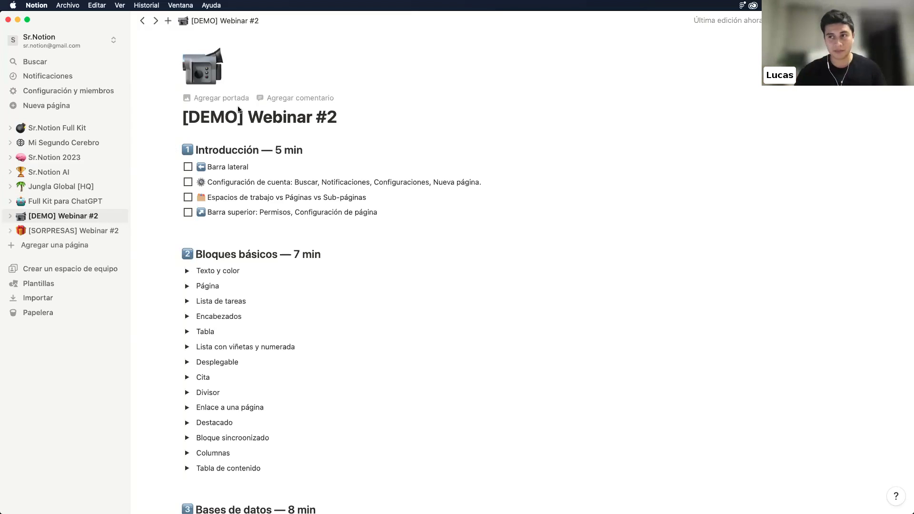
Scroll the webinar page and briefly select, then deselect, the word Bases in a heading
scroll(222, 149, "down", 2)
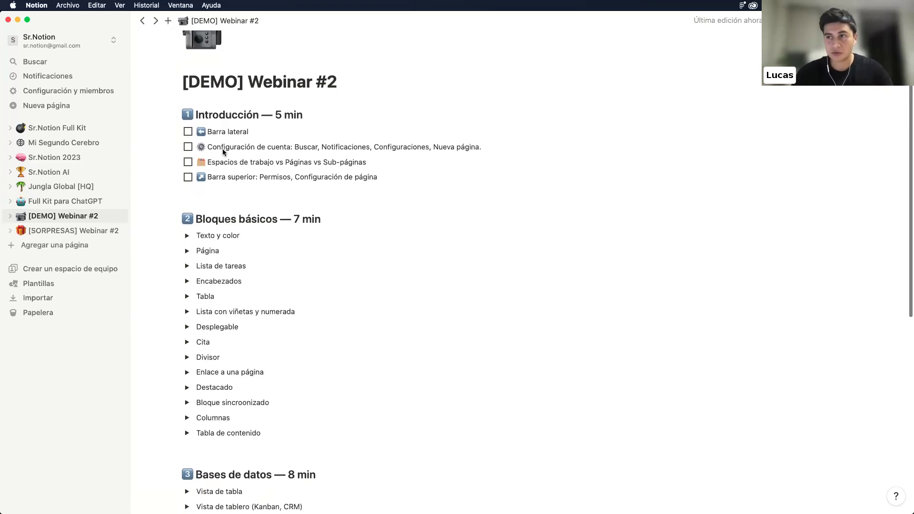
scroll(203, 100, "up", 1)
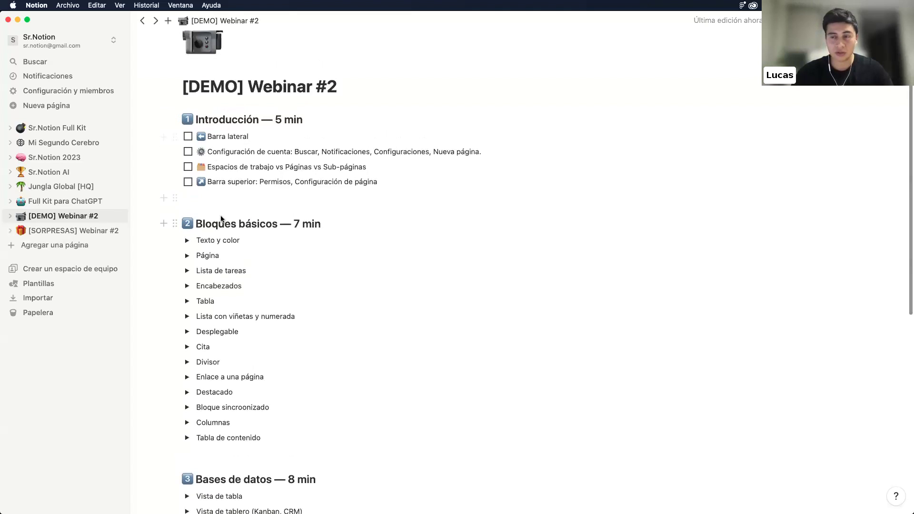
scroll(221, 216, "down", 1)
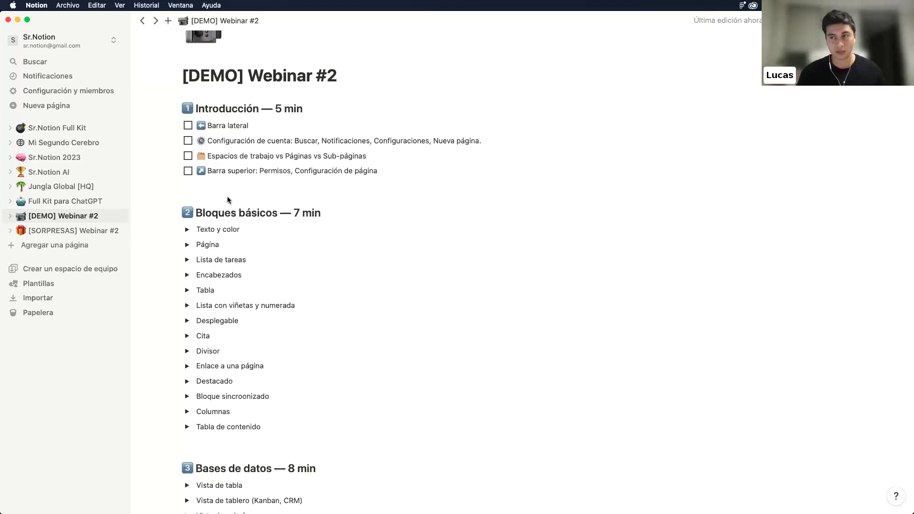
scroll(227, 196, "down", 10)
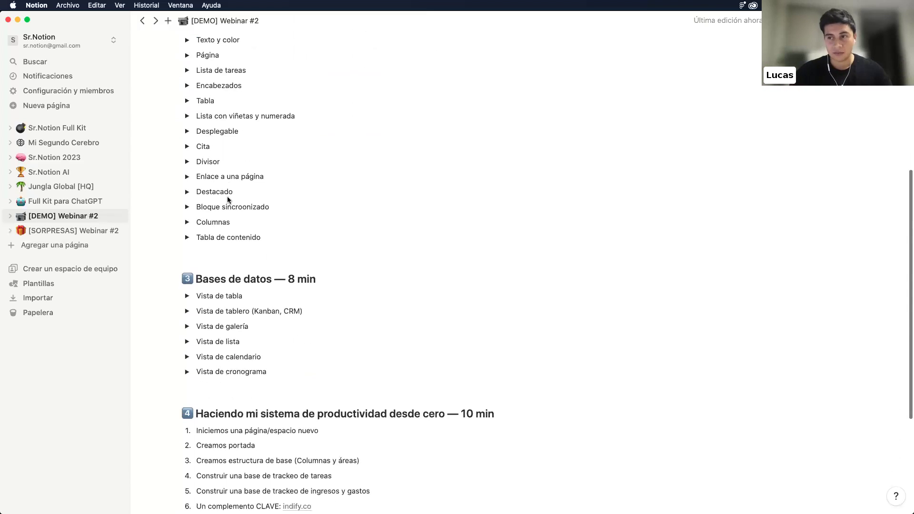
double_click(197, 208)
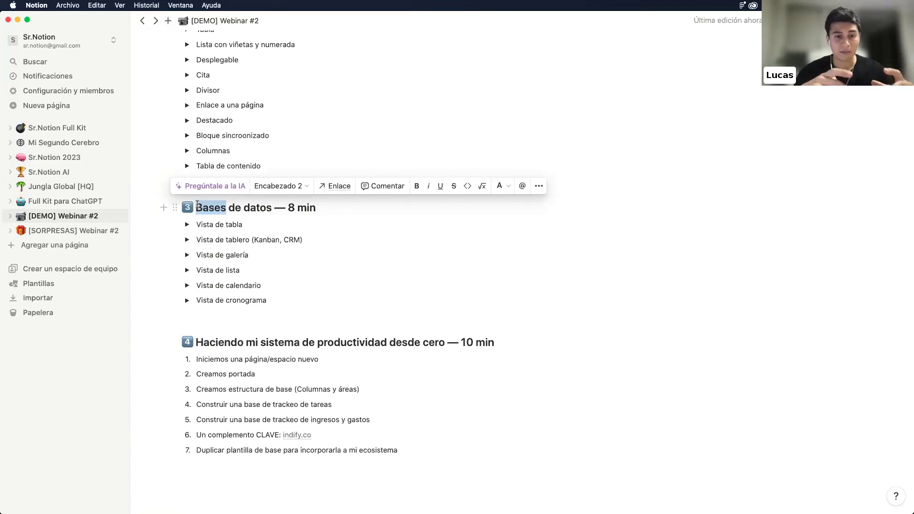
scroll(229, 257, "down", 2)
left_click(260, 304)
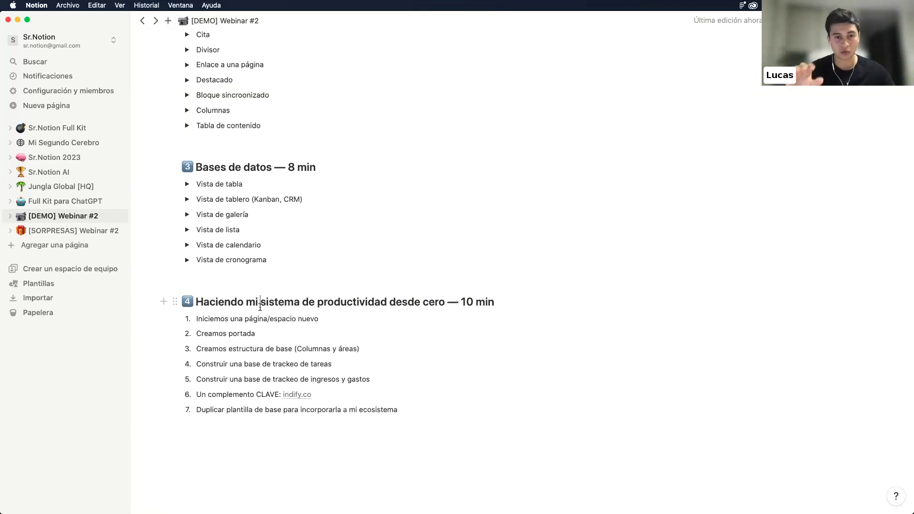
Place the cursor on an empty line after the Introducción checklist and shrink the Notion window slightly
scroll(327, 232, "up", 10)
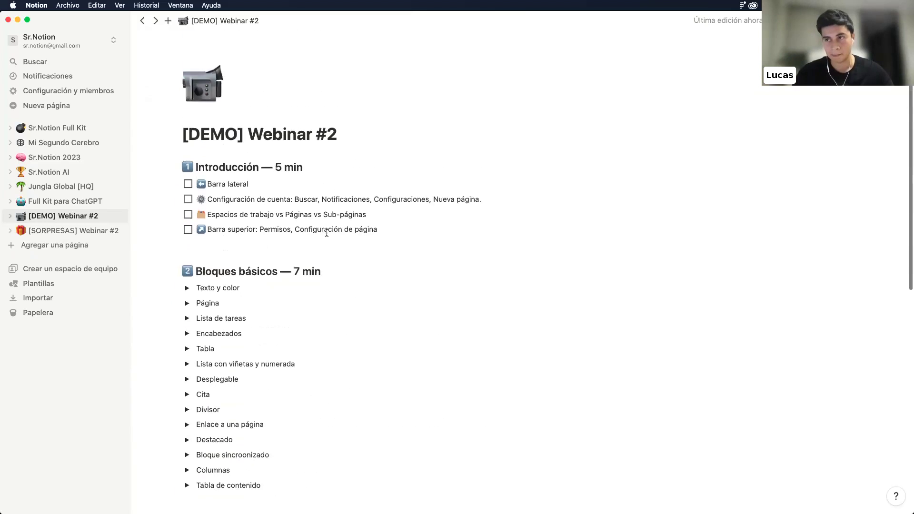
left_click(251, 263)
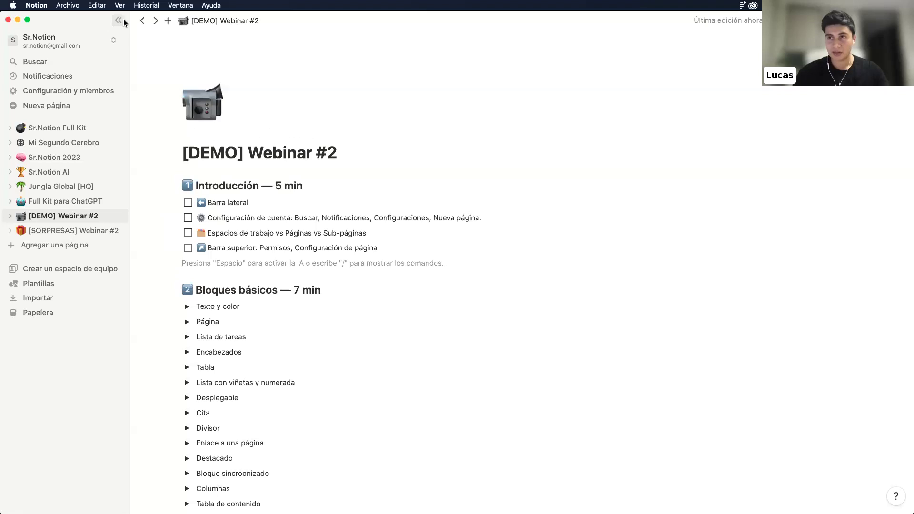
left_click(27, 19)
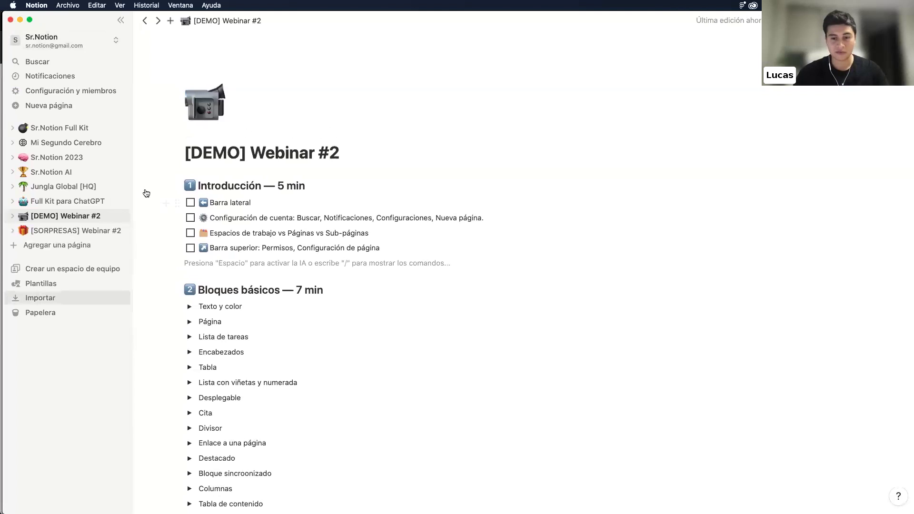
mouse_move(394, 496)
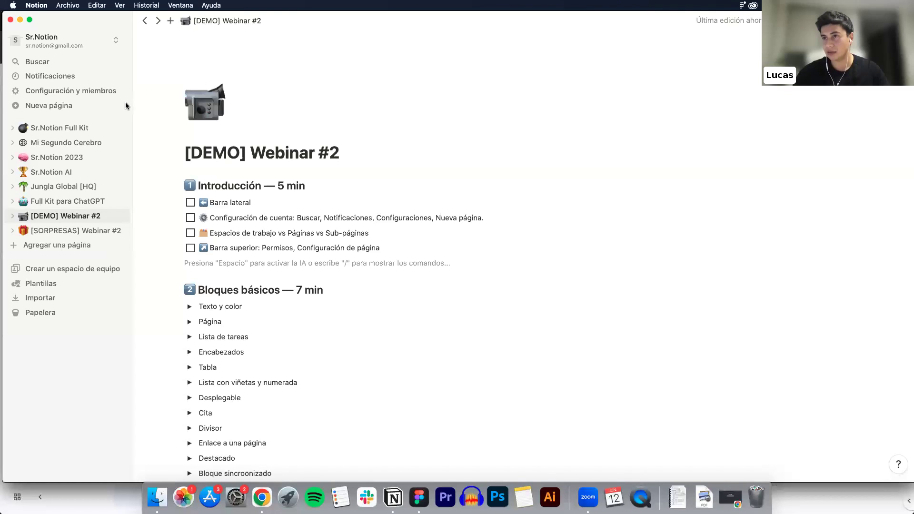
left_click_drag(115, 114, 132, 113)
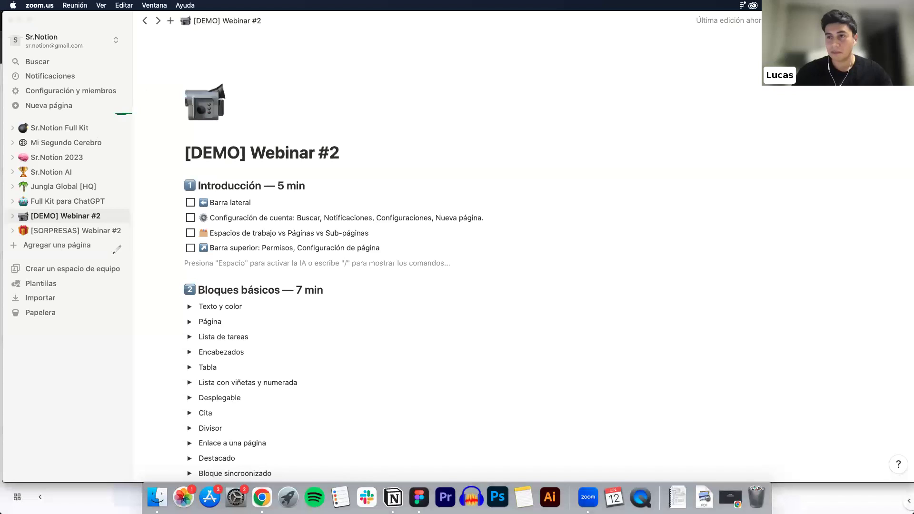
left_click_drag(112, 253, 142, 251)
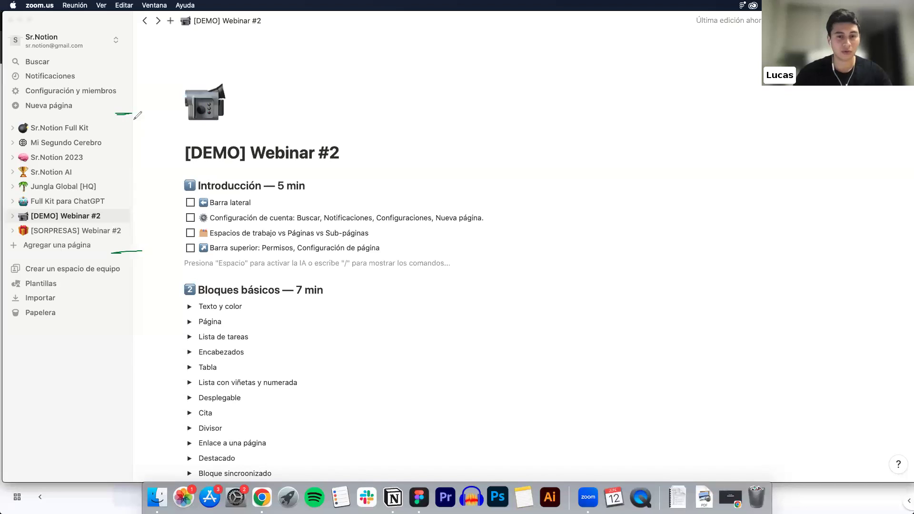
left_click_drag(135, 119, 123, 248)
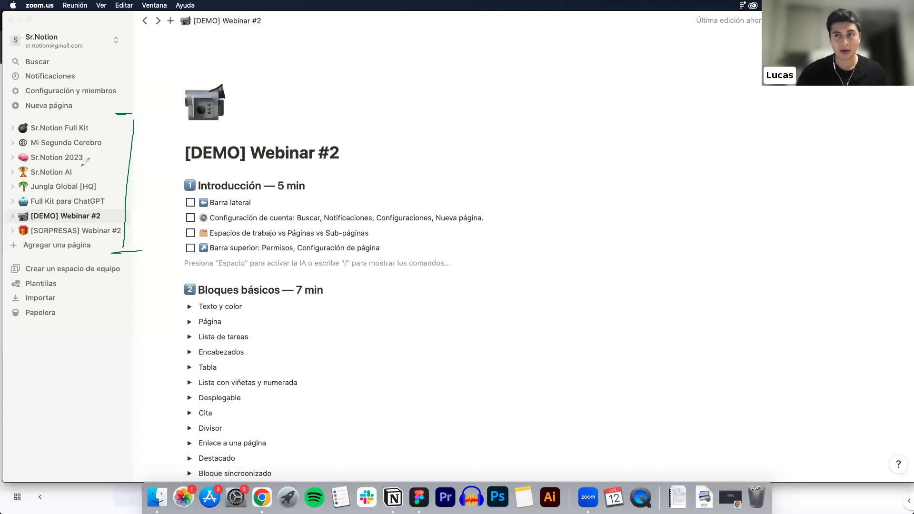
left_click(19, 119)
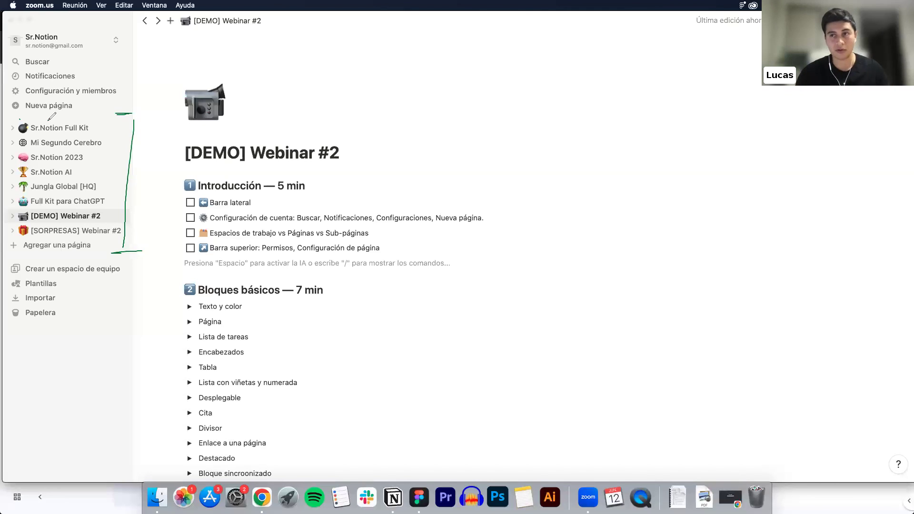
left_click_drag(17, 118, 42, 118)
left_click_drag(17, 151, 44, 150)
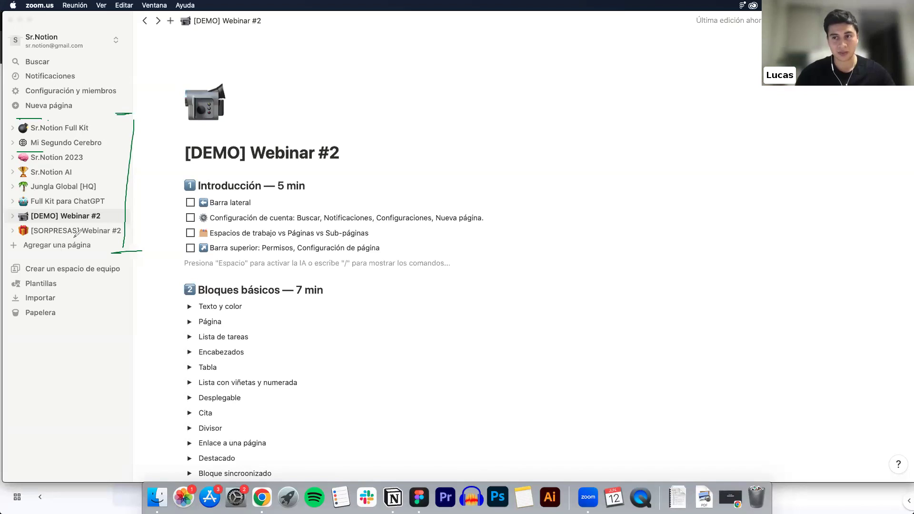
mouse_move(104, 258)
left_mouse_down()
mouse_move(135, 318)
mouse_move(53, 342)
mouse_move(3, 324)
mouse_move(76, 247)
mouse_move(115, 262)
left_mouse_up()
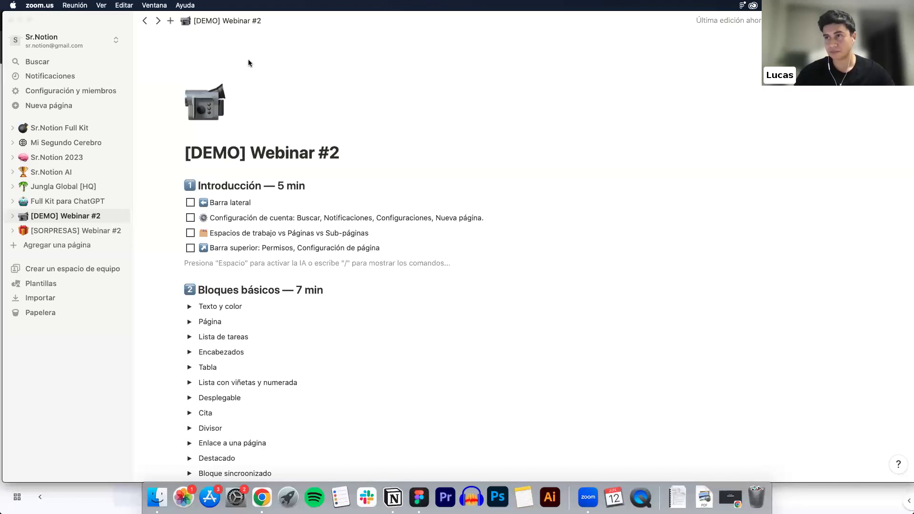
left_click(43, 62)
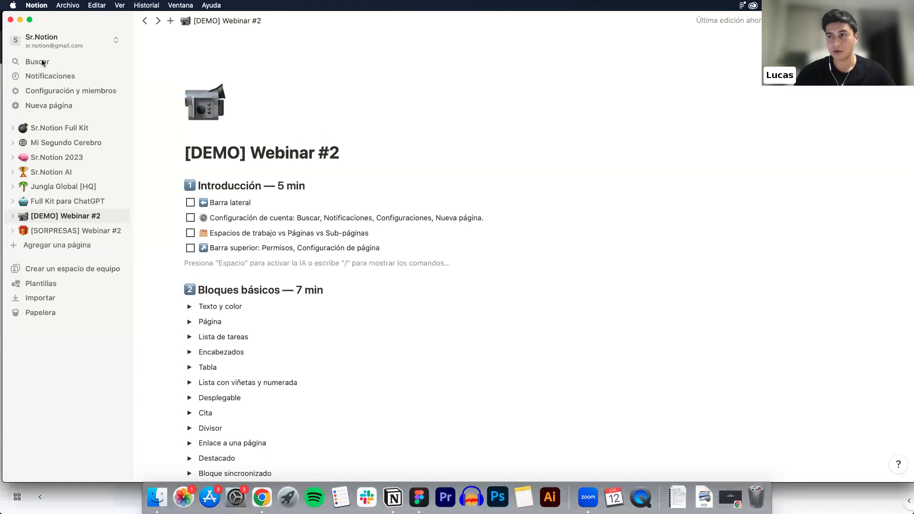
left_click(43, 63)
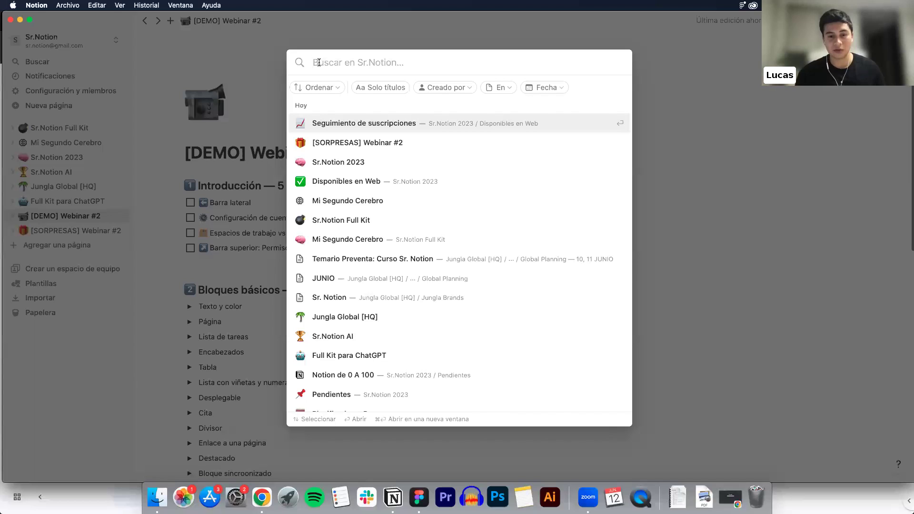
type("22 mayo")
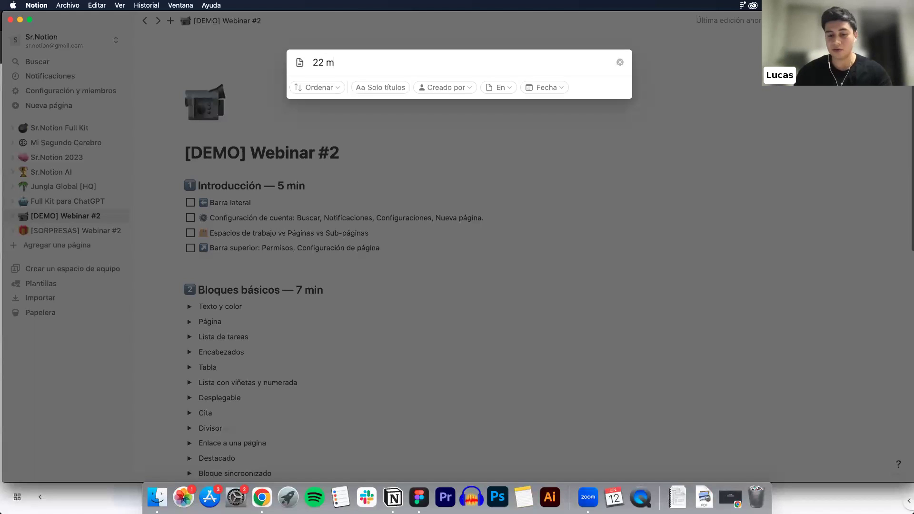
key("BackSpace")
key("BackSpace")
key("BackSpace")
key("BackSpace")
key("BackSpace")
key("BackSpace")
key("BackSpace")
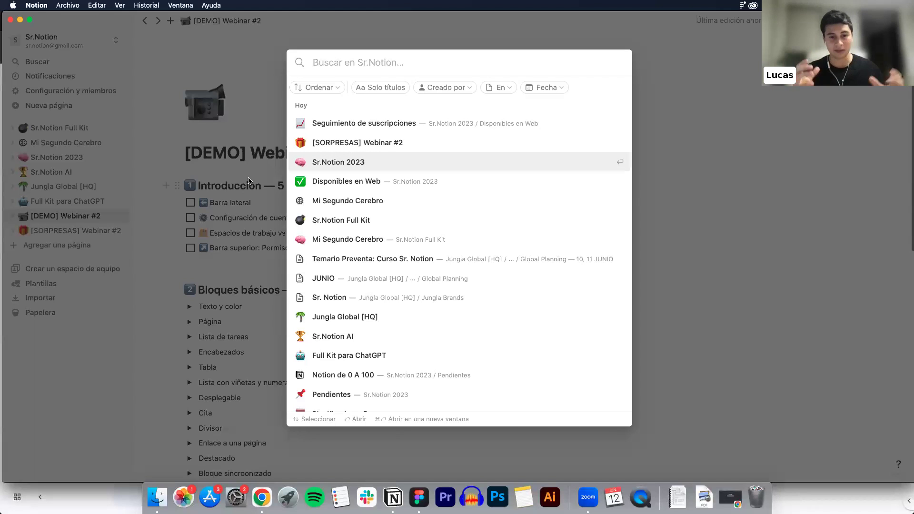
left_click(205, 173)
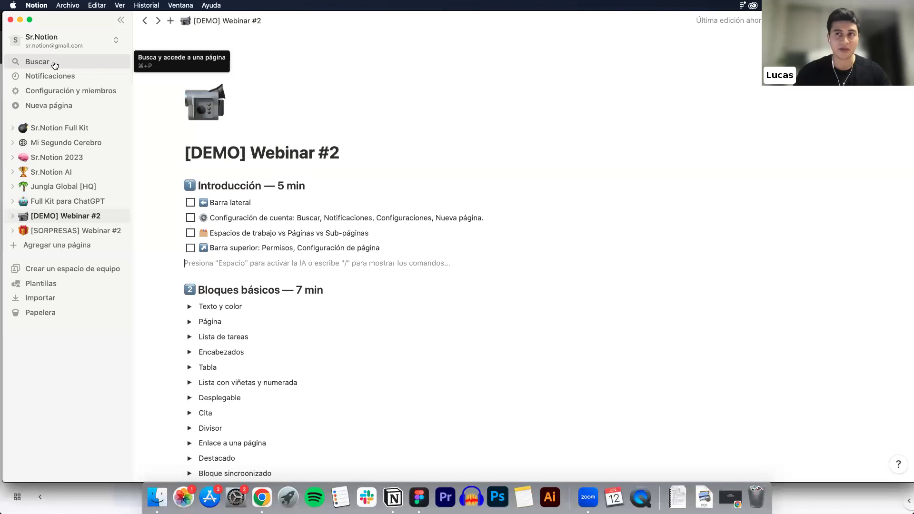
Glance at notifications and a discarded new page, then open Configuración y miembros on Miembros
left_click(56, 77)
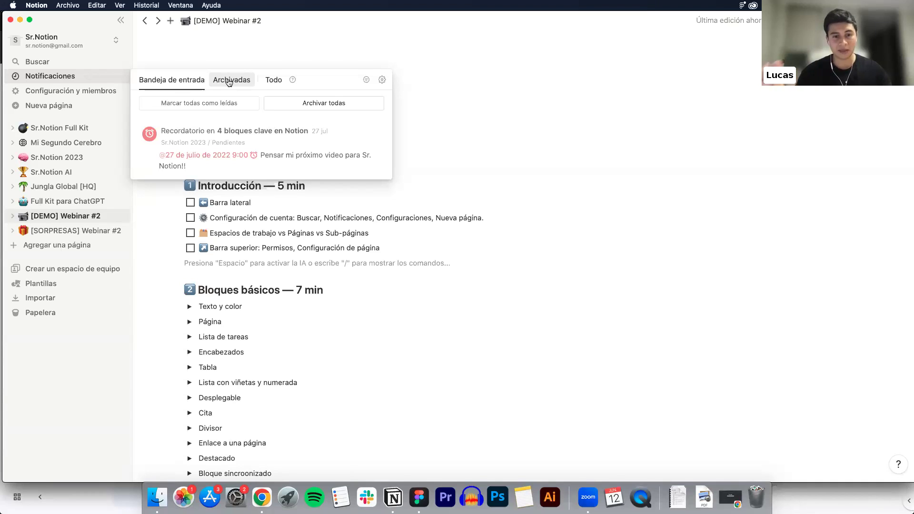
left_click(69, 83)
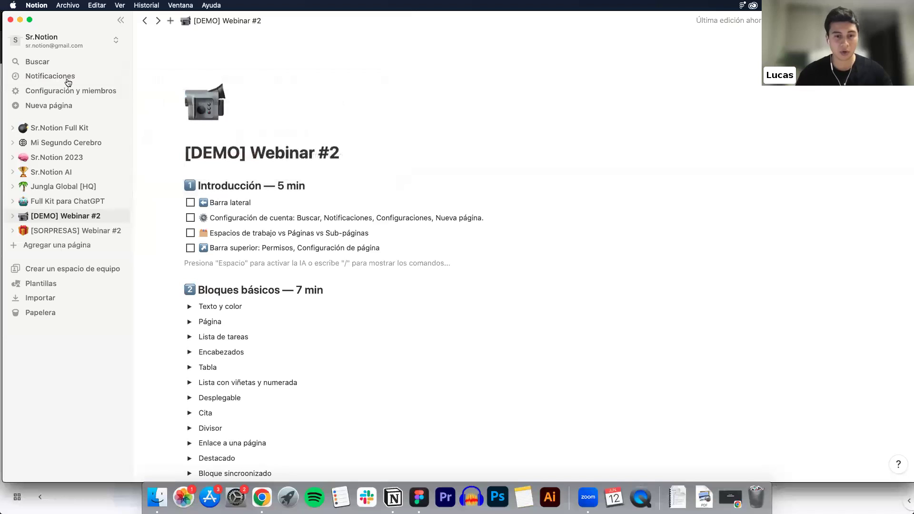
left_click(52, 105)
left_click(81, 90)
left_click(75, 91)
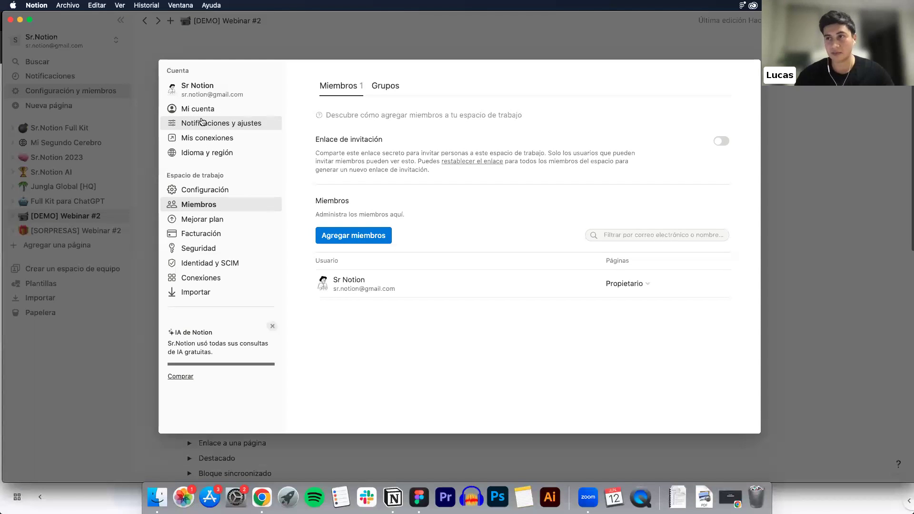
left_click(216, 123)
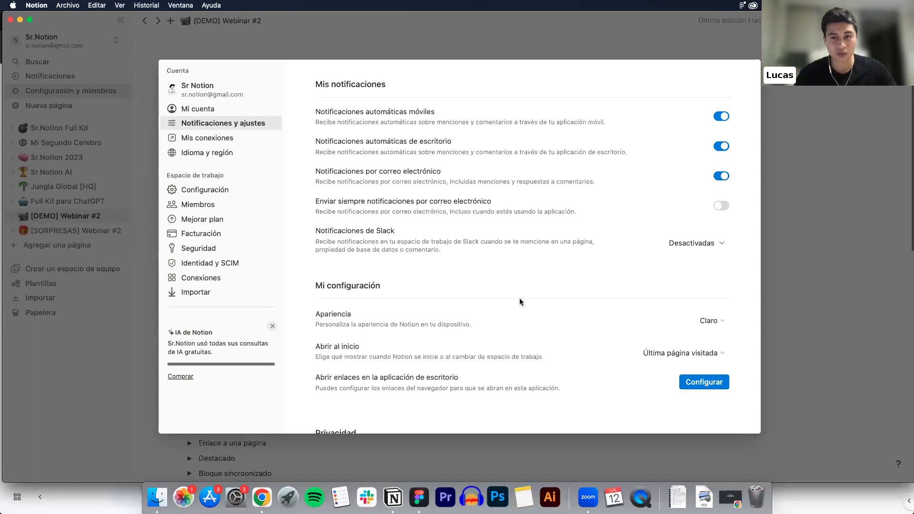
left_click(712, 321)
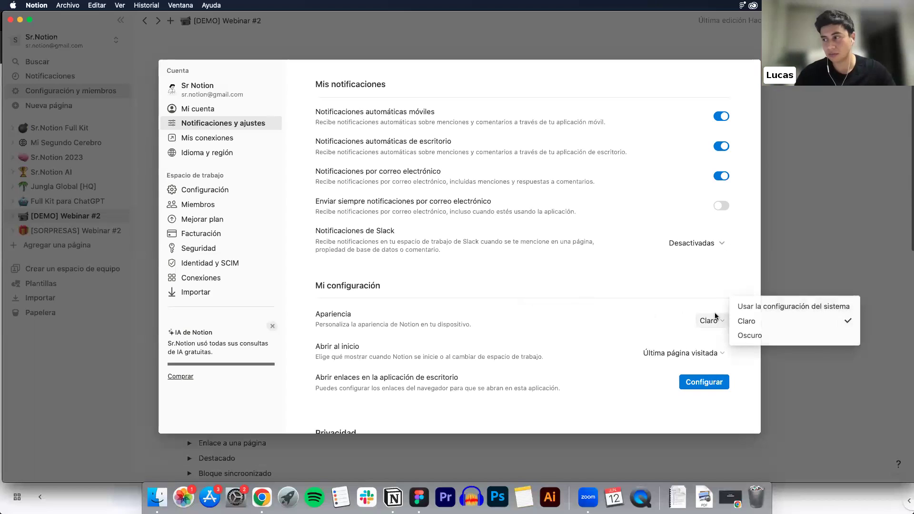
left_click(748, 335)
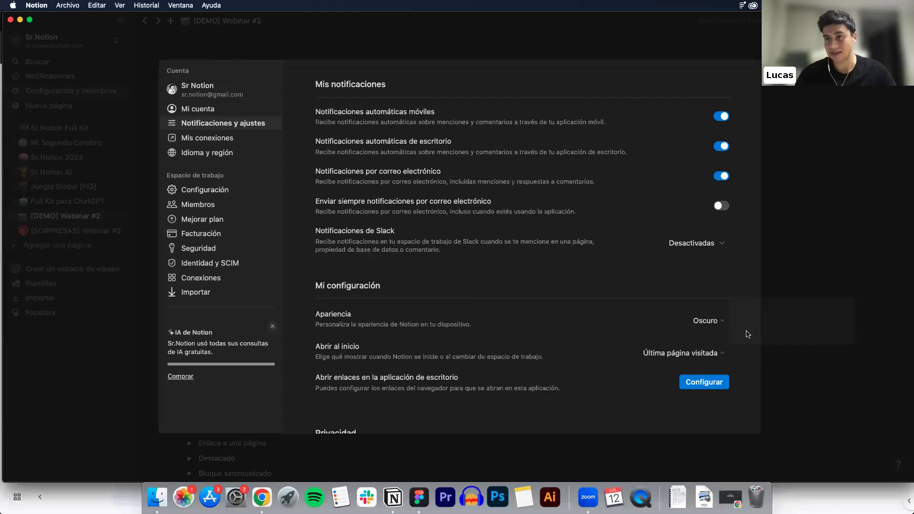
left_click(717, 323)
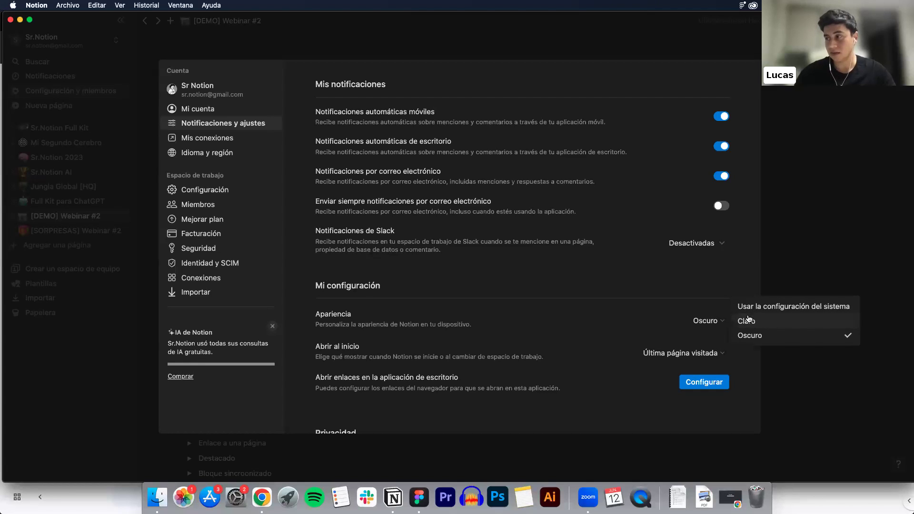
left_click(748, 321)
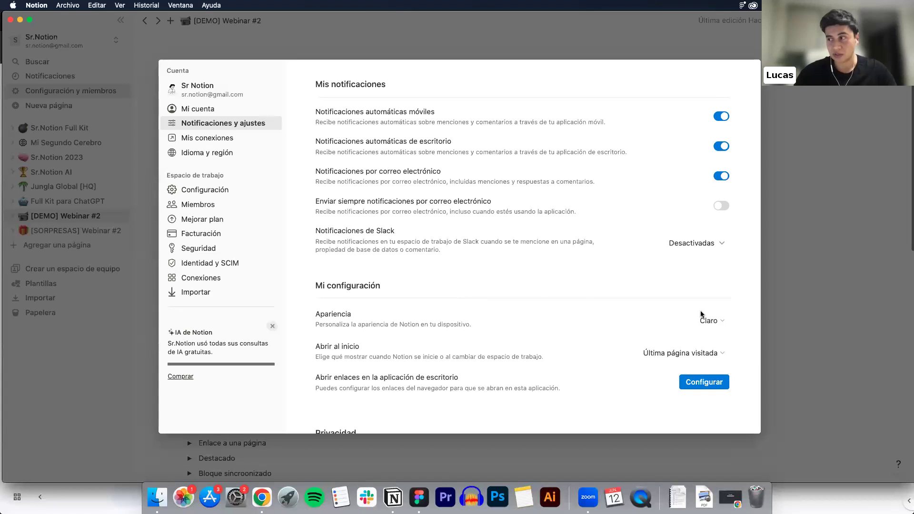
left_click(715, 321)
left_click(742, 335)
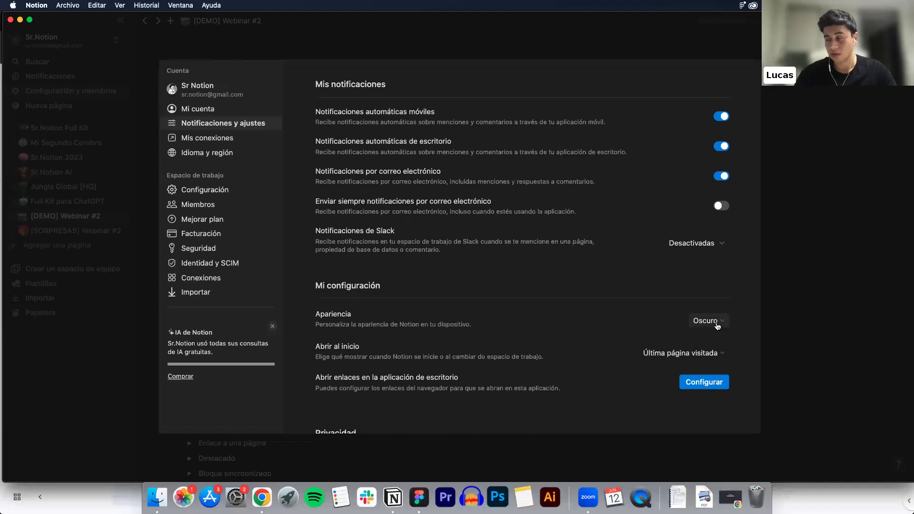
left_click(716, 321)
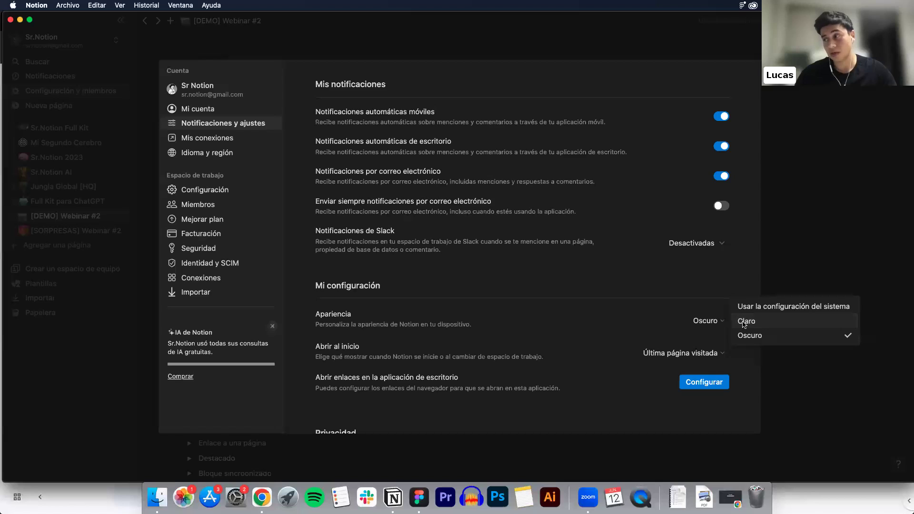
left_click(745, 323)
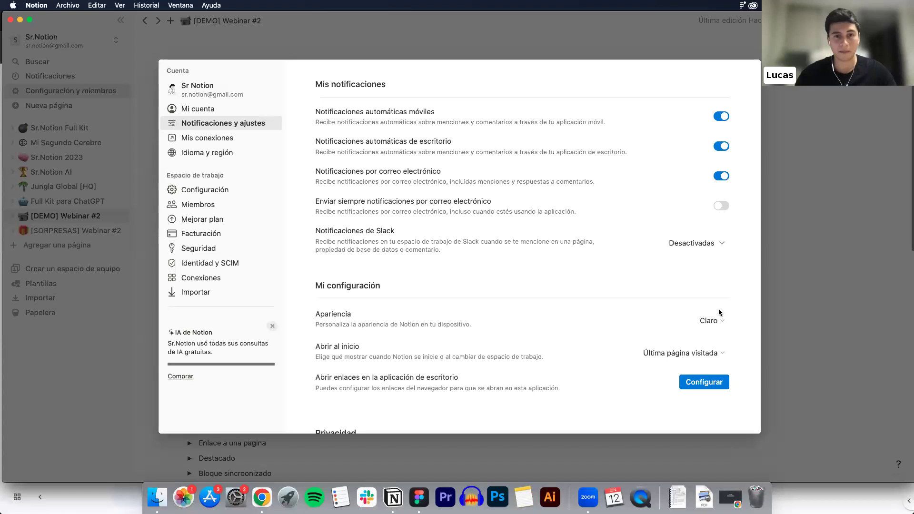
scroll(549, 270, "down", 2)
scroll(550, 271, "down", 2)
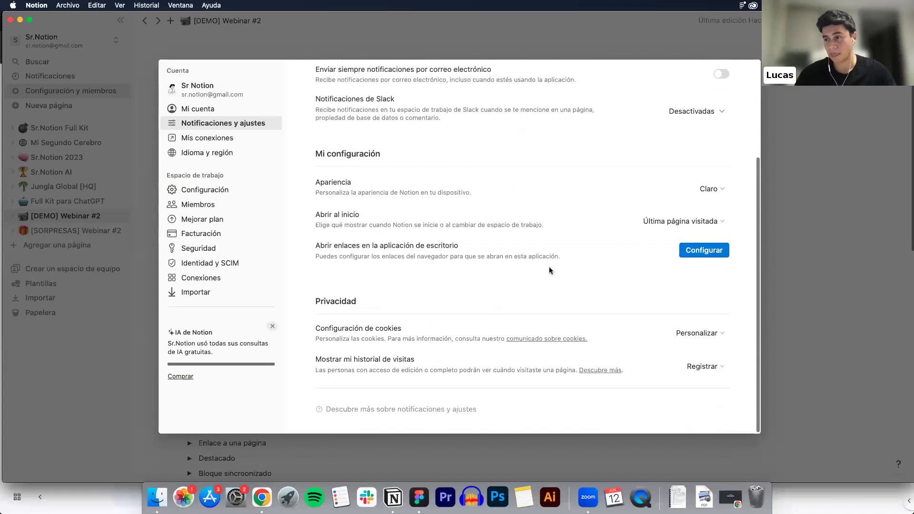
scroll(550, 270, "up", 5)
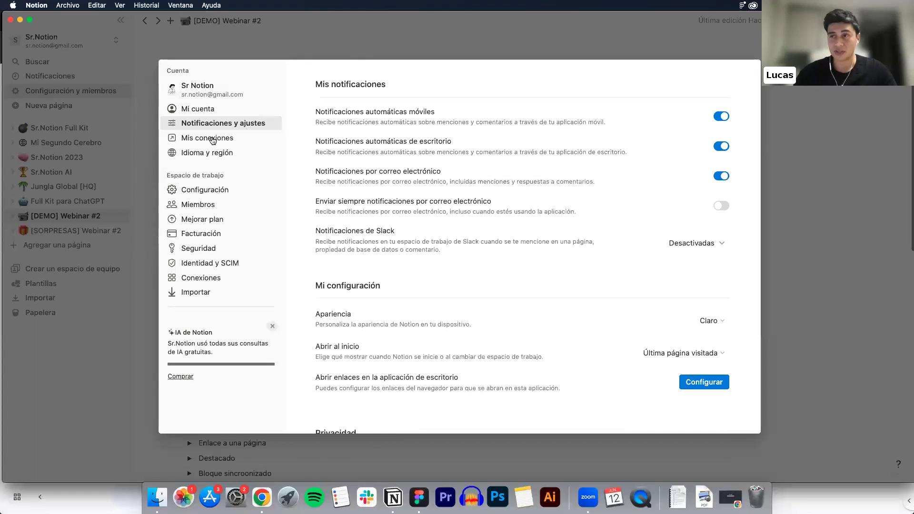
Open Idioma y región and check the Idioma list, keeping Español (Latinoamérica)
left_click(208, 153)
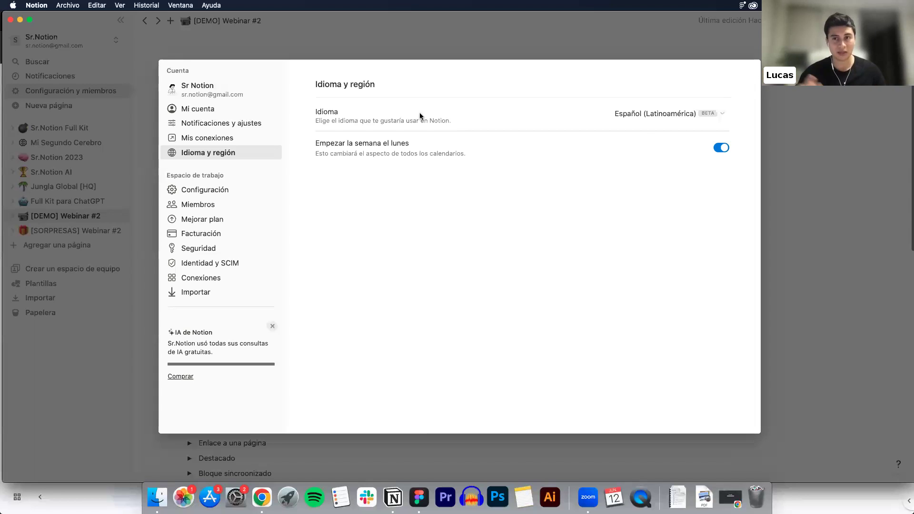
left_click(679, 114)
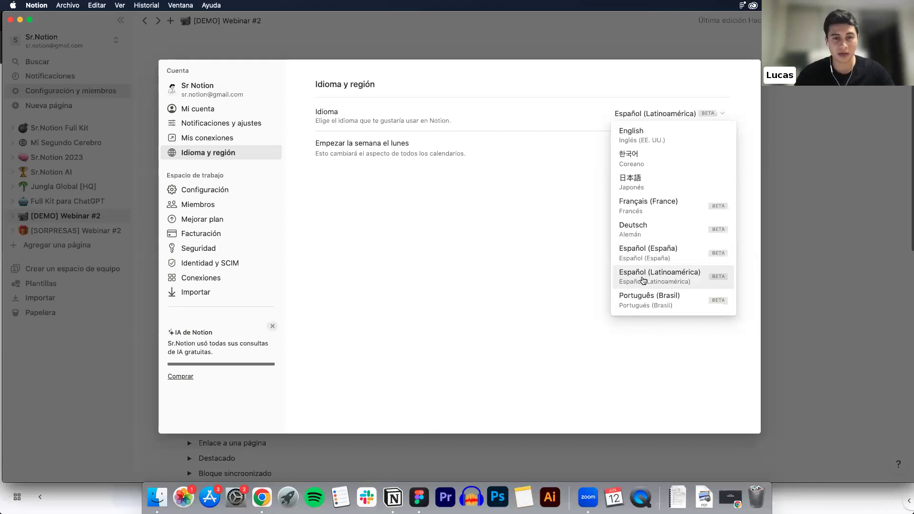
left_click(643, 280)
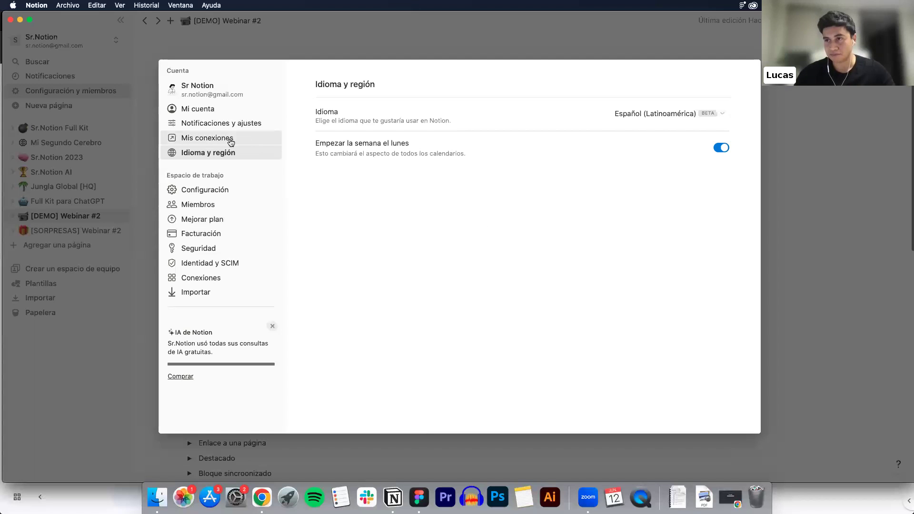
left_click(229, 141)
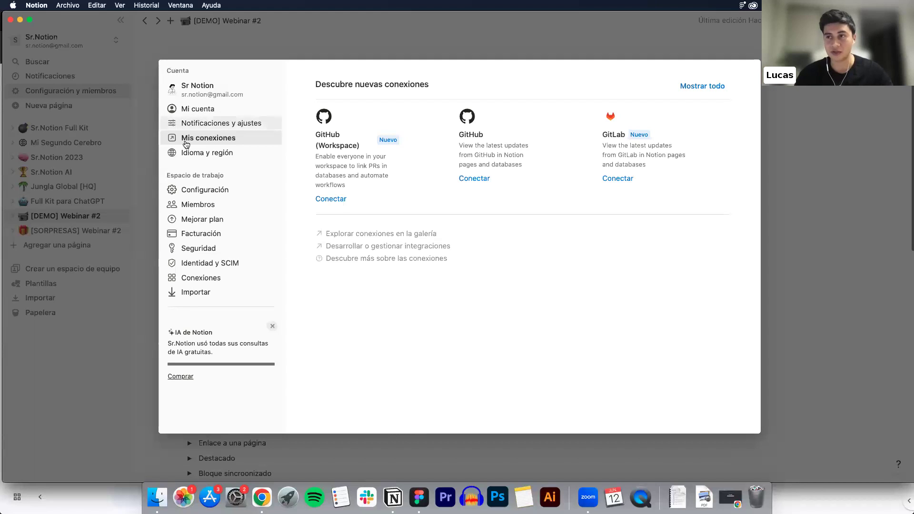
left_click(211, 155)
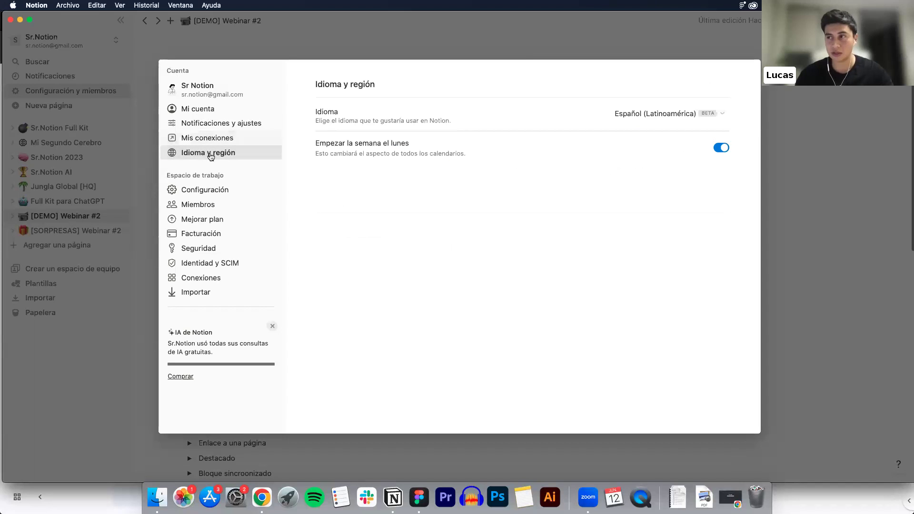
left_click(679, 113)
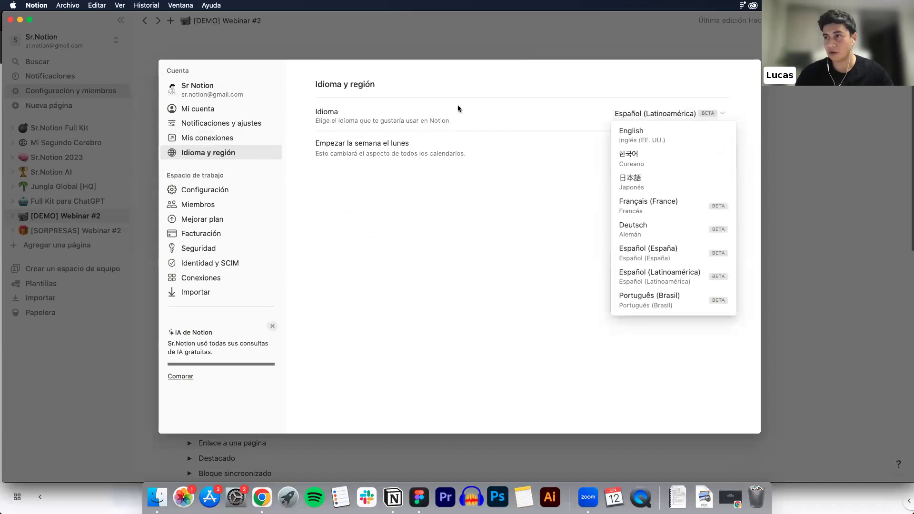
left_click(545, 241)
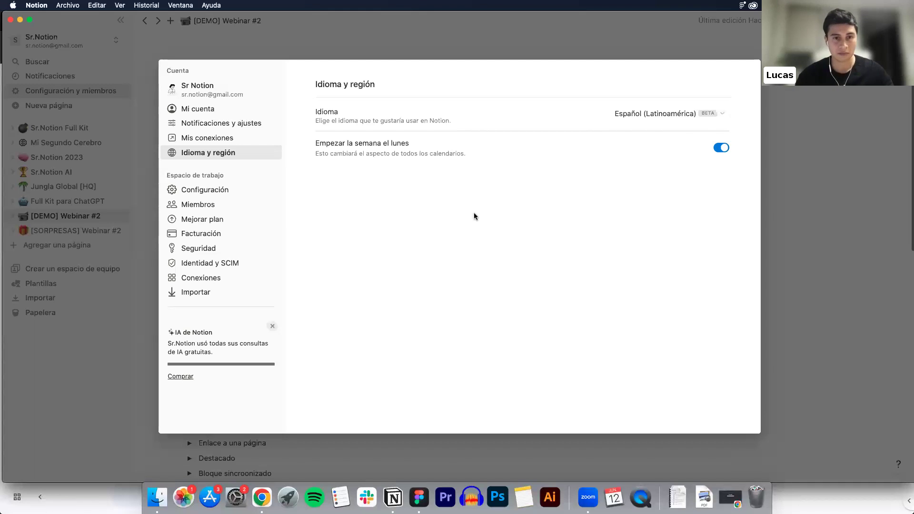
Expand all available connections under Mis conexiones, scroll through them, then exit settings
left_click(217, 138)
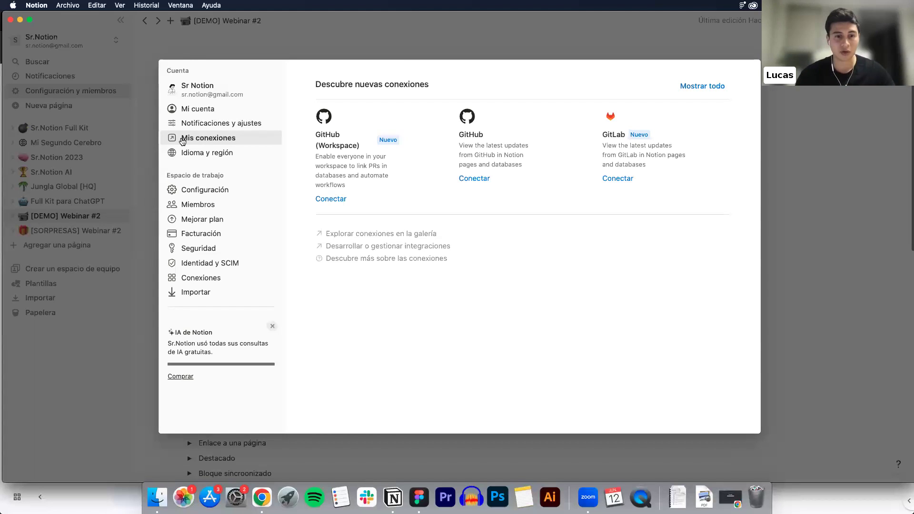
left_click(706, 87)
scroll(437, 224, "down", 5)
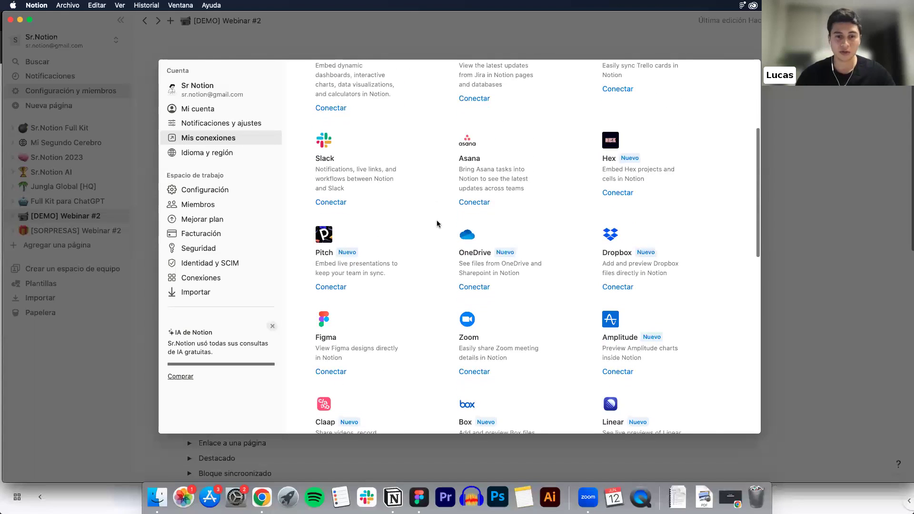
scroll(435, 225, "down", 2)
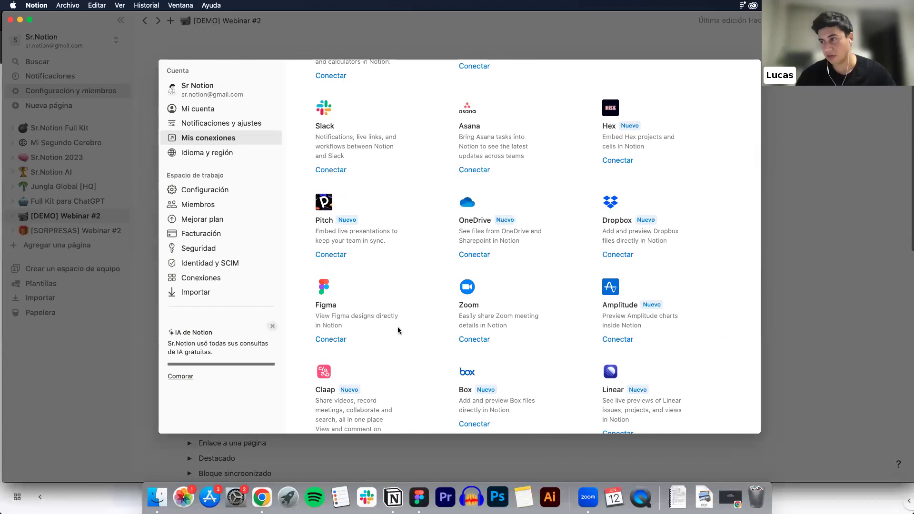
scroll(602, 276, "down", 2)
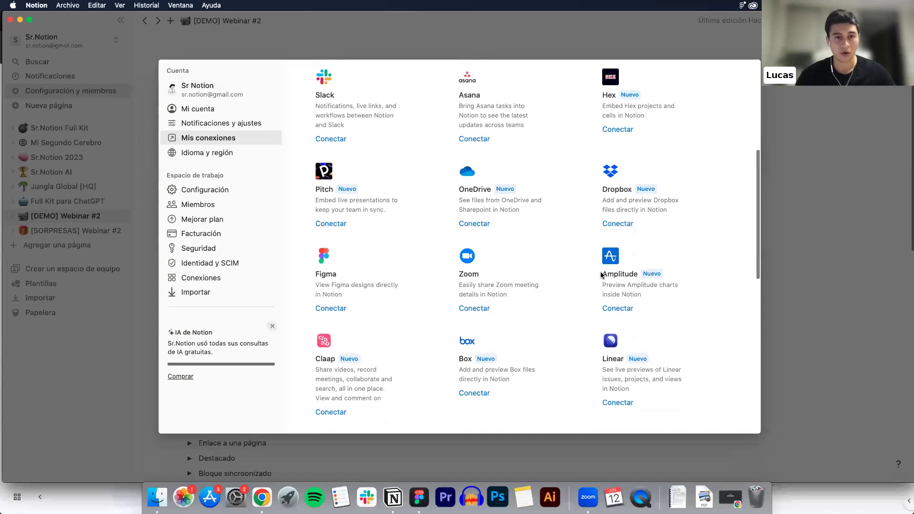
scroll(602, 275, "up", 1)
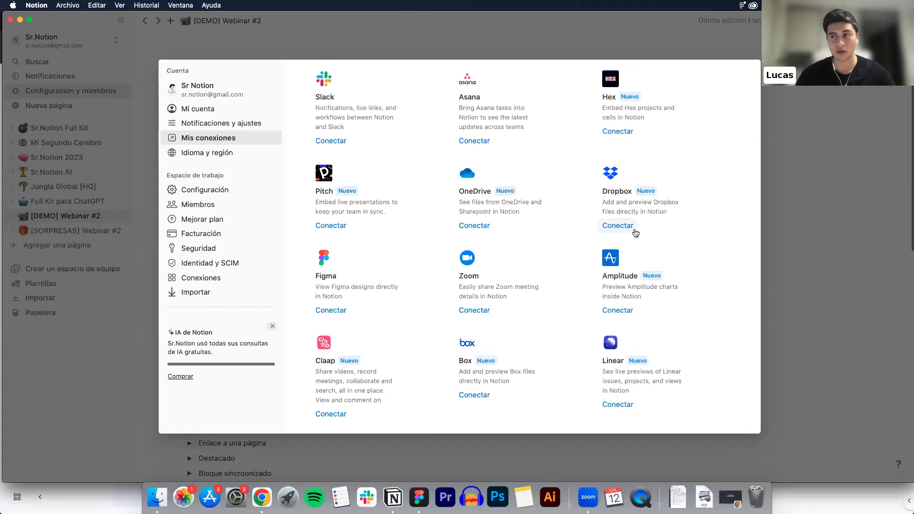
key("Escape")
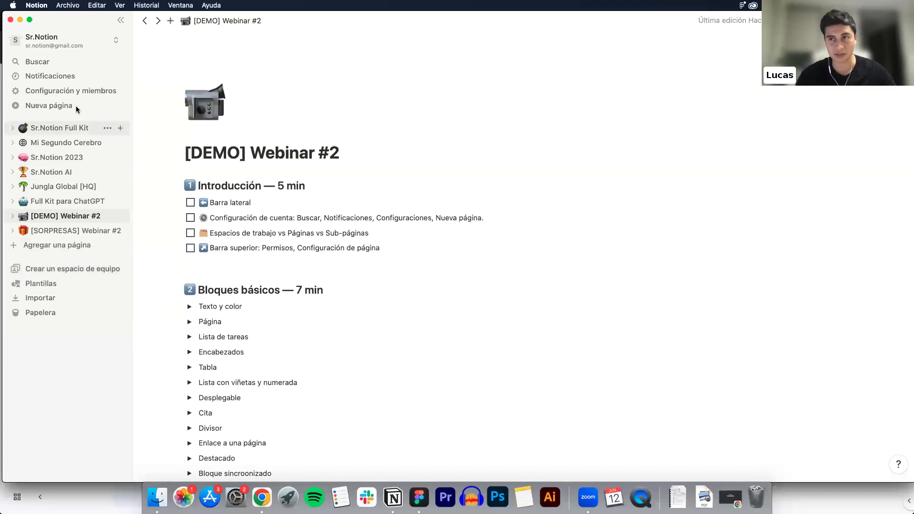
Discard an untitled new page, then start the Crear un espacio de equipo form
left_click(57, 106)
mouse_move(335, 93)
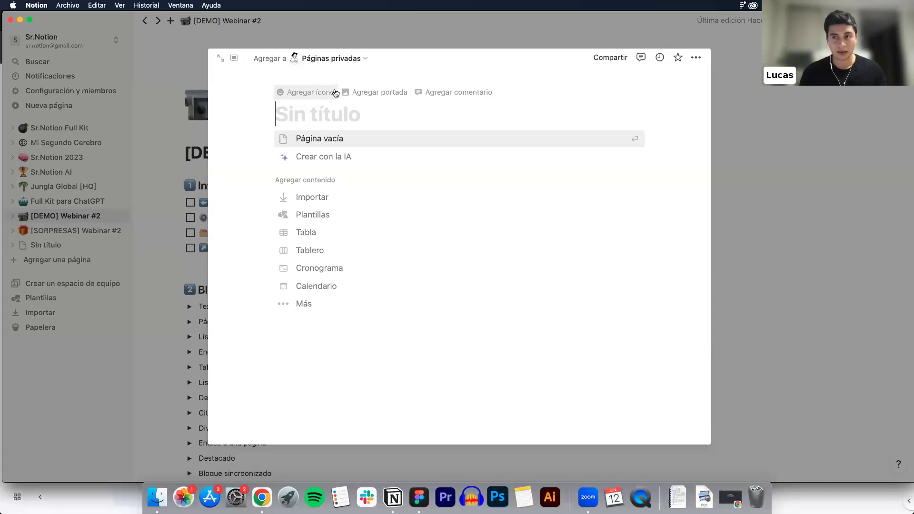
left_click(170, 183)
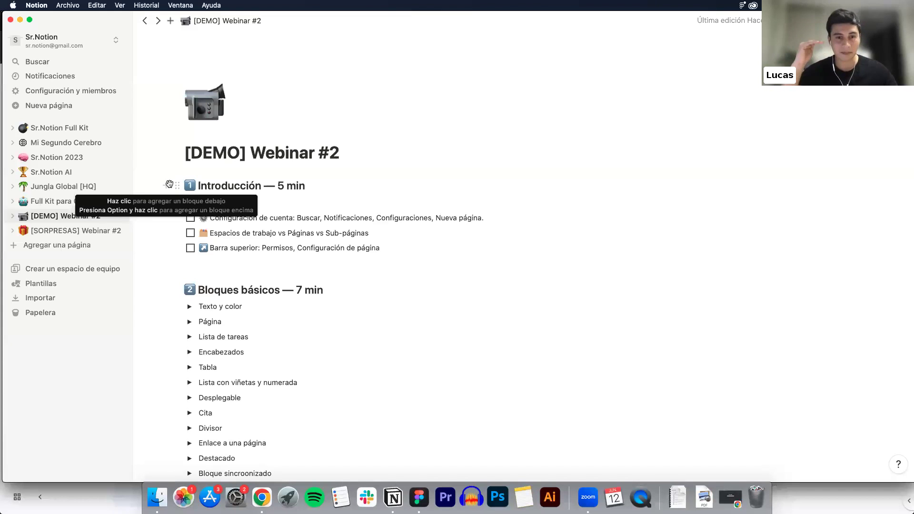
left_click(39, 269)
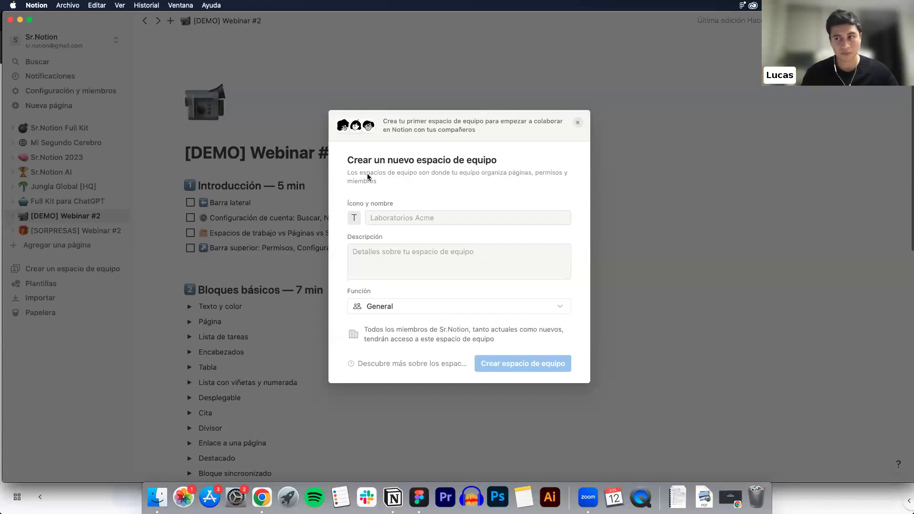
Cancel the team space form and discard another empty untitled page
left_click(577, 125)
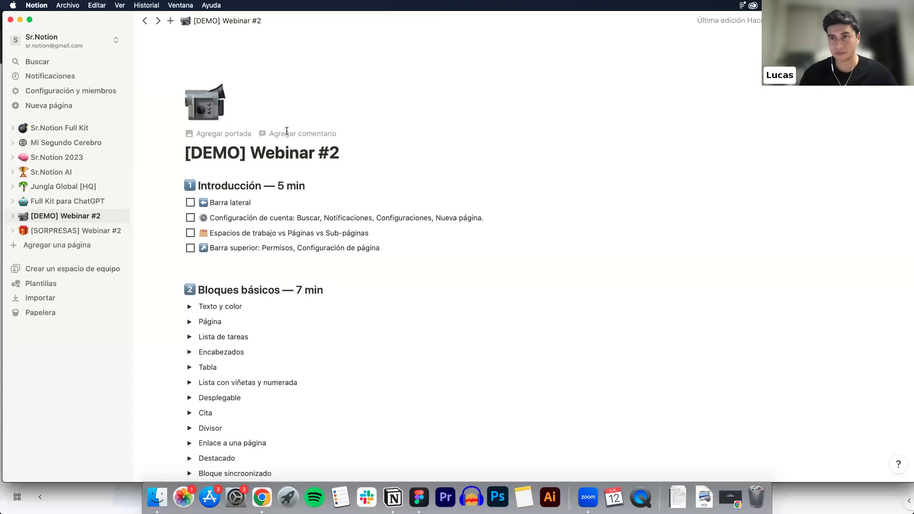
left_click(67, 107)
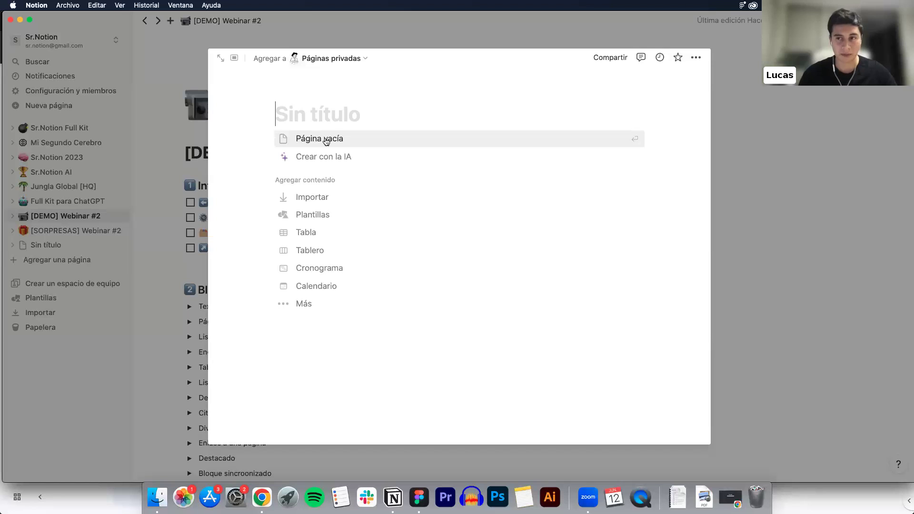
left_click(151, 193)
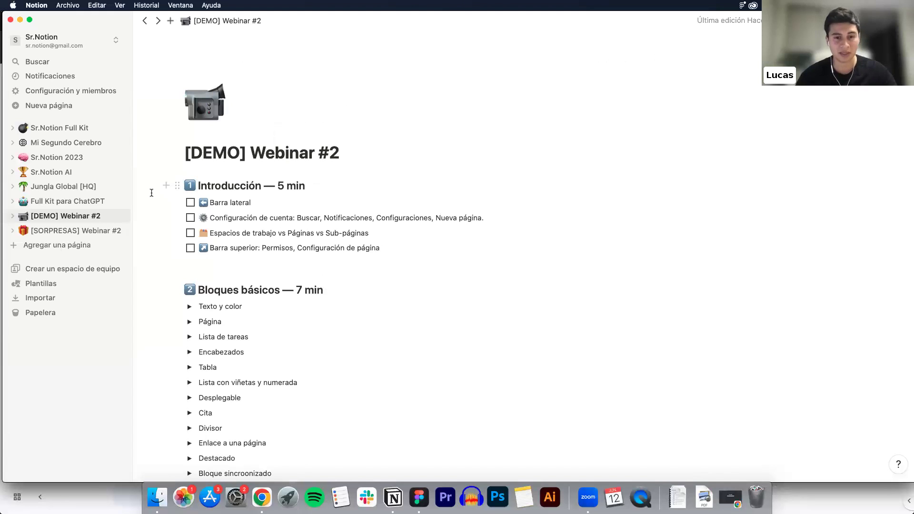
Check off Barra lateral, Configuración de cuenta and Espacios de trabajo, then open Compartir
left_click(190, 203)
left_click(190, 218)
left_click(190, 233)
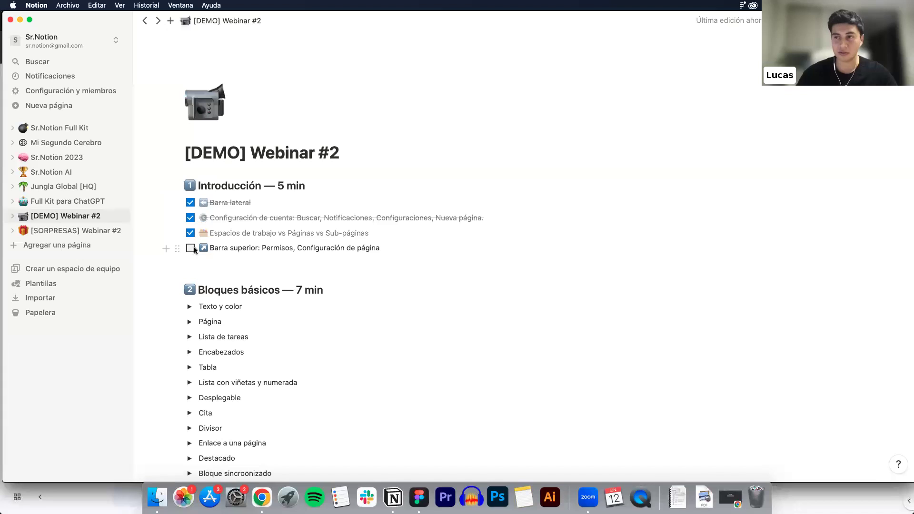
left_click(213, 247)
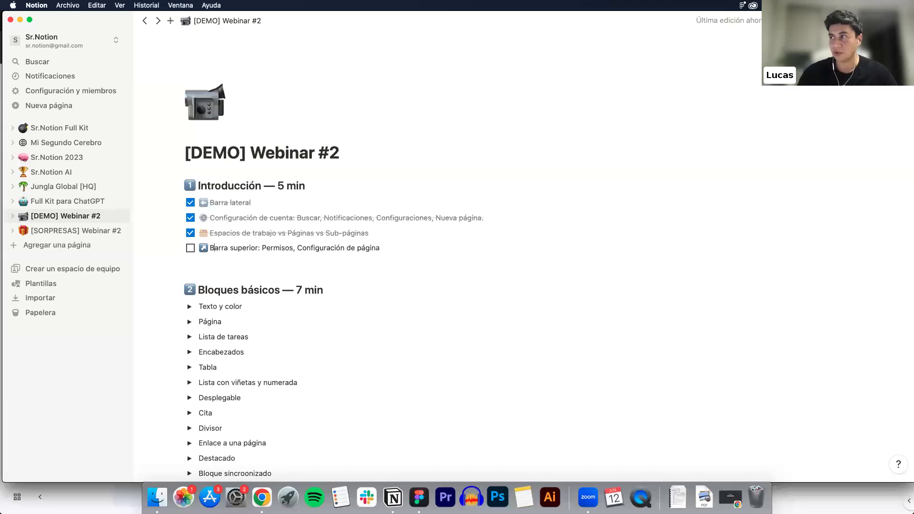
left_click(784, 21)
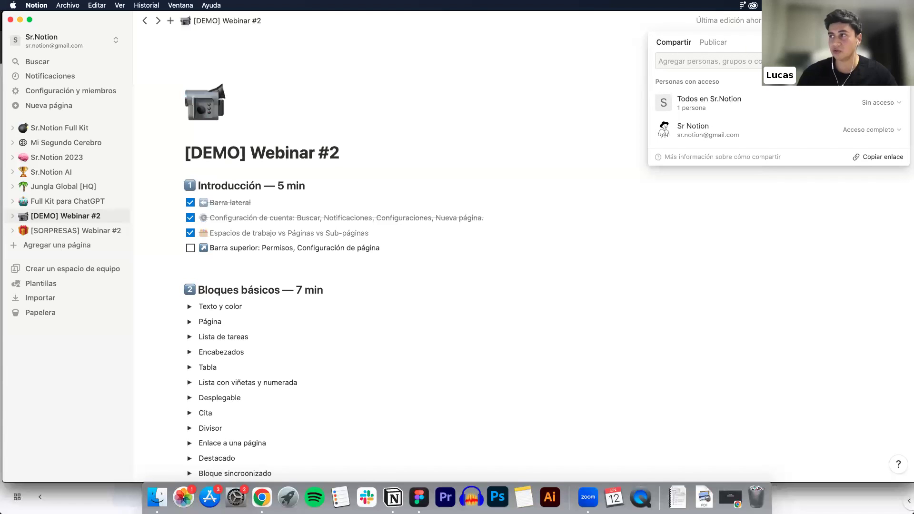
Browse the Share popup's Publicar tab, access list and invite view
left_click(713, 42)
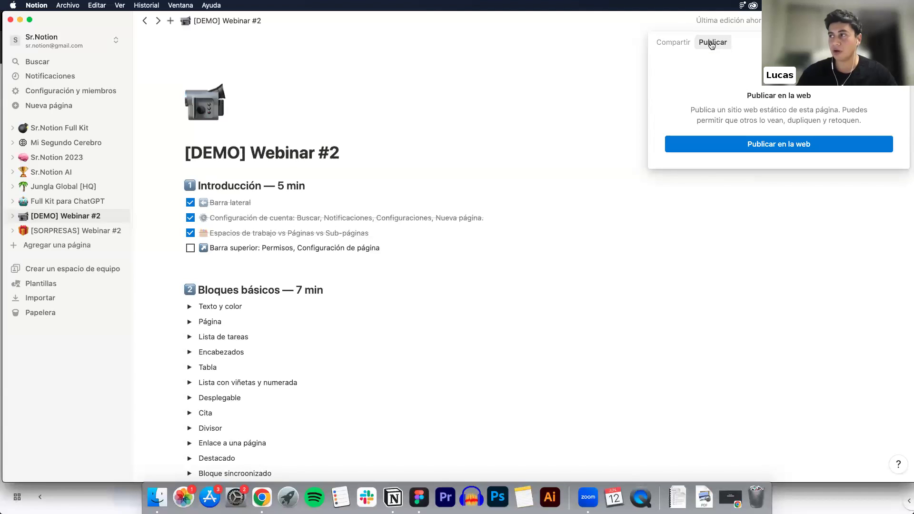
left_click(679, 44)
left_click(713, 42)
left_click(673, 42)
left_click(708, 61)
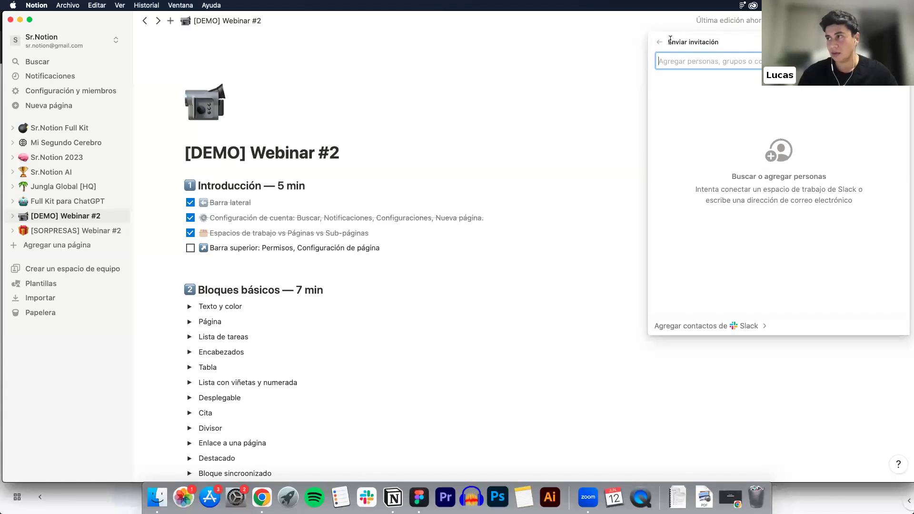
left_click(659, 42)
Publish the page to the web, then Anular publicación and close the popup
left_click(706, 44)
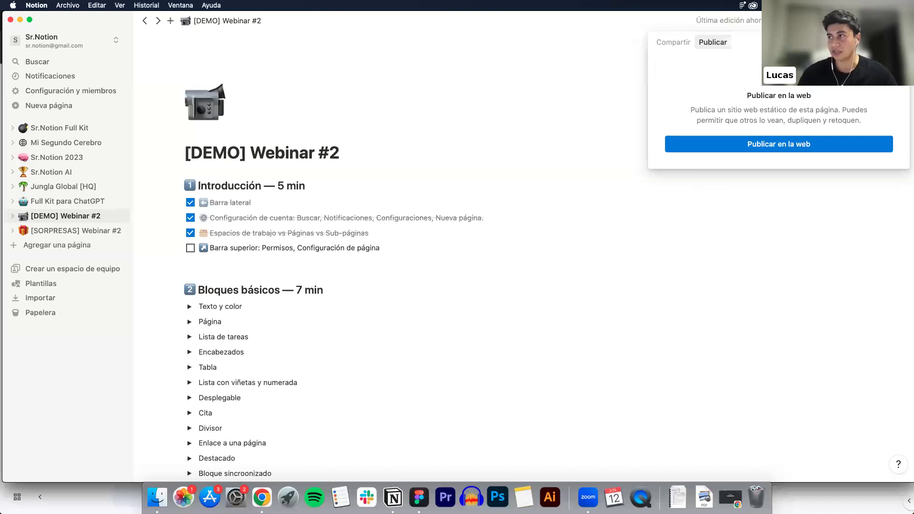
left_click(761, 143)
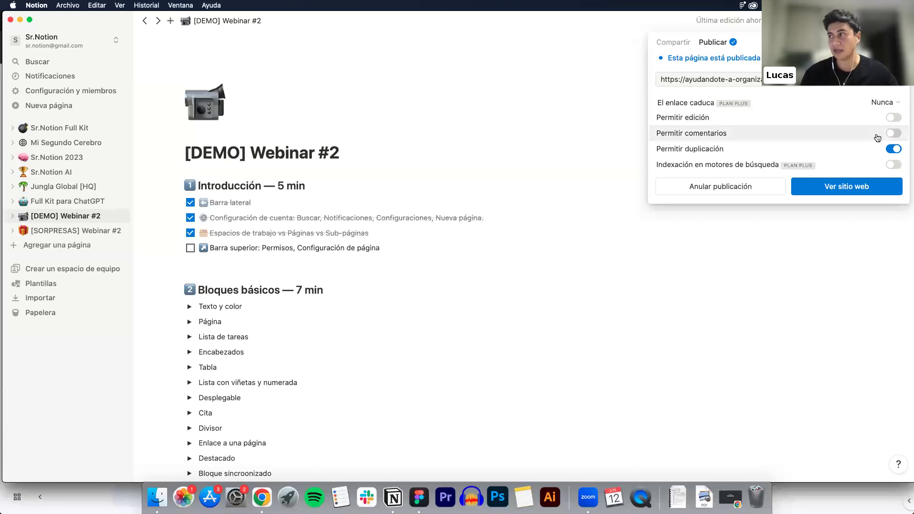
mouse_move(892, 148)
mouse_move(823, 142)
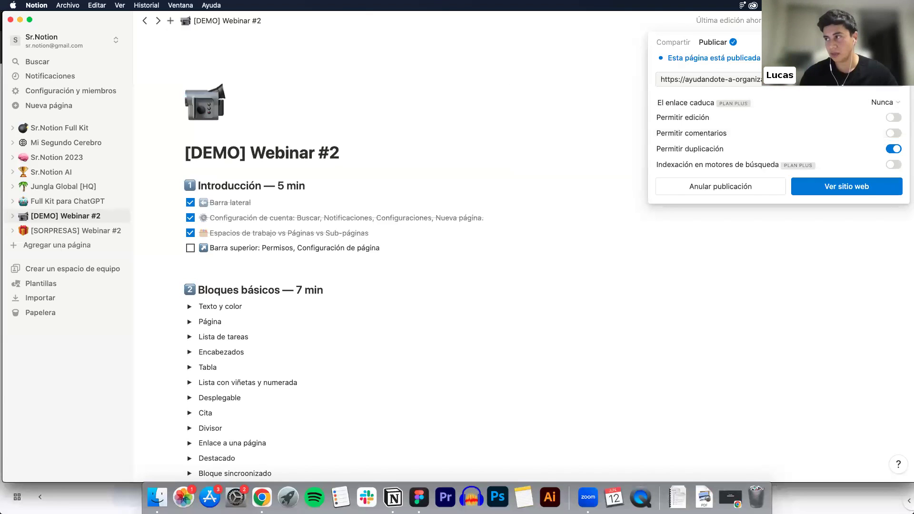
mouse_move(885, 119)
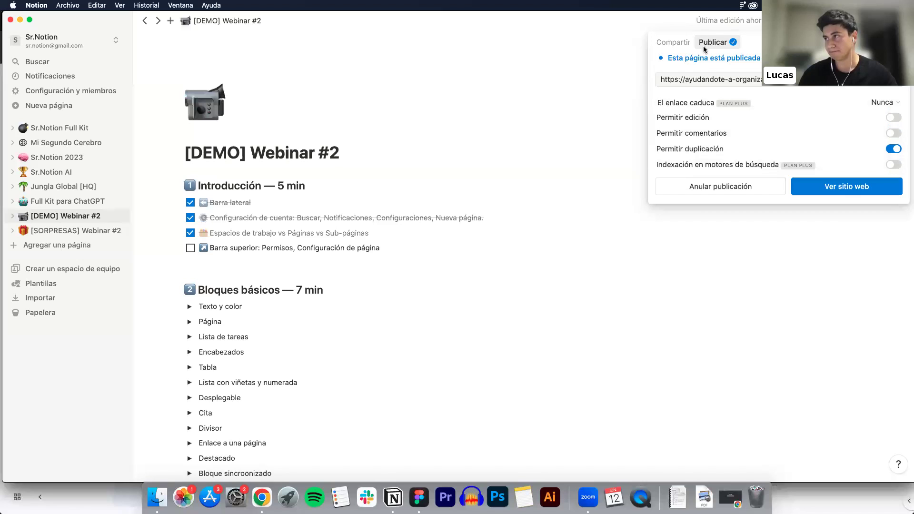
left_click(710, 182)
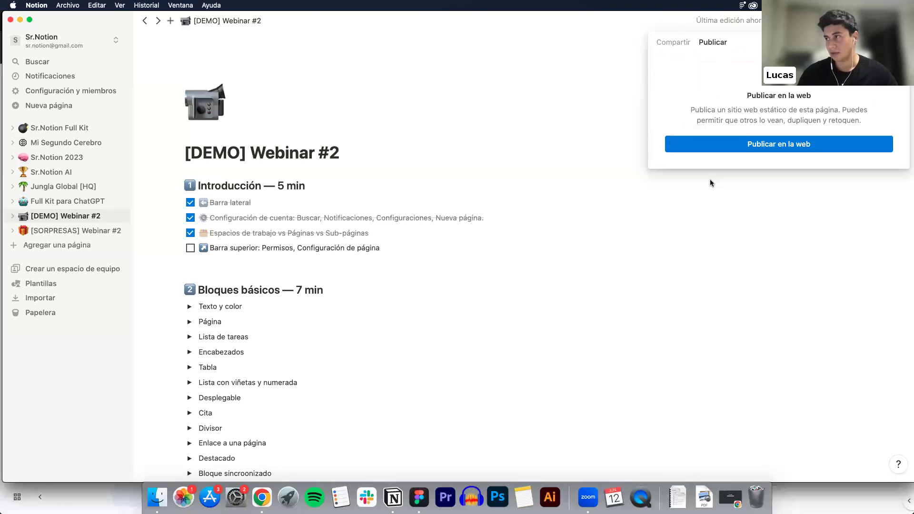
left_click(583, 72)
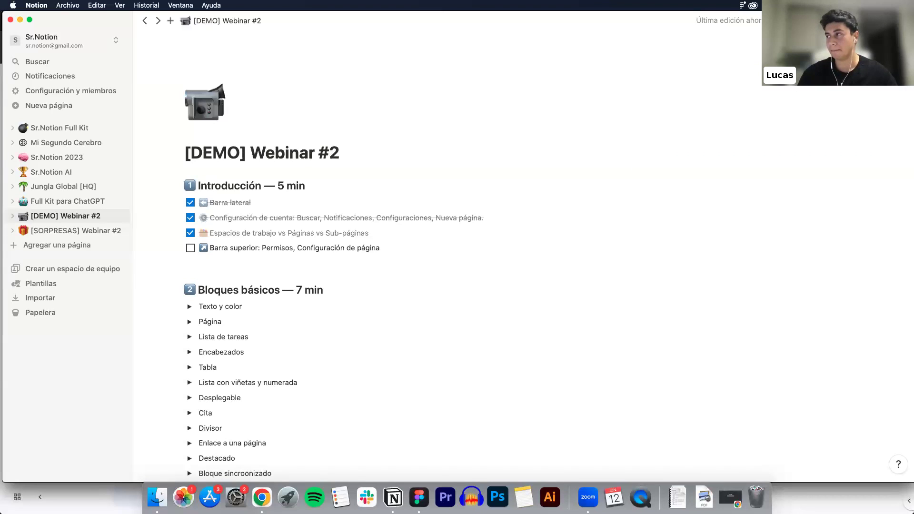
Open the comments sidebar and start a comment on the word Permisos
left_click(851, 20)
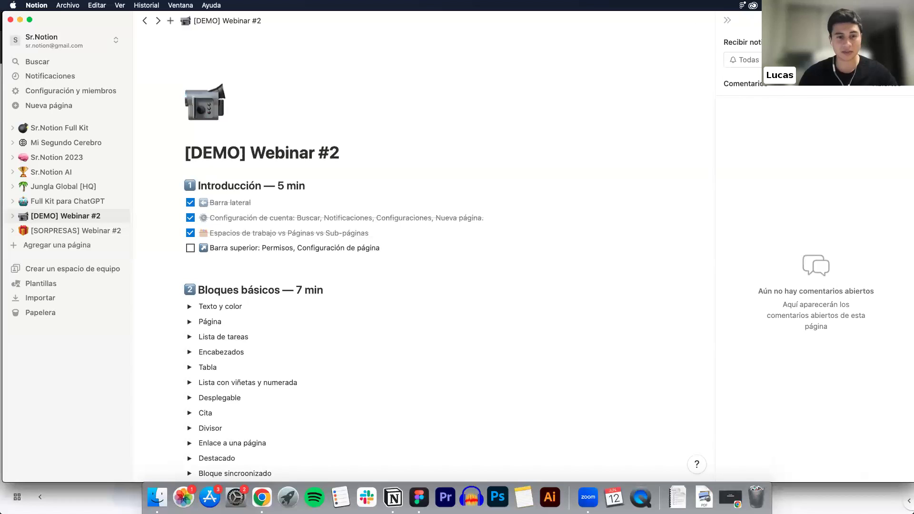
double_click(270, 249)
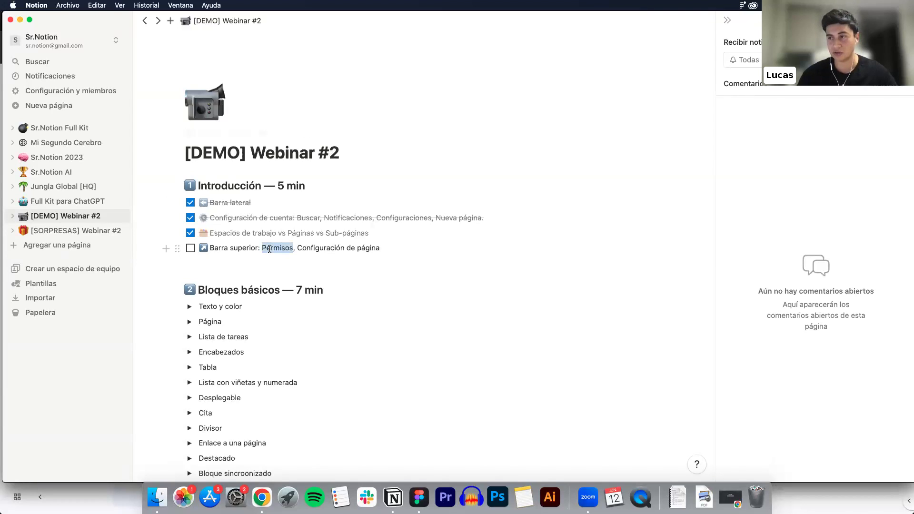
left_click(438, 229)
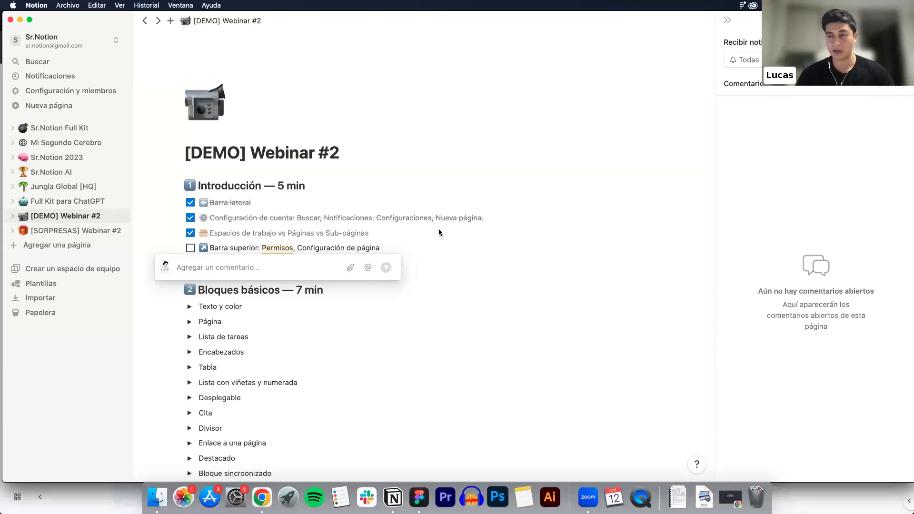
type("@c")
type("r")
key("BackSpace")
key("BackSpace")
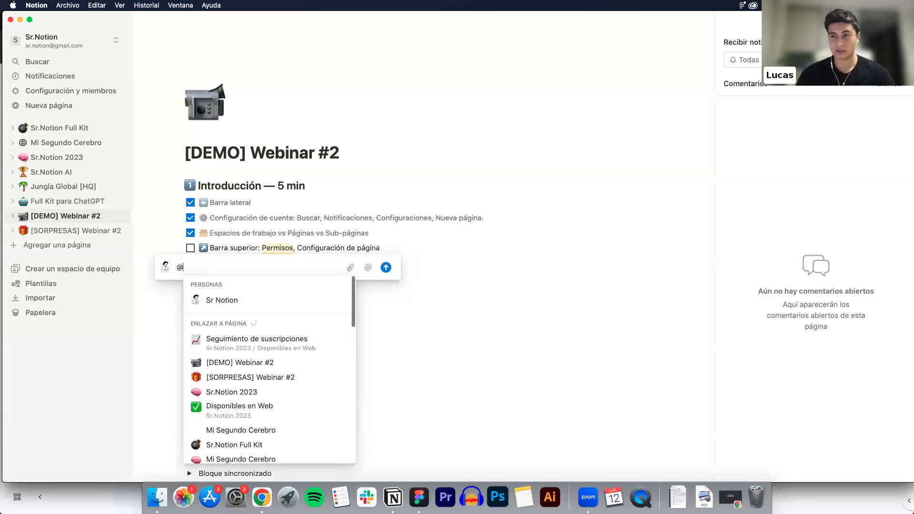
key("Escape")
type("@cre")
key("BackSpace")
key("BackSpace")
key("BackSpace")
key("BackSpace")
key("BackSpace")
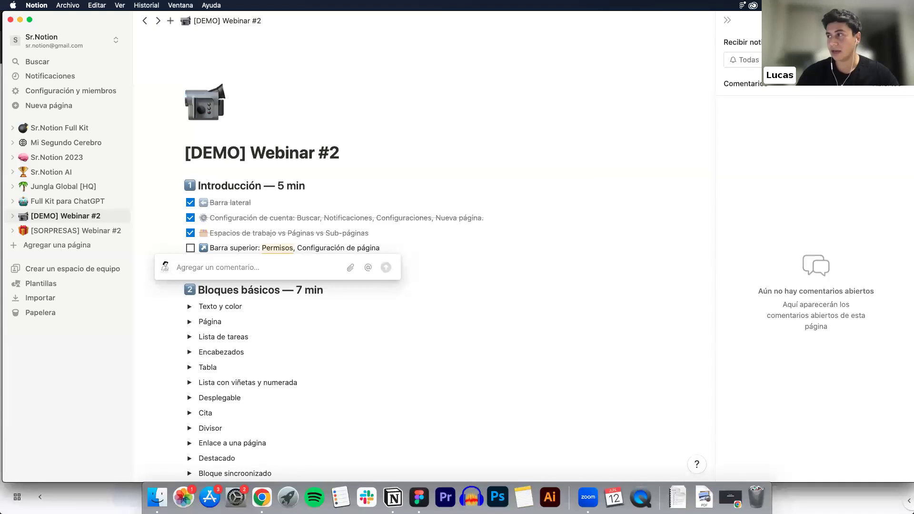
key("Escape")
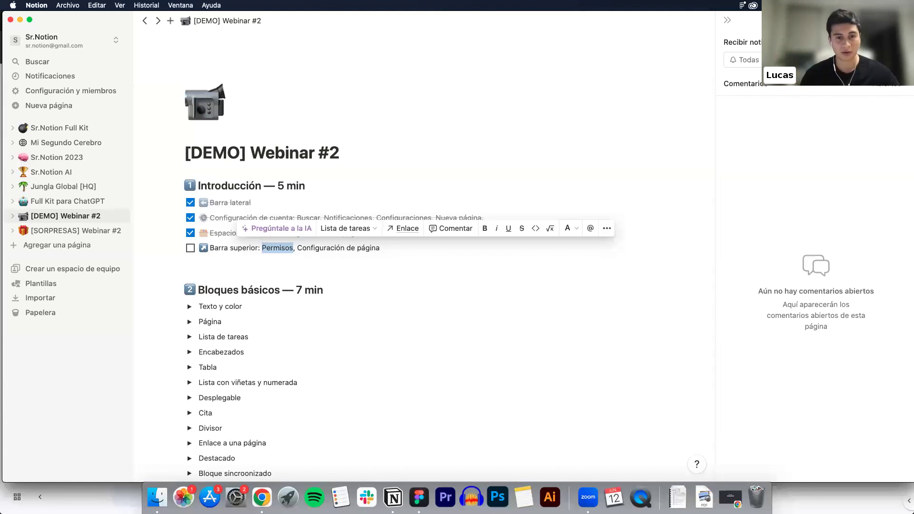
left_click(866, 21)
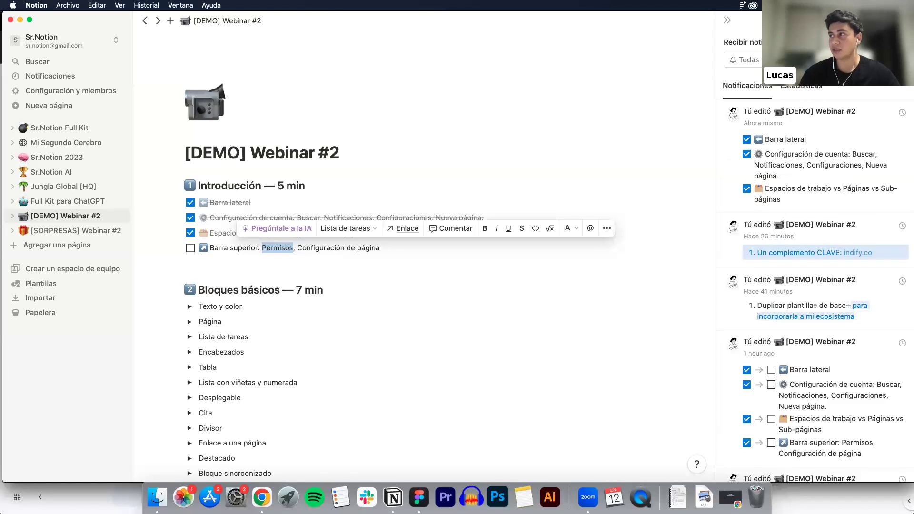
Toggle the recent-edits panel closed, open, and closed again via the clock icon
left_click(867, 20)
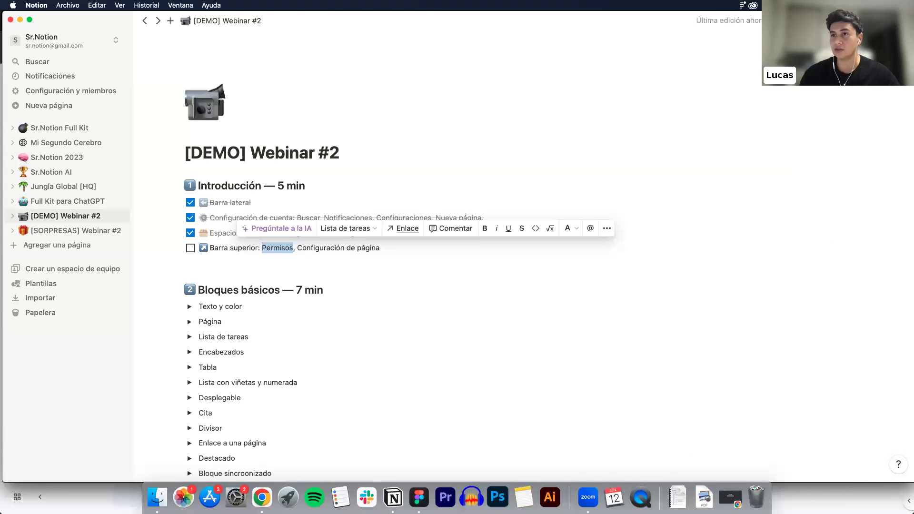
left_click(867, 20)
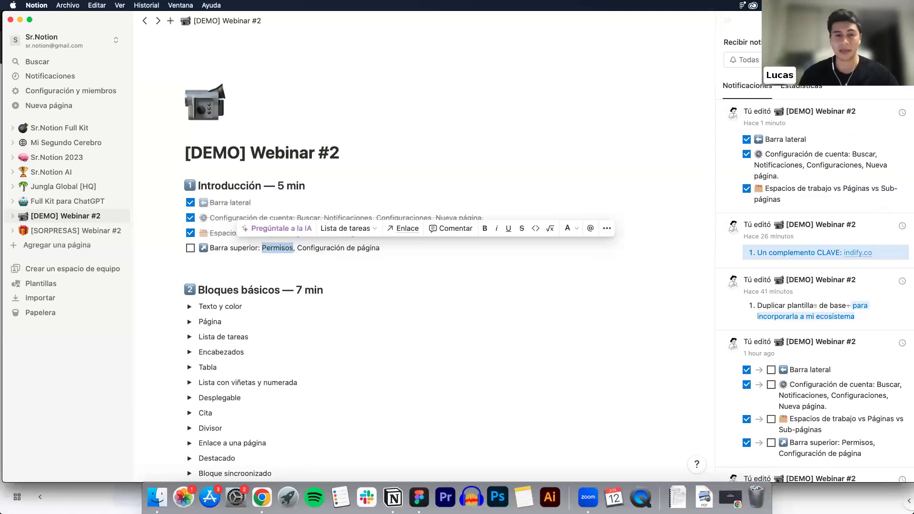
left_click(867, 20)
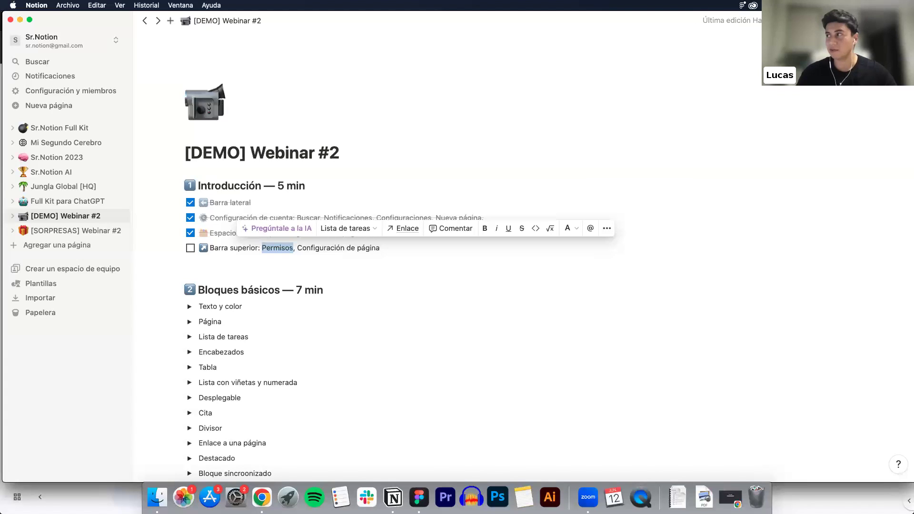
Favourite and then unfavourite the page, and bring up the ••• page settings menu
left_click(883, 21)
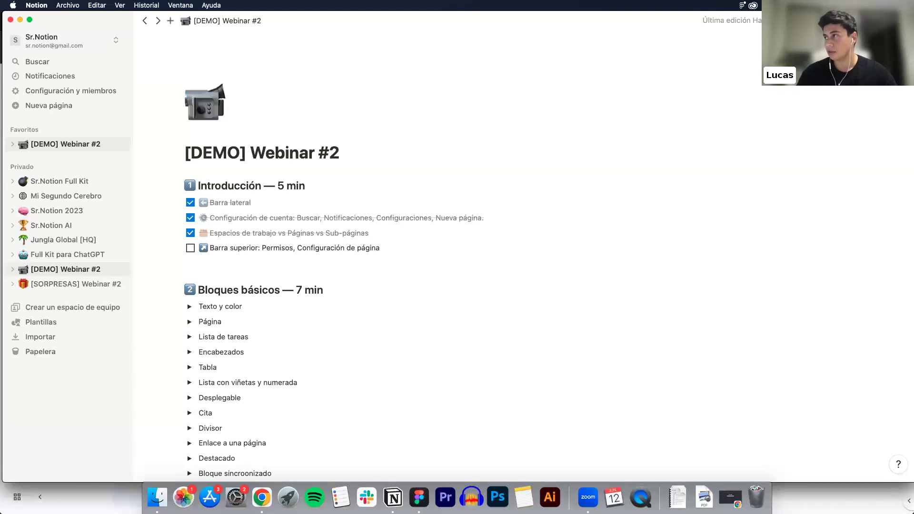
left_click(883, 20)
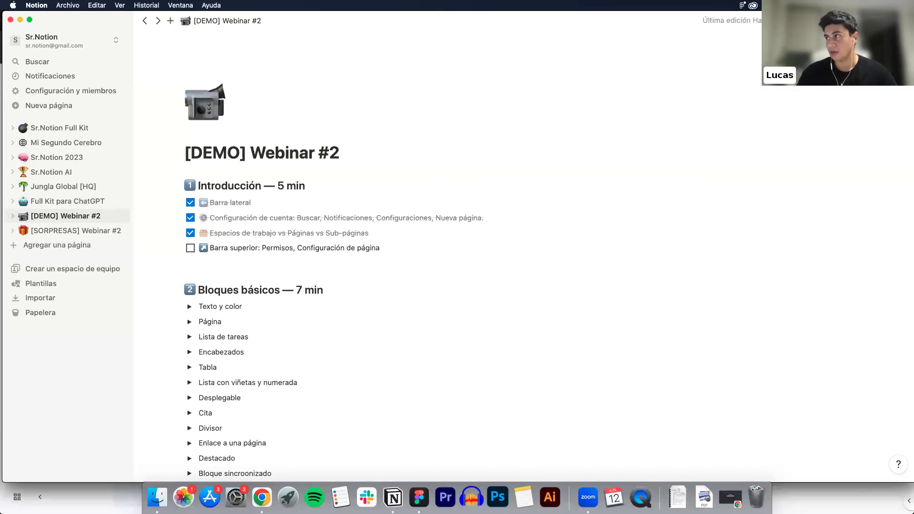
left_click(900, 20)
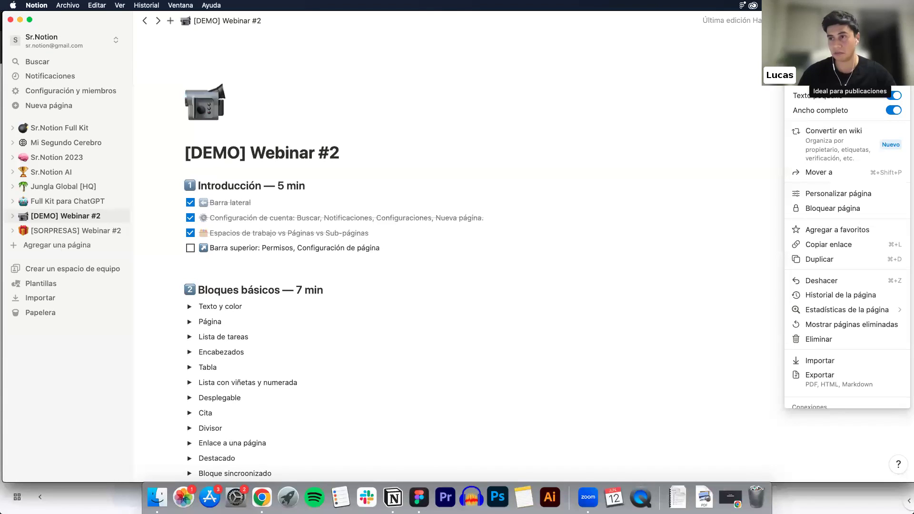
Try the Serif and Mono page fonts, then go back to the Default font
left_click(850, 67)
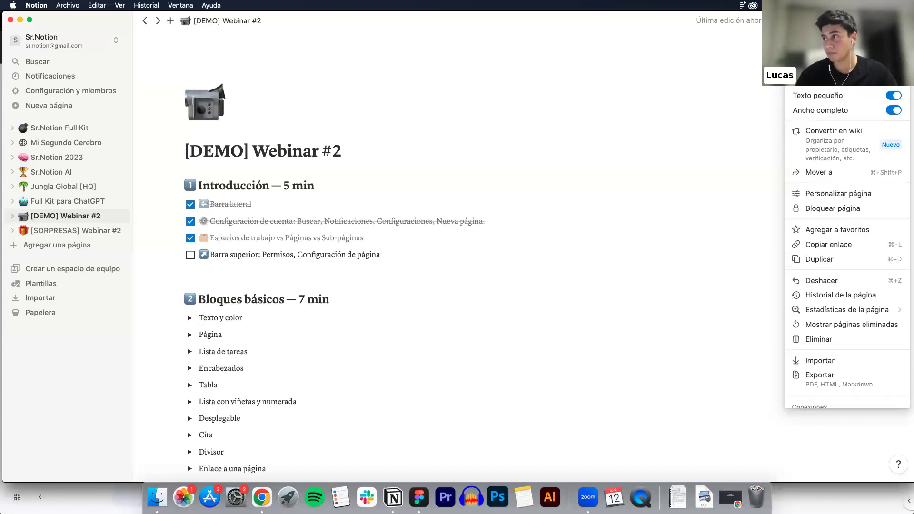
left_click(889, 58)
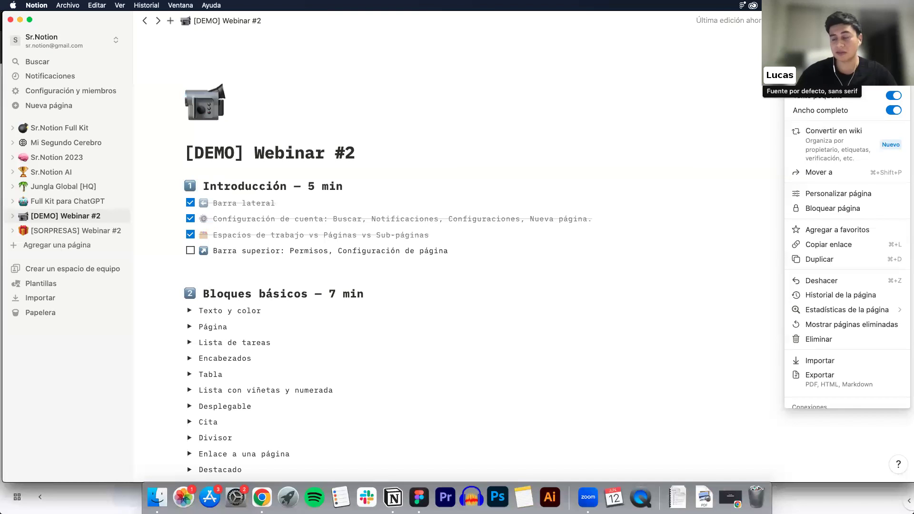
left_click(807, 58)
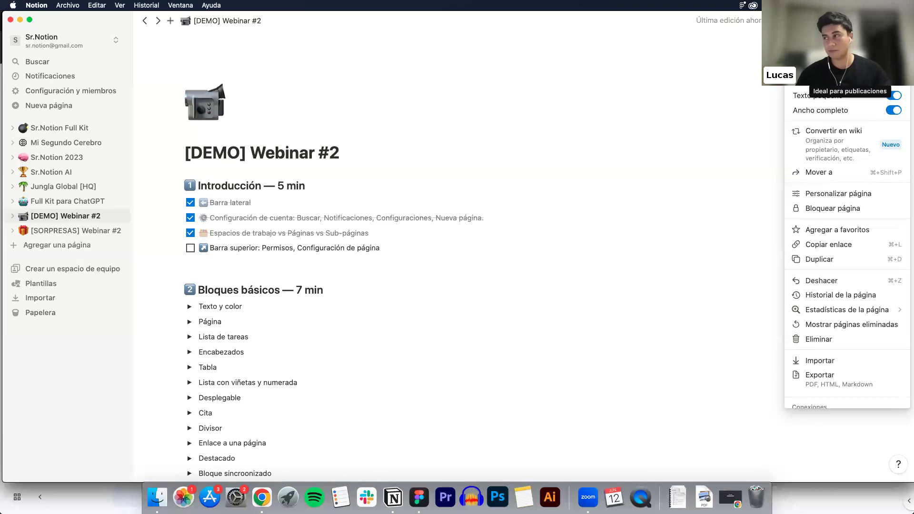
left_click(621, 122)
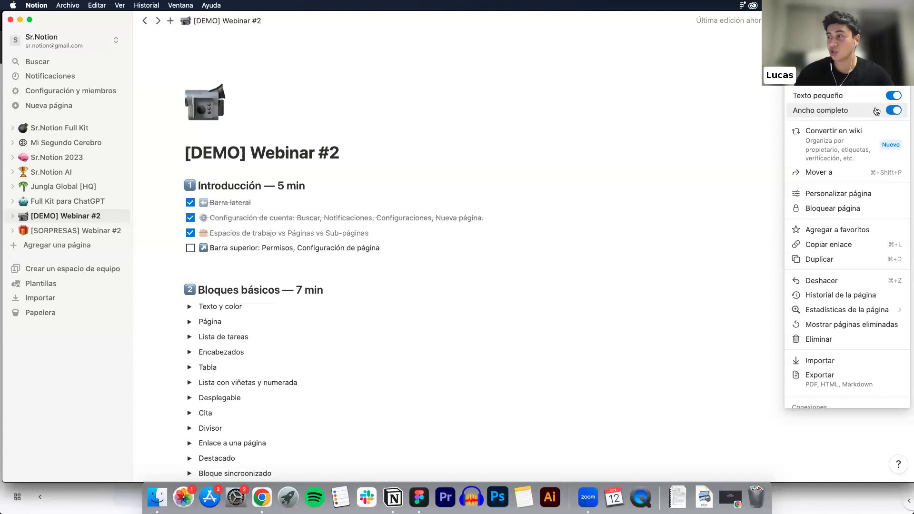
Switch Ancho completo off and back on, then close the menu and click below Barra superior
left_click(900, 112)
left_click(900, 111)
left_click(899, 111)
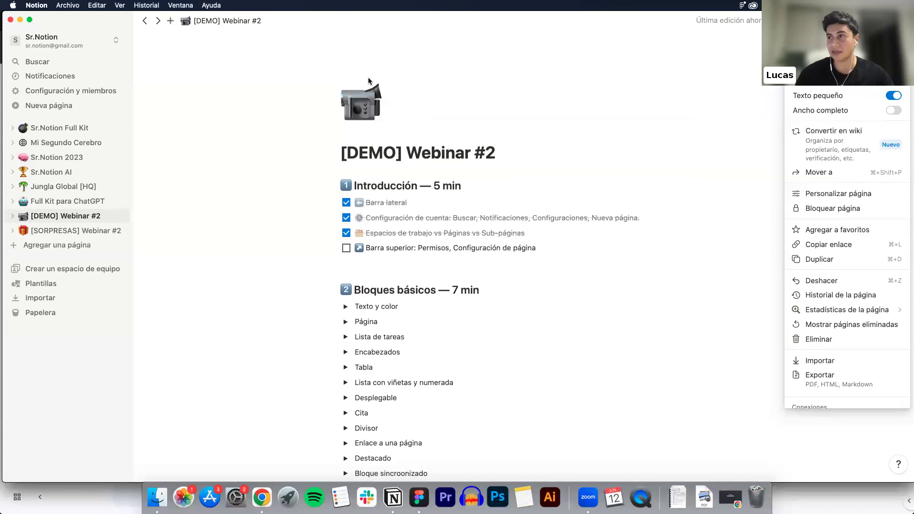
left_click(347, 85)
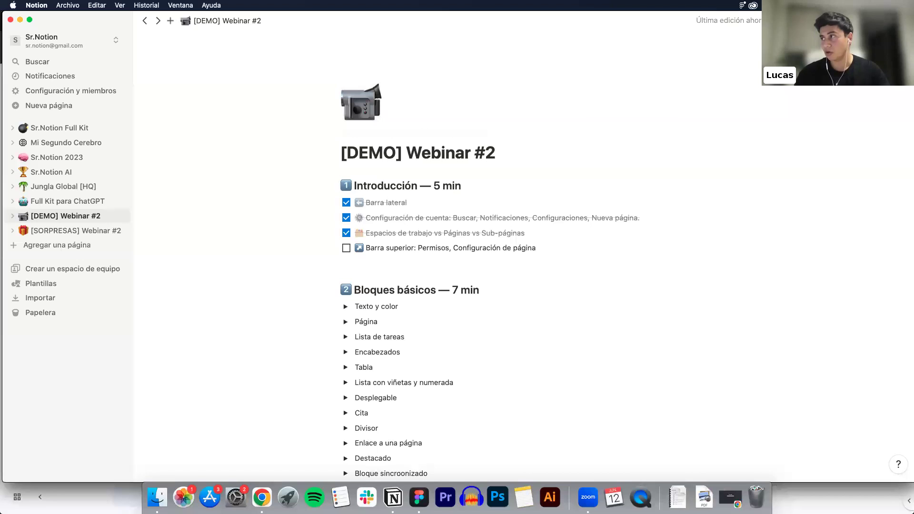
left_click(900, 21)
left_click(894, 110)
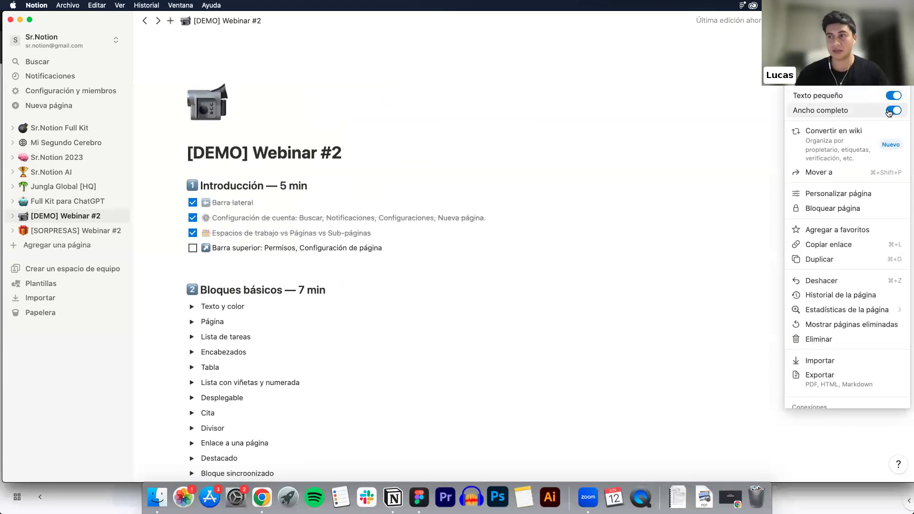
left_click(464, 255)
left_click(461, 264)
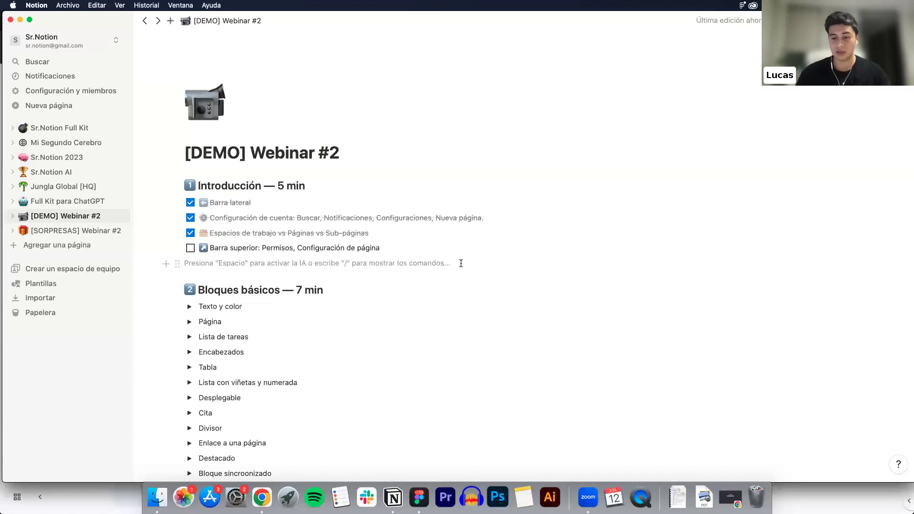
Insert a 'Vista de tabla' block with a 'Nueva base de datos' source below Barra superior
key("Return")
key("Return")
key("Return")
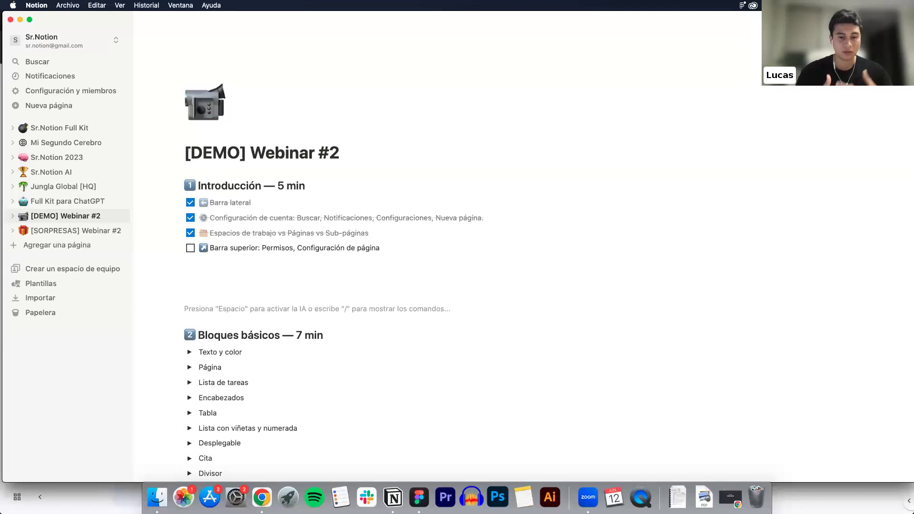
type("/")
scroll(244, 181, "down", 5)
scroll(243, 182, "down", 10)
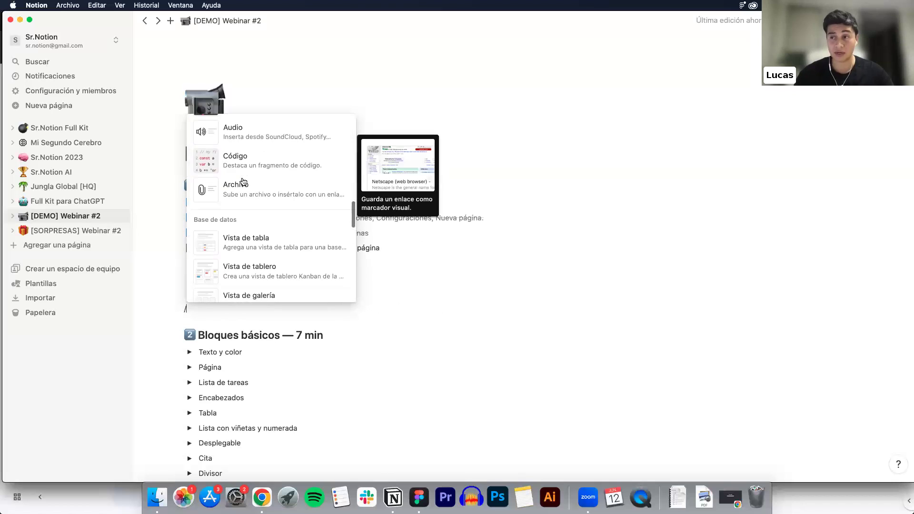
scroll(243, 186, "down", 5)
scroll(239, 181, "up", 1)
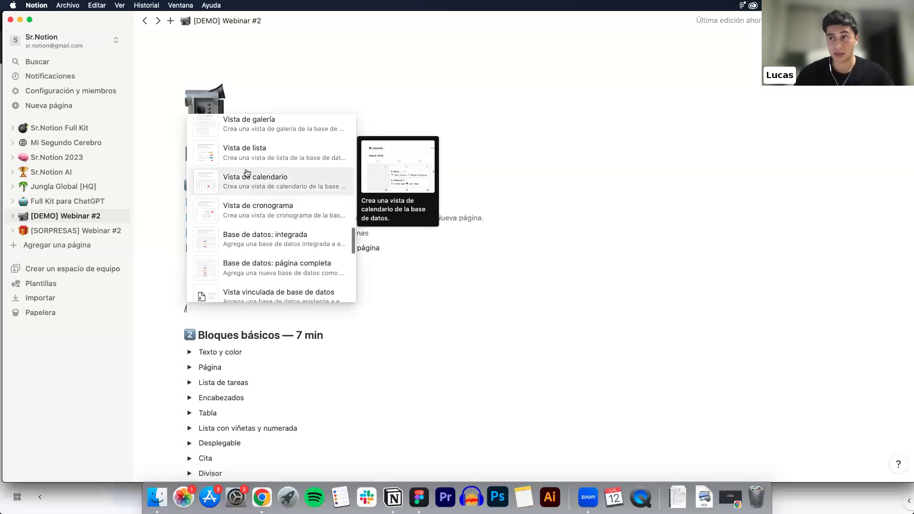
scroll(259, 147, "up", 2)
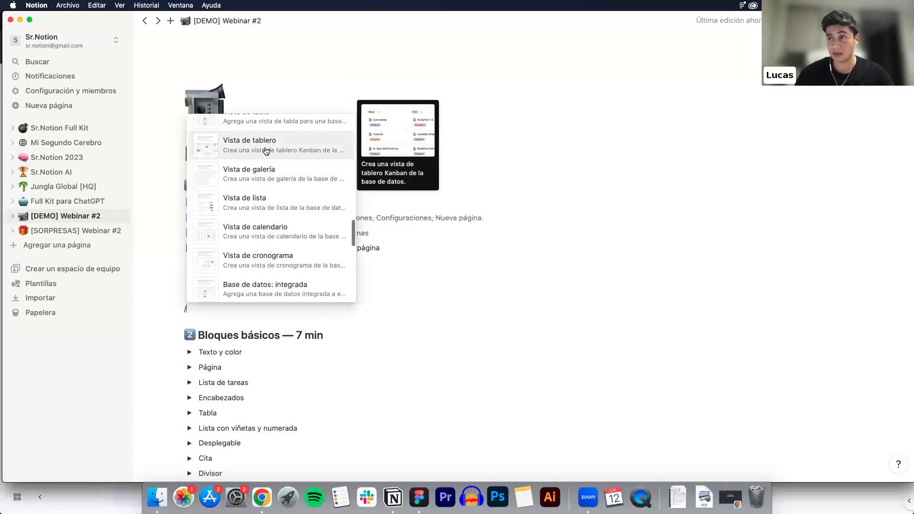
scroll(269, 141, "up", 3)
left_click(264, 184)
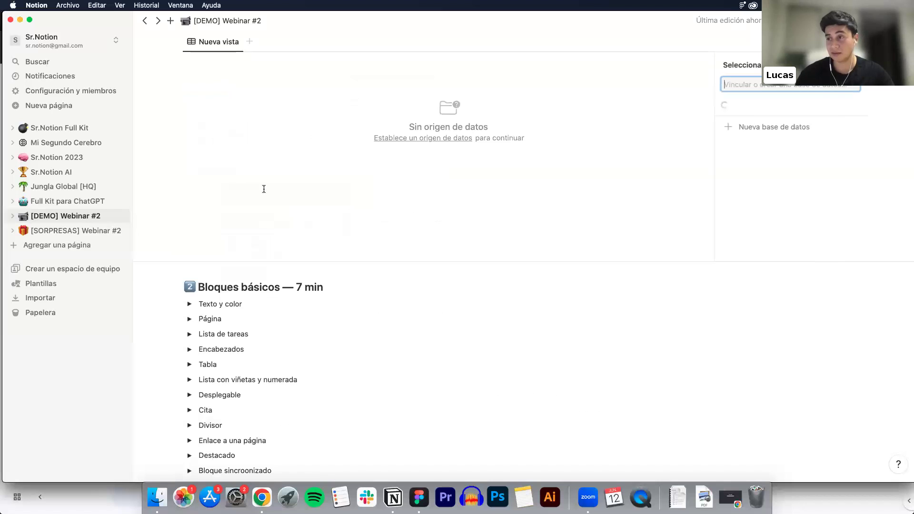
left_click(769, 244)
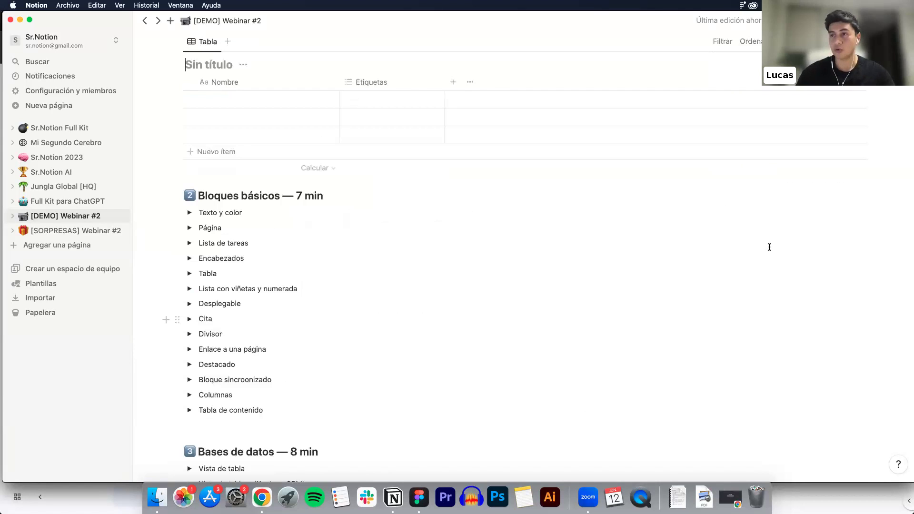
scroll(757, 245, "up", 5)
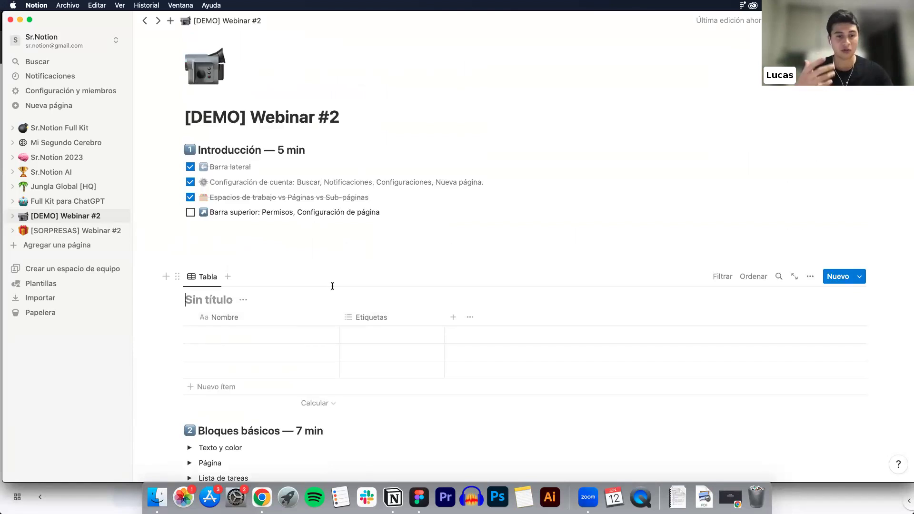
Switch off Ancho completo and delete the empty untitled table database block
left_click(901, 21)
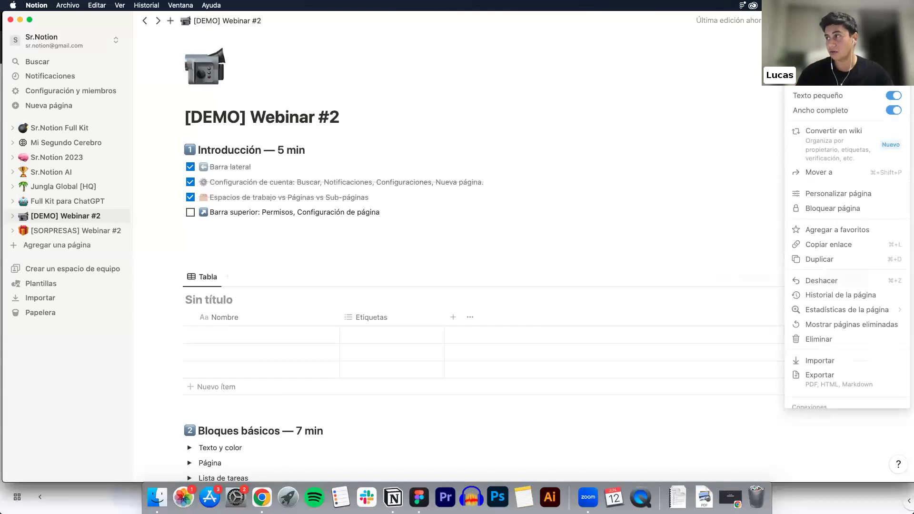
left_click(897, 110)
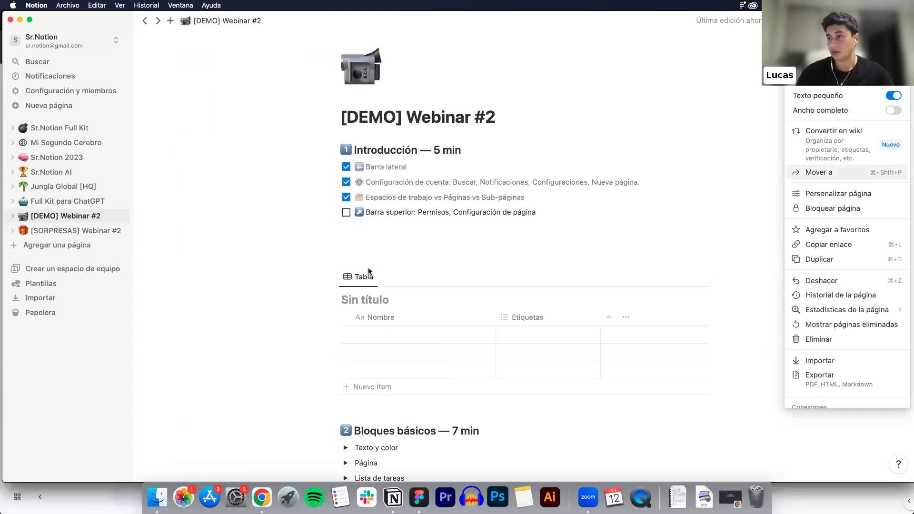
left_click(340, 278)
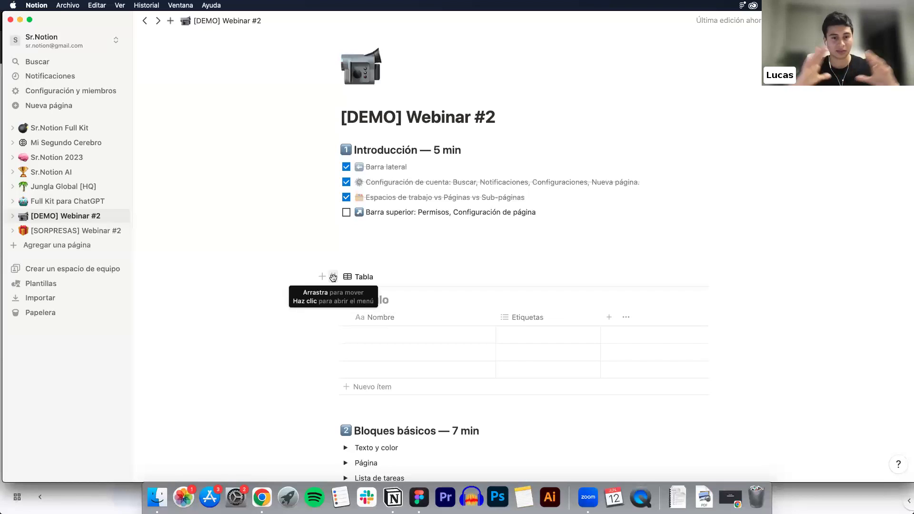
left_click(333, 278)
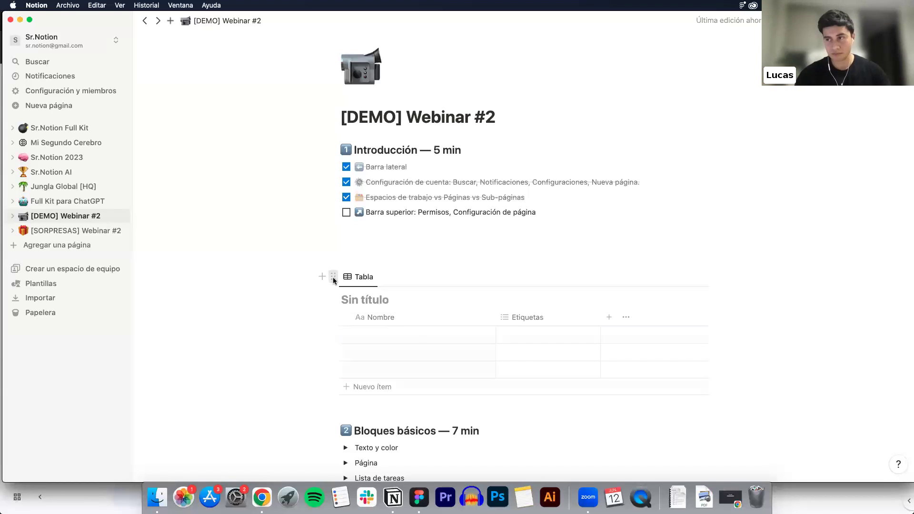
key("Delete")
Check off Barra superior and delete the blank lines below the Introducción checklist
left_click(345, 214)
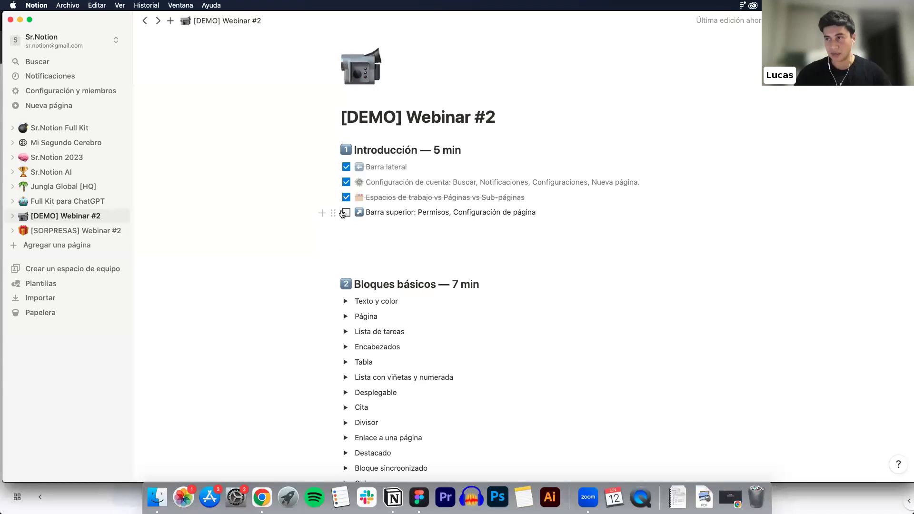
left_click(359, 265)
key("BackSpace")
key("BackSpace")
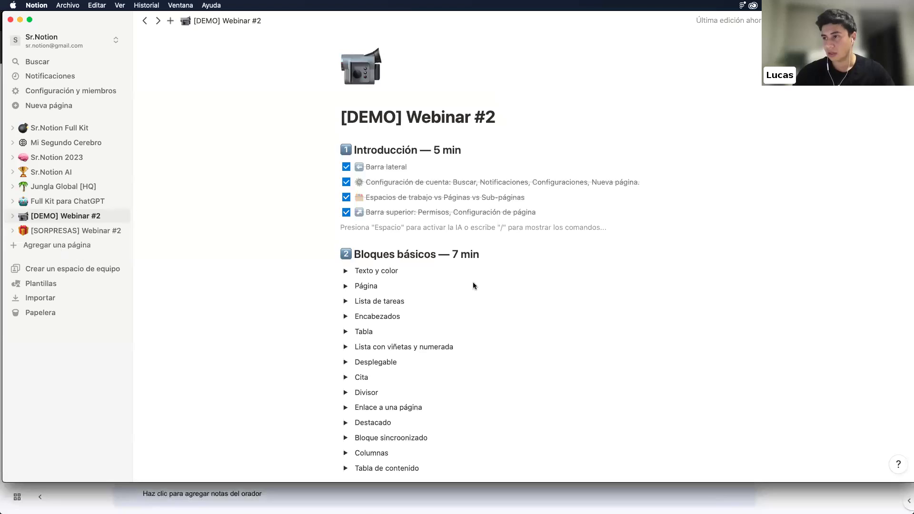
Expand the Texto y color toggle under Bloques básicos to reveal an empty line inside
scroll(466, 277, "down", 3)
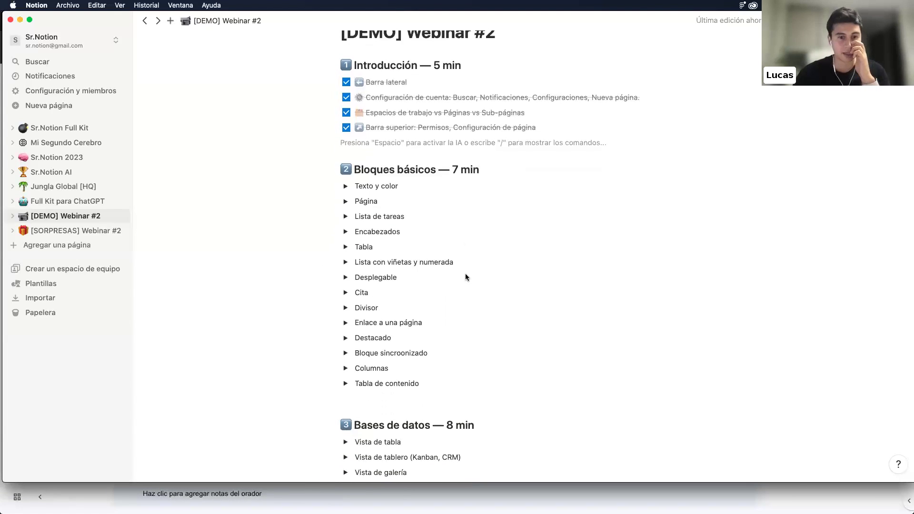
left_click(446, 186)
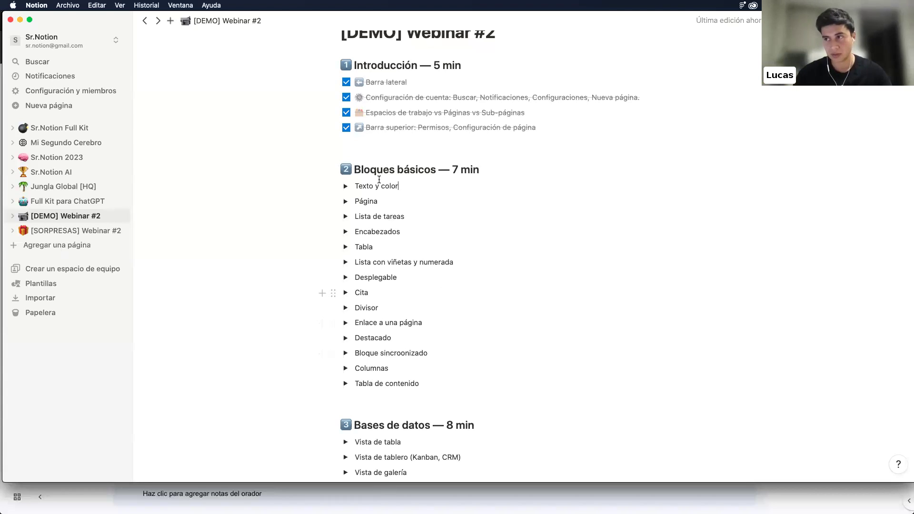
left_click(346, 186)
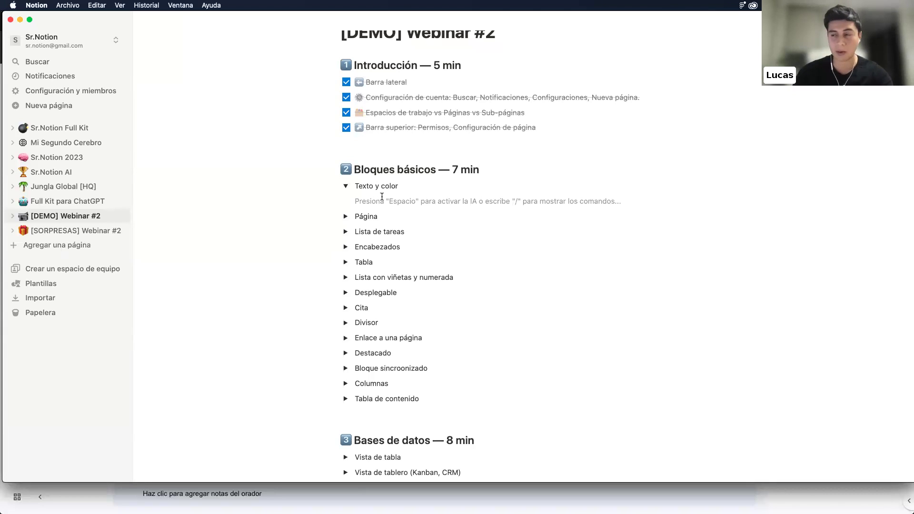
type("/")
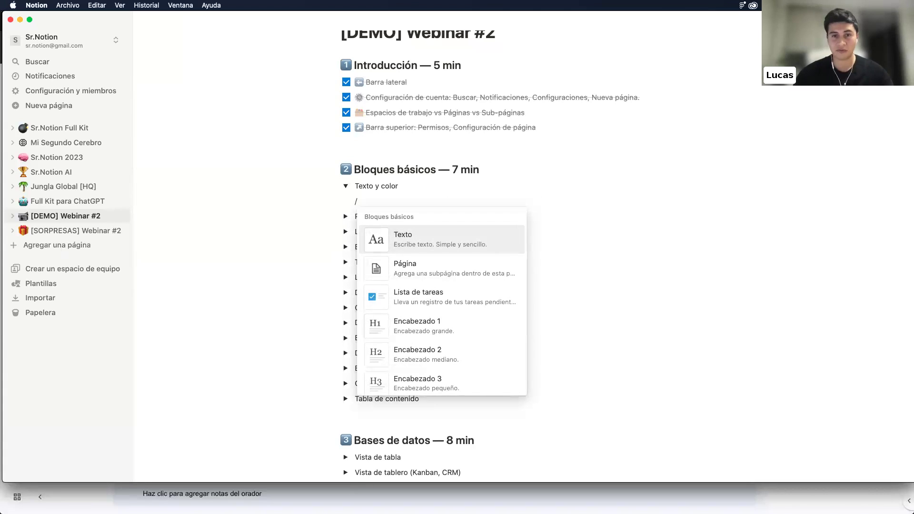
scroll(476, 248, "down", 2)
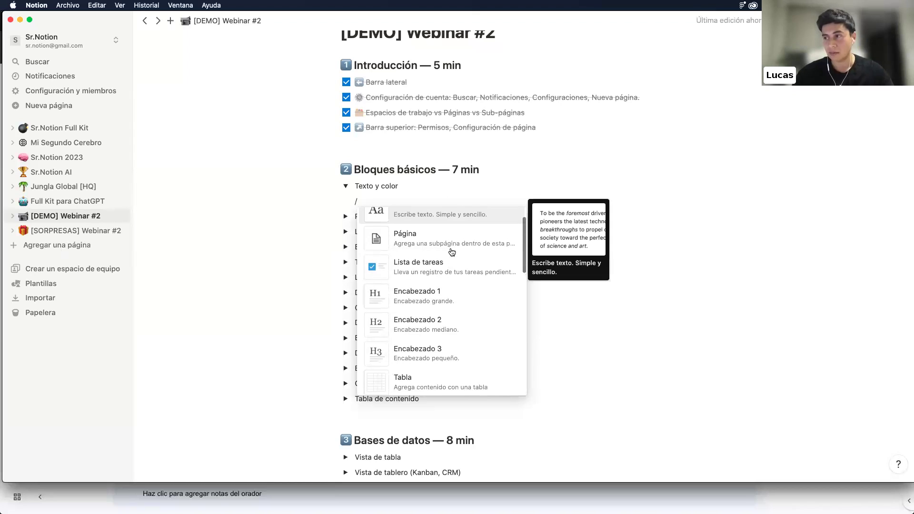
scroll(452, 252, "up", 1)
scroll(452, 252, "down", 4)
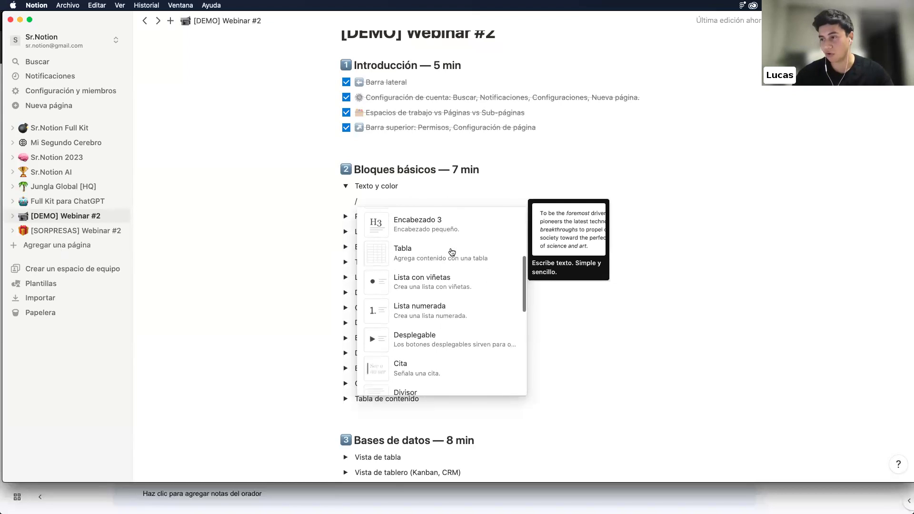
scroll(452, 252, "down", 5)
scroll(452, 252, "up", 3)
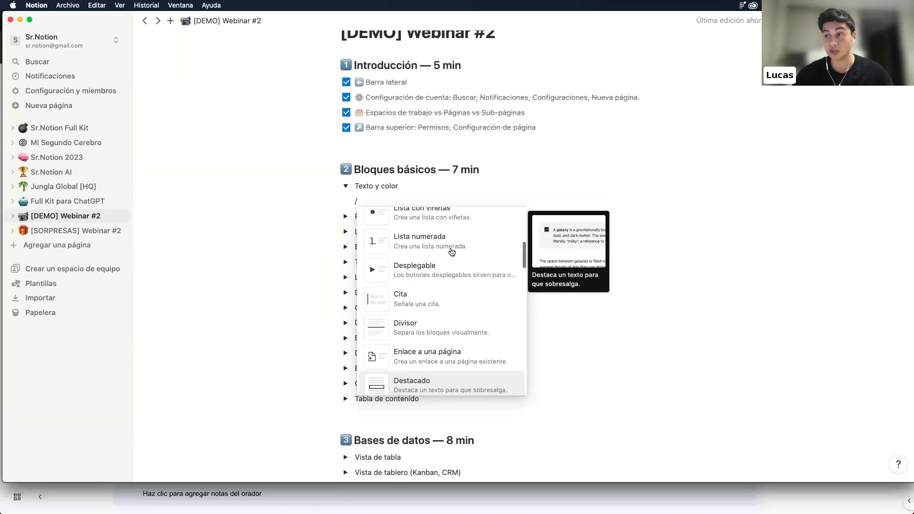
scroll(452, 252, "up", 5)
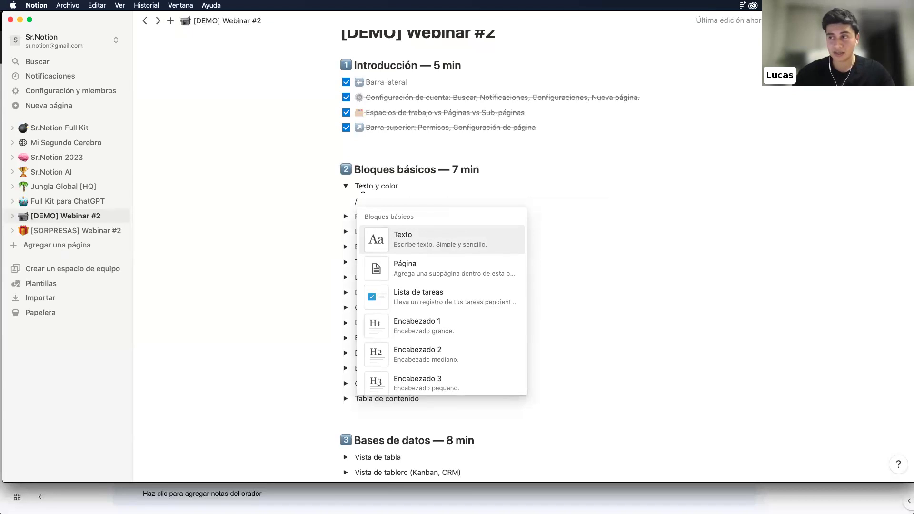
left_click(402, 236)
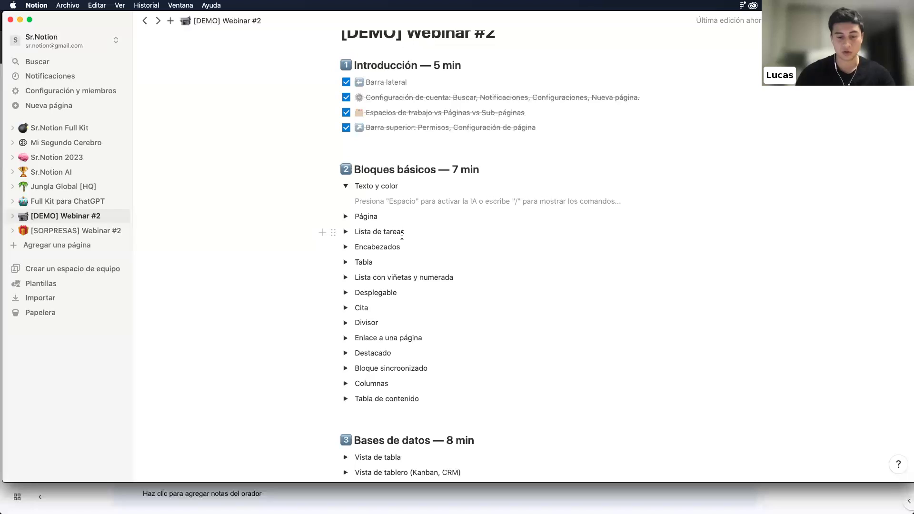
Type 'Un saludo a todas las personas que están viendo el webinar.' and give it Fondo naranja
type("Un saludo a todas las personas que están viendo el webinar.")
left_click_drag(560, 201, 353, 203)
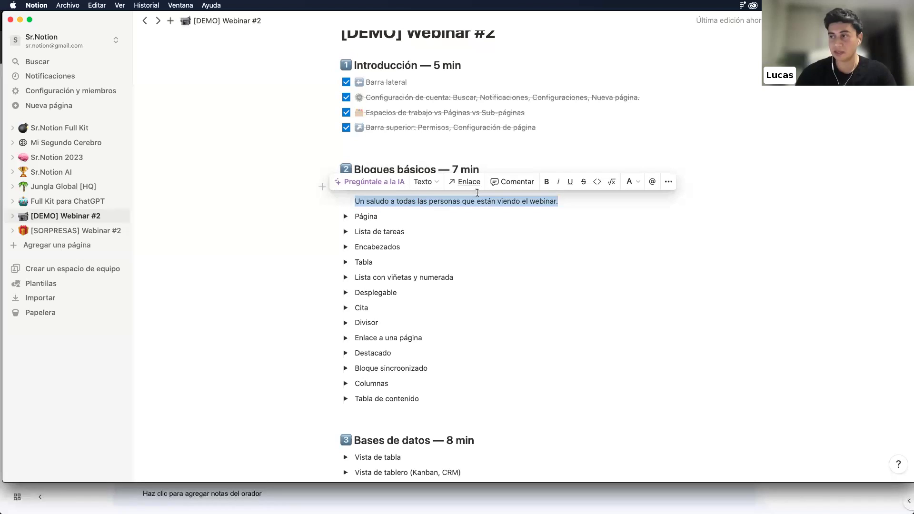
left_click(461, 203)
triple_click(391, 202)
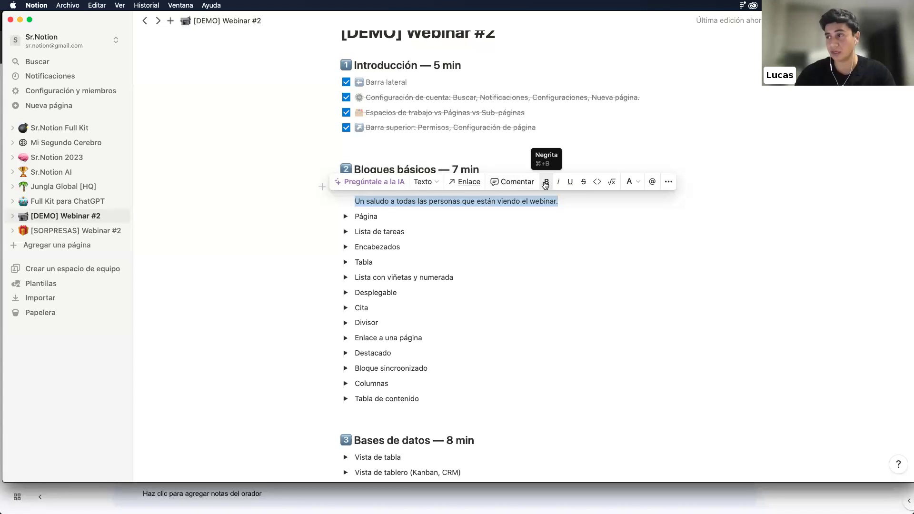
left_click(634, 184)
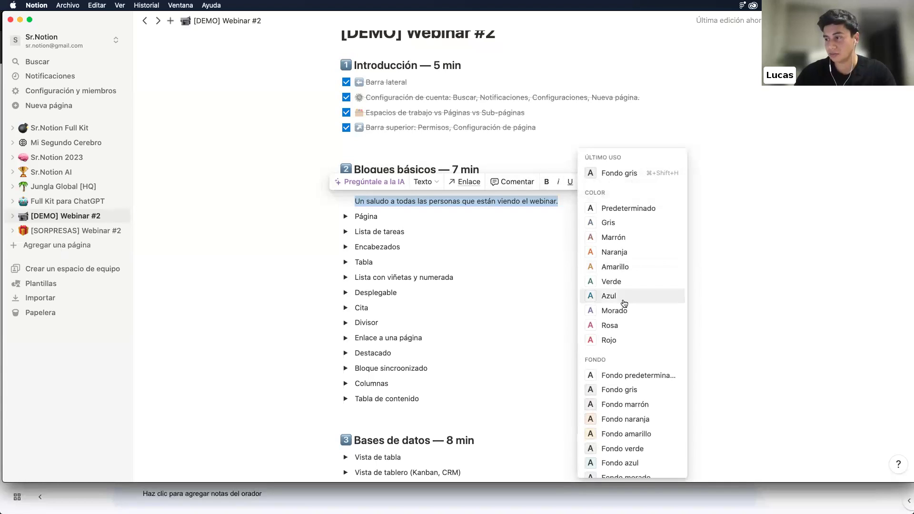
scroll(624, 300, "down", 2)
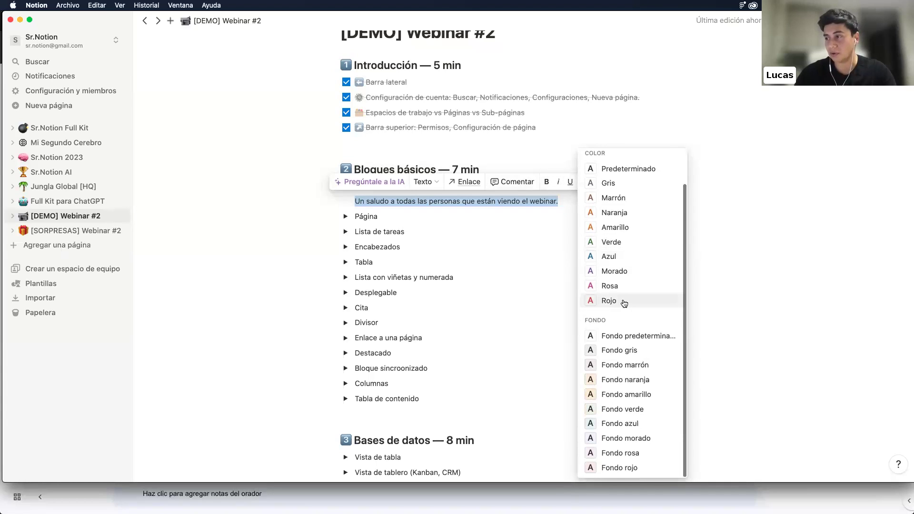
left_click(609, 379)
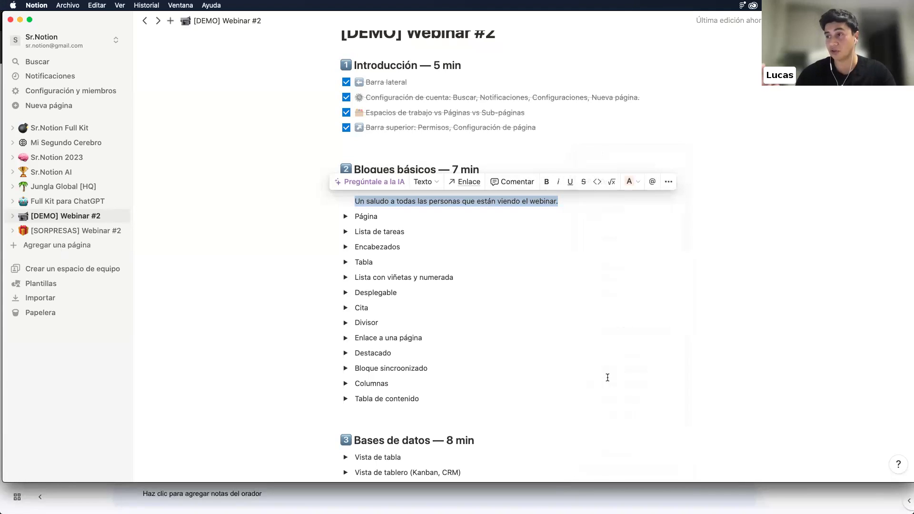
left_click(477, 202)
Make the greeting sentence italic, with no strikethrough
left_click_drag(560, 202, 353, 197)
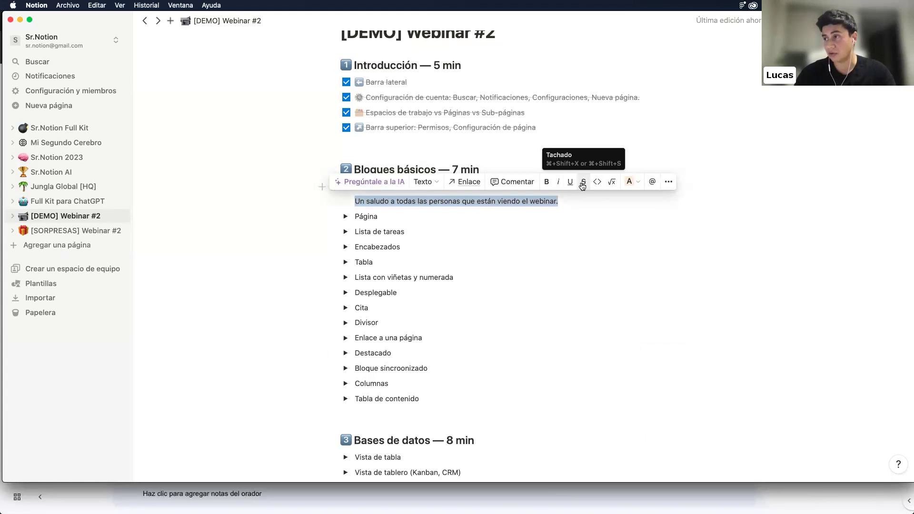
left_click(581, 184)
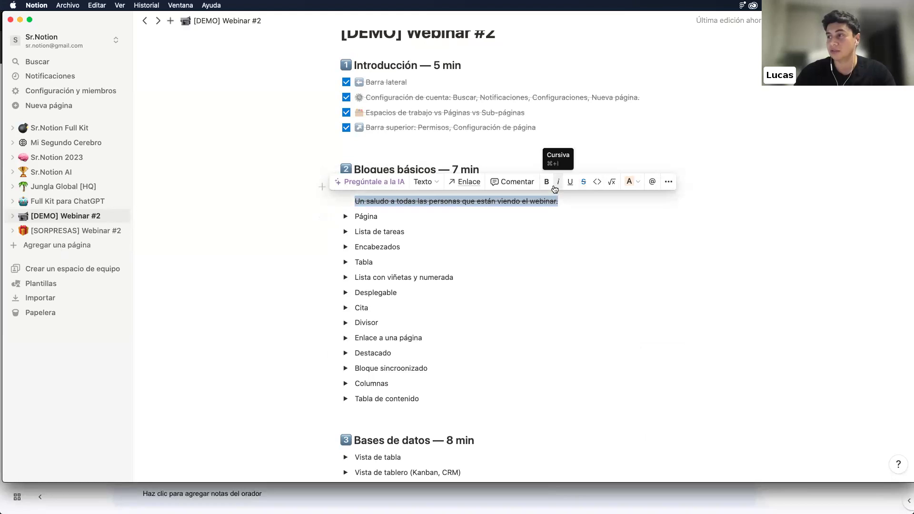
left_click(556, 188)
left_click(581, 186)
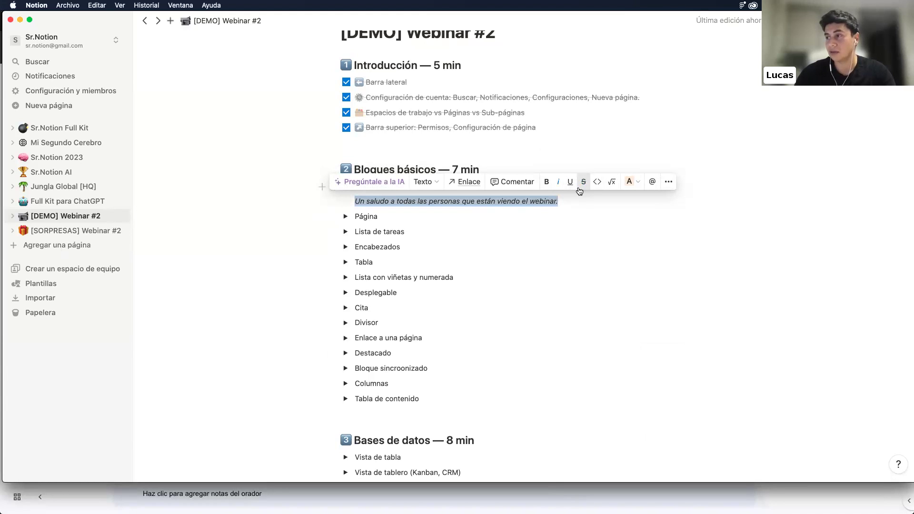
left_click(513, 203)
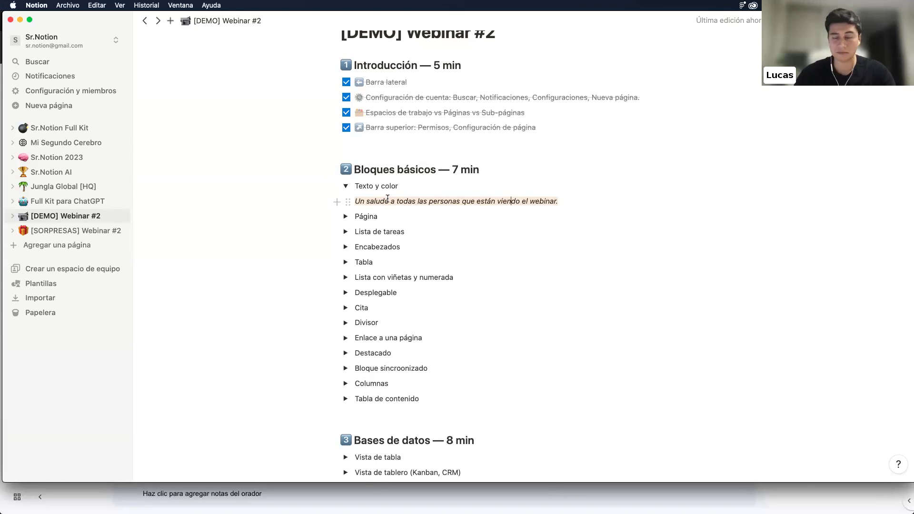
Expand the Página toggle and insert a new 'Página' subpage inside it using /p
left_click(345, 217)
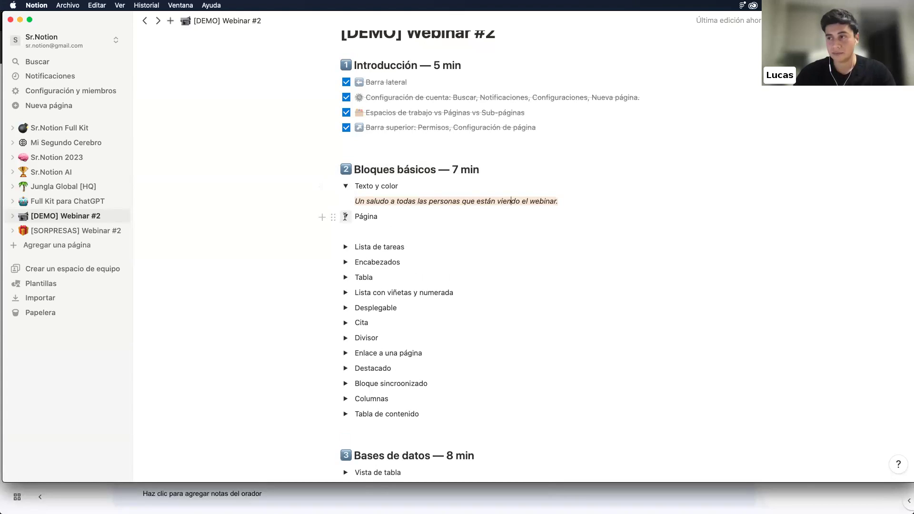
left_click(380, 230)
type("ç")
key("BackSpace")
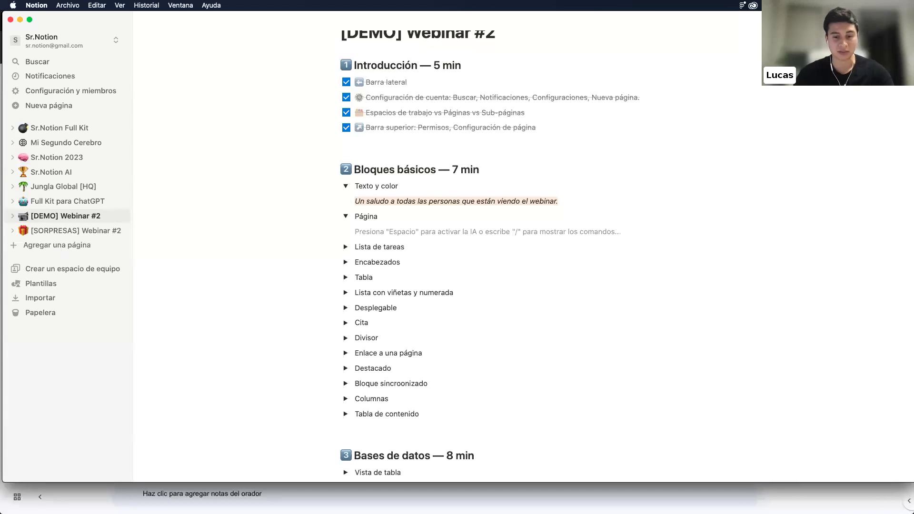
type("/")
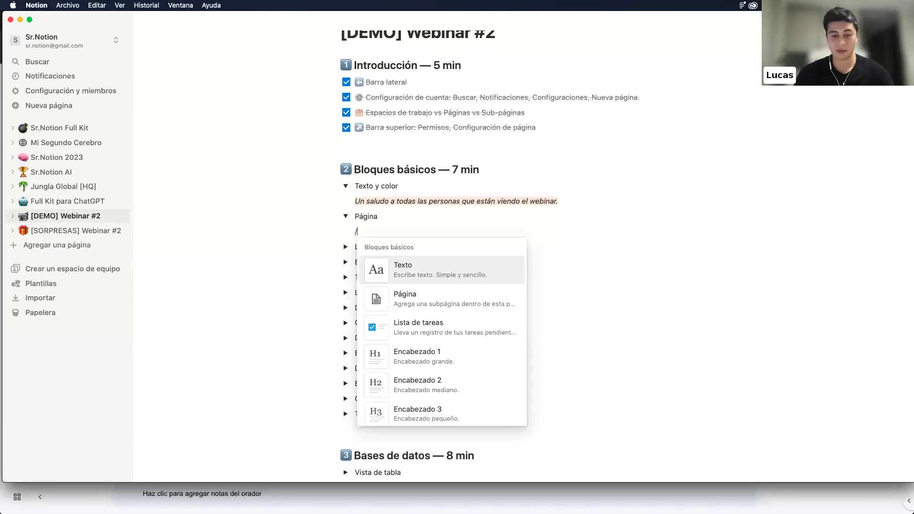
type("p")
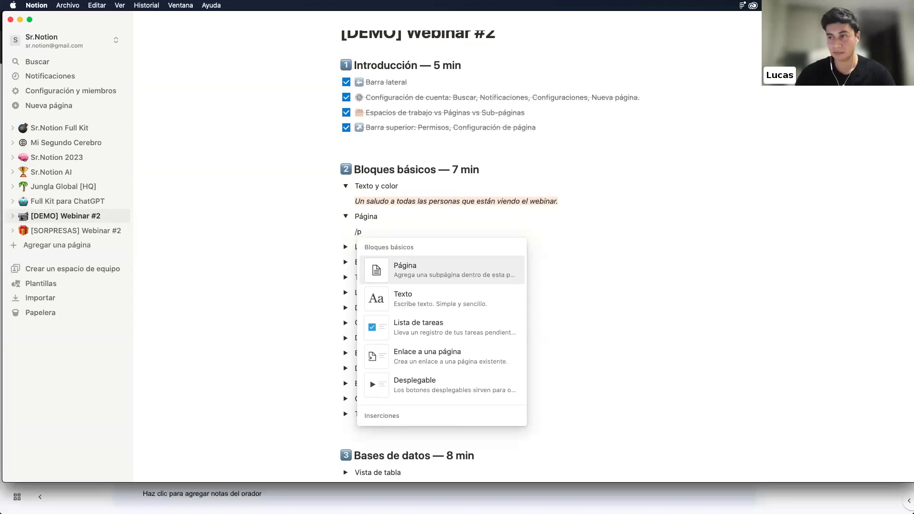
mouse_move(406, 275)
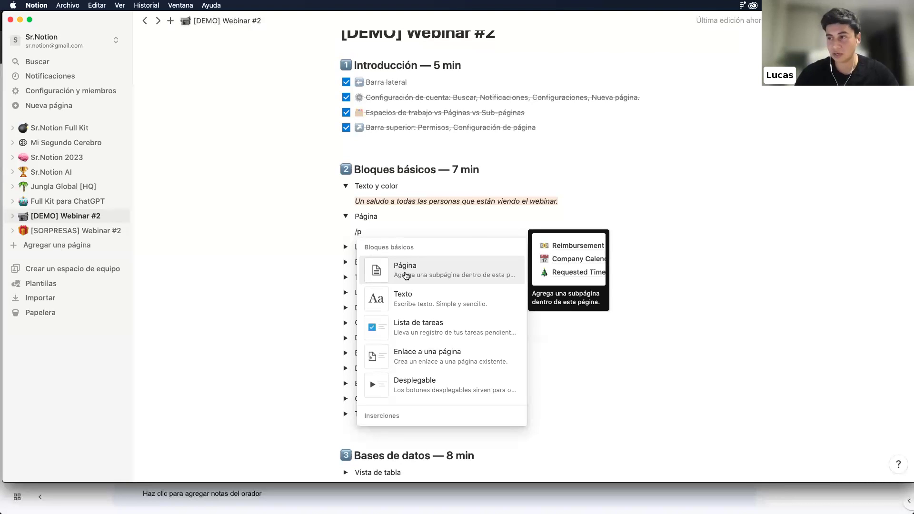
left_click(406, 275)
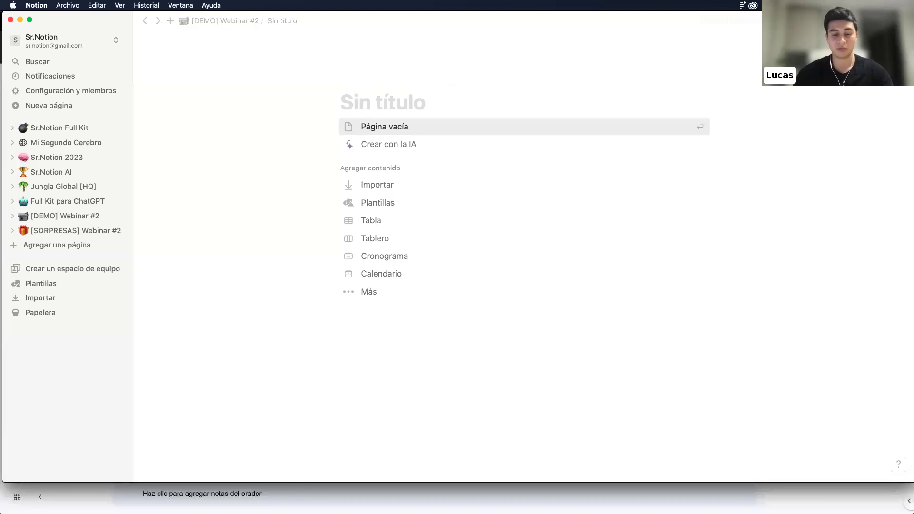
Title the subpage 'Esta es una página de ejemplo' and go back to [DEMO] Webinar #2
type("Esta es un")
type("a página de ejempl")
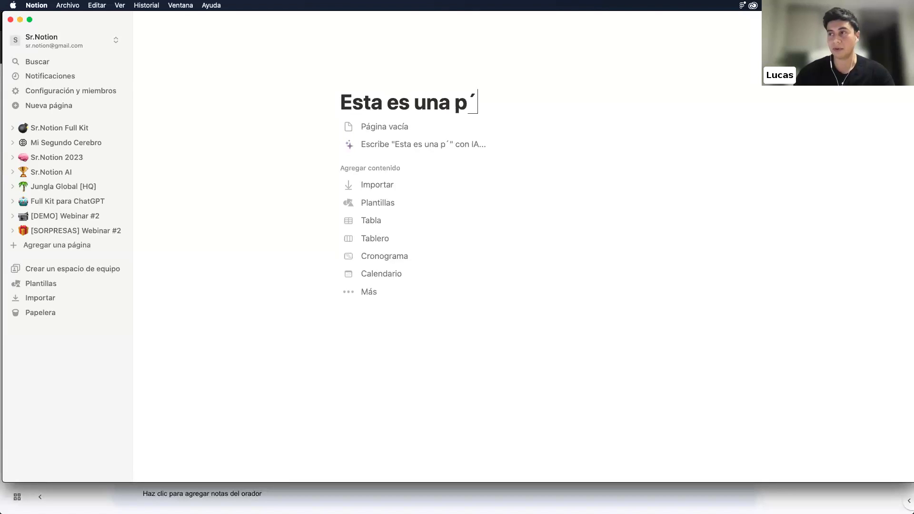
type("o")
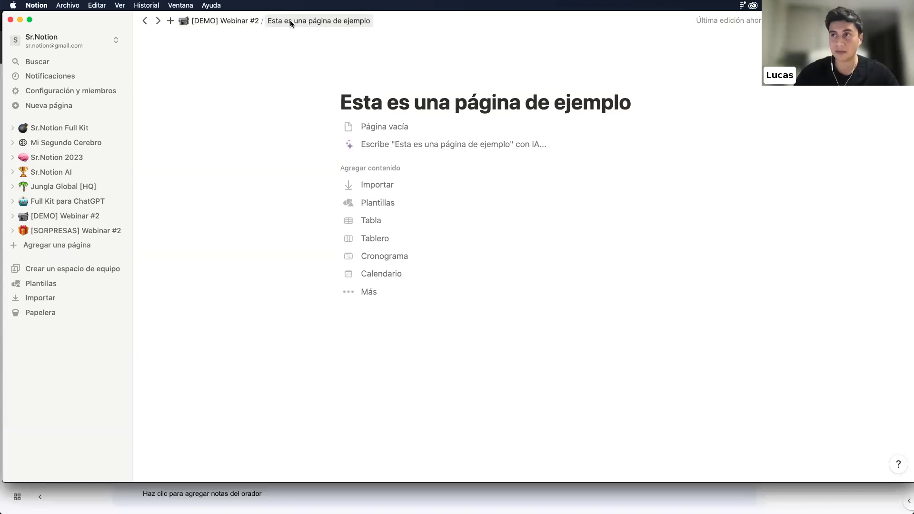
left_click(245, 20)
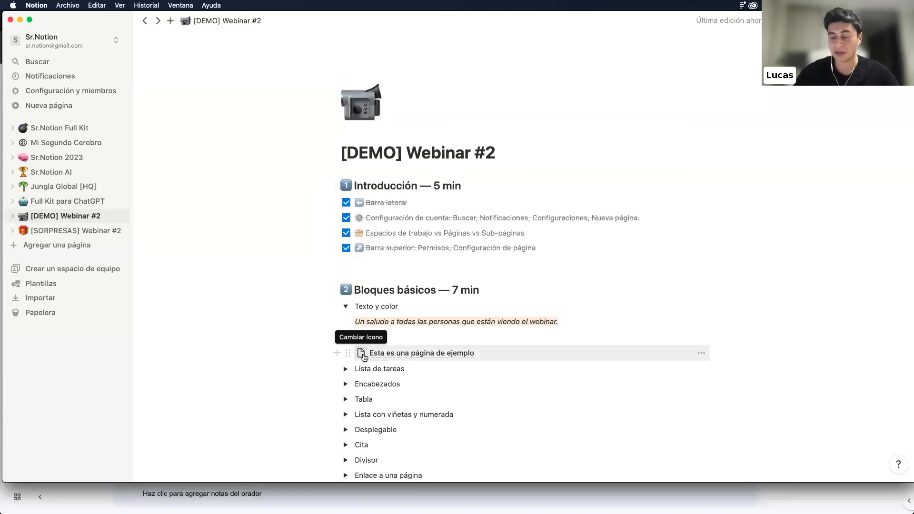
Set a lightbulb icon on 'Esta es una página de ejemplo' and open that subpage
scroll(381, 355, "down", 1)
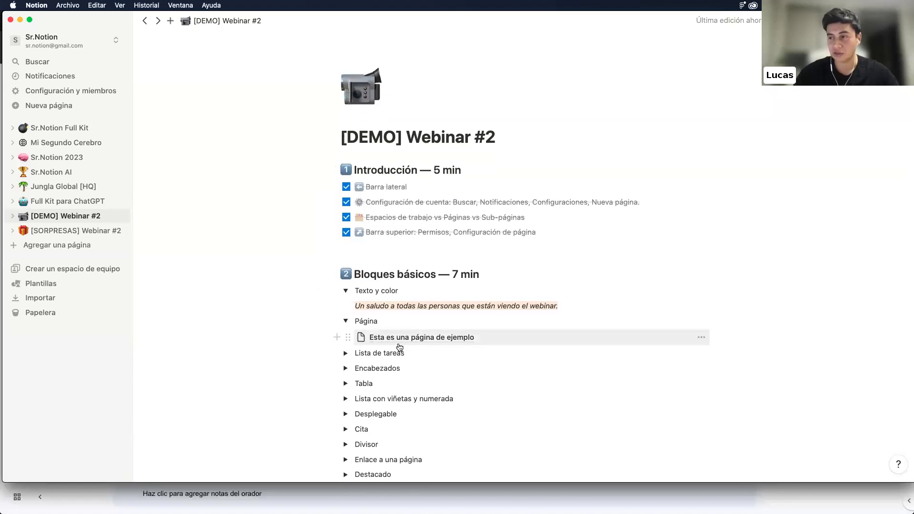
left_click(361, 337)
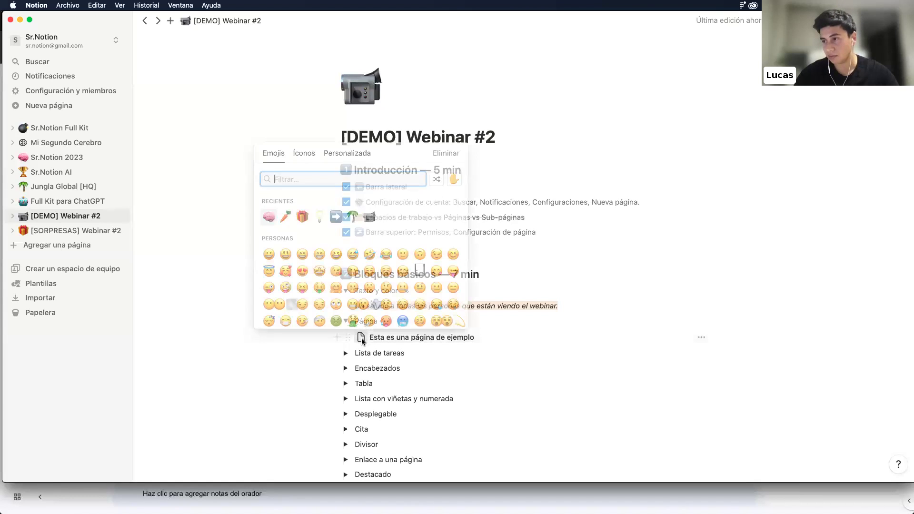
left_click(319, 217)
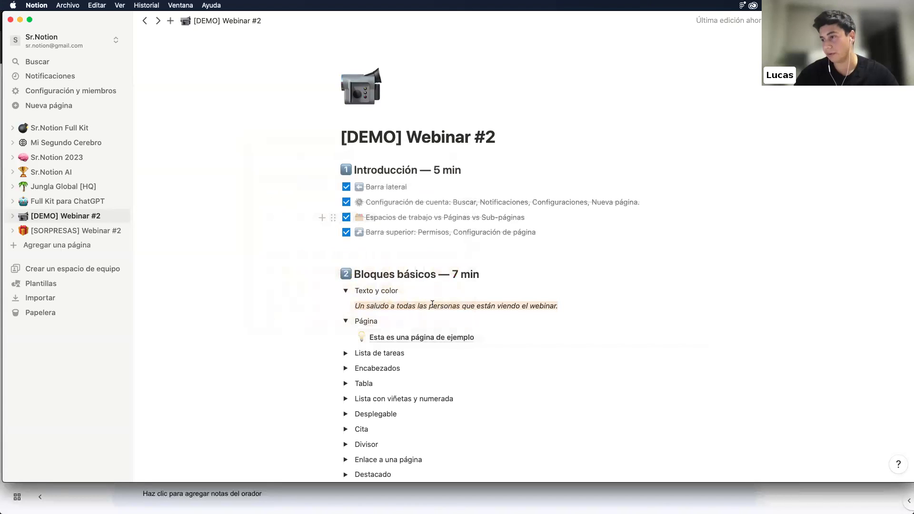
left_click(454, 341)
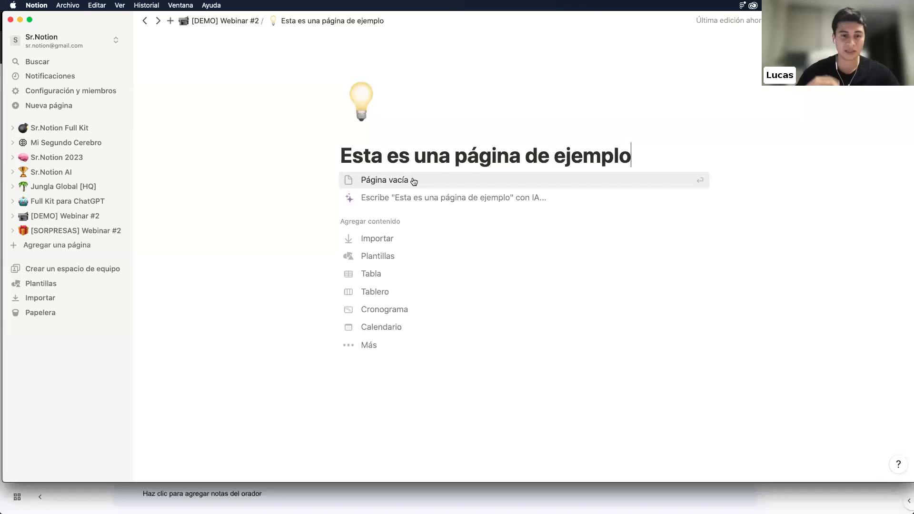
Start the subpage empty with Heading 2 'Este es un encabezado.', then return to [DEMO] Webinar #2
left_click(414, 182)
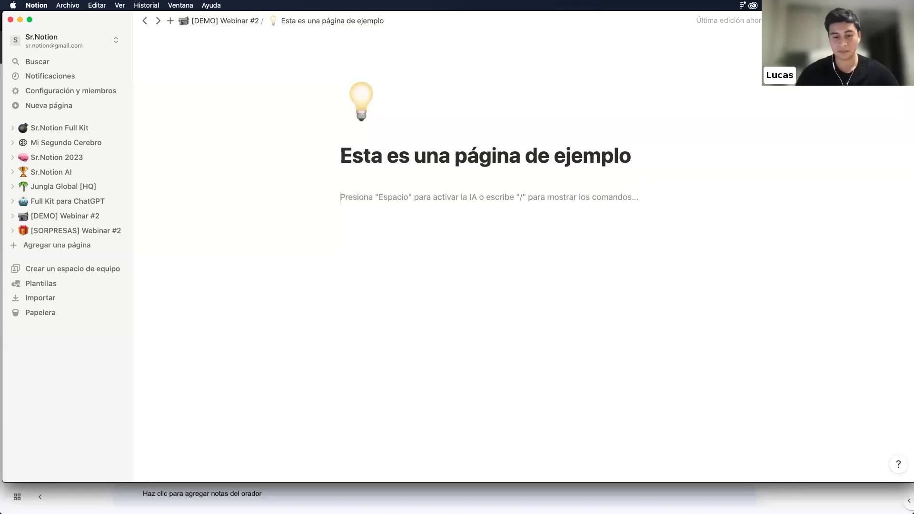
type("/")
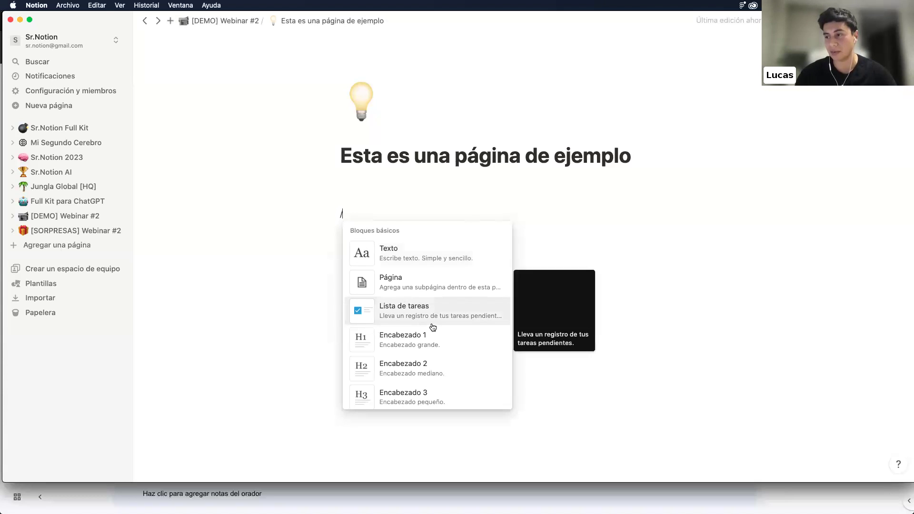
scroll(433, 327, "down", 2)
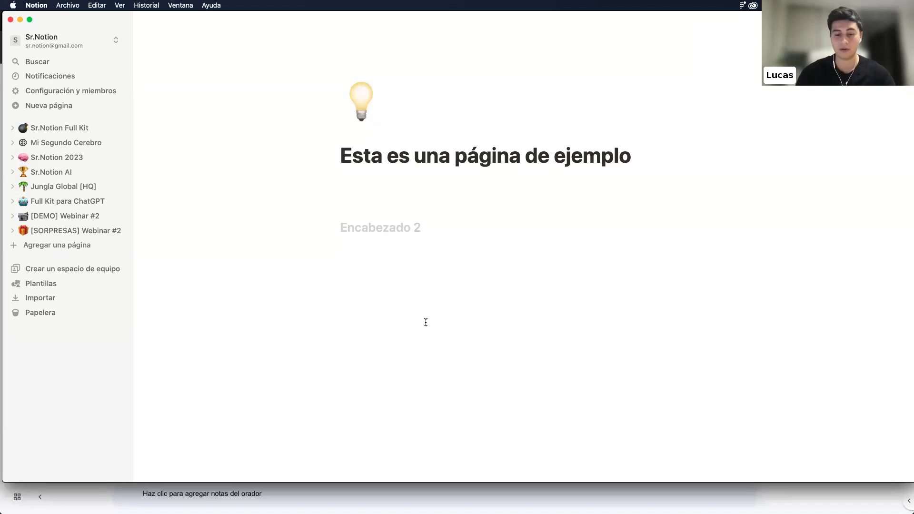
type("Este es un encabezado.")
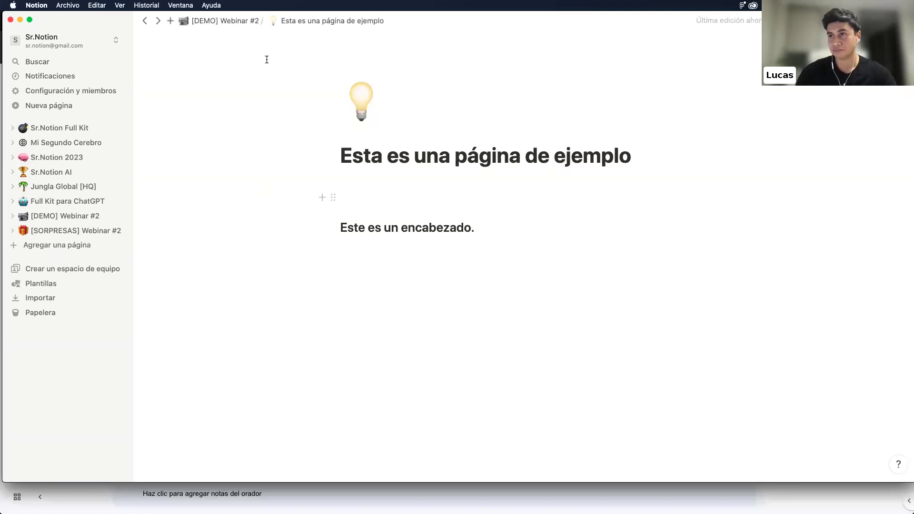
left_click(224, 21)
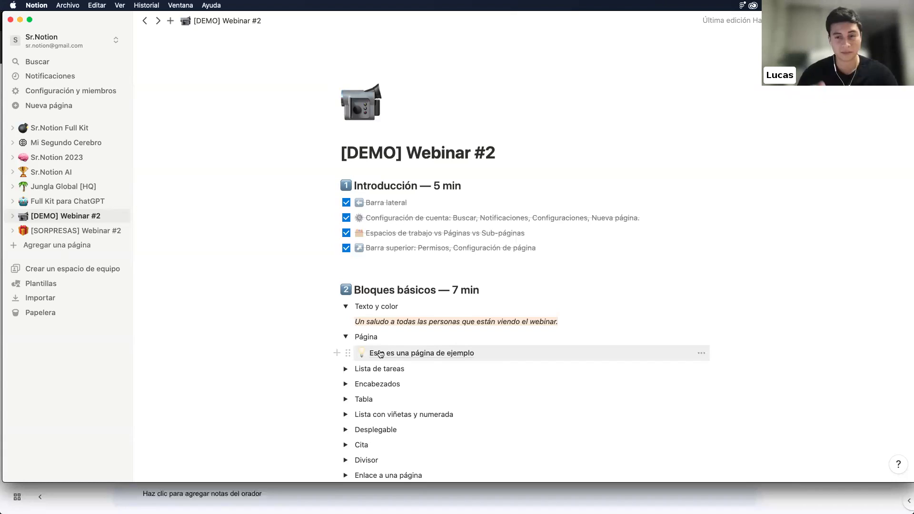
Expand the Lista de tareas toggle and delete its old Tarea 1–3 to-dos
scroll(380, 353, "down", 2)
left_click(346, 331)
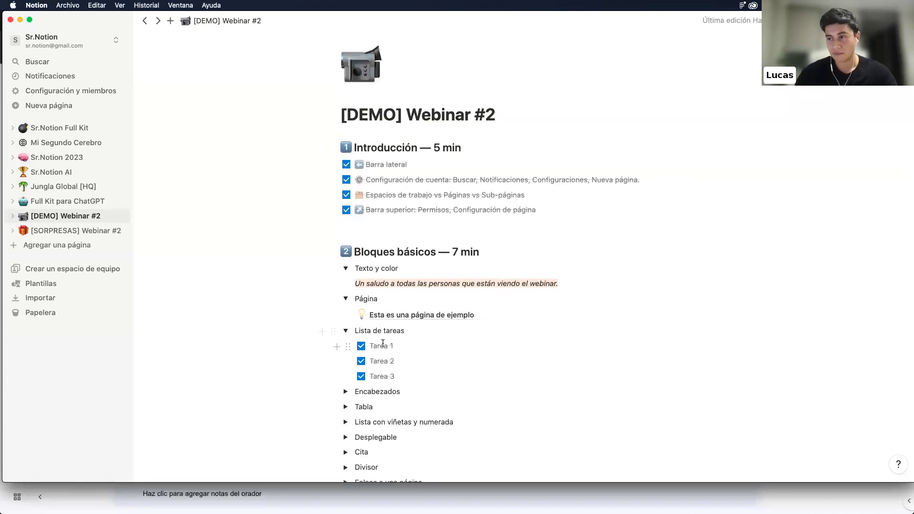
left_click_drag(410, 380, 358, 361)
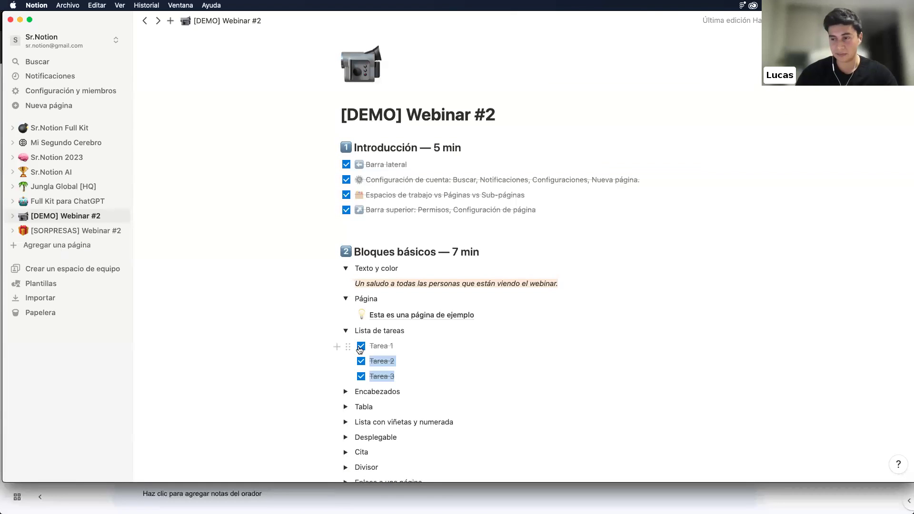
key("BackSpace")
key("BackSpace")
key("BackSpace")
key("BackSpace")
key("BackSpace")
key("BackSpace")
key("BackSpace")
key("BackSpace")
key("BackSpace")
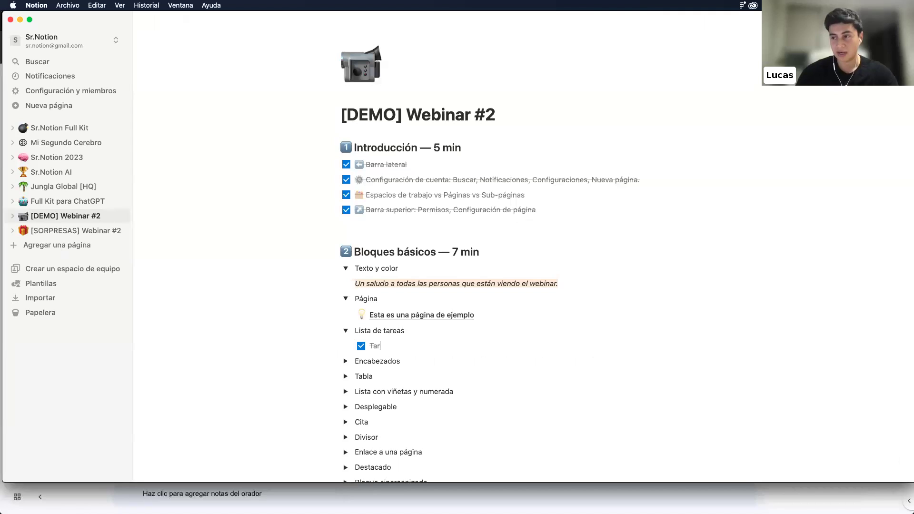
key("BackSpace")
Insert a to-do list with items Tarea 1, Tarea 2 and a third Tarea
type("/")
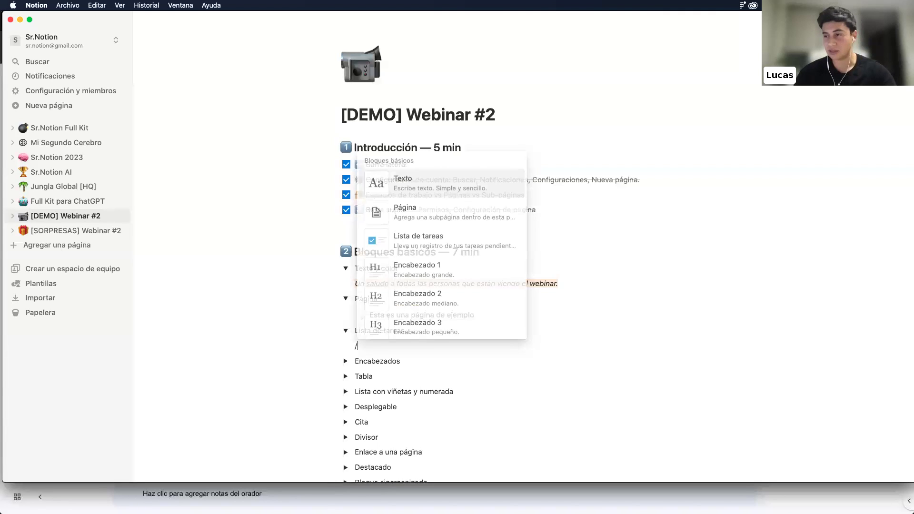
left_click(415, 246)
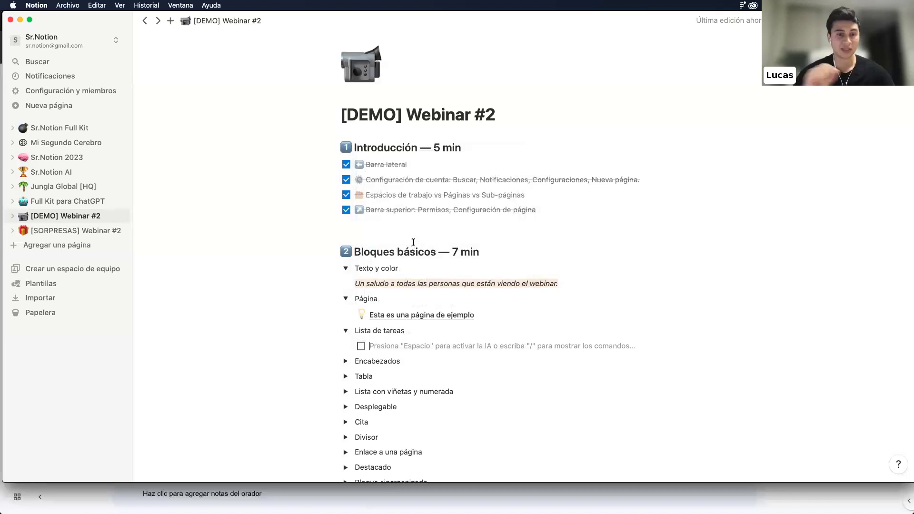
type("Tarea ")
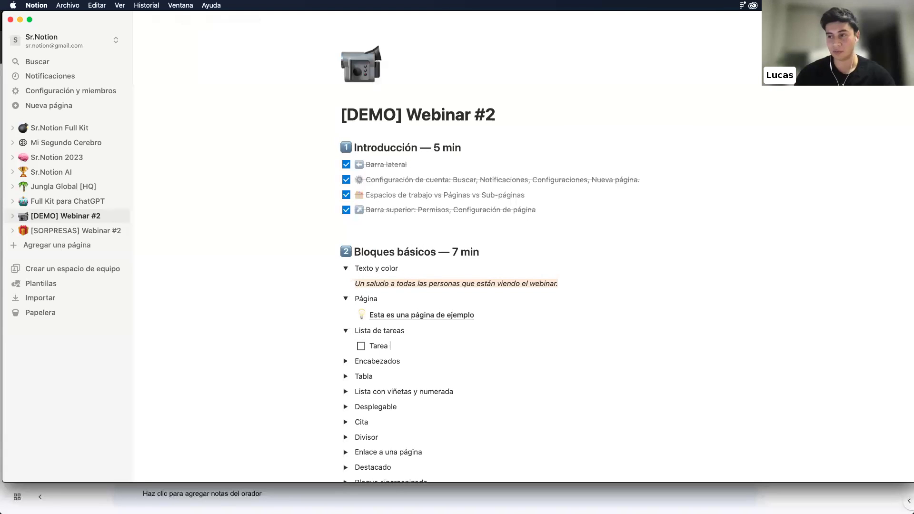
type("1")
key("Return")
type("Tarea 2")
key("Return")
type("Tarea")
Check off all three to-dos, finish the third as 'Tarea 3', and expand Encabezados
left_click(361, 345)
left_click(361, 362)
left_click(361, 377)
type("3")
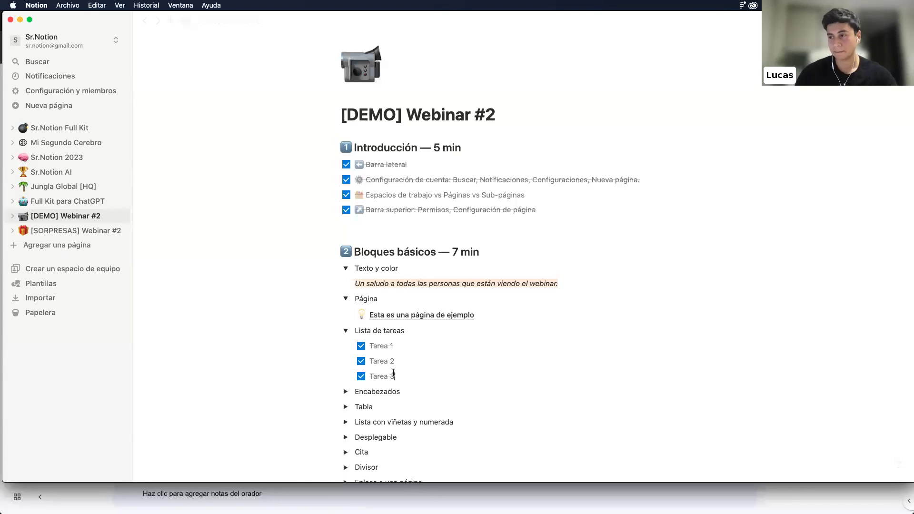
scroll(362, 352, "down", 2)
left_click(345, 341)
Add Heading 1 'Este es un título H1.' under Encabezados, then revert it and prefix '#'
scroll(378, 340, "down", 1)
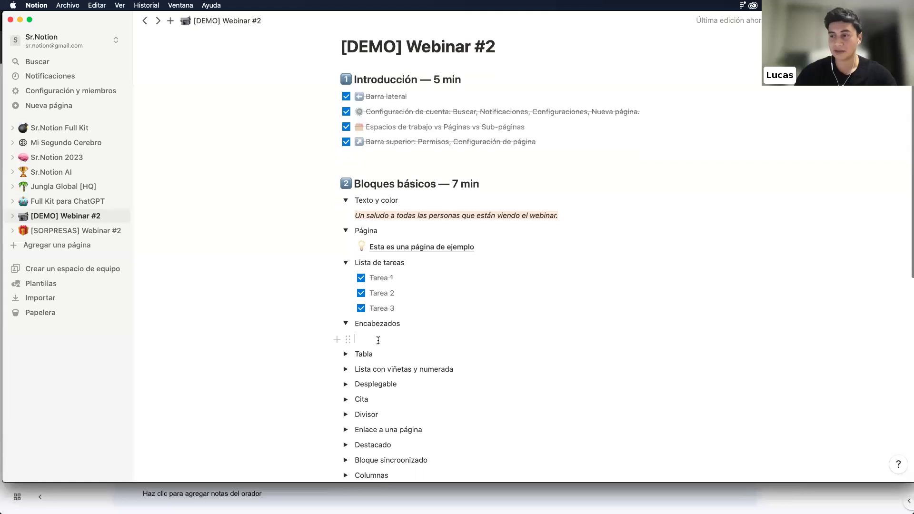
type("/")
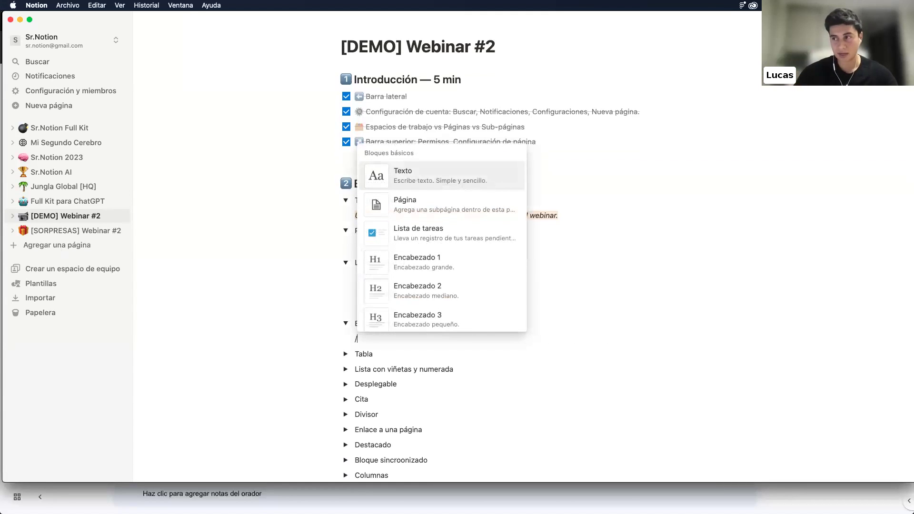
scroll(448, 254, "down", 1)
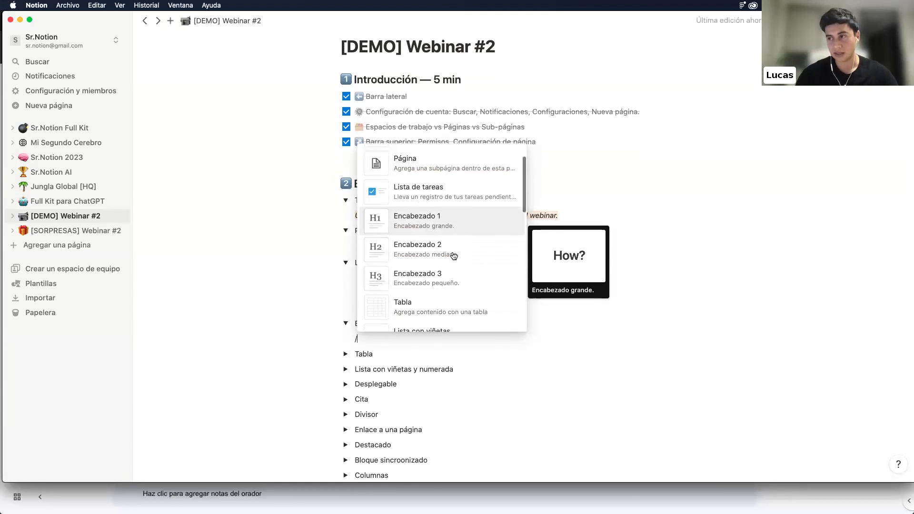
left_click(440, 228)
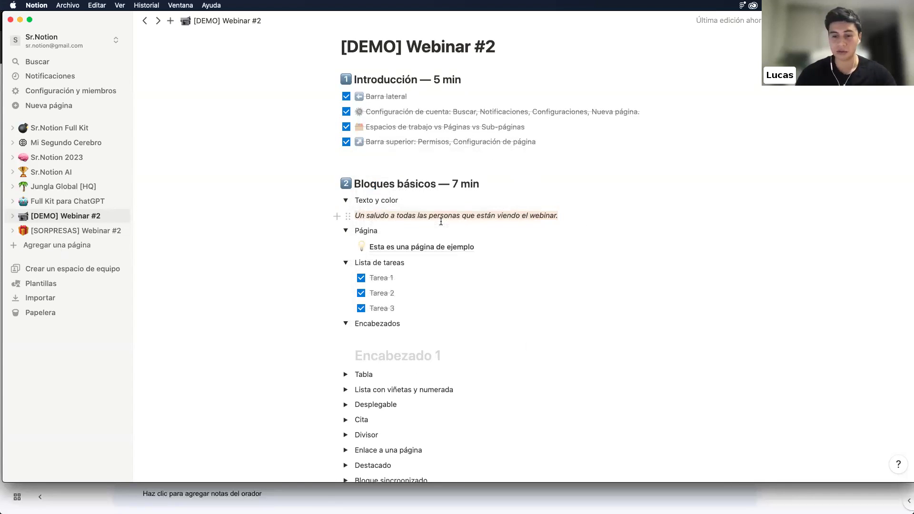
type("Este es un título H1.")
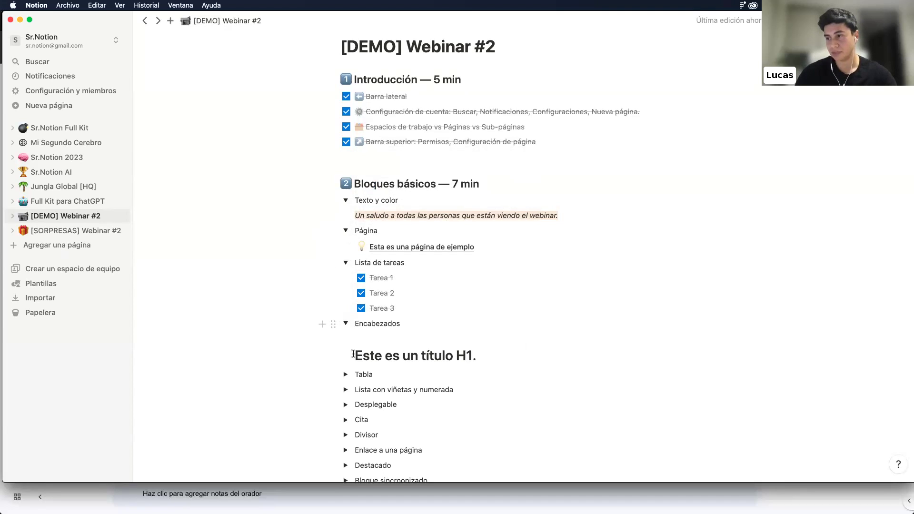
scroll(354, 354, "down", 1)
key("super+Left")
key("BackSpace")
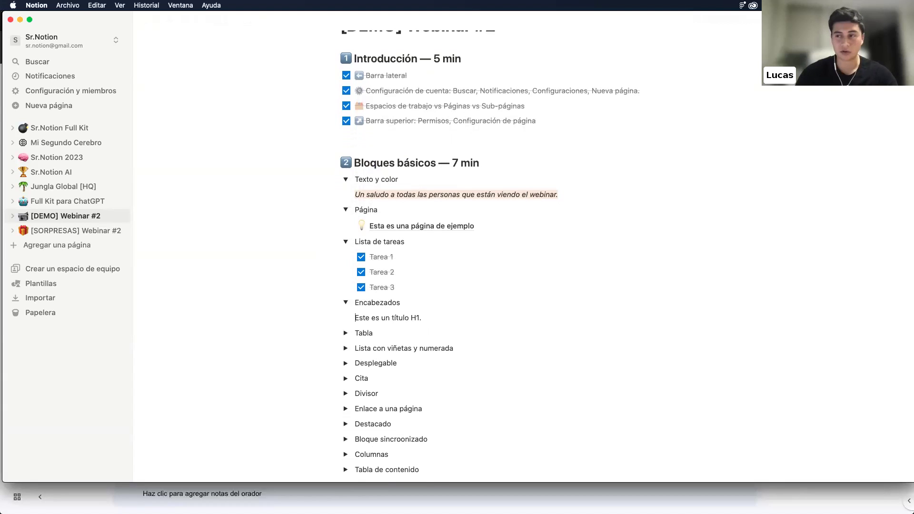
type("#")
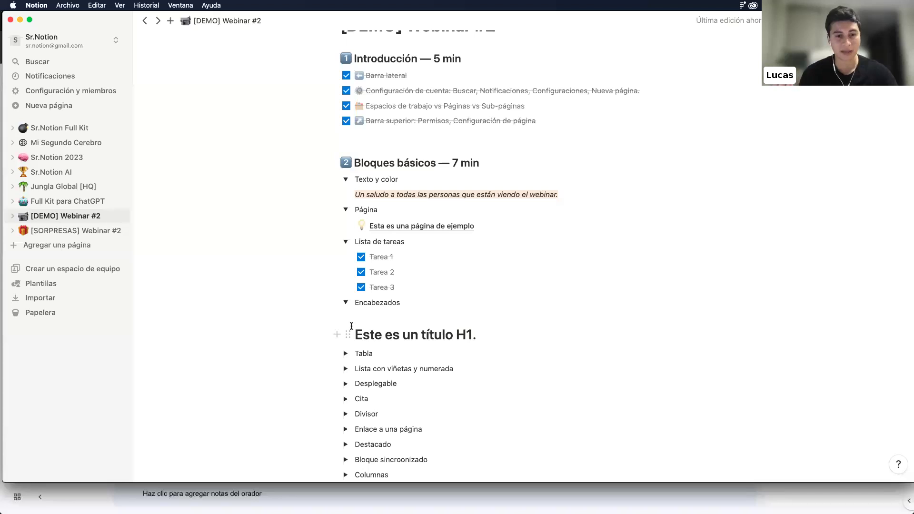
Expand the Tabla toggle and insert an empty table block on its first line
left_click(345, 354)
scroll(346, 353, "down", 3)
left_click(371, 311)
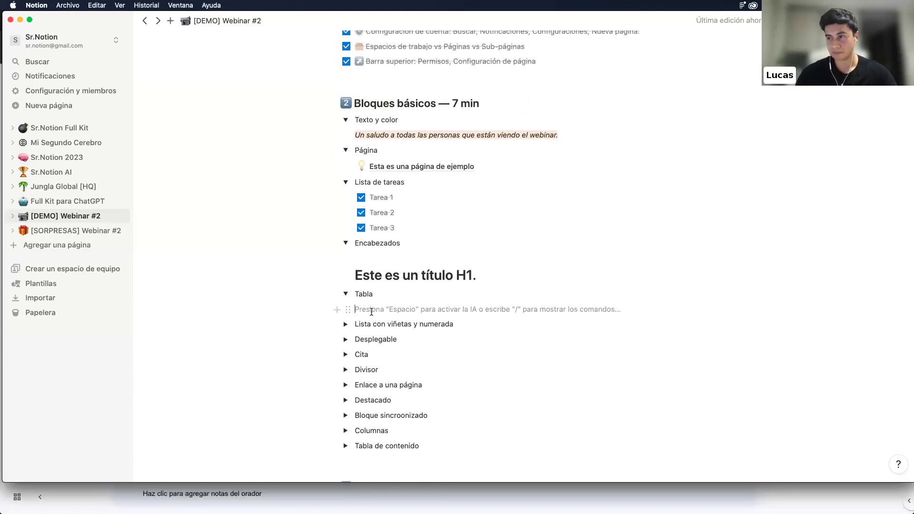
type("/")
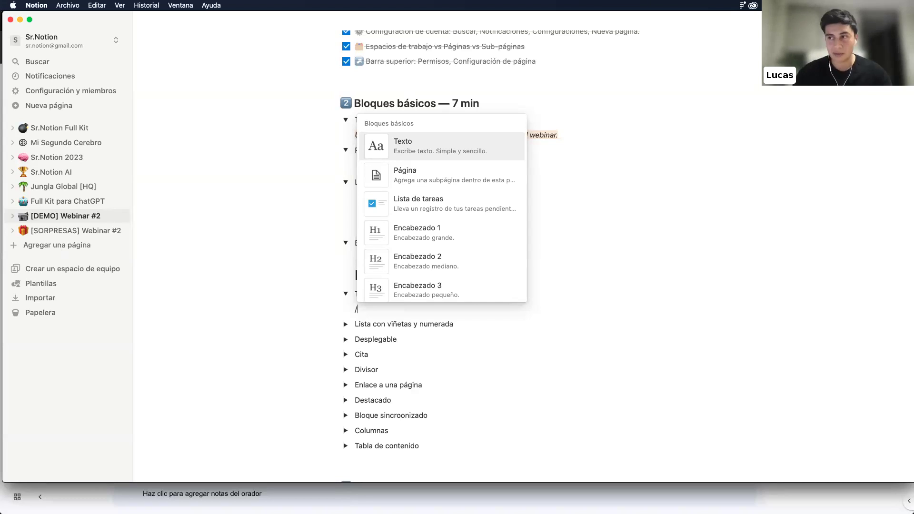
scroll(416, 206, "down", 3)
scroll(417, 206, "down", 1)
scroll(409, 190, "up", 1)
left_click(424, 167)
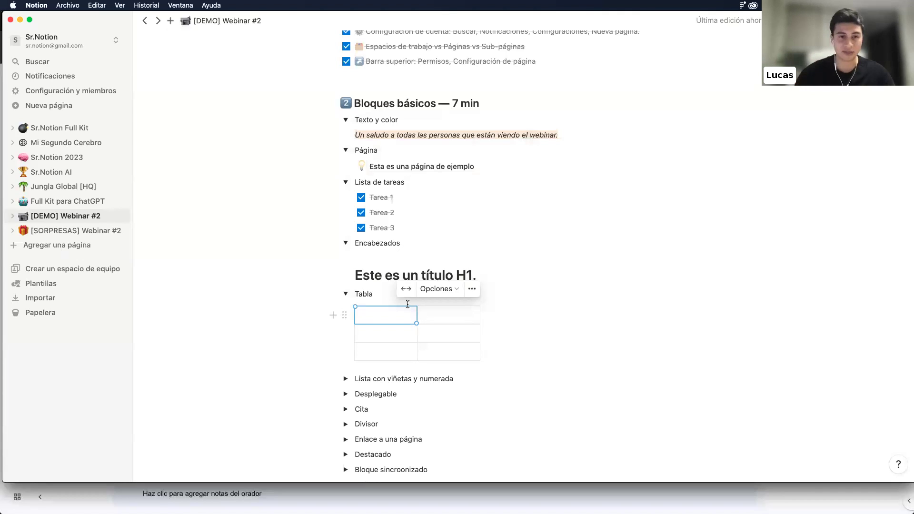
Fill the table's first column with Receta 1, Pollo and Arroz
left_click(393, 335)
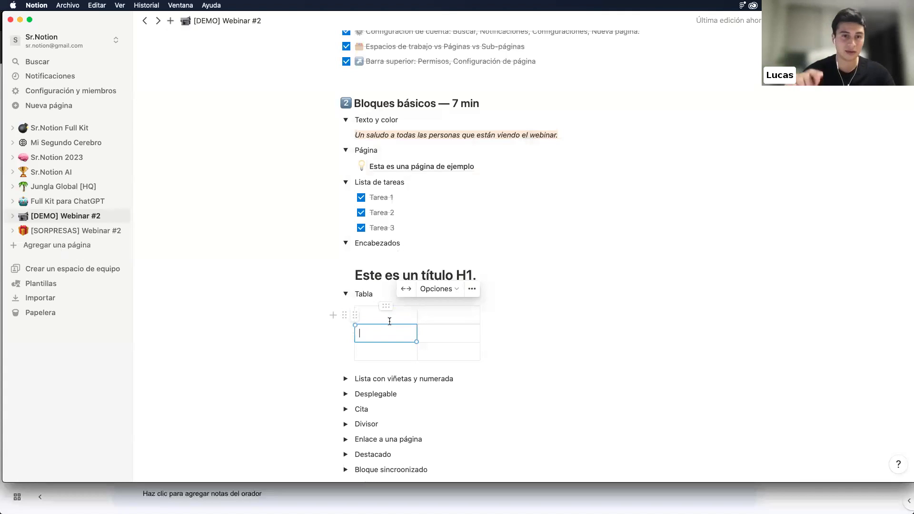
key("Down")
key("Up")
key("Up")
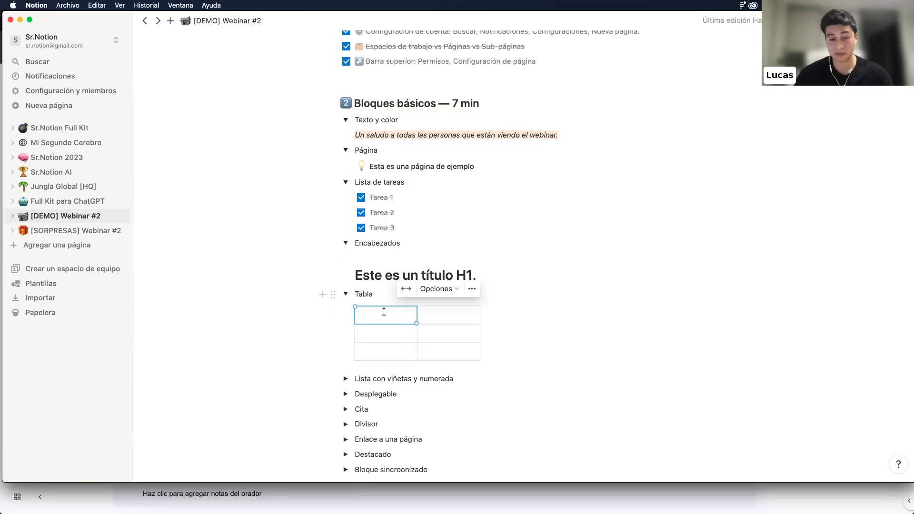
type("R")
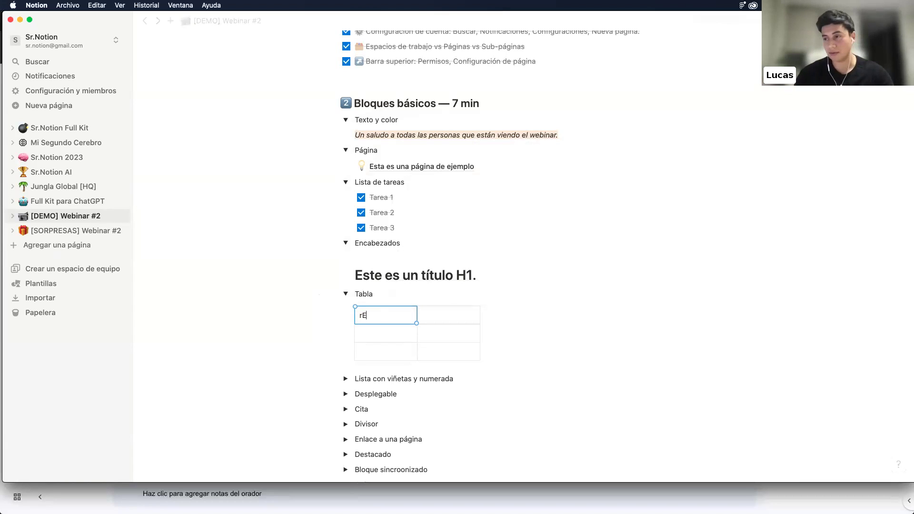
type("eceta 1")
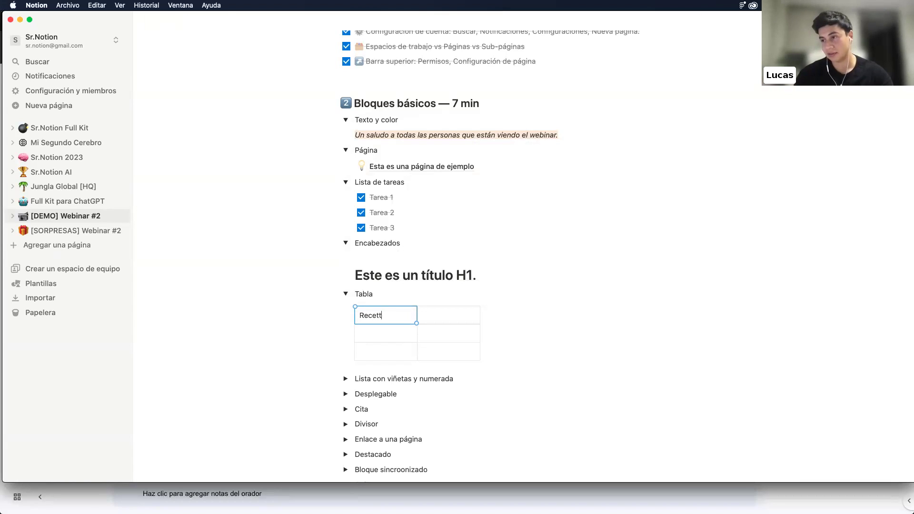
left_click(380, 335)
type("Pollo")
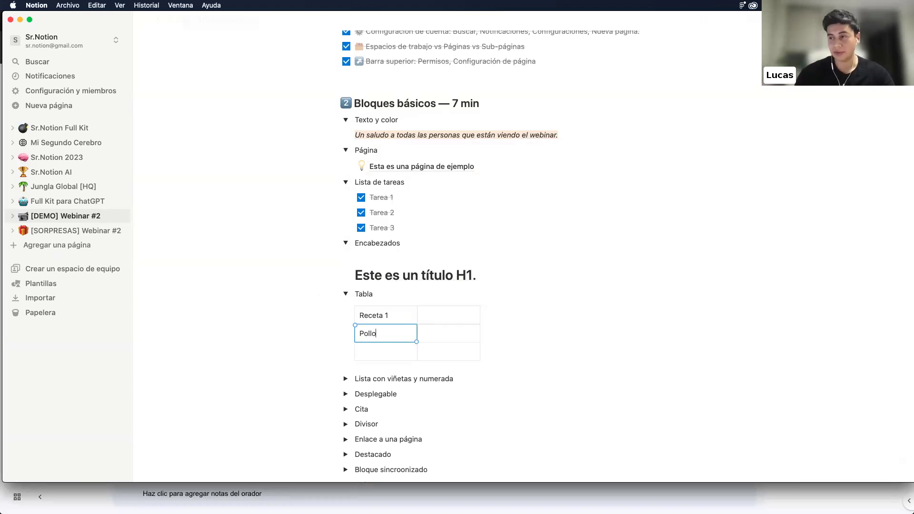
left_click(378, 352)
type("Arroz")
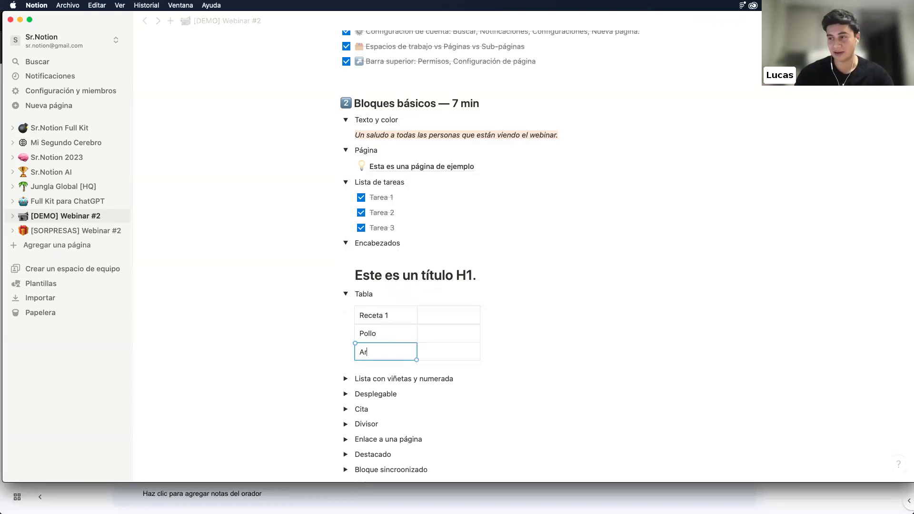
Make 'Receta 1' bold and expand the Lista con viñetas y numerada toggle
triple_click(371, 315)
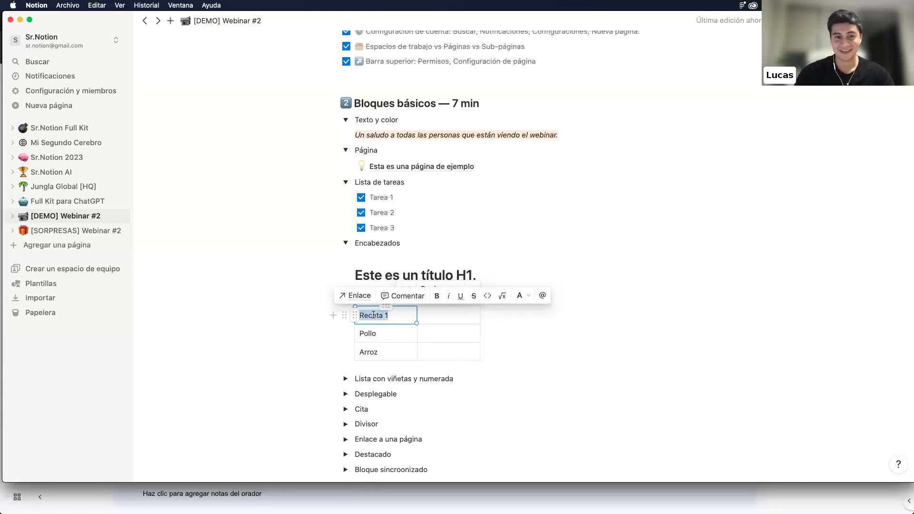
key("super+b")
left_click(261, 343)
scroll(262, 343, "down", 1)
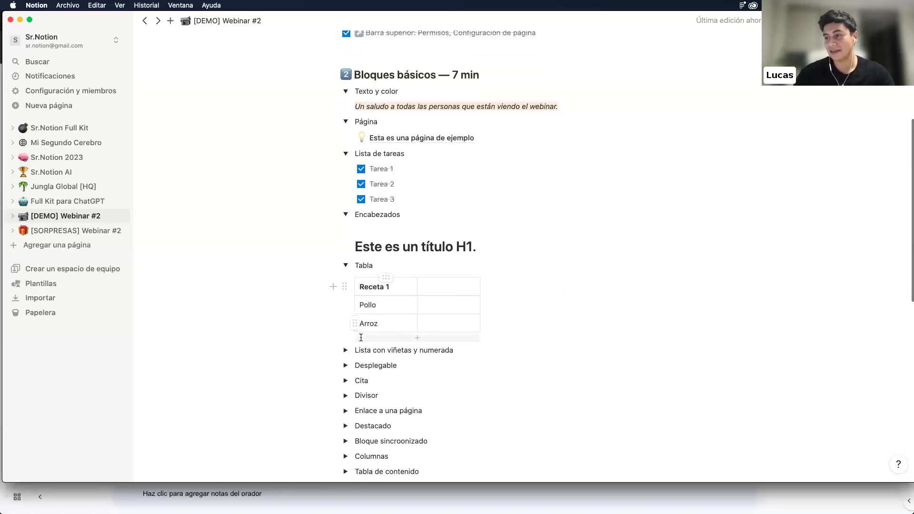
left_click(346, 351)
scroll(412, 262, "down", 3)
left_click(379, 284)
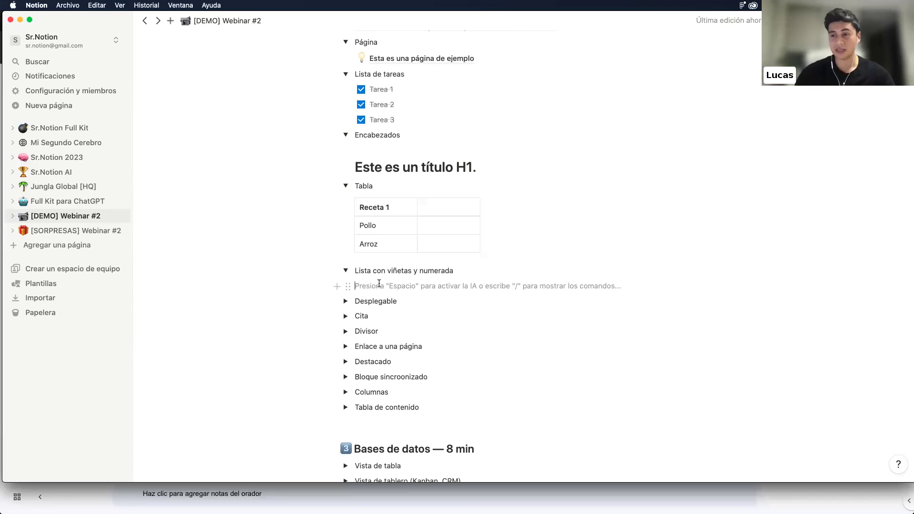
Add a bulleted list with items A1, A2 and A3 inside the list toggle
type("/")
scroll(417, 172, "down", 5)
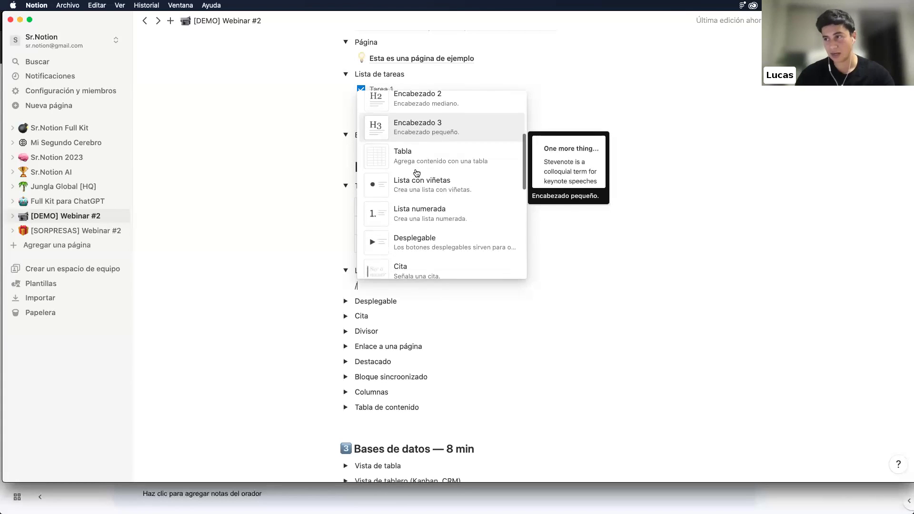
left_click(420, 184)
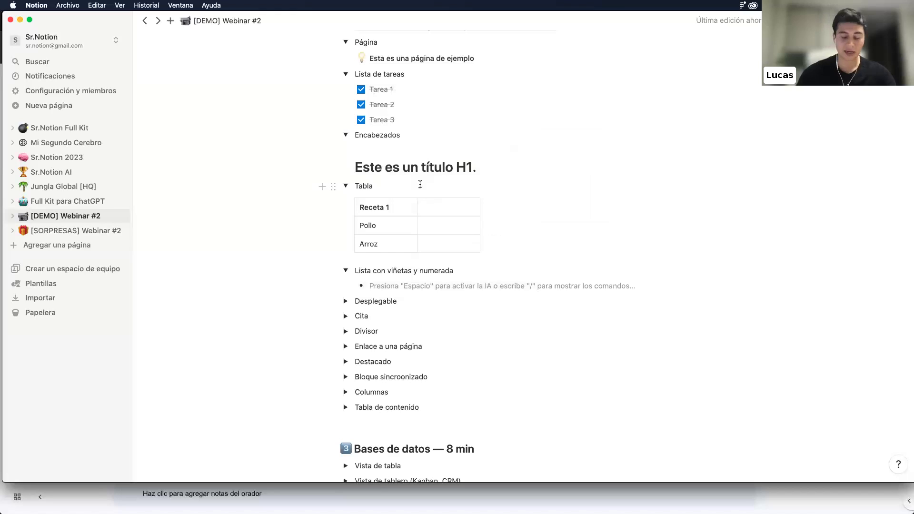
type("A1")
key("Return")
type("A2")
key("Return")
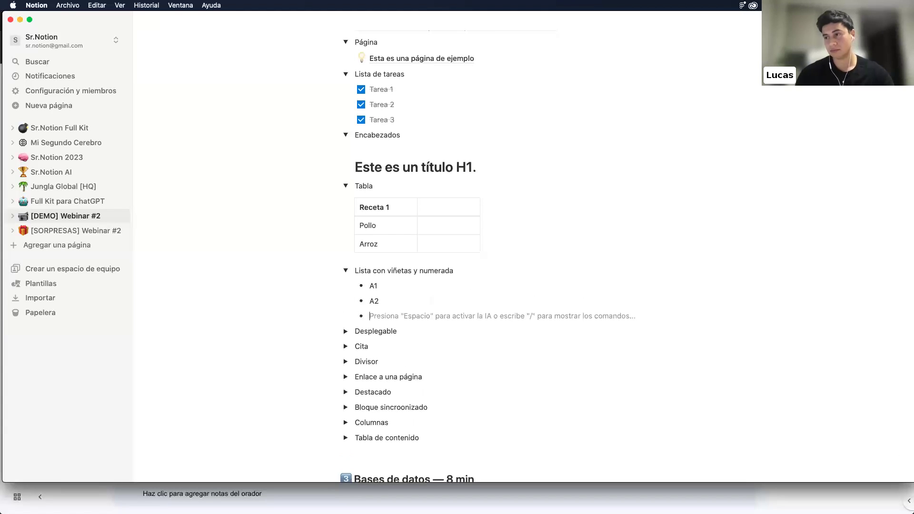
type("A3")
key("Return")
key("Return")
Add a numbered list with items A, B and C, then expand the Desplegable toggle
type("/")
scroll(431, 218, "down", 3)
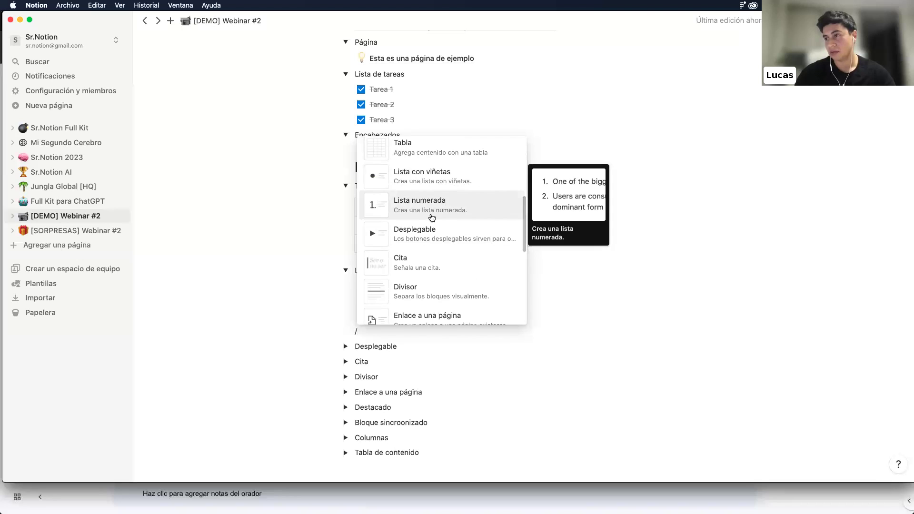
left_click(432, 218)
type("A")
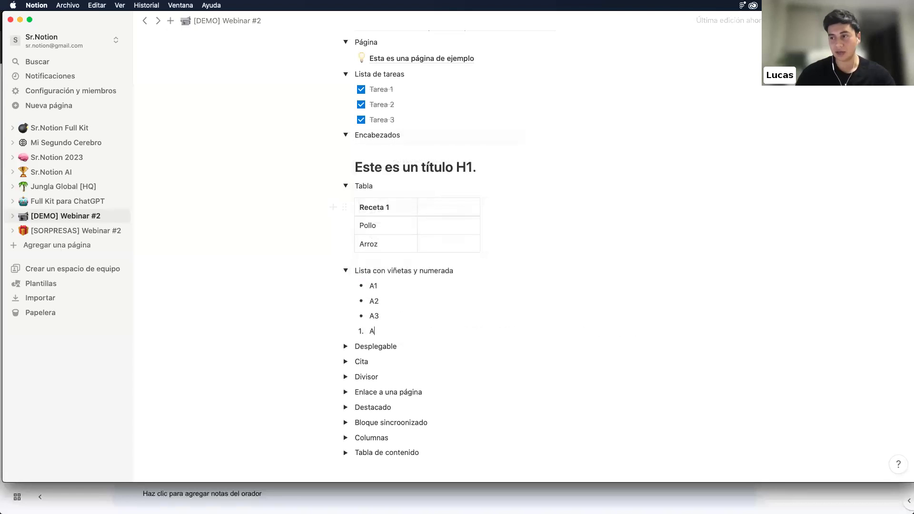
key("Return")
type("B")
key("Return")
type("C")
key("Return")
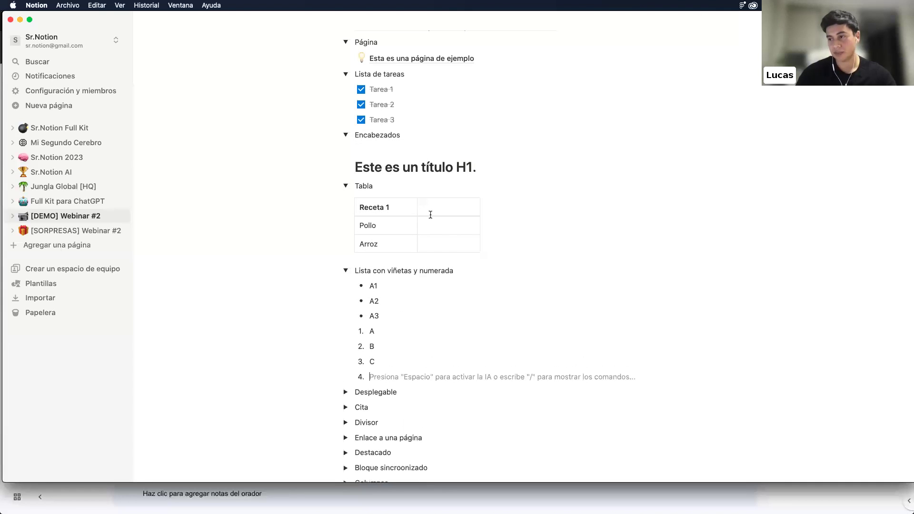
scroll(350, 305, "down", 2)
left_click(348, 304)
Insert an empty nested toggle inside Desplegable with the /des command
left_click(353, 317)
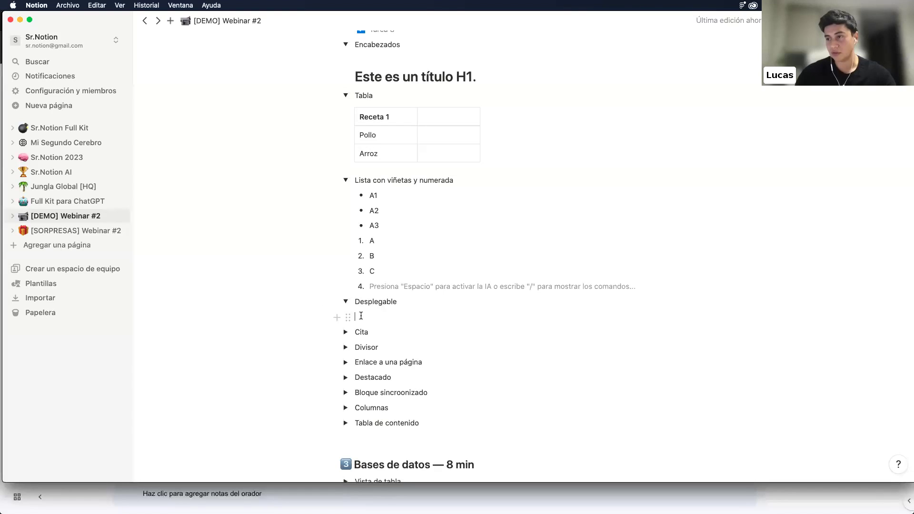
type("/des")
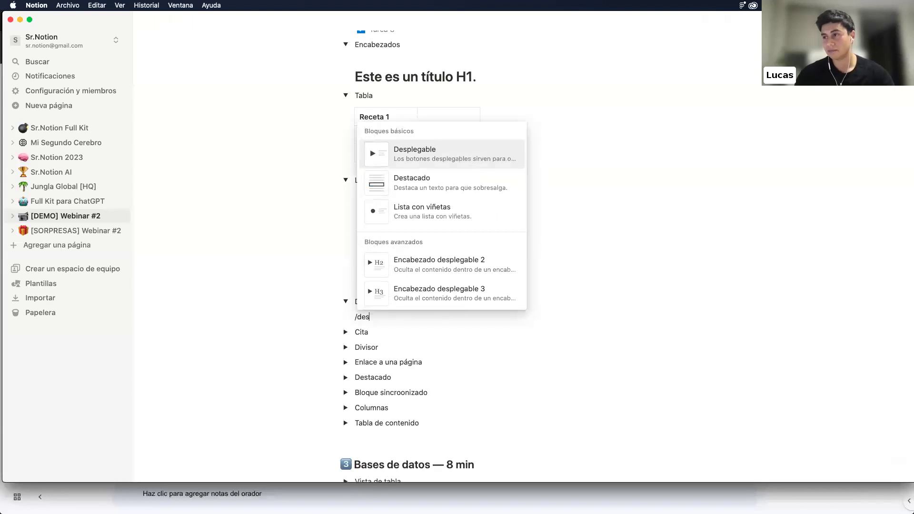
key("Return")
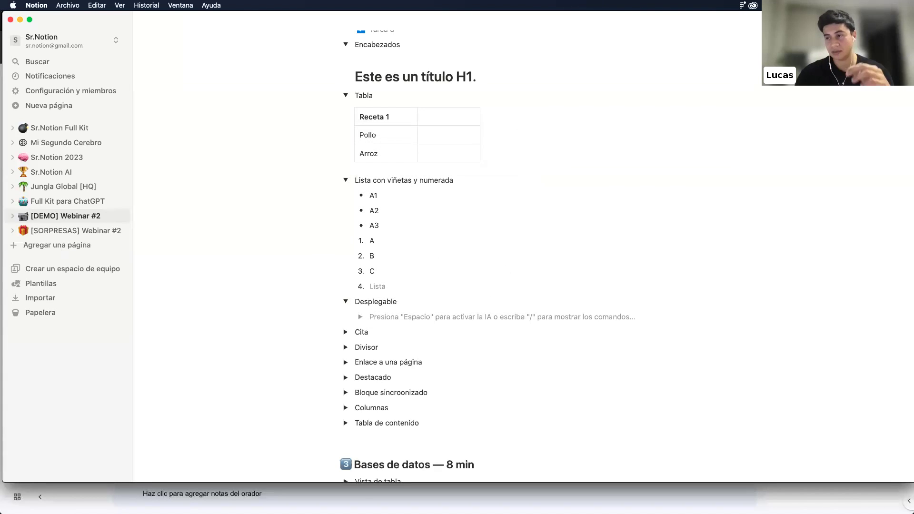
Collapse the Tabla and Lista con viñetas y numerada toggles
scroll(350, 295, "up", 3)
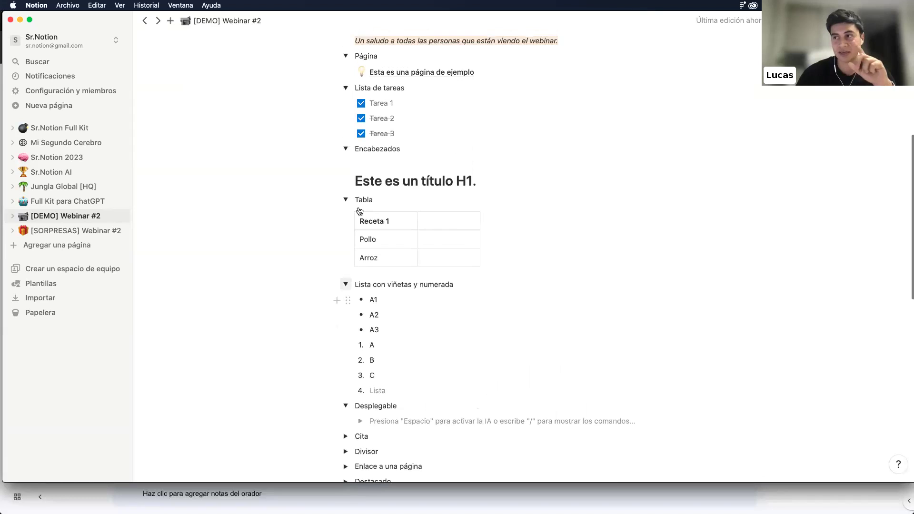
left_click(346, 201)
left_click(347, 200)
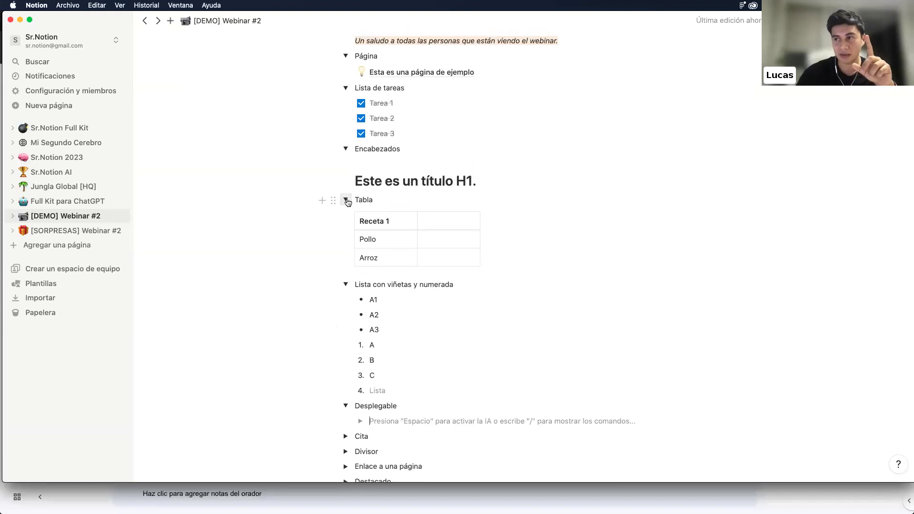
left_click(347, 201)
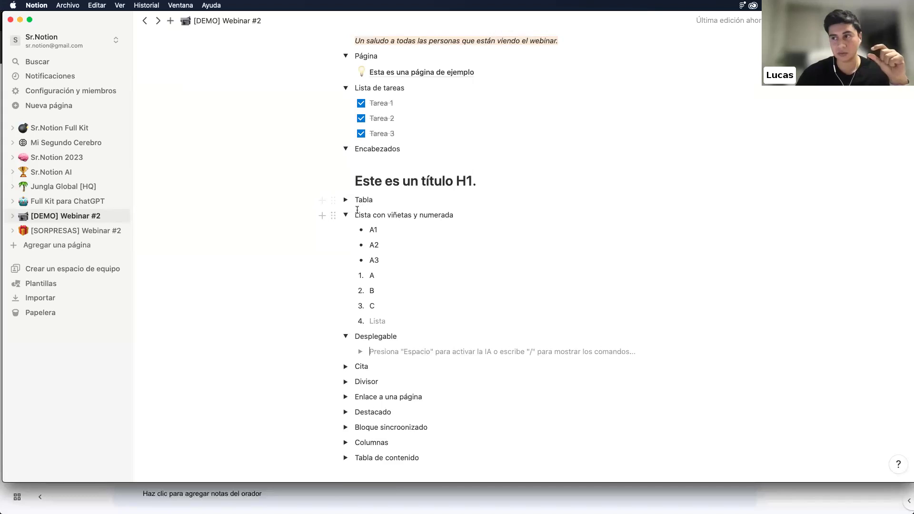
left_click(347, 215)
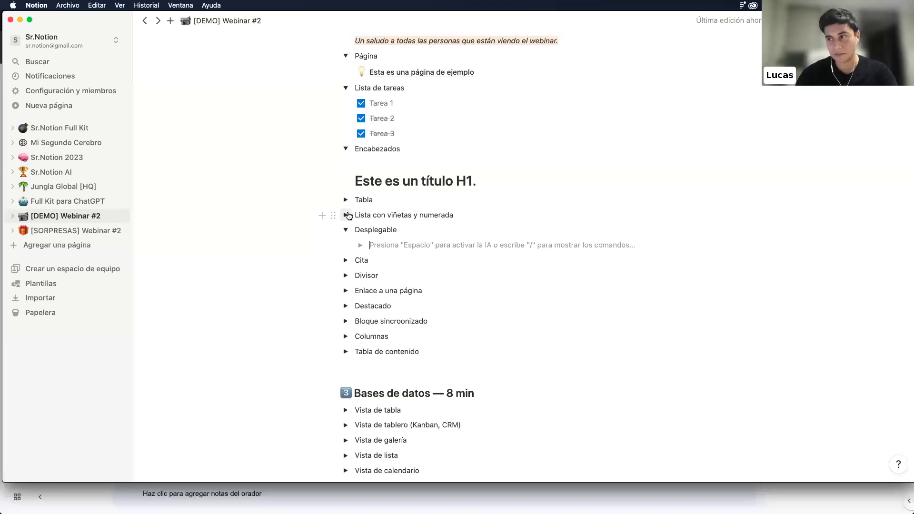
Collapse Desplegable, expand Cita, and start a quote block reading "Hacerlo hoy es mejor que mañana"
left_click(346, 230)
left_click(346, 245)
left_click(366, 260)
type("/cit")
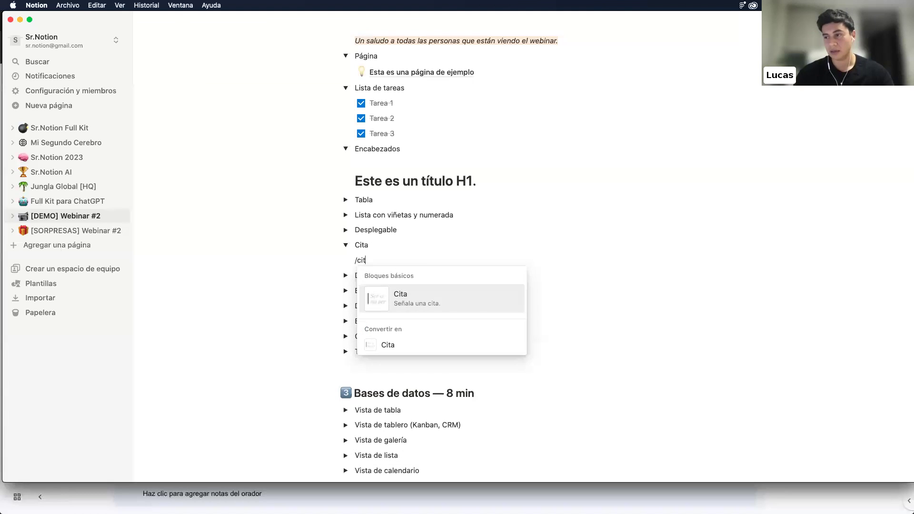
key("Return")
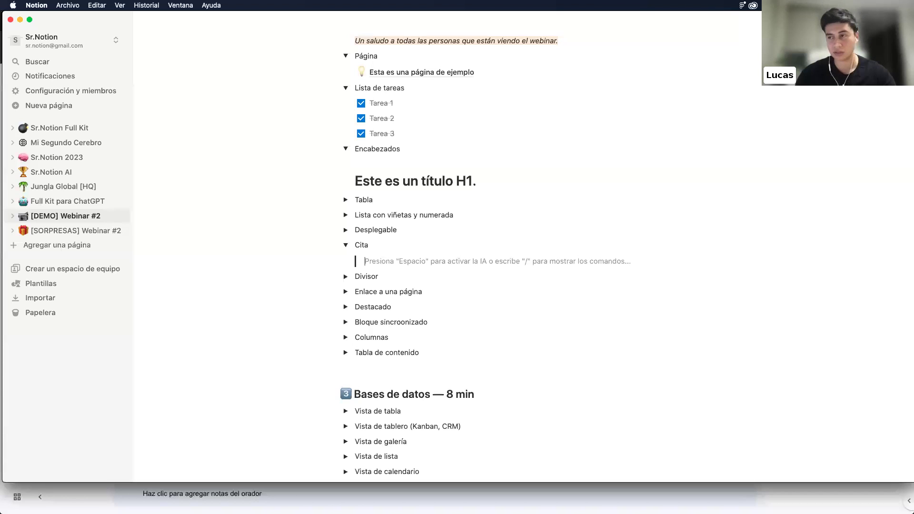
type("\"")
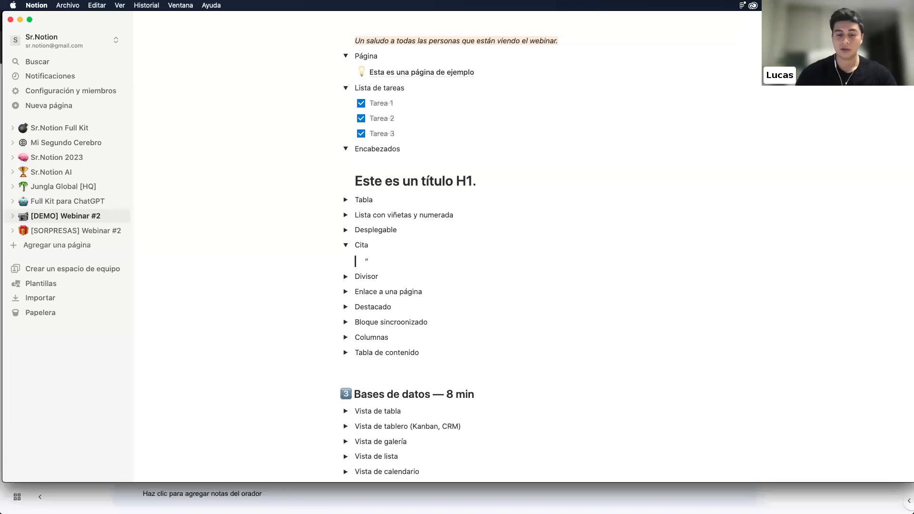
type("Hacerlo hoy es mejo")
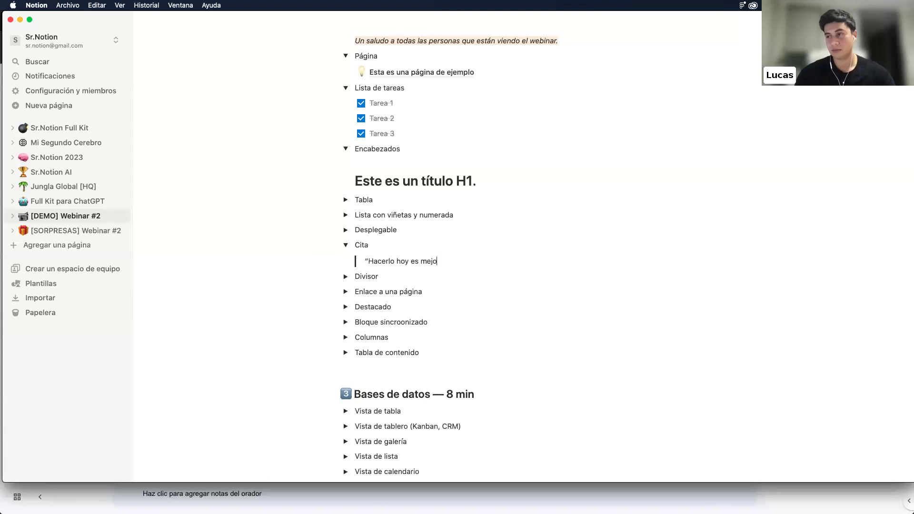
type("r que mañana\"")
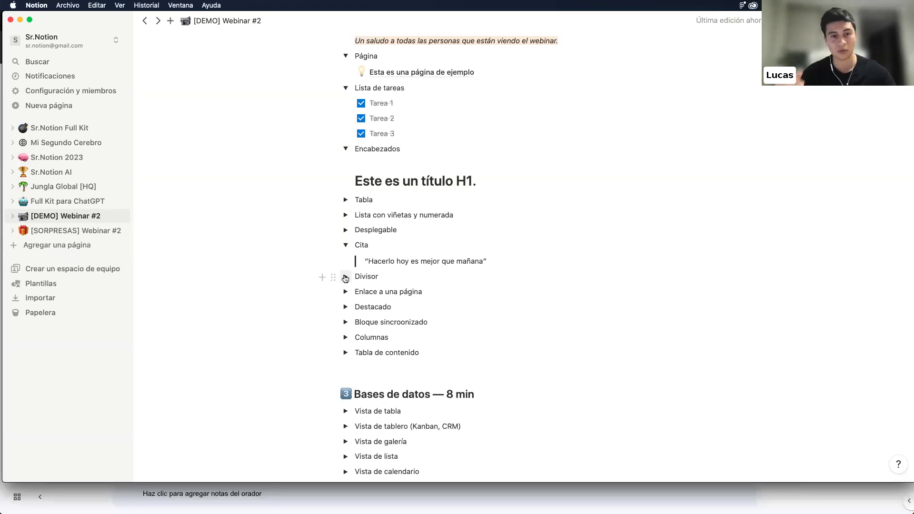
Expand the Divisor toggle and insert a divider line inside it
left_click(345, 278)
left_click(384, 292)
type("/(")
key("BackSpace")
type("diviso")
key("Return")
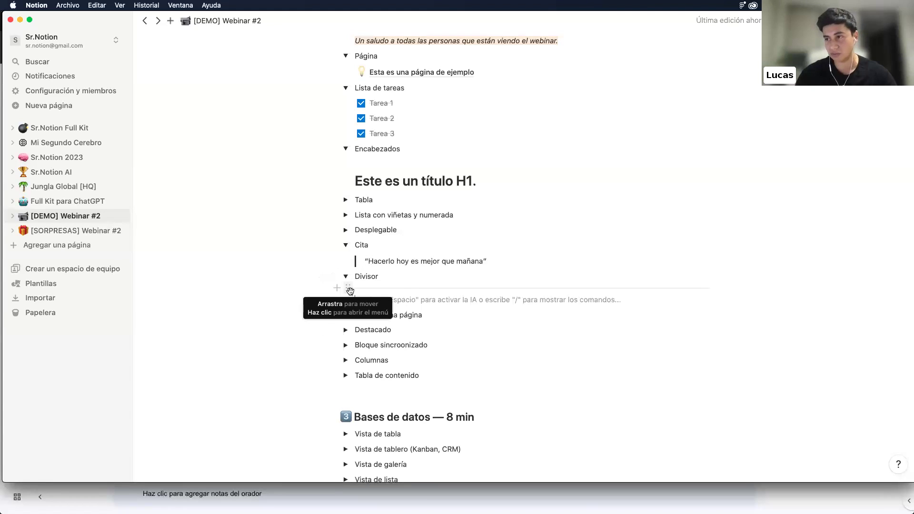
Add a link to the Sr.Notion Full Kit page under Enlace a una página
left_click(346, 315)
left_click(371, 330)
type("/")
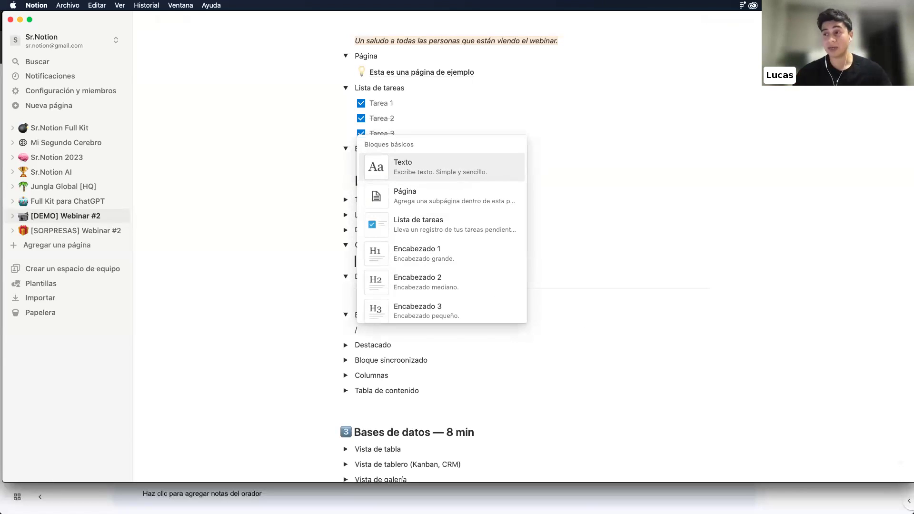
type("enla")
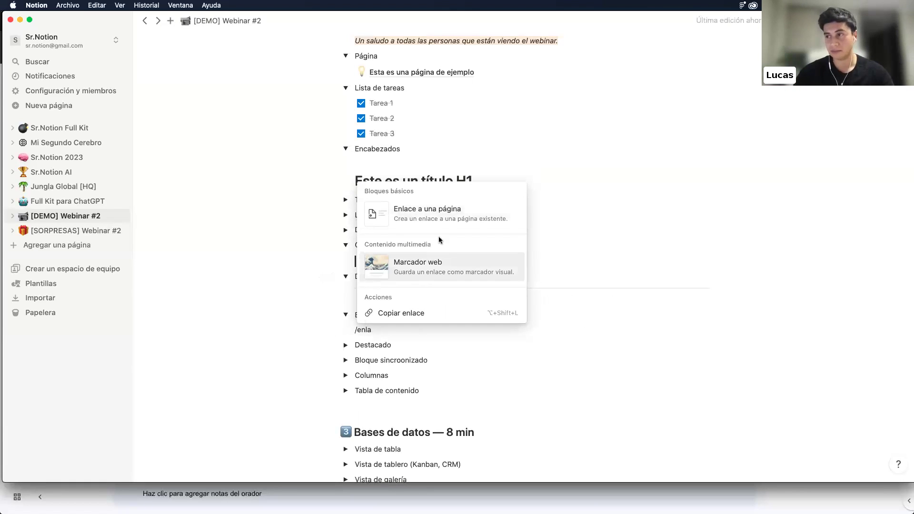
left_click(435, 211)
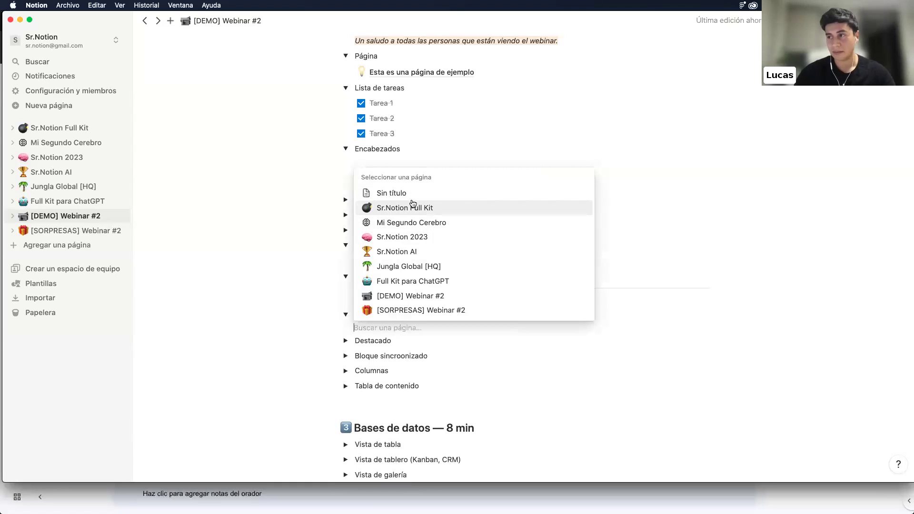
left_click(413, 207)
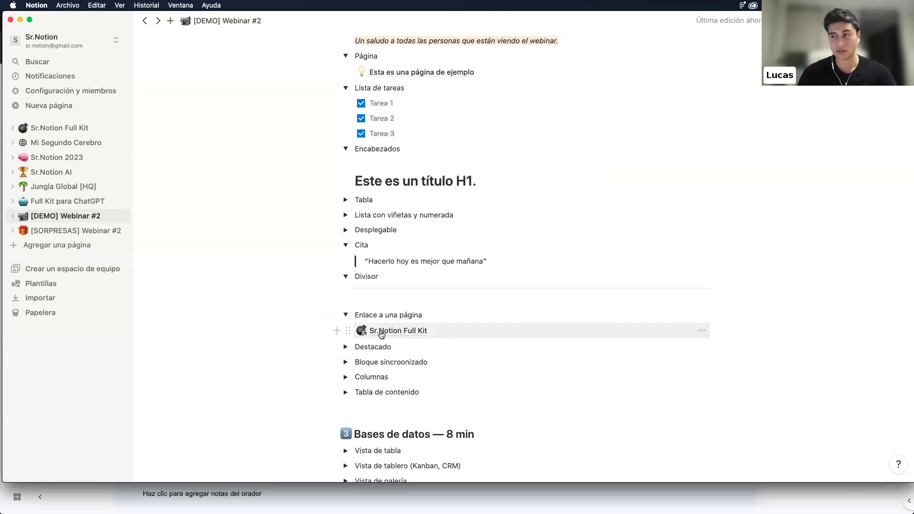
Check the linked Sr.Notion Full Kit page, come back, and expand the Destacado toggle
left_click(380, 332)
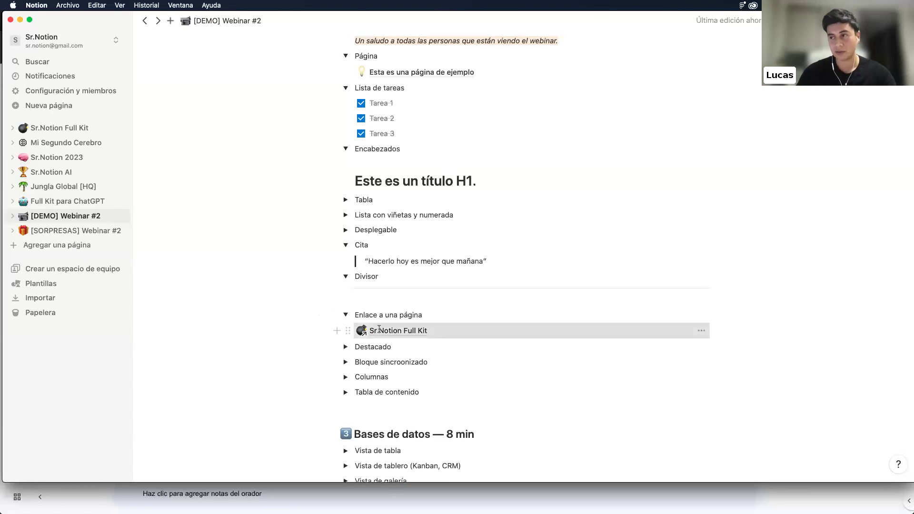
left_click(151, 27)
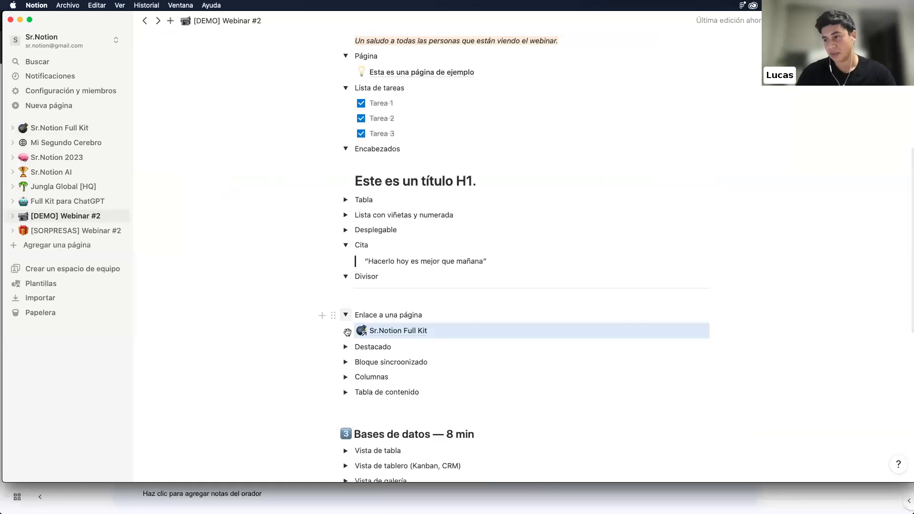
left_click(346, 347)
left_click(373, 362)
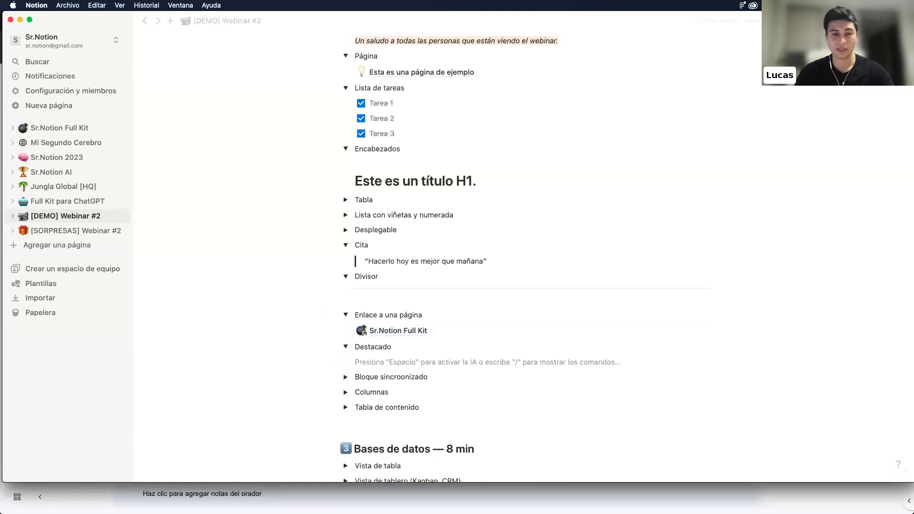
Insert a Destacado callout reading 'Esta es una frase destacada', removing the stray trailing dash
type("/dest")
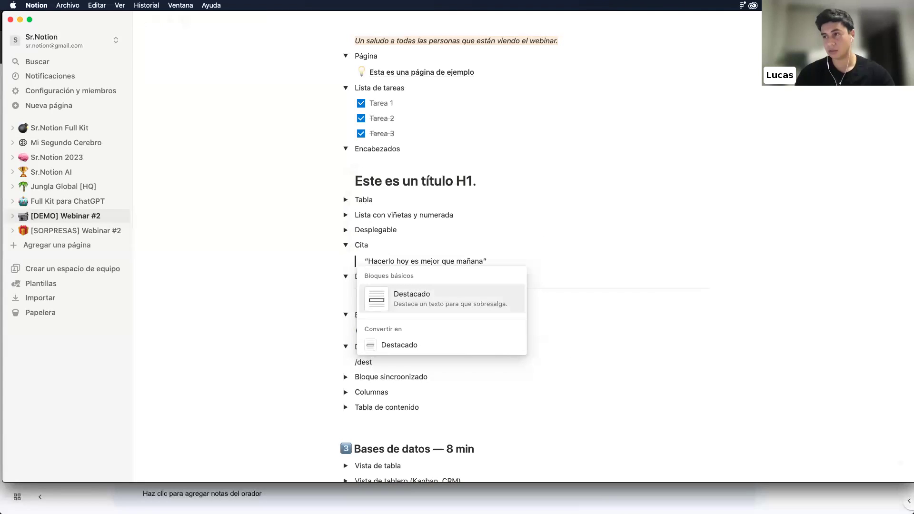
key("Return")
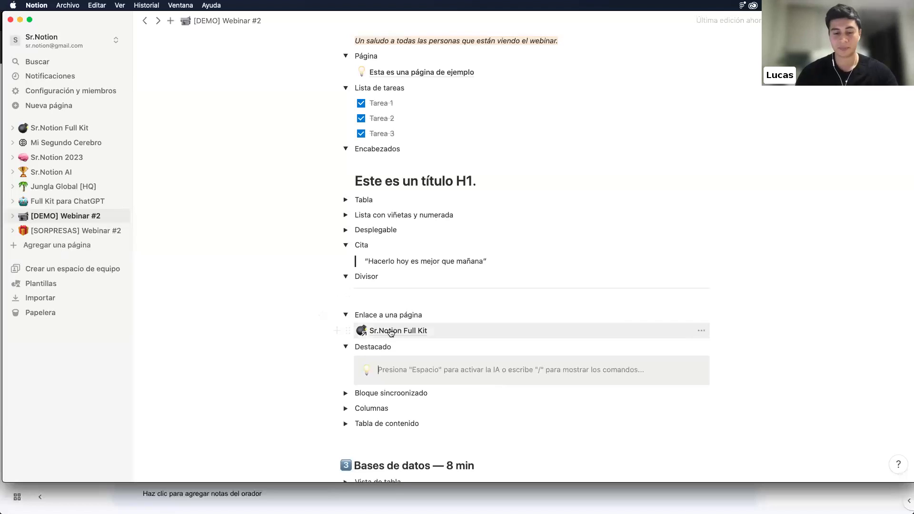
type("Esta es una frase destacada-")
key("BackSpace")
Delete the old synced block inside the Bloque sincroonizado toggle
type(".")
left_click(346, 393)
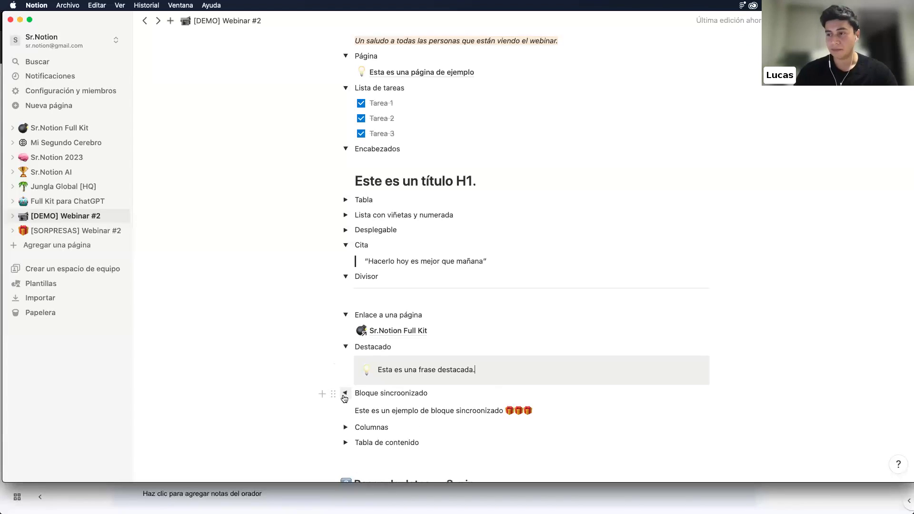
scroll(344, 399, "down", 2)
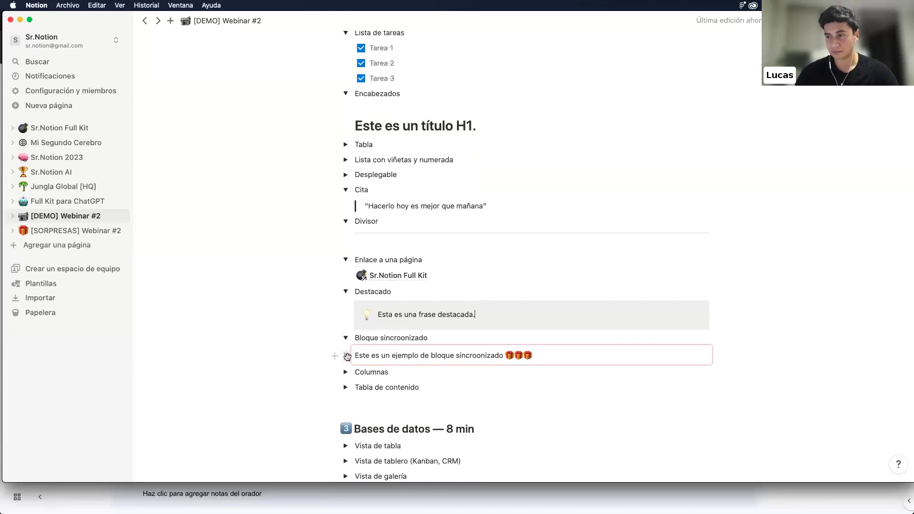
left_click(348, 357)
key("BackSpace")
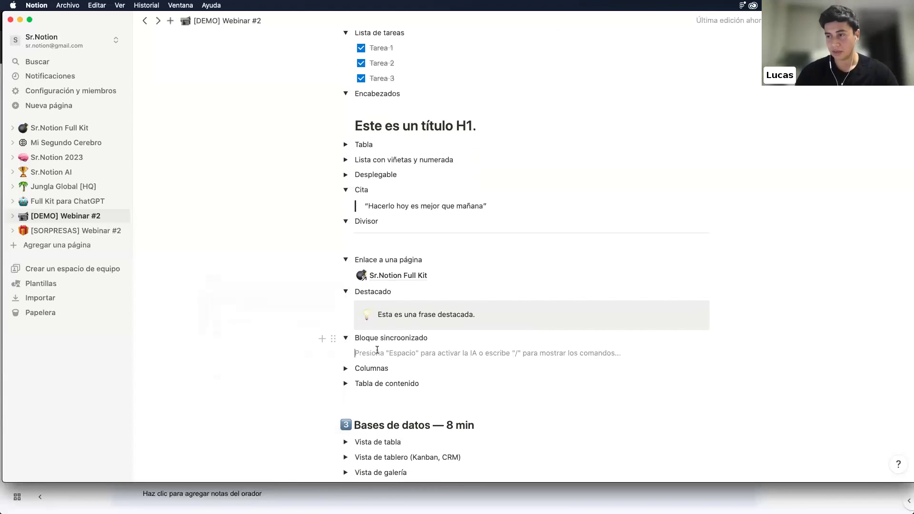
Insert a new Bloque sincronizado and type 'Este es un gran bloque sincroonizado' in it
type("/")
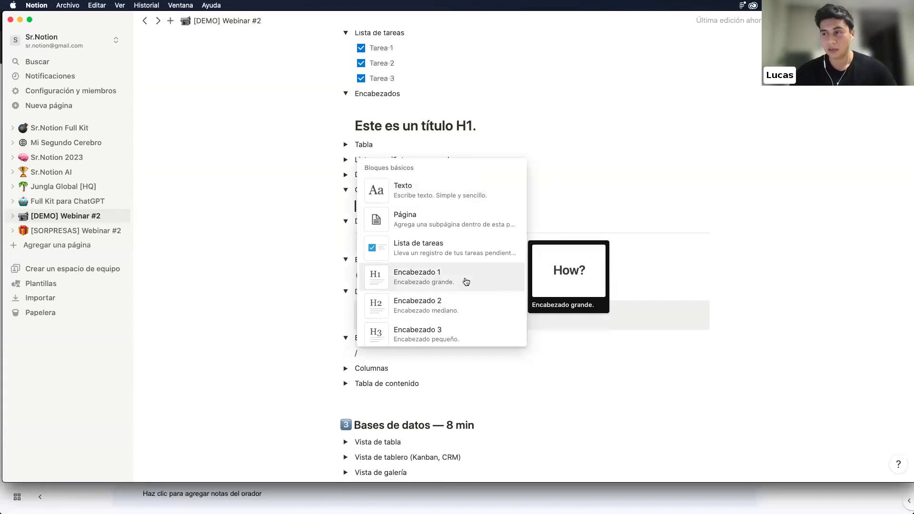
type("bl")
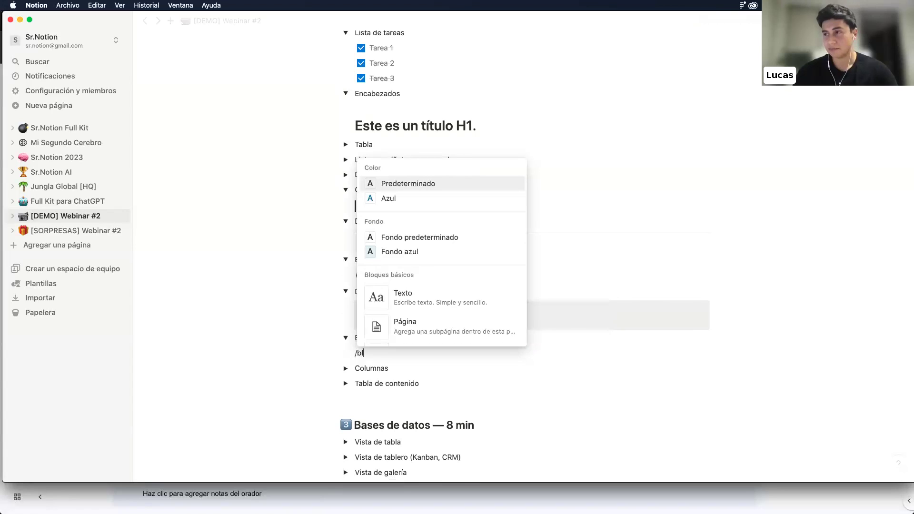
key("BackSpace")
key("BackSpace")
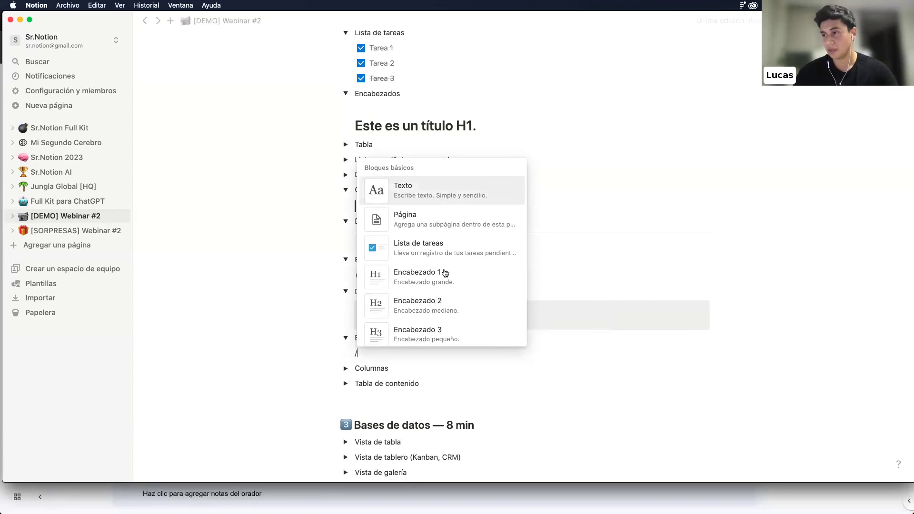
scroll(444, 269, "down", 10)
scroll(444, 272, "down", 10)
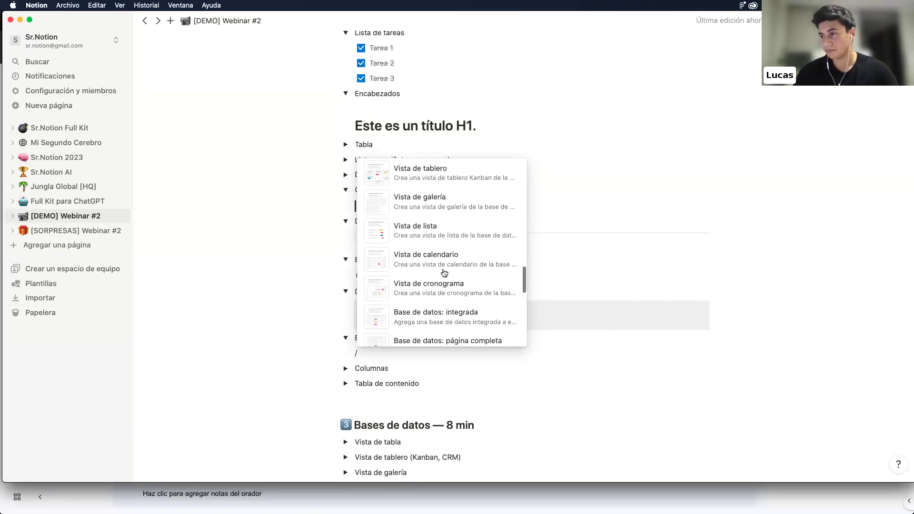
scroll(443, 273, "down", 3)
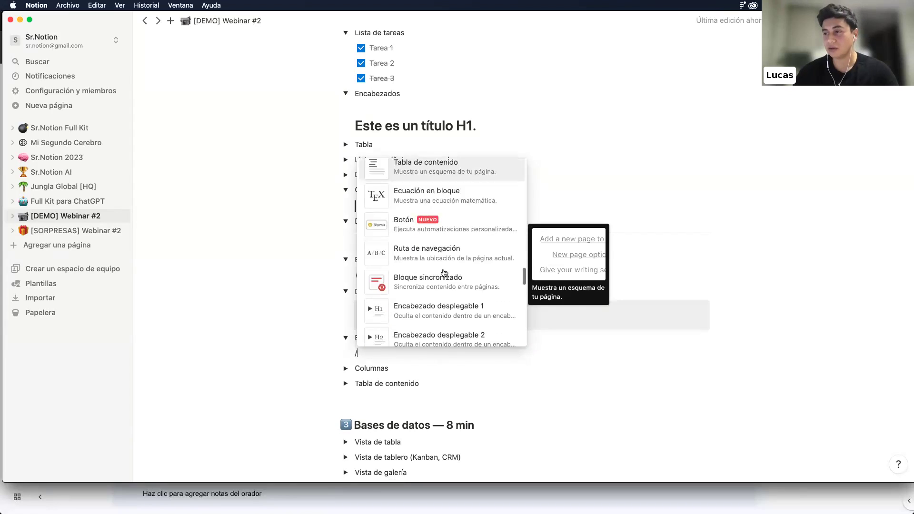
left_click(445, 252)
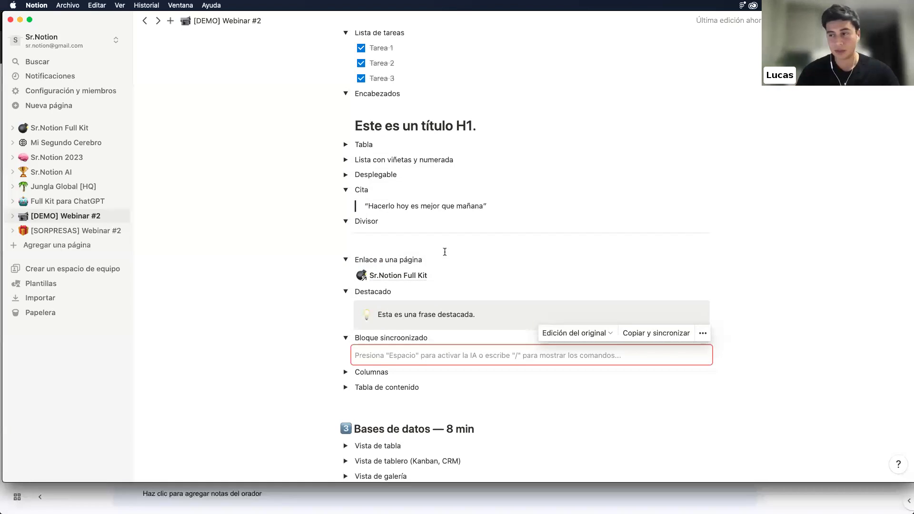
type("Este es un gran bloque sinc")
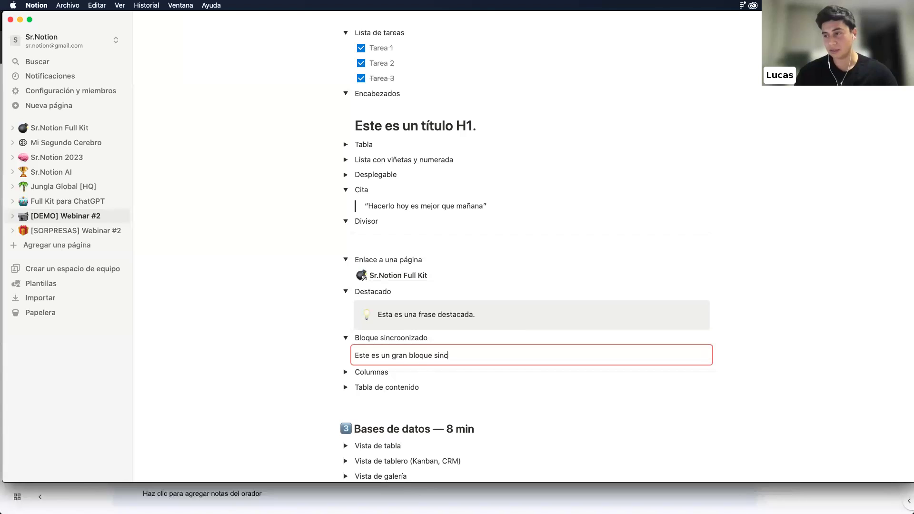
type("roonizado,")
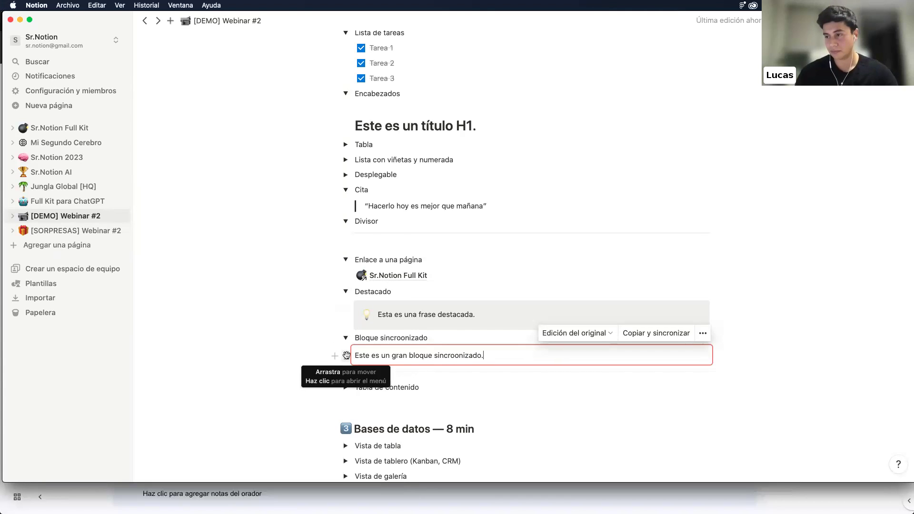
Copy the synced block and paste it below the heading on 'Esta es una página de ejemplo'
left_click(345, 356)
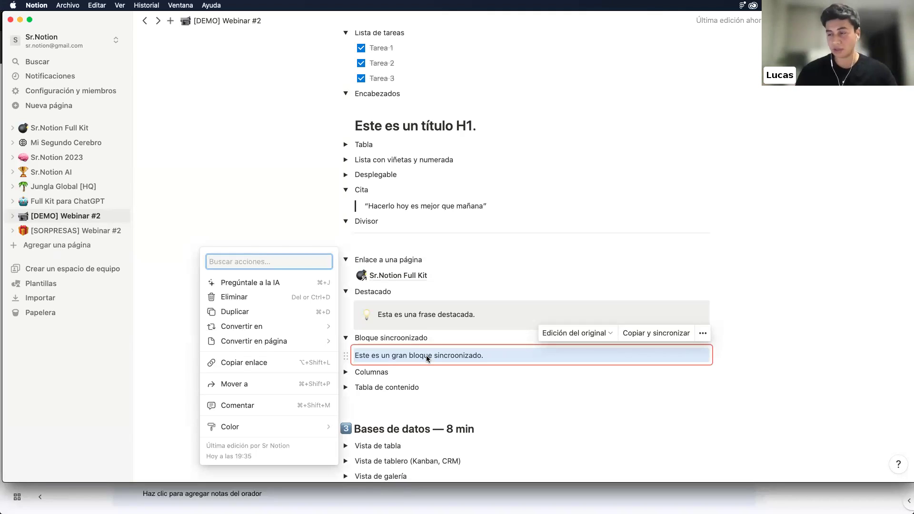
left_click(347, 356)
left_click(347, 356)
left_click(395, 231)
scroll(395, 231, "up", 5)
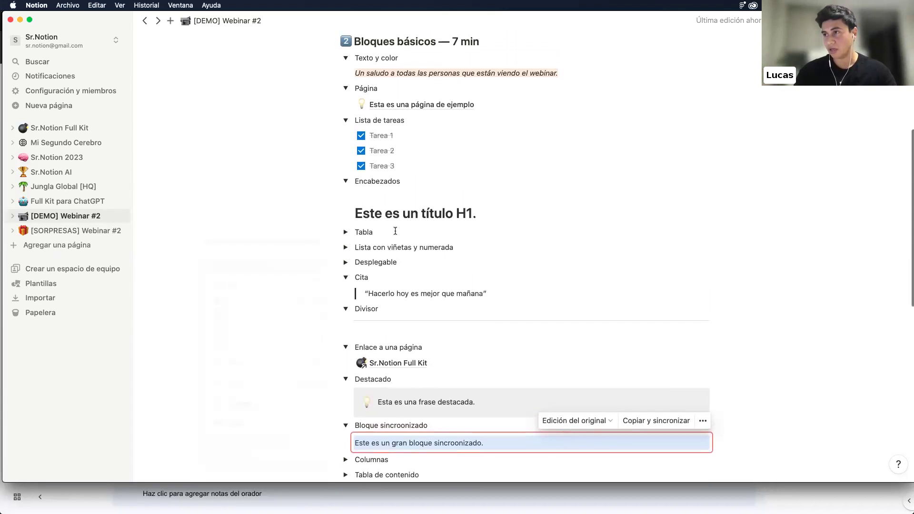
left_click(394, 156)
left_click(399, 262)
type("Este es un gran bloque sincroonizado.")
left_click(399, 263)
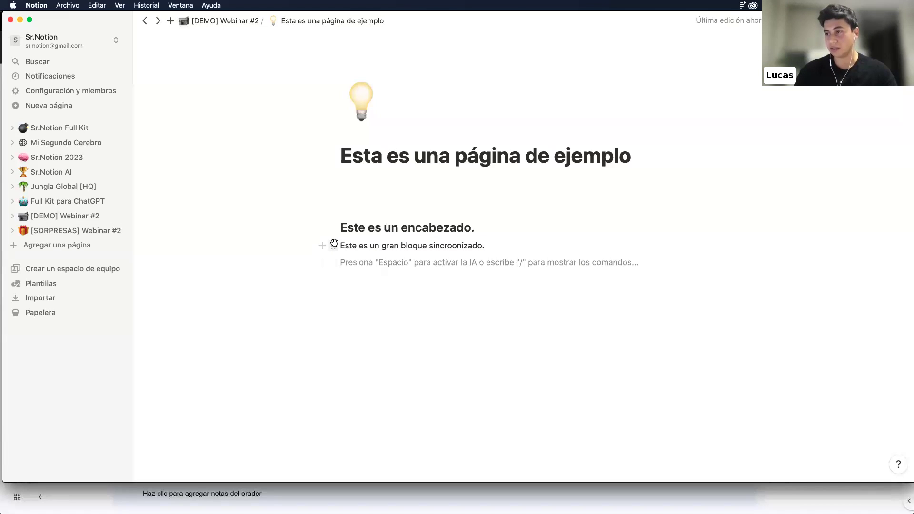
Delete the pasted block from the example subpage
left_click(333, 244)
key("Escape")
double_click(364, 246)
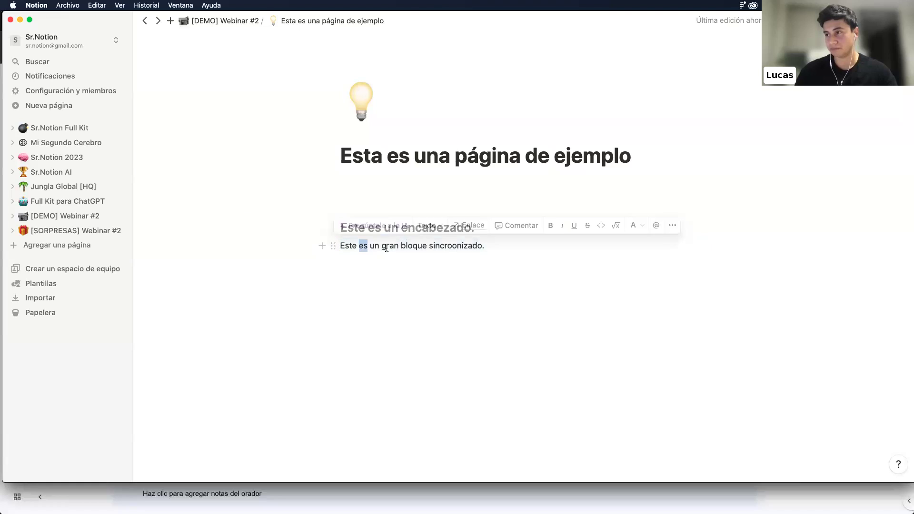
left_click(322, 246)
key("Escape")
left_click(333, 246)
key("Delete")
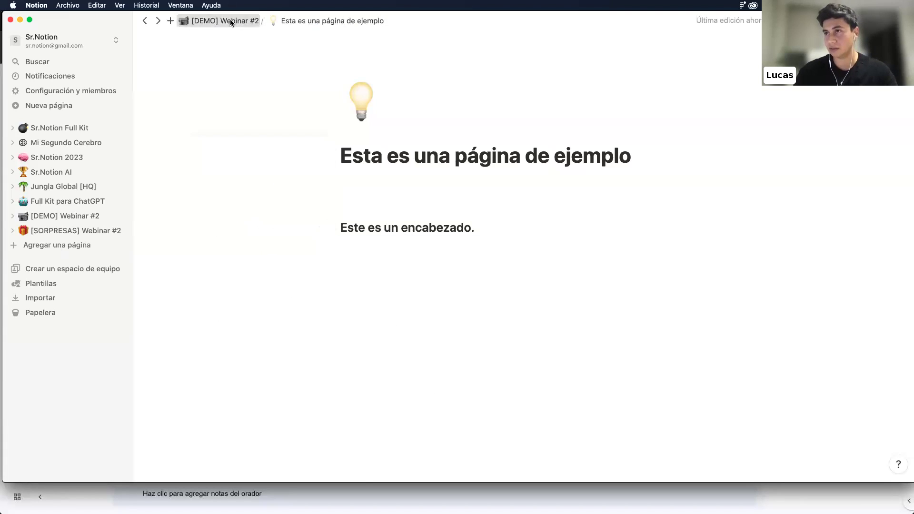
Copy the synced block again from DEMO Webinar #2 and paste a synced copy on the example subpage
left_click(225, 20)
scroll(411, 295, "down", 5)
scroll(411, 295, "down", 5)
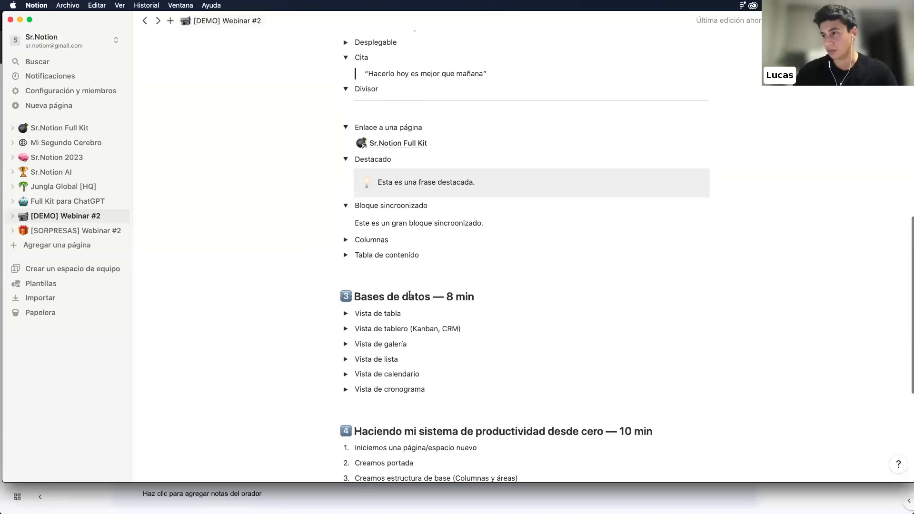
left_click(346, 224)
left_click(279, 36)
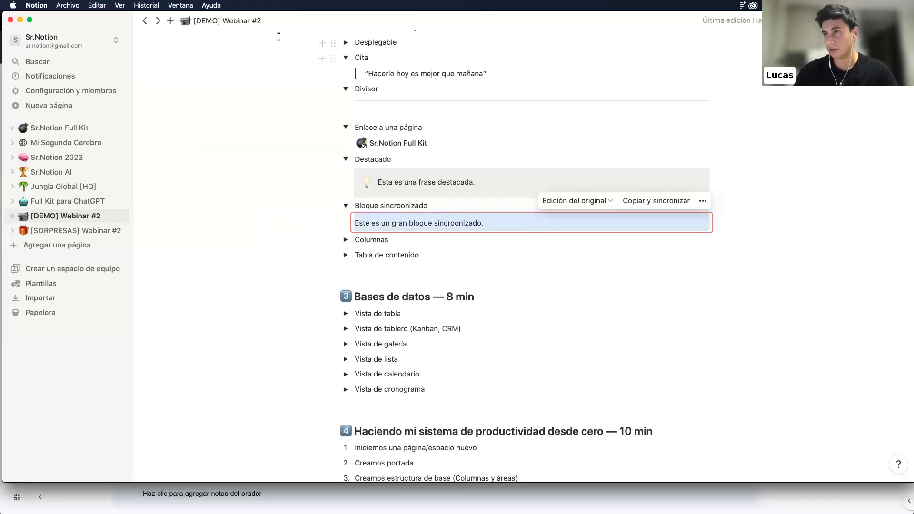
scroll(406, 155, "up", 5)
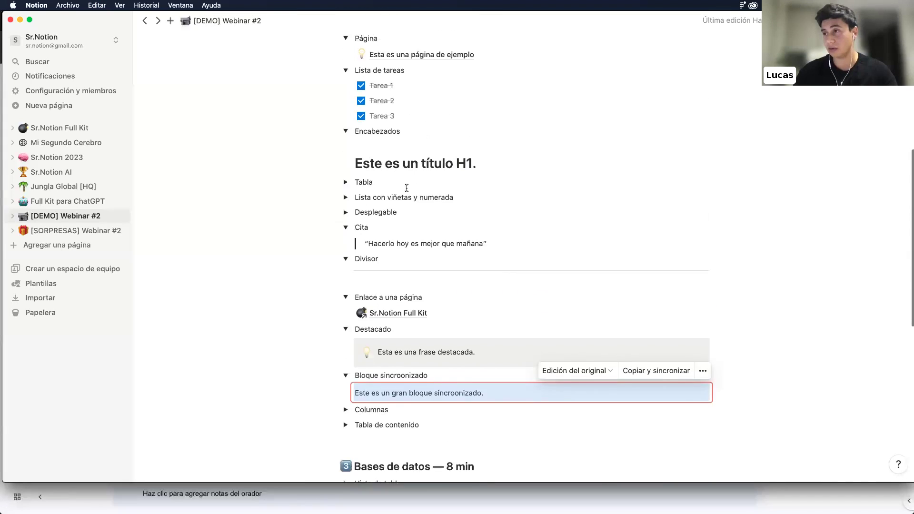
left_click(405, 126)
left_click(443, 292)
type("Este es un gran bloque sincroonizado.")
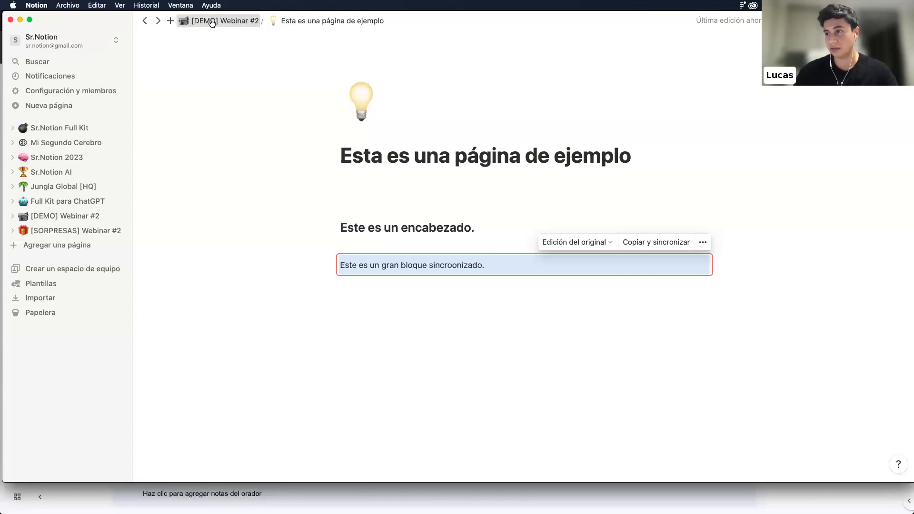
Return to the [DEMO] Webinar #2 page
left_click(212, 21)
scroll(400, 291, "down", 10)
scroll(400, 291, "up", 5)
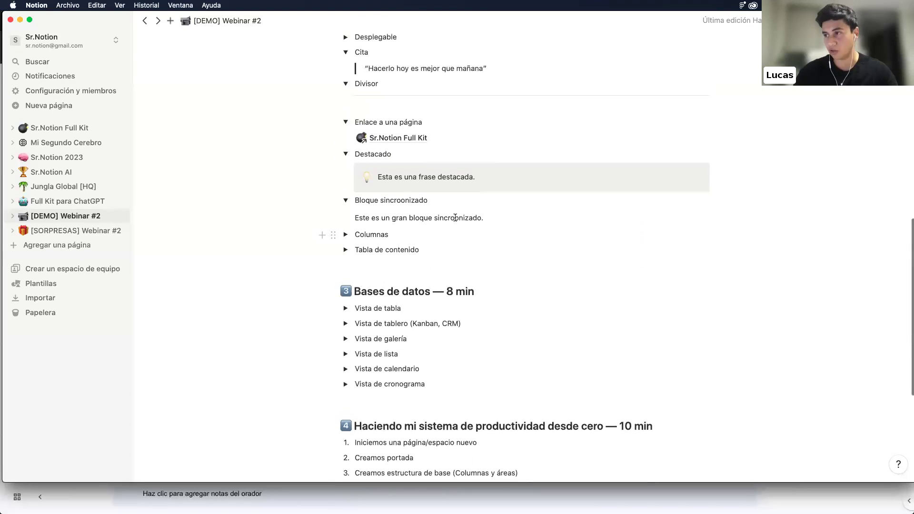
Replace the period ending the synced sentence with a 🥕 carrot emoji
left_click(456, 218)
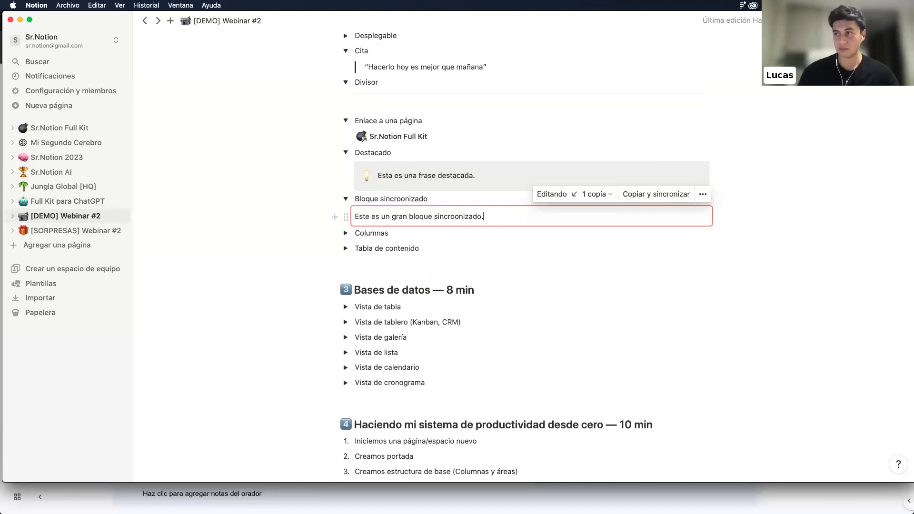
key("BackSpace")
type("/emoji")
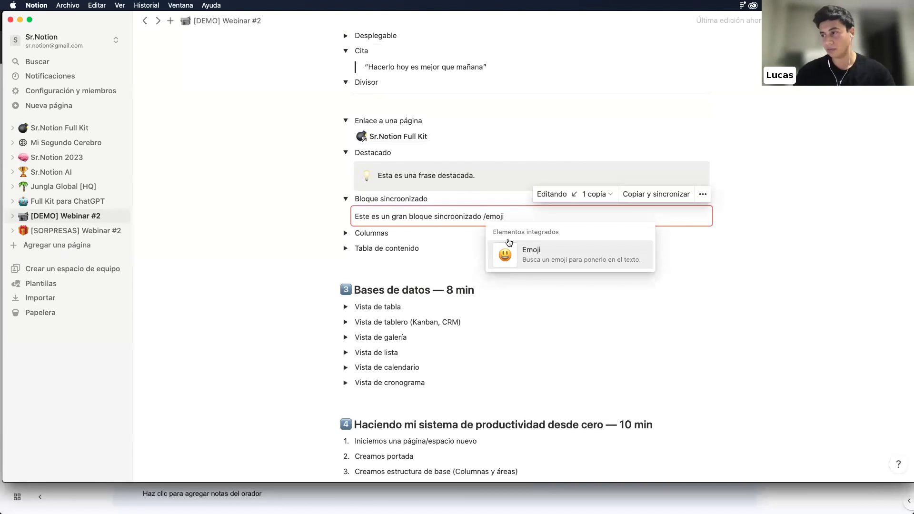
left_click(509, 249)
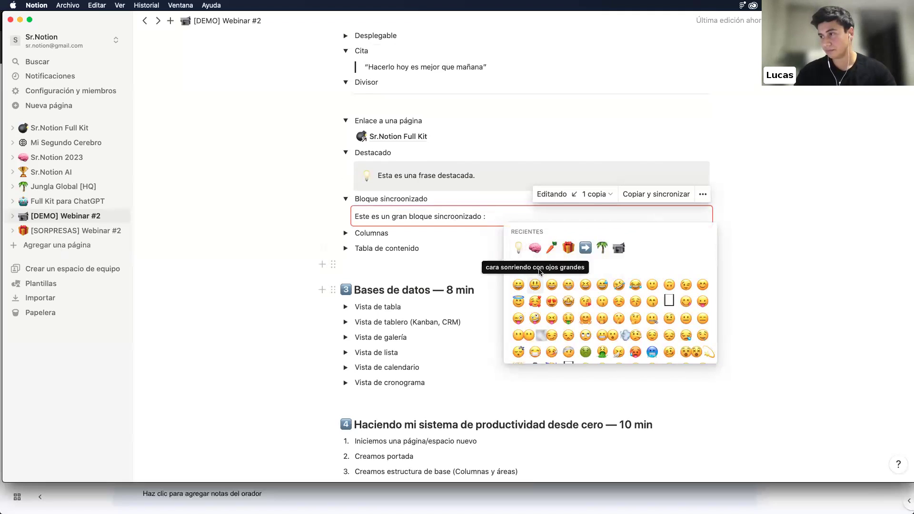
left_click(552, 249)
Check that the example subpage shows the carrot too, then go back to [DEMO] Webinar #2
scroll(254, 181, "up", 5)
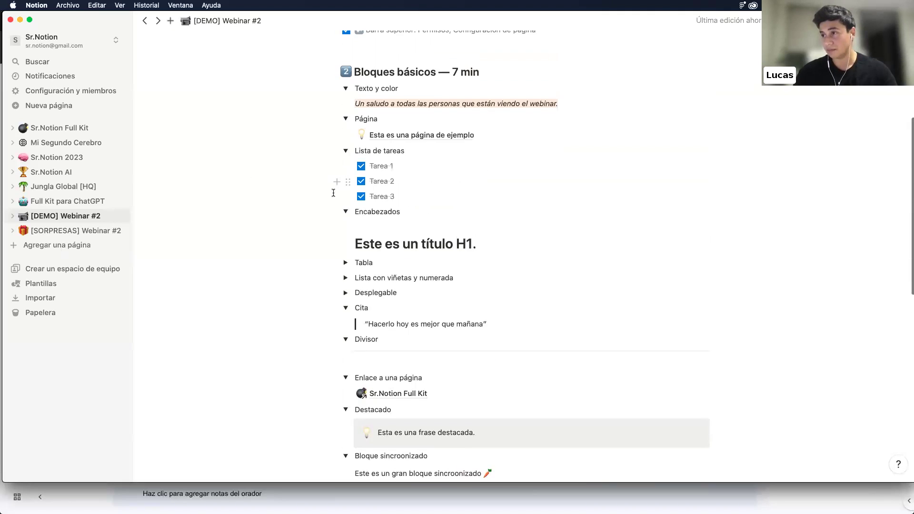
left_click(400, 143)
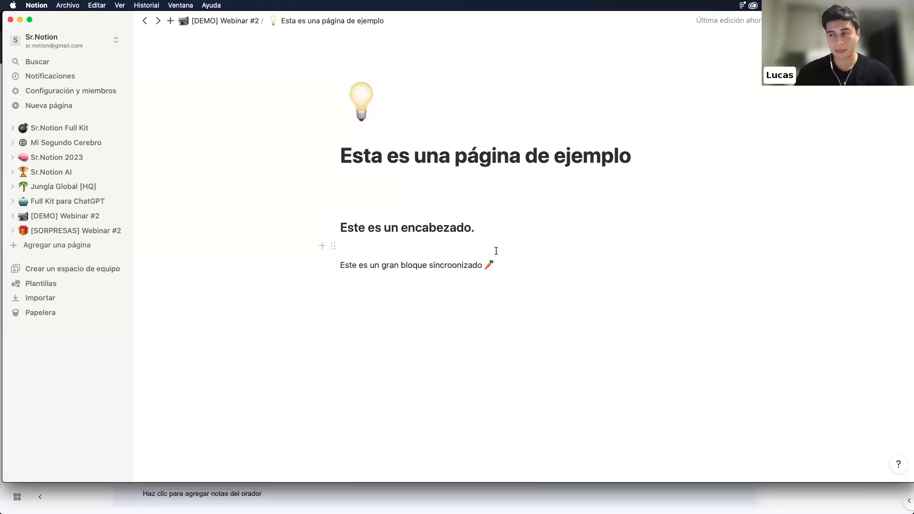
left_click(237, 21)
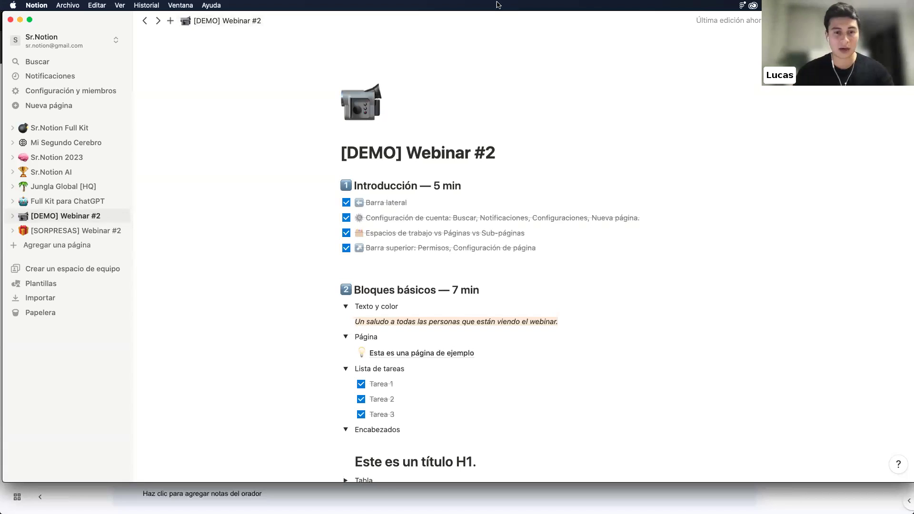
Expand the Columnas toggle to show the X, Y, Z image columns, leaving an empty line inside
scroll(389, 263, "down", 1)
scroll(389, 263, "down", 1)
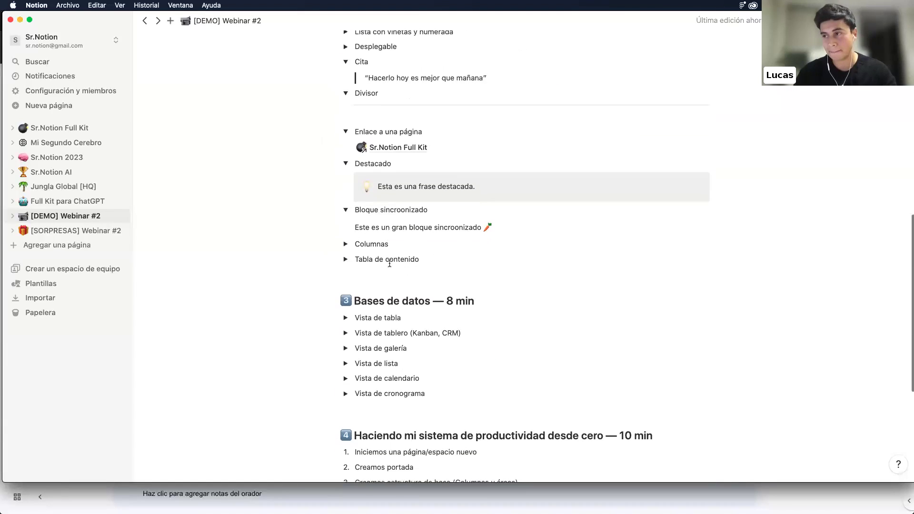
left_click(346, 244)
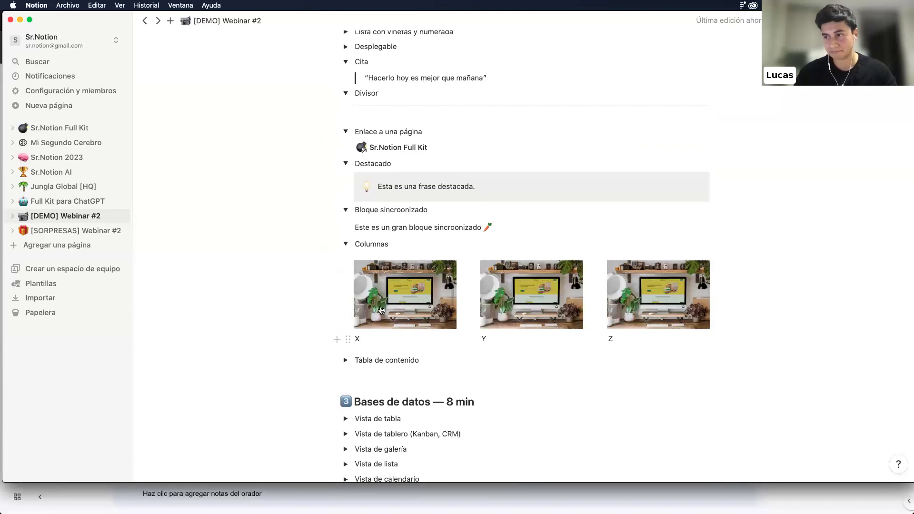
left_click(402, 342)
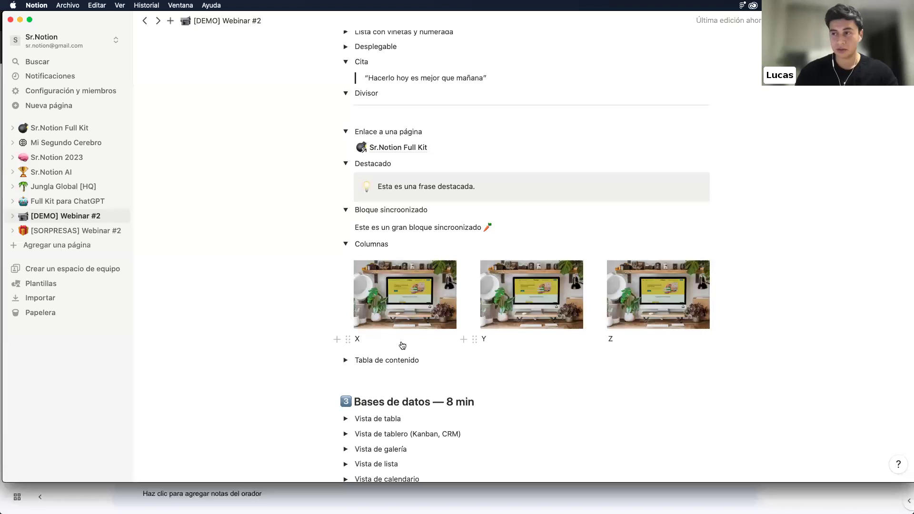
left_click(322, 245)
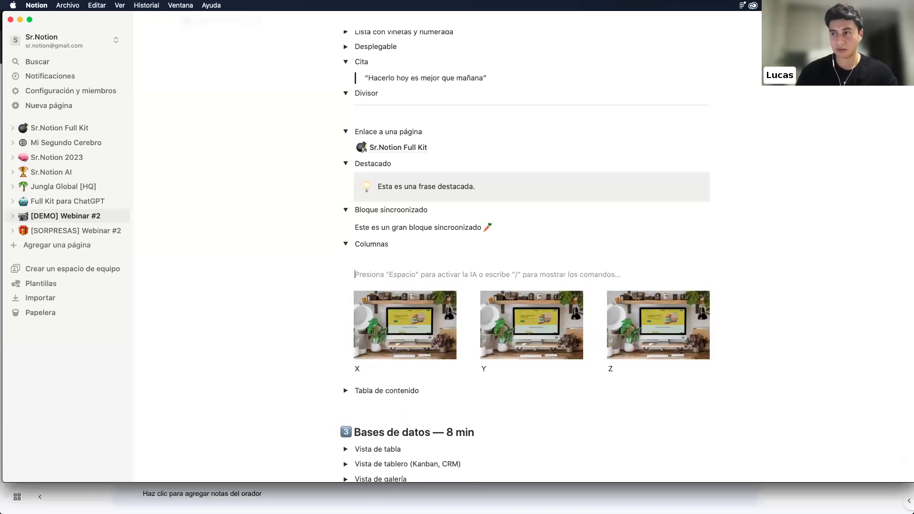
type("/col")
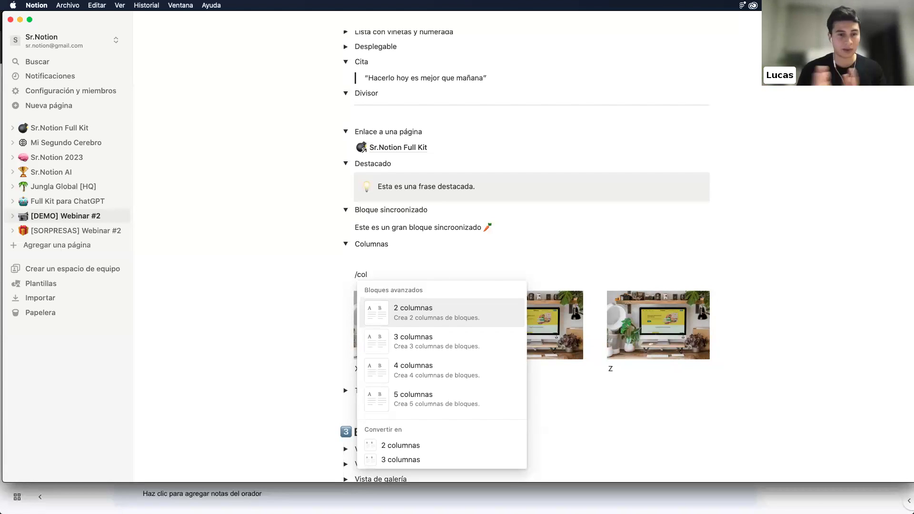
key("Escape")
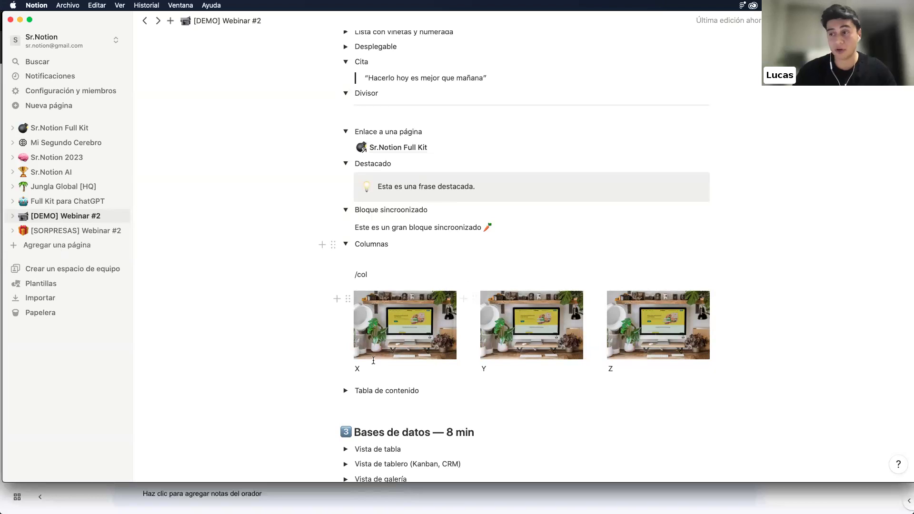
left_click_drag(372, 275, 354, 275)
key("BackSpace")
scroll(549, 253, "down", 2)
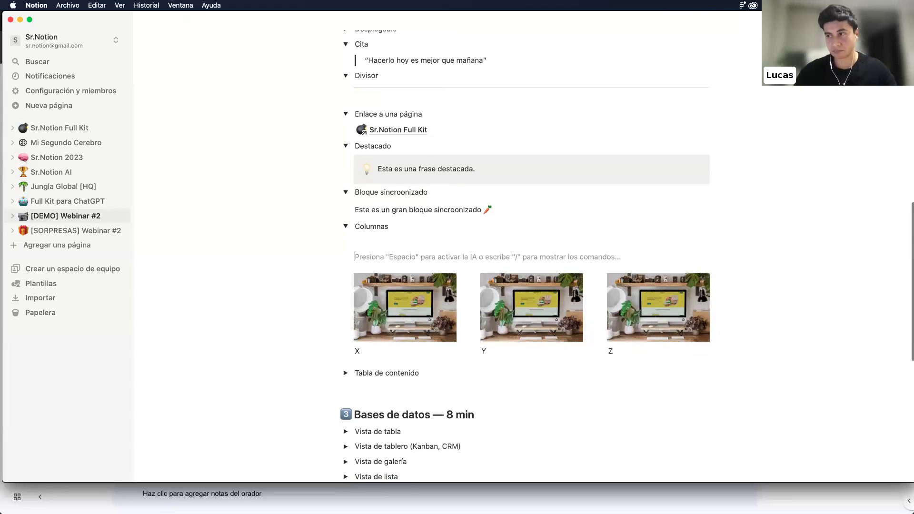
Insert a Tabla de contenido block below the Tabla de contenido title using /tabla
left_click(346, 358)
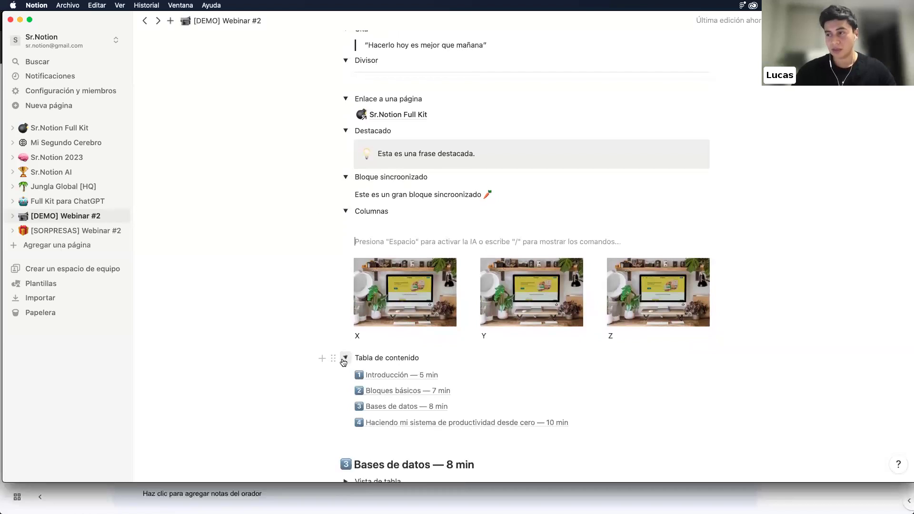
scroll(362, 324, "down", 4)
left_click_drag(335, 362, 394, 341)
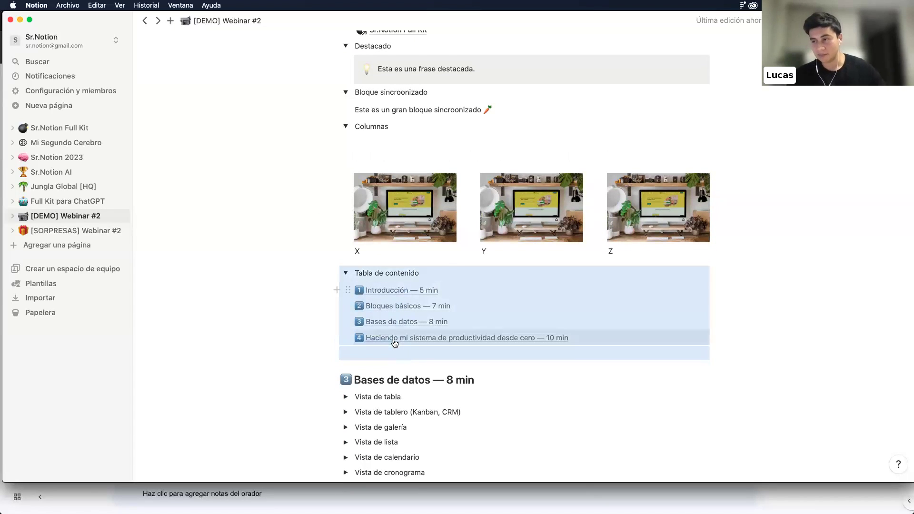
left_click(448, 268)
key("Return")
key("Return")
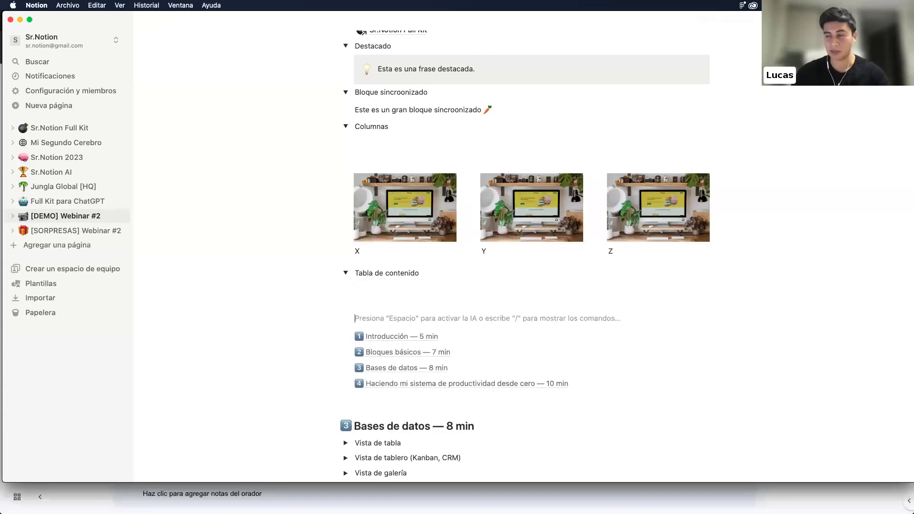
type("/")
key("Down")
key("Down")
key("Down")
type("tabla")
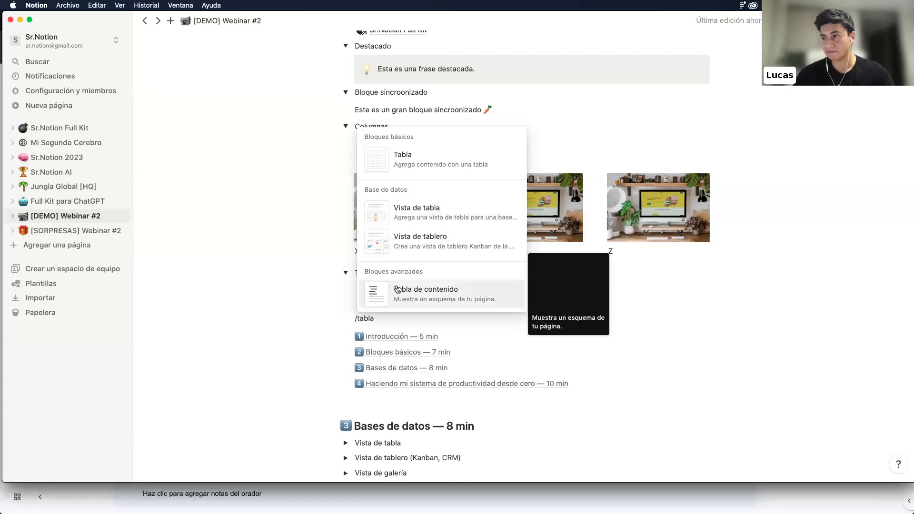
left_click(399, 291)
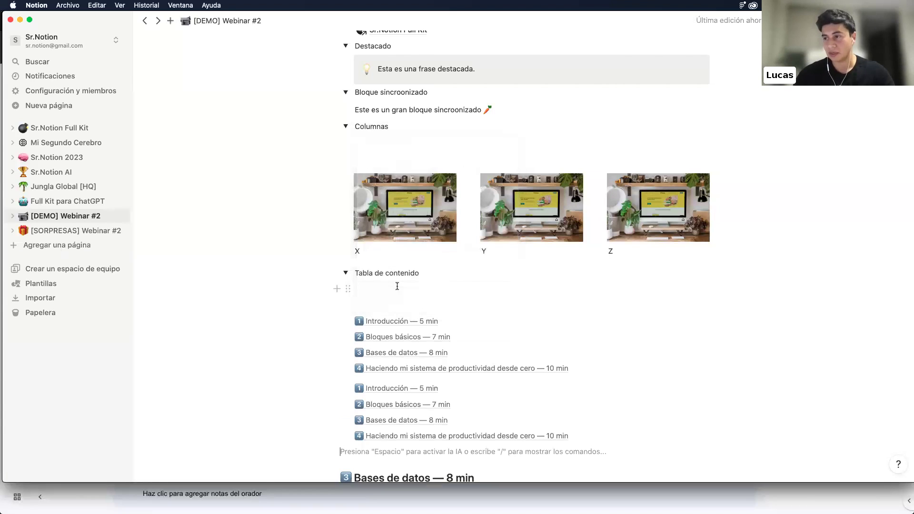
Test the table of contents links to Bloques básicos, Introducción — 5 min and productividad desde cero
left_click(447, 343)
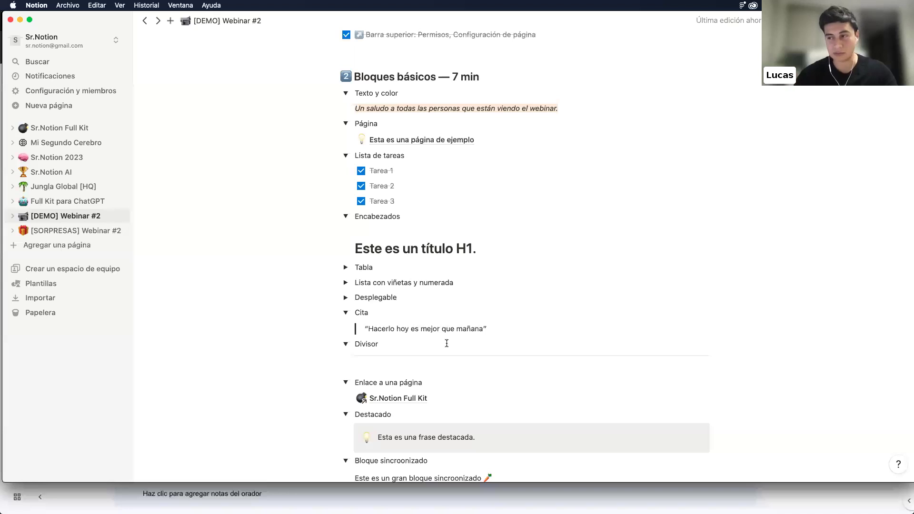
scroll(446, 343, "down", 10)
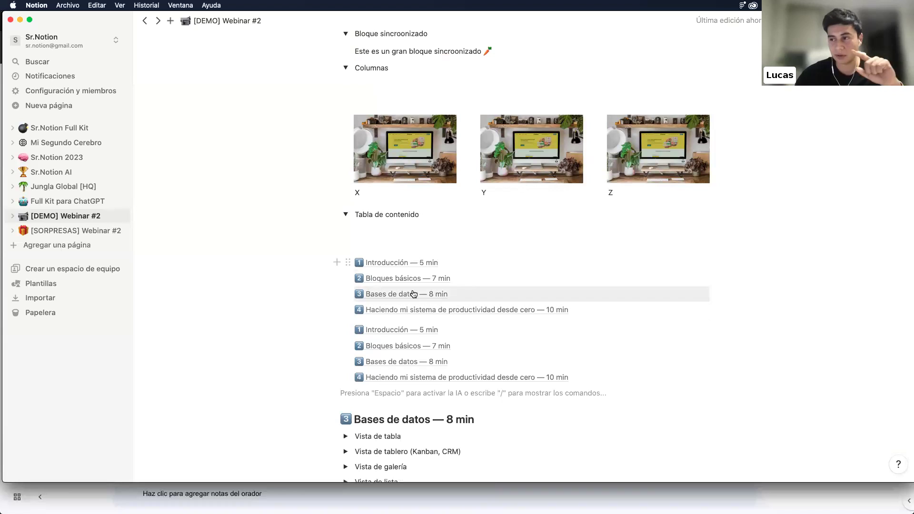
left_click(417, 263)
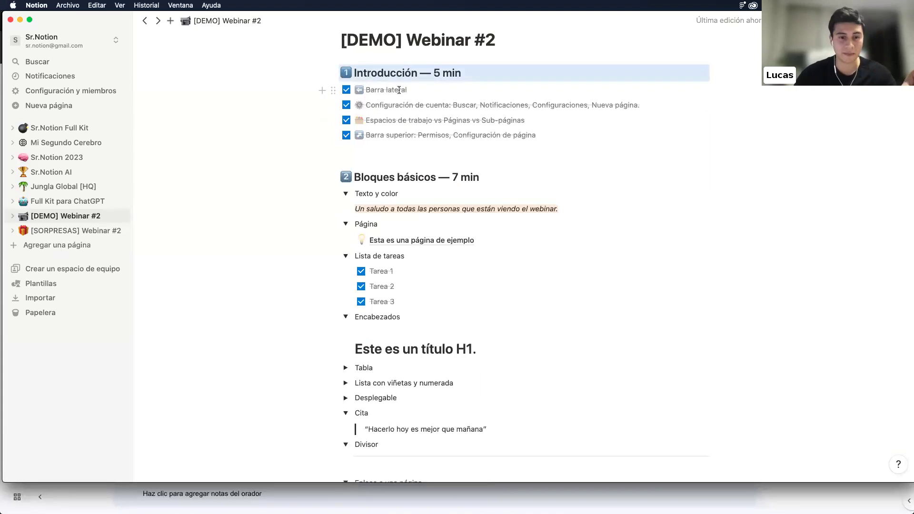
scroll(398, 95, "down", 12)
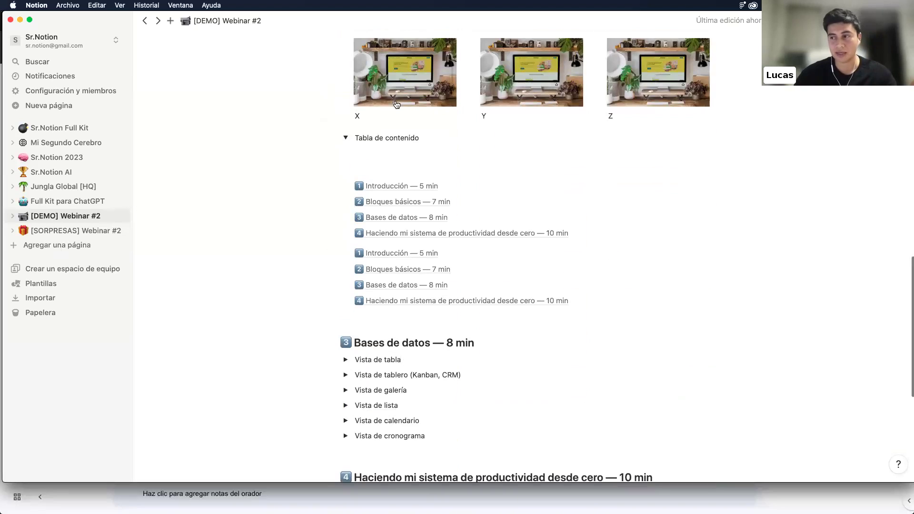
scroll(397, 105, "down", 1)
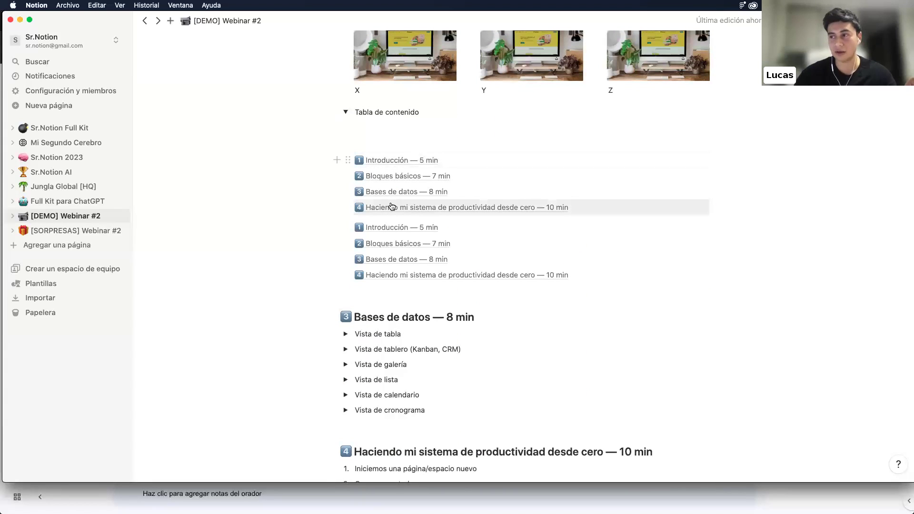
left_click(391, 207)
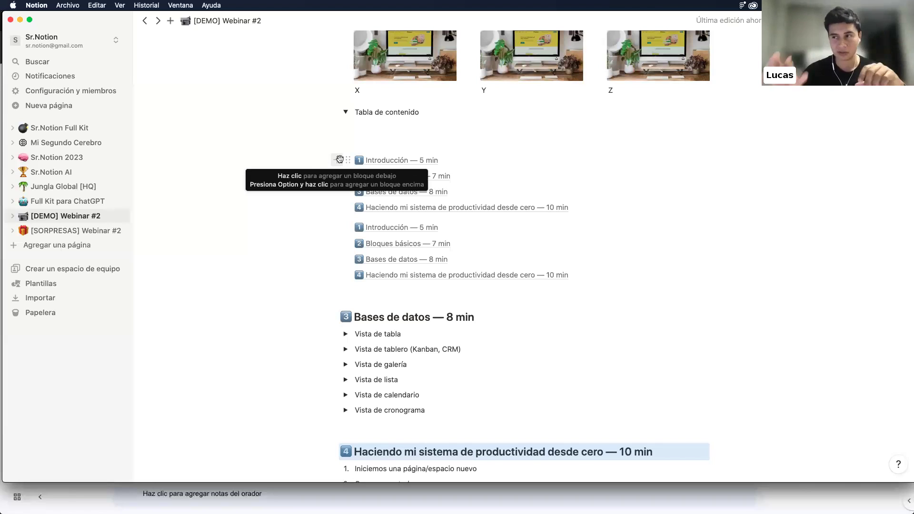
Select both tables of contents and the empty line, and delete them
left_click_drag(298, 139, 470, 277)
key("Delete")
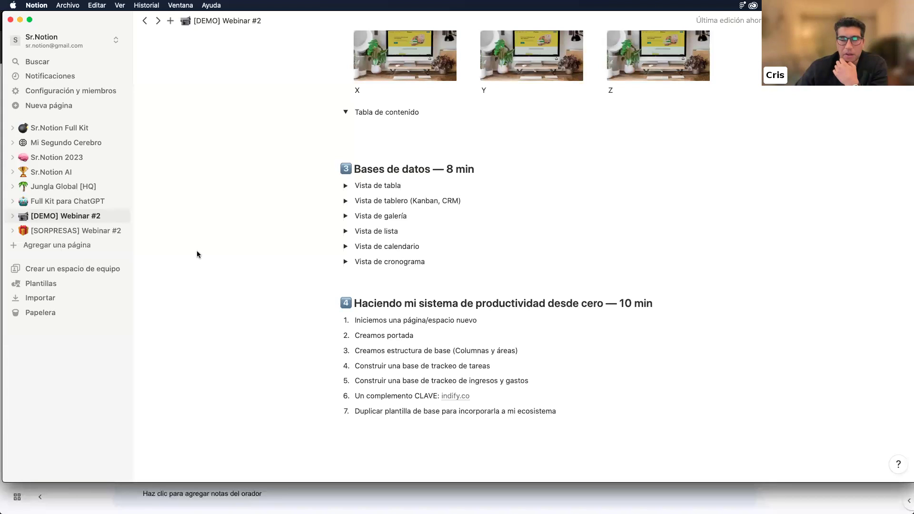
scroll(327, 227, "up", 5)
scroll(327, 228, "up", 10)
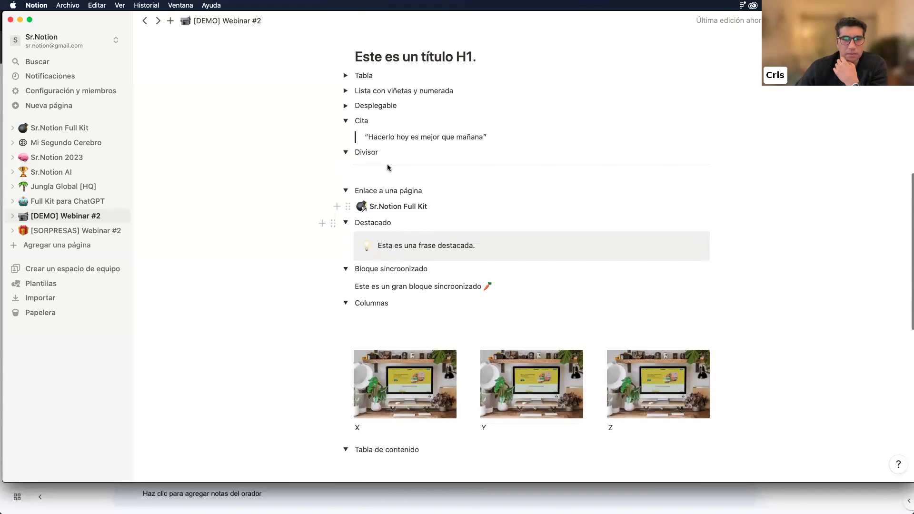
scroll(394, 159, "down", 5)
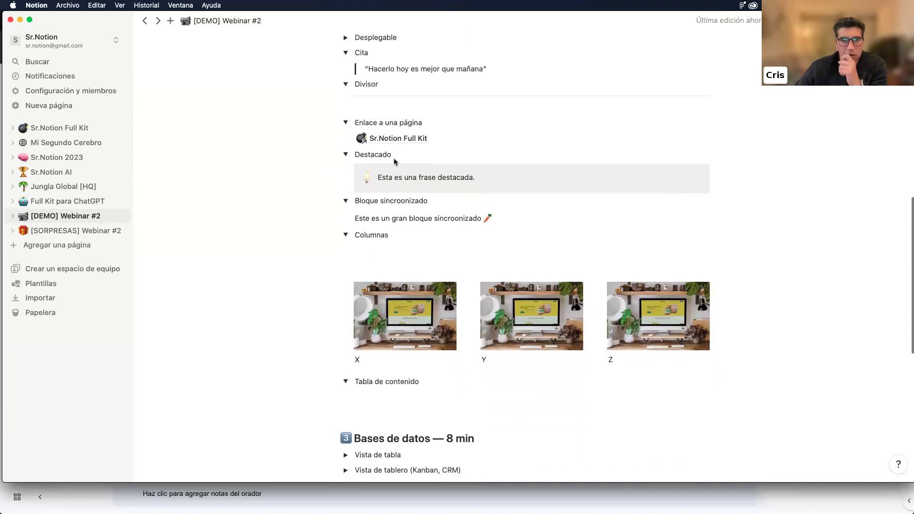
scroll(393, 158, "up", 2)
Add an Encabezado desplegable 1 titled 'Título 1' below the Columnas title
left_click(380, 304)
key("Return")
key("Return")
key("Return")
type("/")
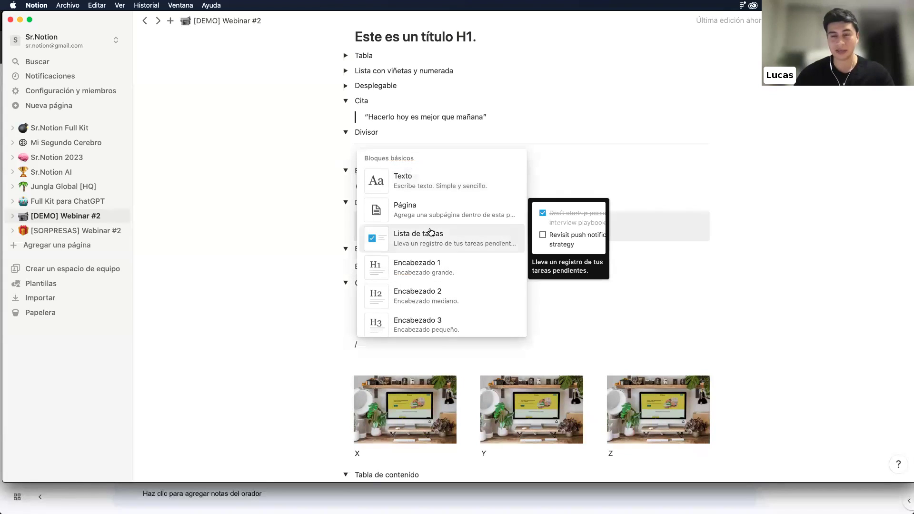
scroll(431, 236, "down", 1)
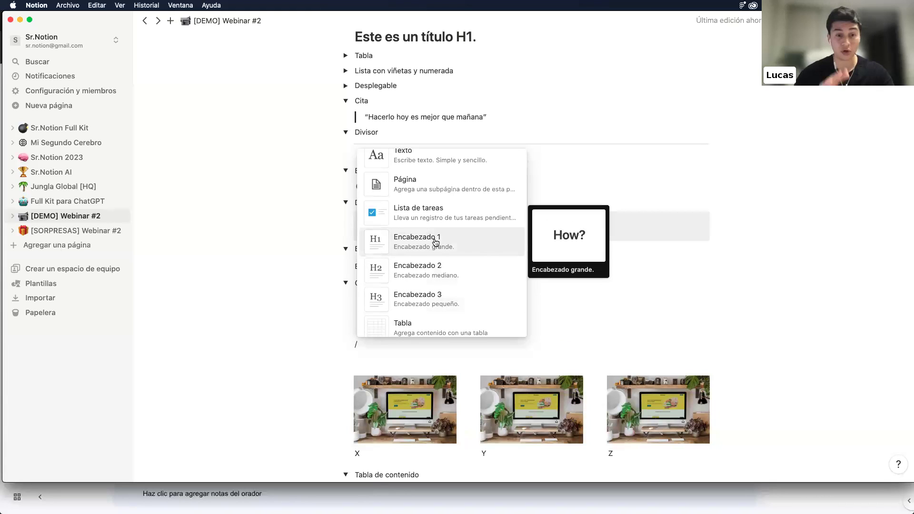
scroll(436, 243, "down", 10)
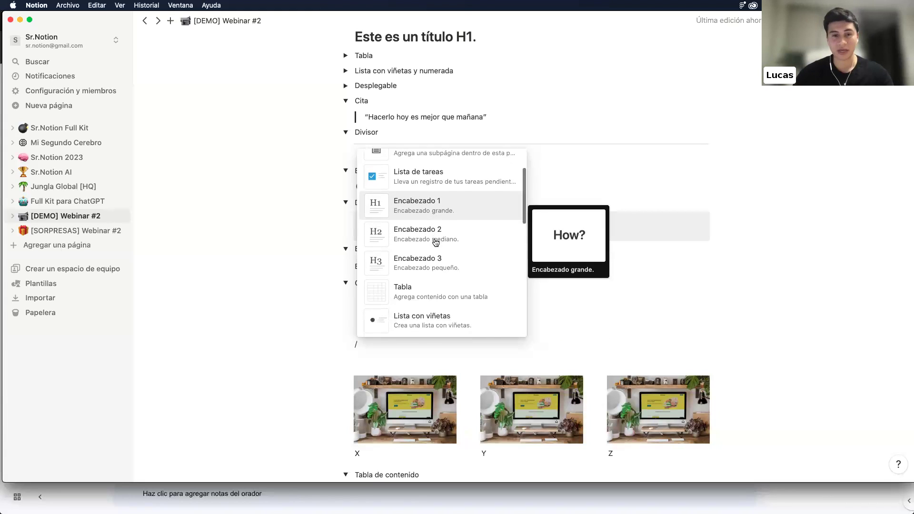
scroll(436, 243, "down", 15)
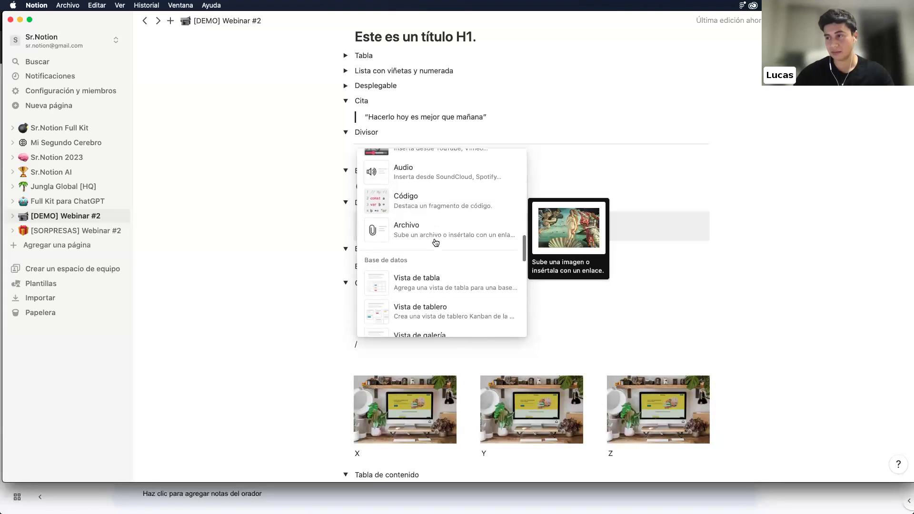
scroll(436, 243, "down", 8)
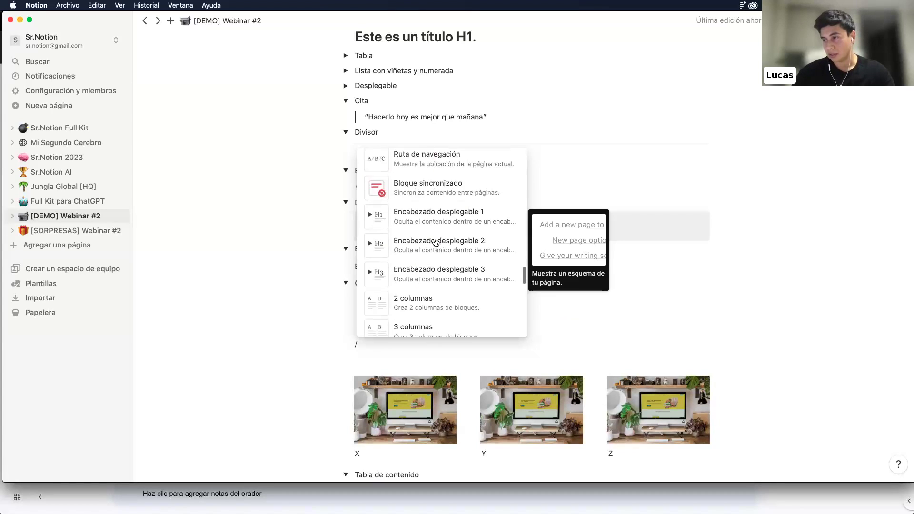
scroll(436, 243, "up", 3)
mouse_move(453, 206)
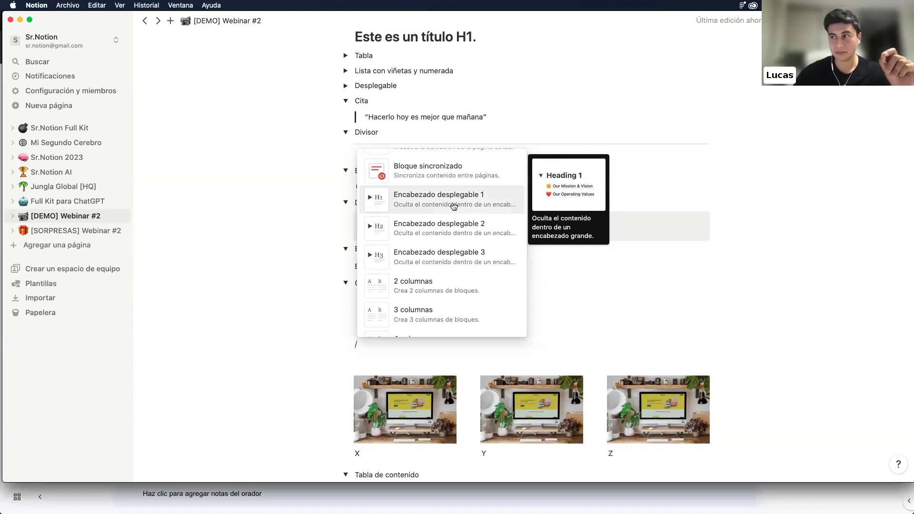
left_click(454, 206)
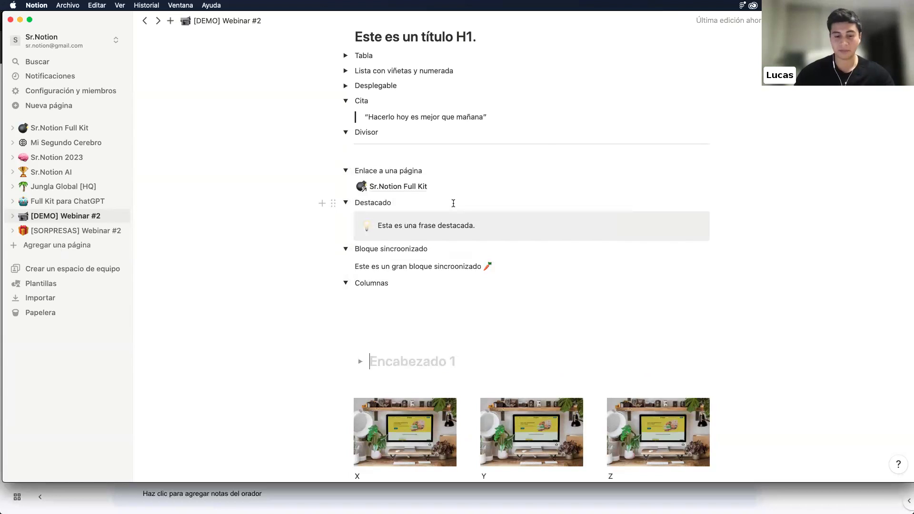
type("Título 1")
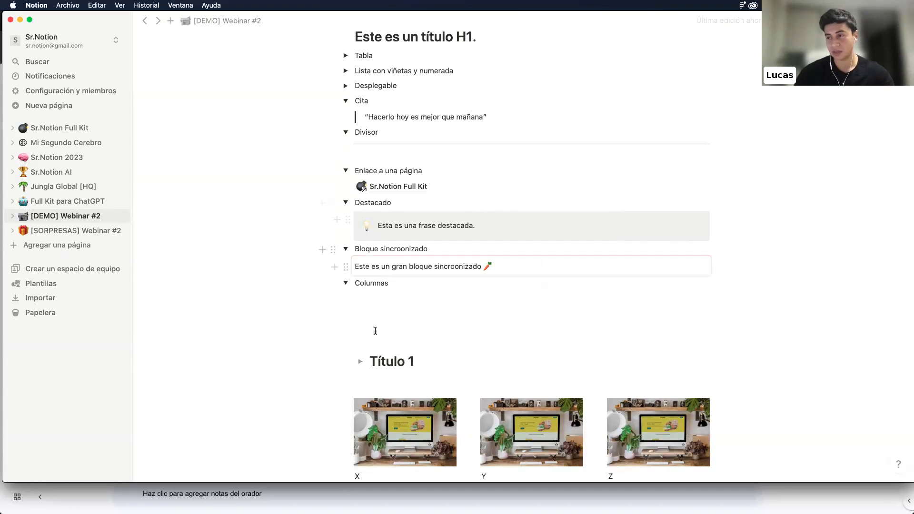
Put 'Subtítulo a esconder' inside Título 1 and fold and unfold it to hide the line
left_click(361, 361)
left_click(381, 380)
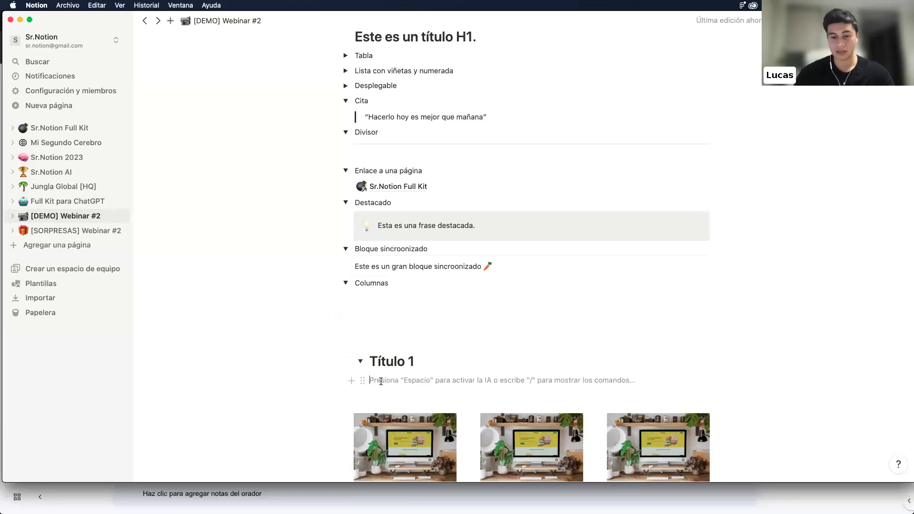
type("Subtítulo a esconder")
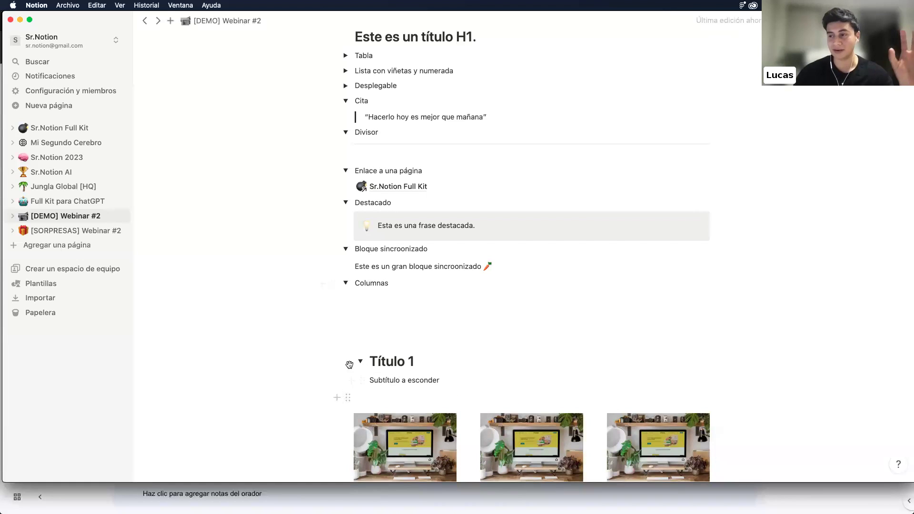
left_click(360, 362)
left_click(360, 362)
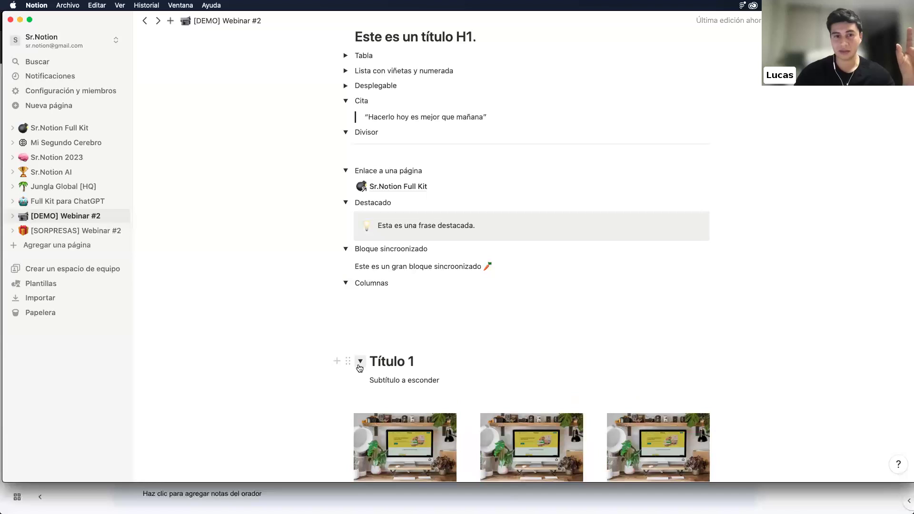
left_click(376, 339)
left_click(377, 328)
key("BackSpace")
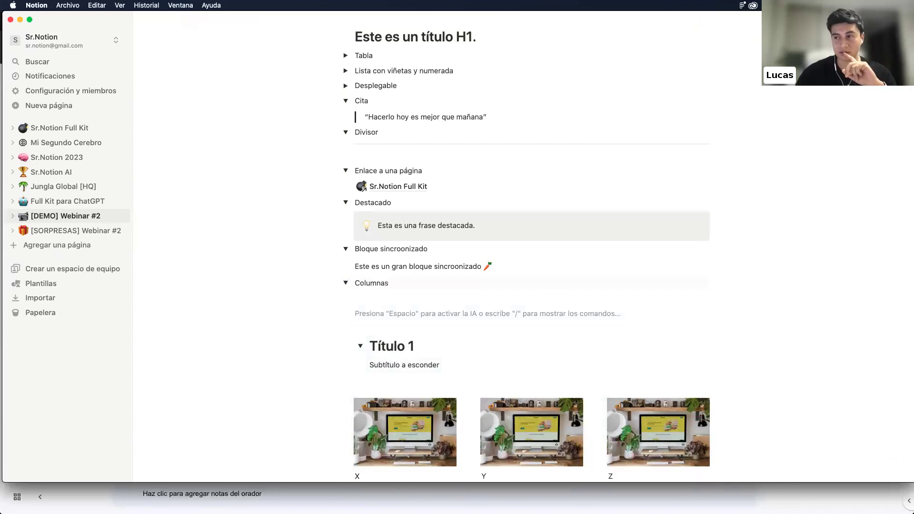
left_click(361, 346)
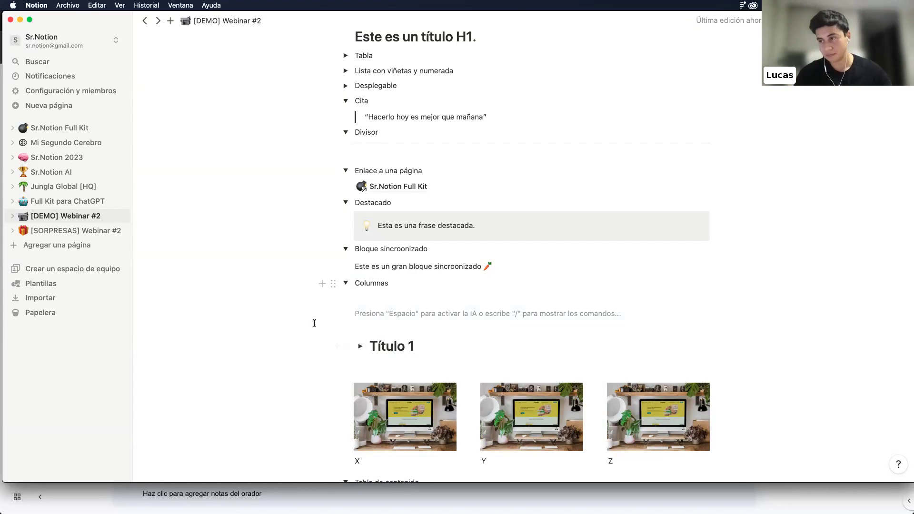
Select the Título 1 heading block and delete it
scroll(315, 324, "down", 1)
left_click_drag(326, 294, 374, 327)
key("BackSpace")
Delete the empty line above the X, Y, Z images
left_click(384, 278)
key("BackSpace")
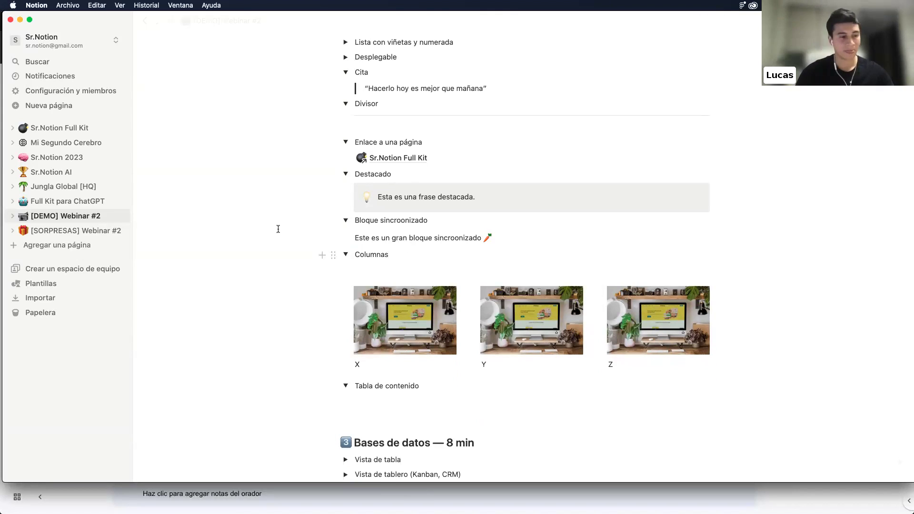
scroll(277, 229, "down", 3)
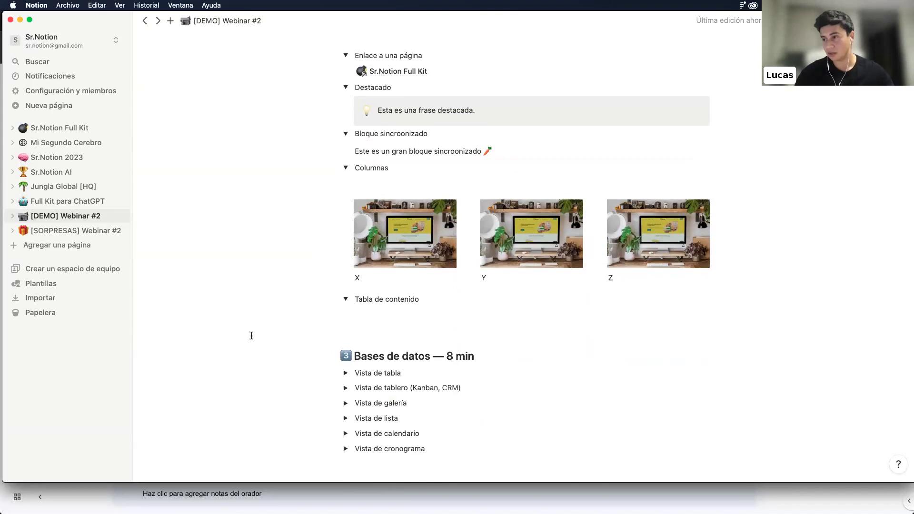
scroll(251, 332, "down", 6)
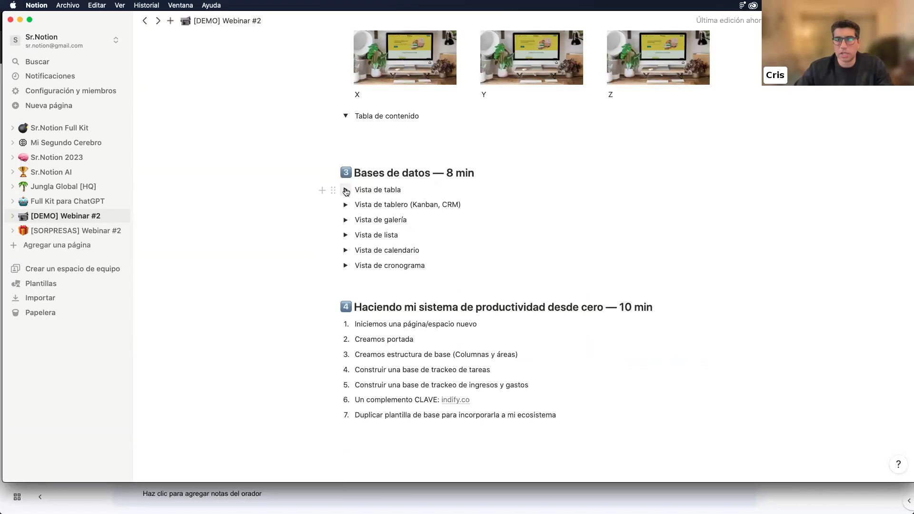
Try adding a block inside the Vista de tabla toggle, then remove the stray line and collapse it
left_click(346, 189)
left_click(375, 204)
type("/")
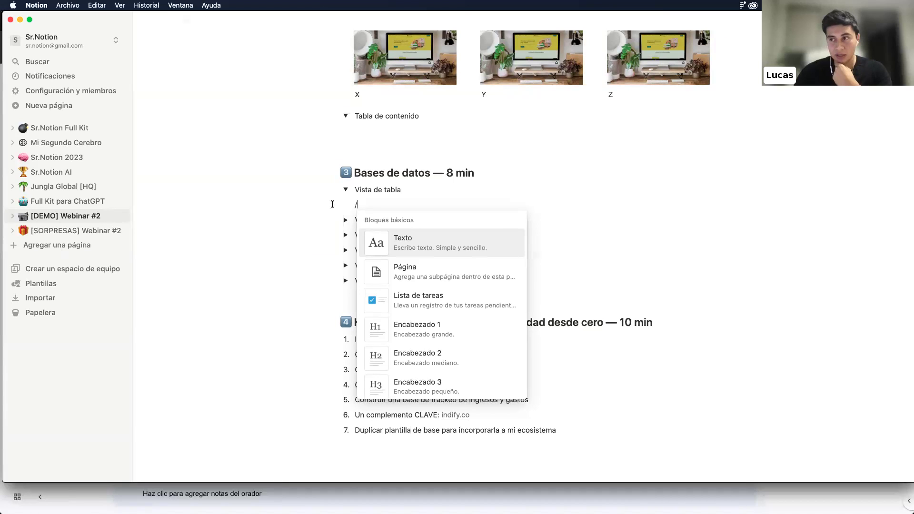
key("Escape")
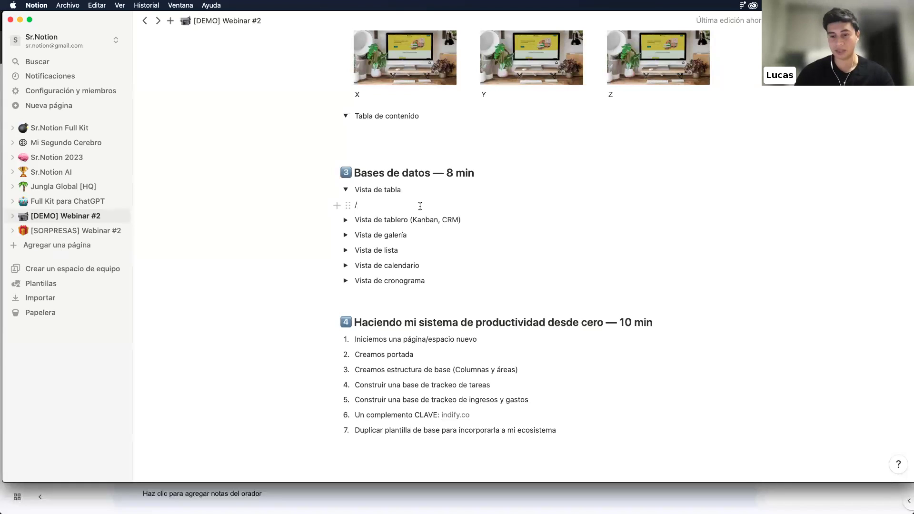
type("vis")
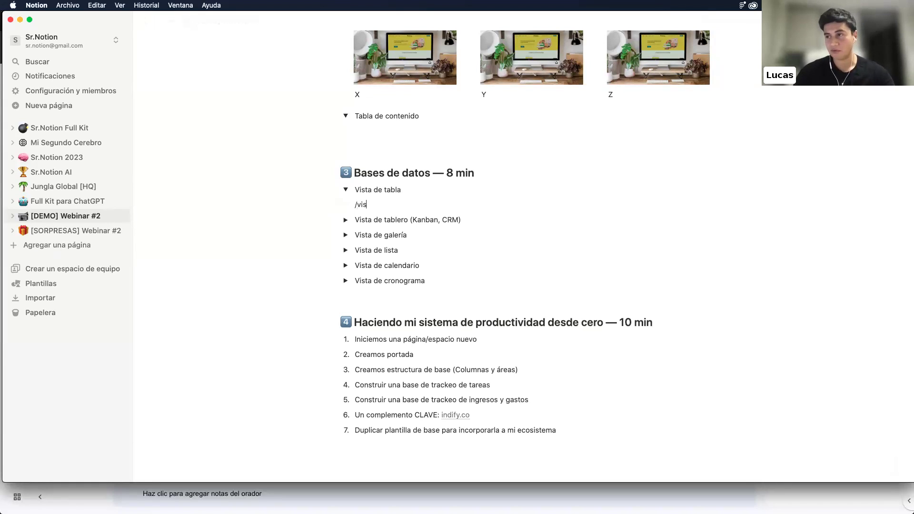
key("BackSpace")
type("/")
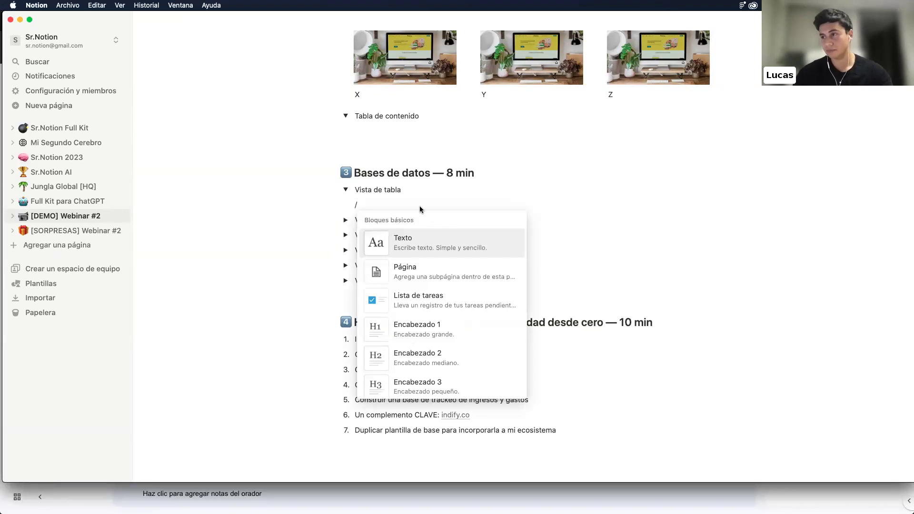
key("BackSpace")
key("BackSpace")
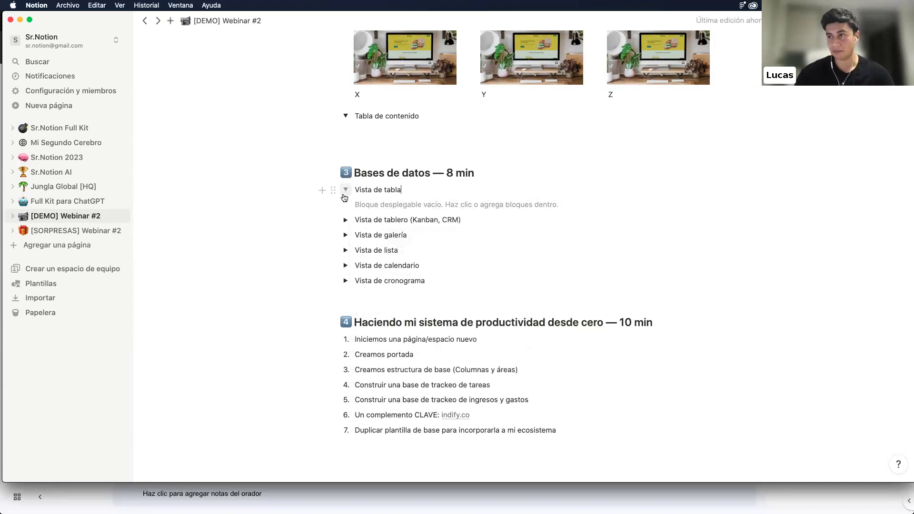
left_click(346, 190)
Insert a Vista de tabla database block below Vista de cronograma via /vis
left_click(364, 291)
key("Return")
key("Return")
key("Return")
key("Return")
key("Up")
key("Up")
type("/")
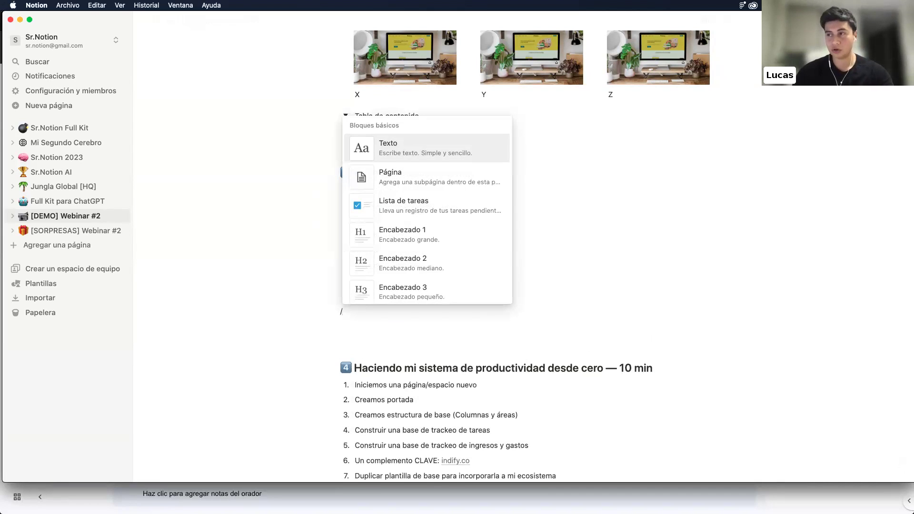
scroll(385, 245, "down", 5)
type("vis")
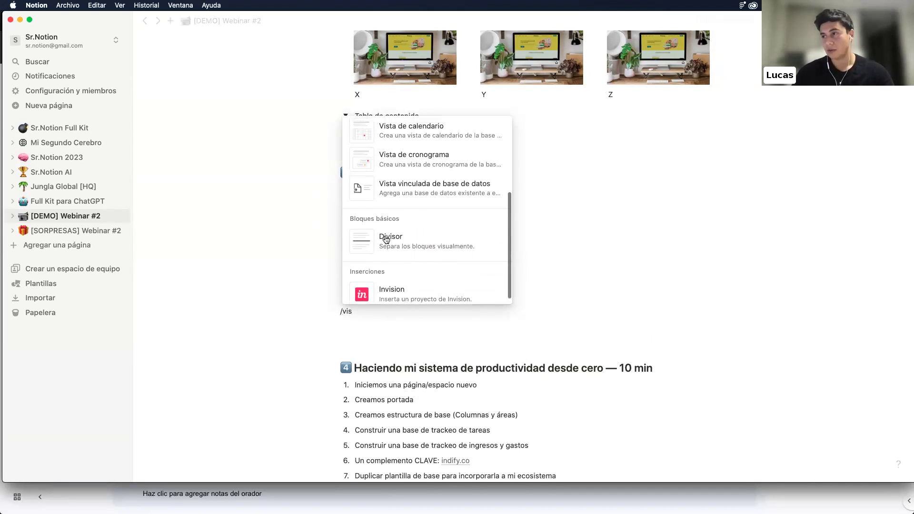
scroll(385, 241, "up", 3)
scroll(386, 240, "up", 2)
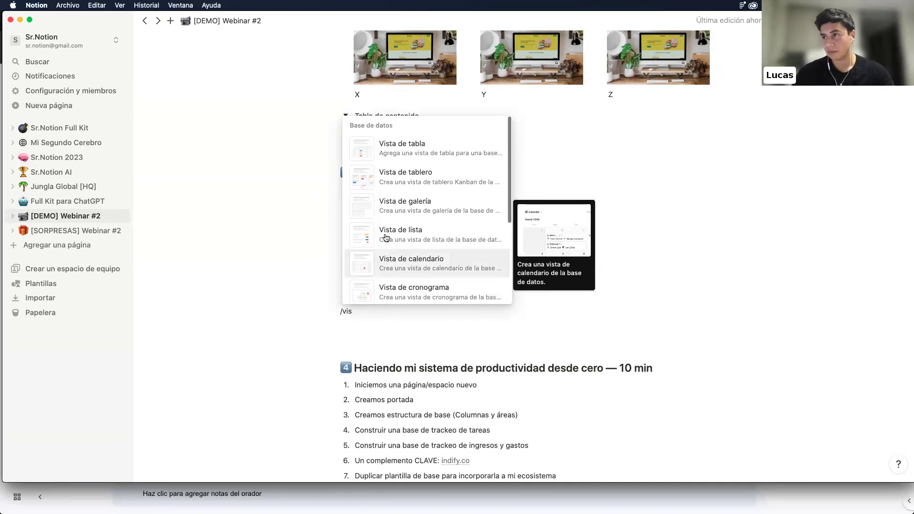
left_click(399, 150)
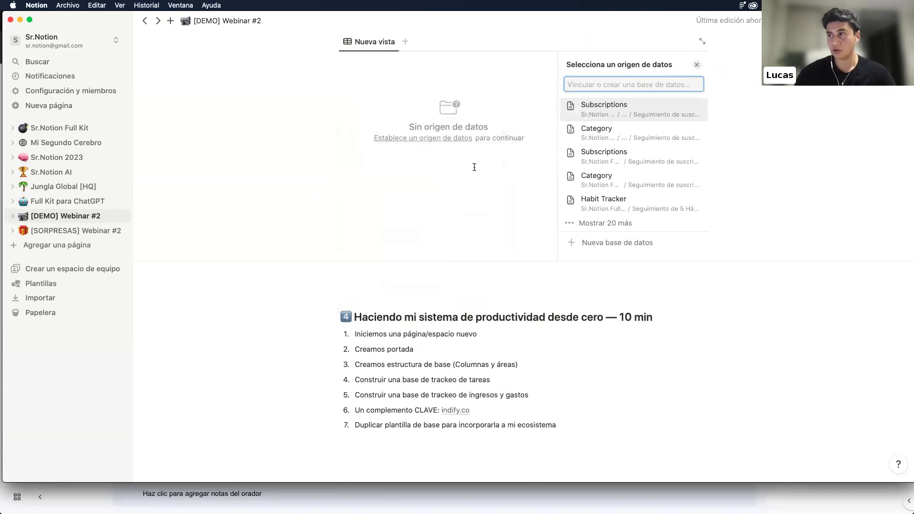
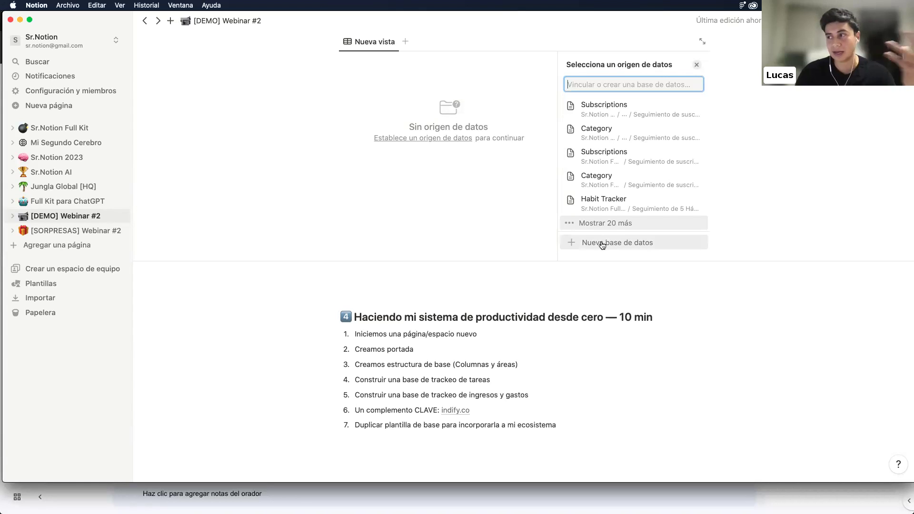
Choose Nueva base de datos to create an empty untitled table with Nombre and Etiquetas columns
left_click(602, 245)
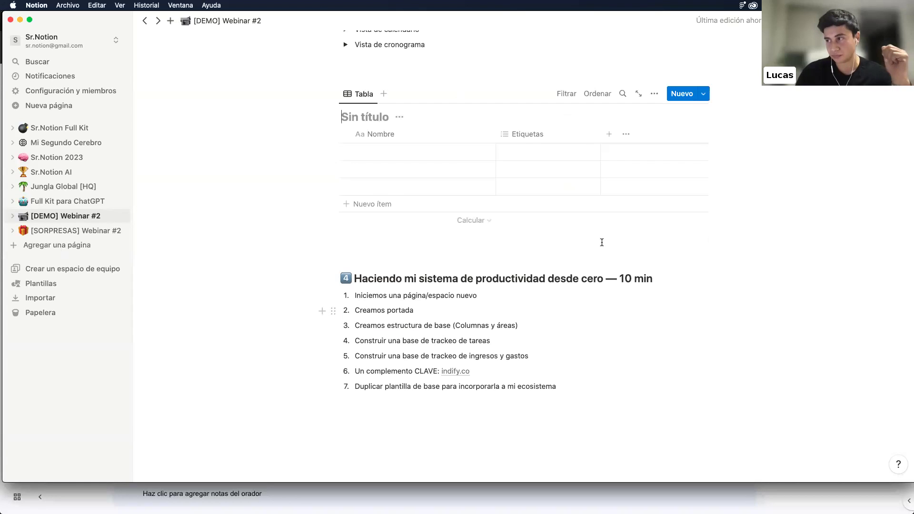
scroll(413, 103, "up", 2)
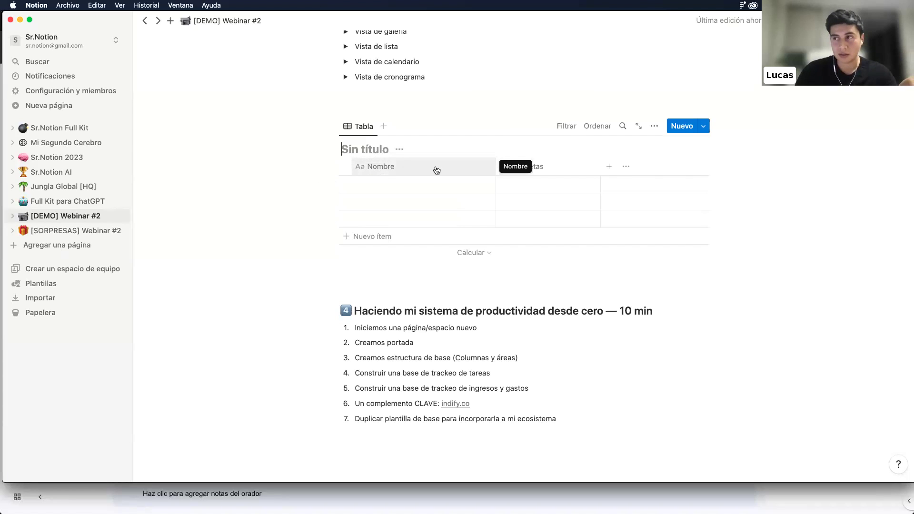
Title the new table 'Tabla de equipo de trabajo'
left_click(362, 145)
type("Tabla de")
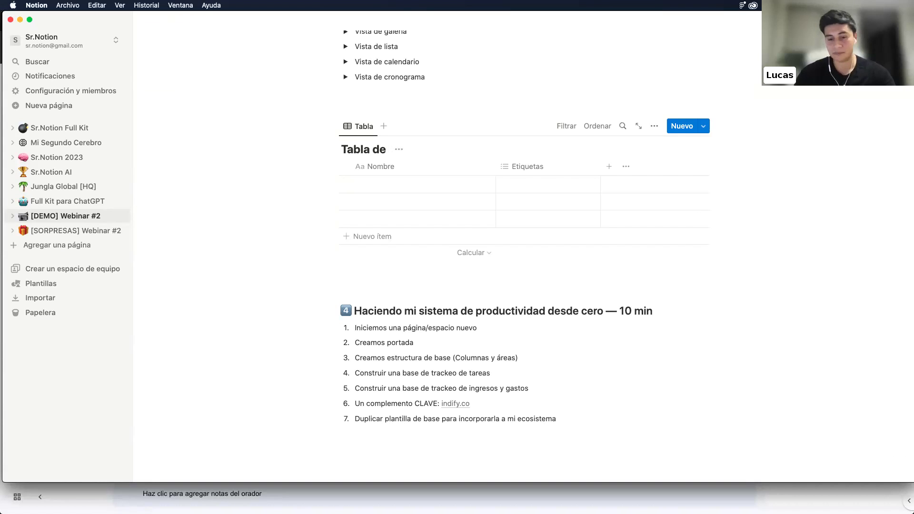
key("BackSpace")
key("BackSpace")
key("BackSpace")
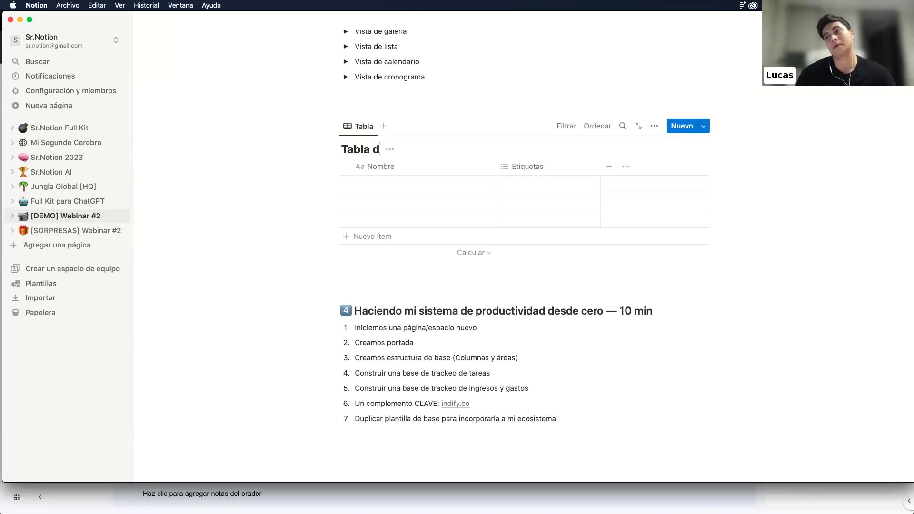
type("de equipo de trabajo")
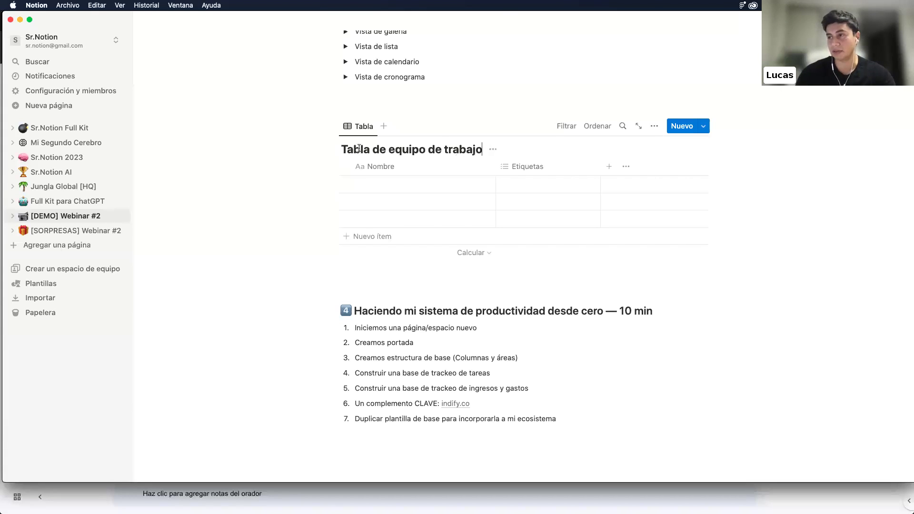
Enter Lucas, Cris, Pedro and Javi in the Nombre column, adding a fifth row
left_click(376, 188)
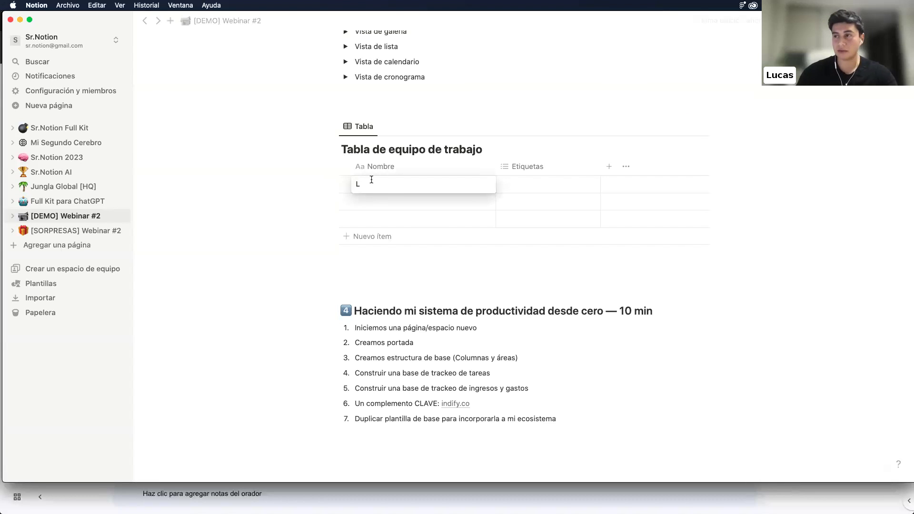
key("Escape")
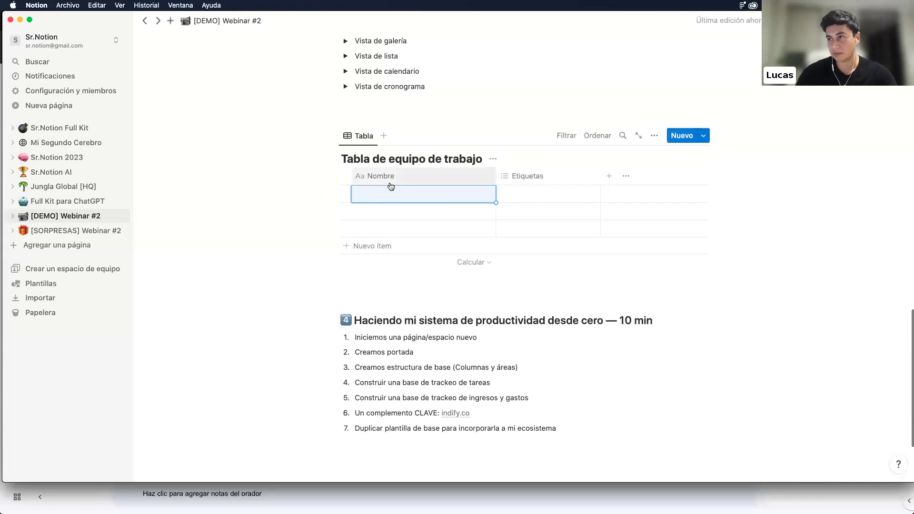
type("Lucas")
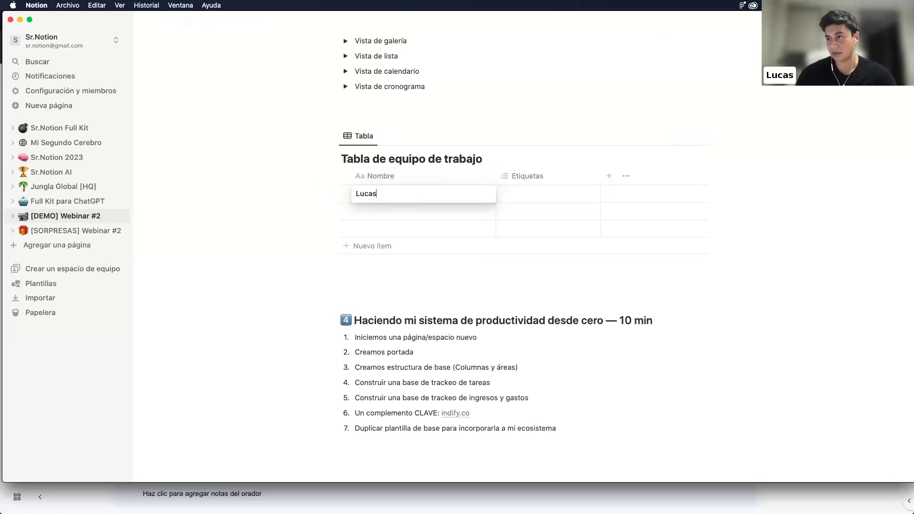
key("Tab")
key("Left")
key("Down")
type("Cris")
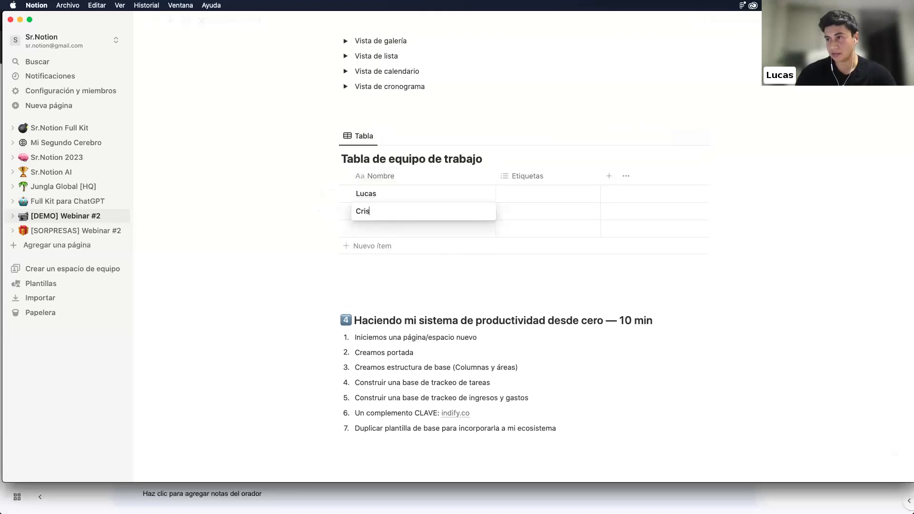
key("Return")
type("Pedro")
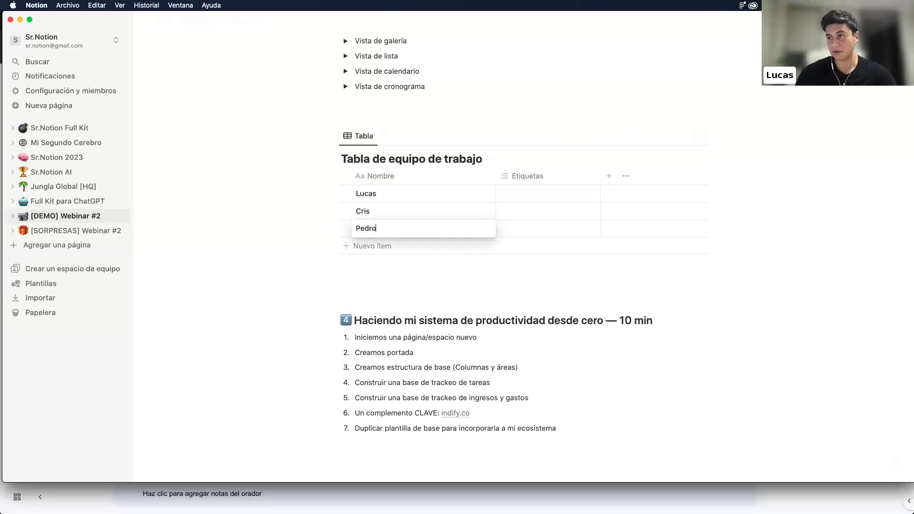
left_click(349, 250)
type("Javi")
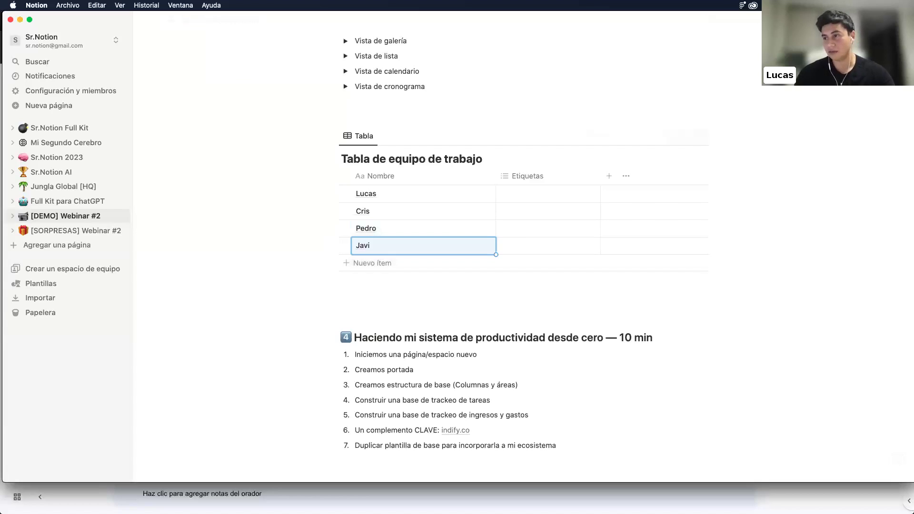
left_click(376, 262)
Add Ana as the fifth member and rename the Etiquetas column to Responsabilidad
type("Ana")
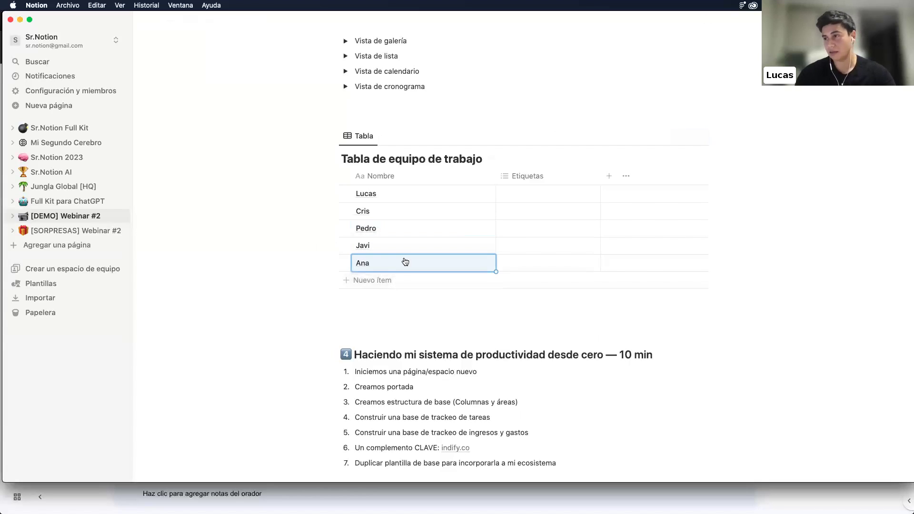
left_click(521, 176)
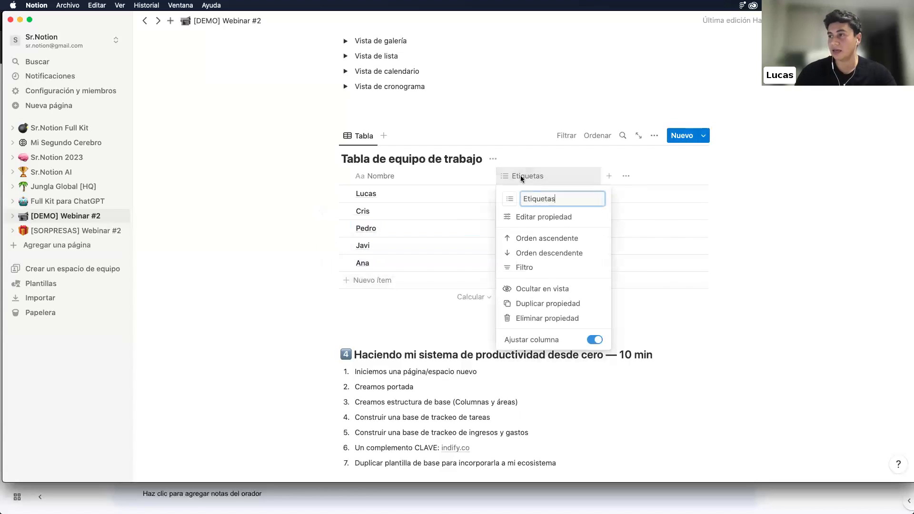
left_click(521, 176)
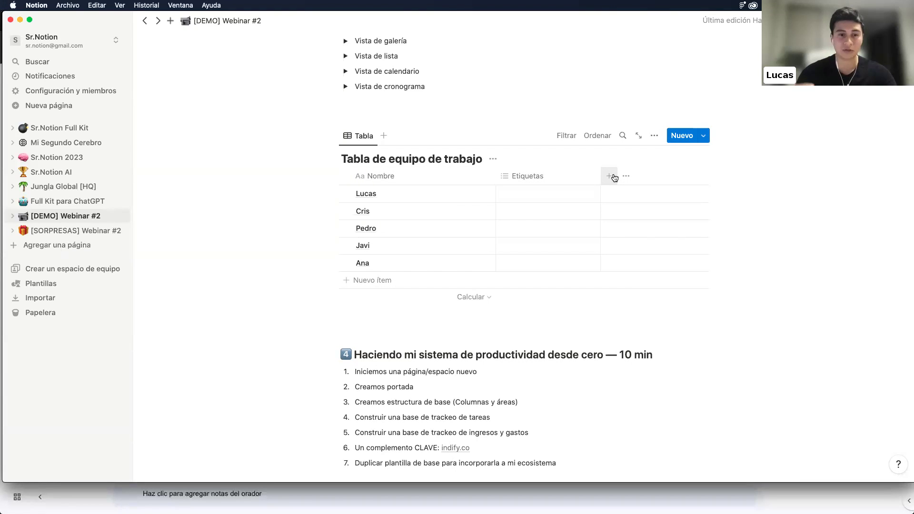
left_click(537, 194)
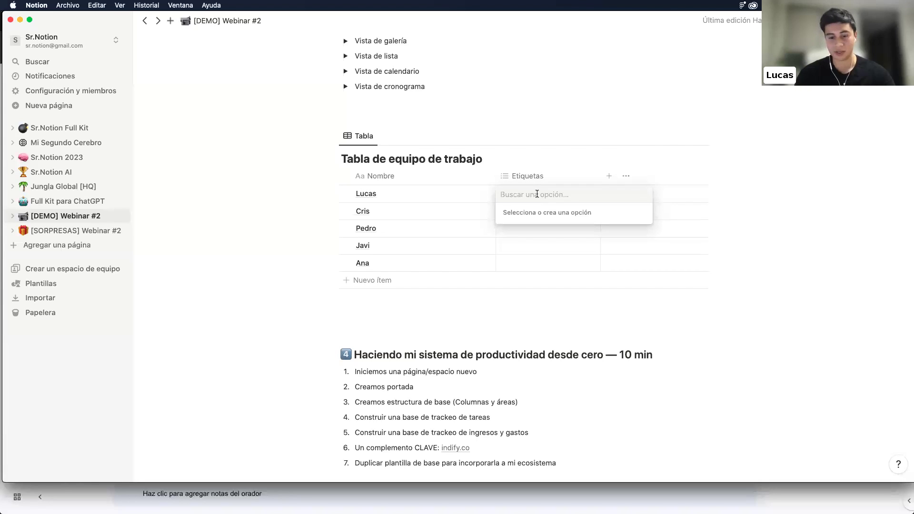
key("Escape")
left_click(530, 175)
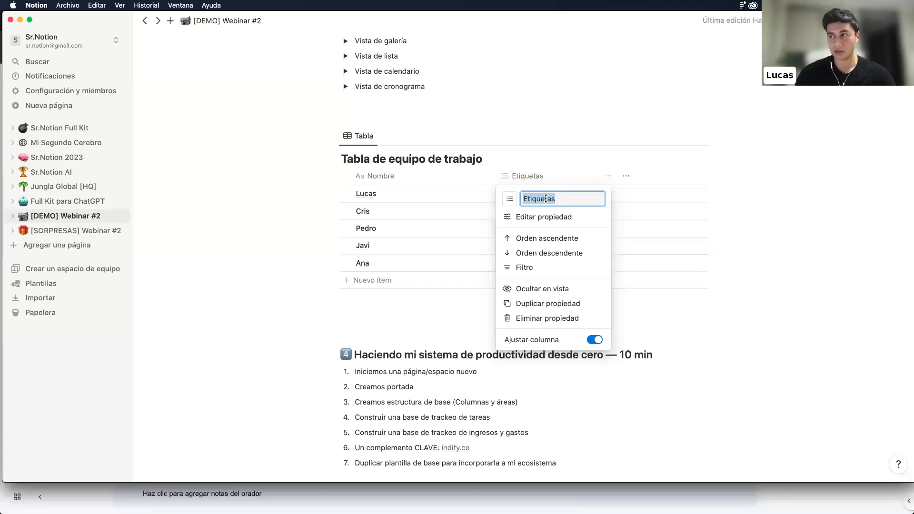
type("Responsabilidad")
key("Return")
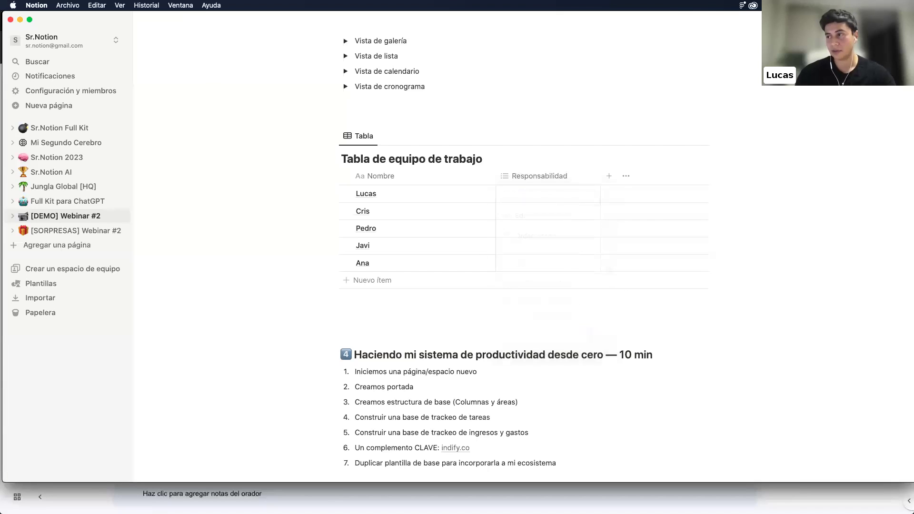
Tag the first three members Marketing, Comercial and Finanzas
left_click(537, 193)
type("Marketing")
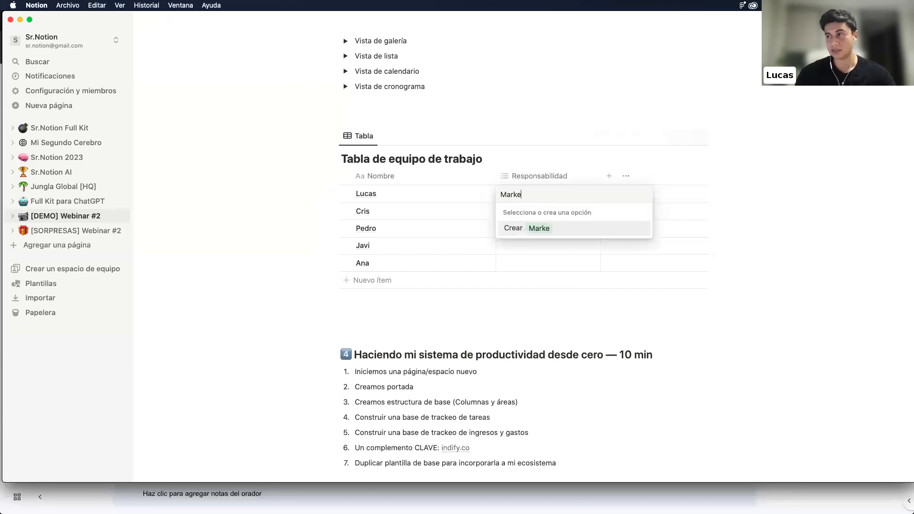
key("Return")
key("Escape")
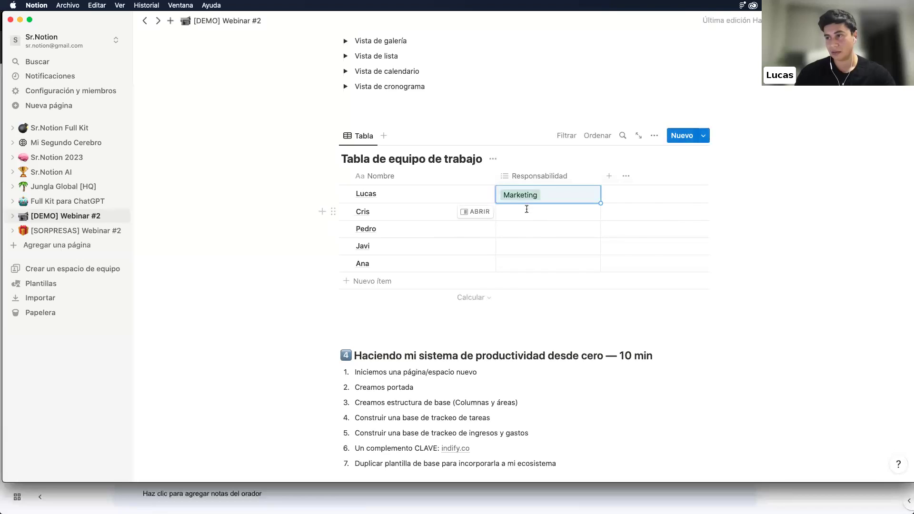
left_click(527, 212)
type("Comercial")
key("Return")
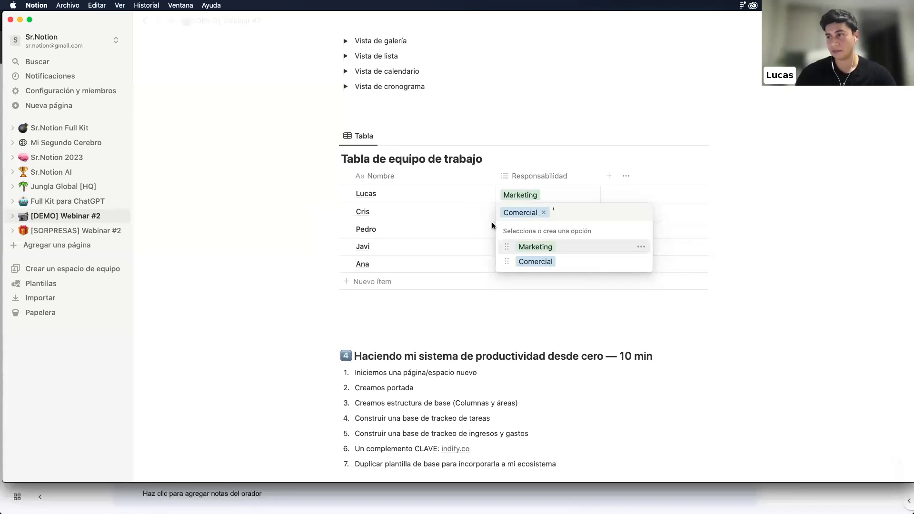
key("Escape")
left_click(537, 230)
type("Finanzas")
key("Return")
key("Escape")
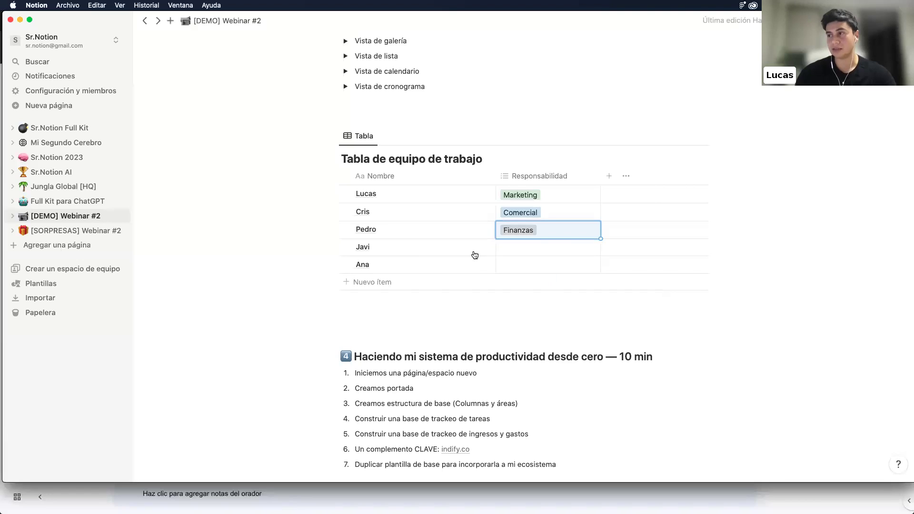
Narrow the Nombre column and add a number column named Número
left_click(609, 175)
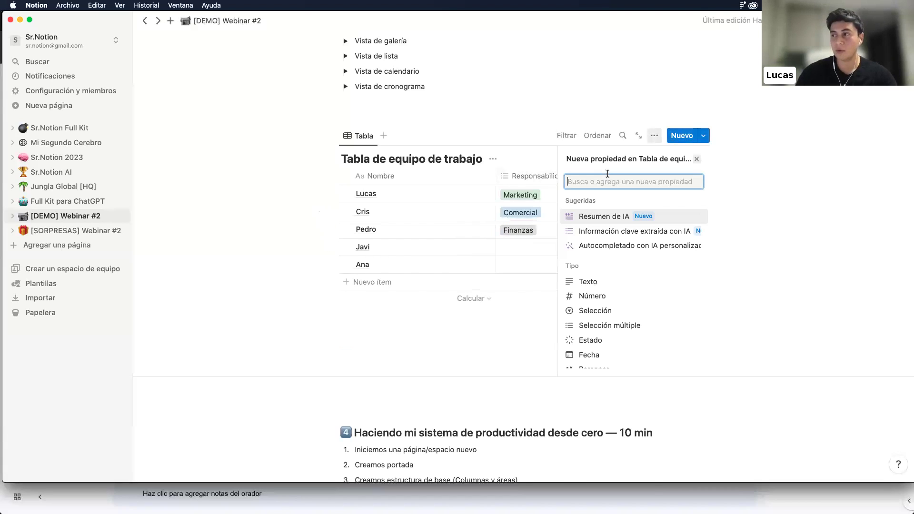
left_click(462, 175)
left_click(497, 176)
left_click_drag(496, 176, 431, 178)
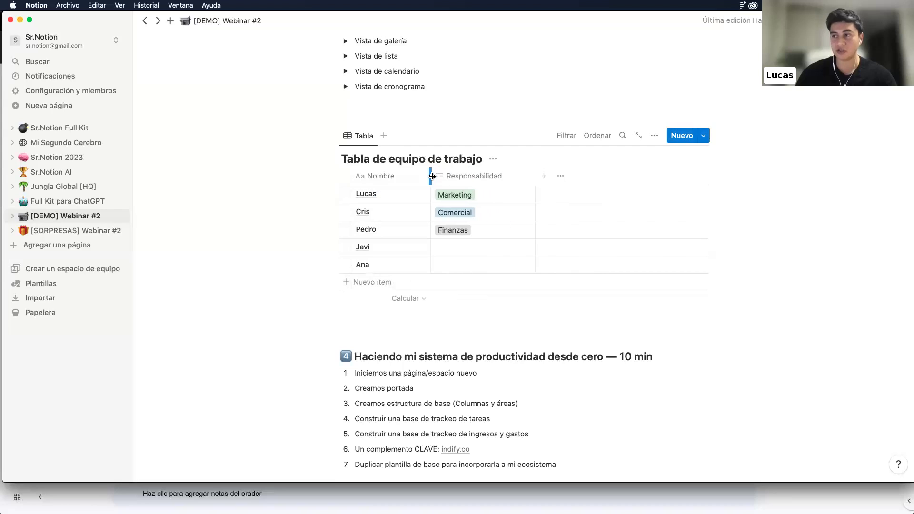
left_click(546, 177)
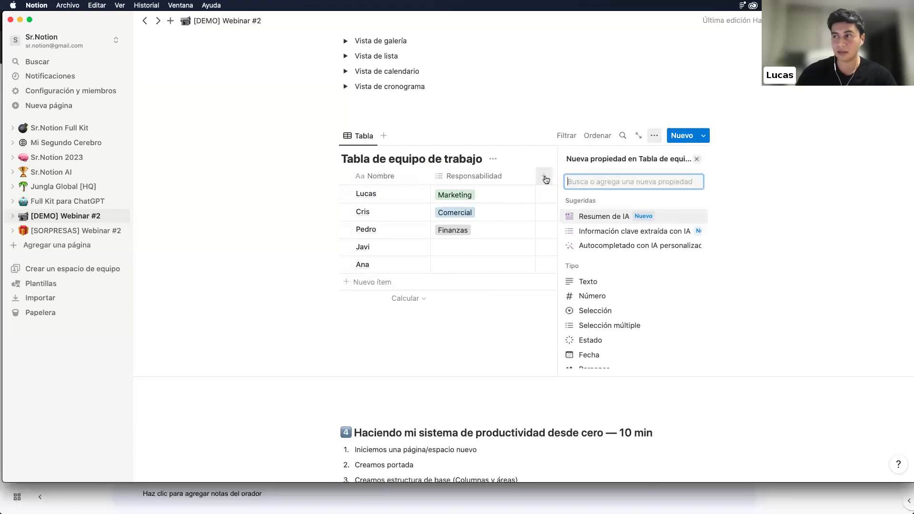
scroll(591, 264, "down", 2)
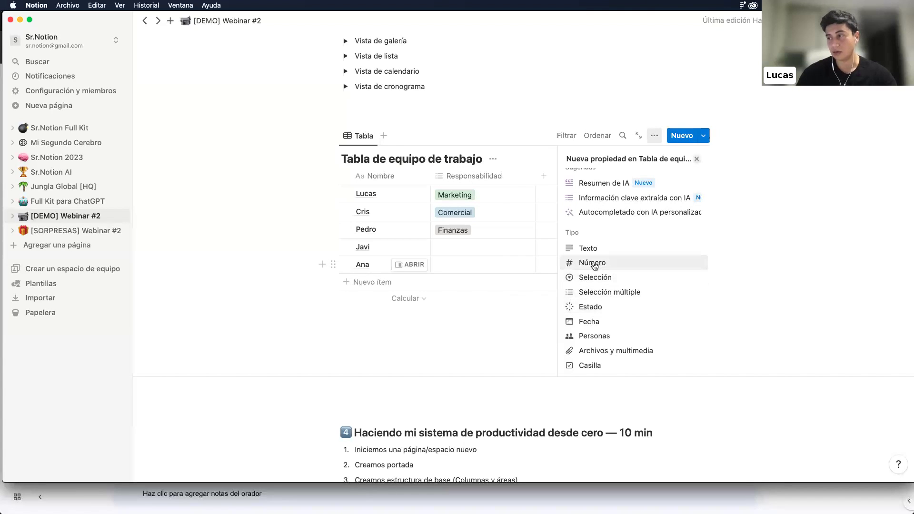
left_click(593, 264)
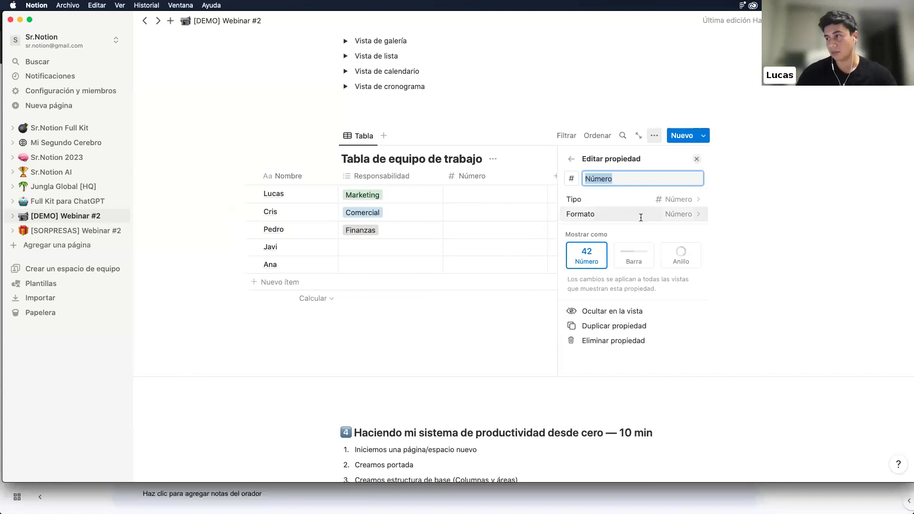
left_click(437, 176)
left_click(574, 175)
left_click(567, 176)
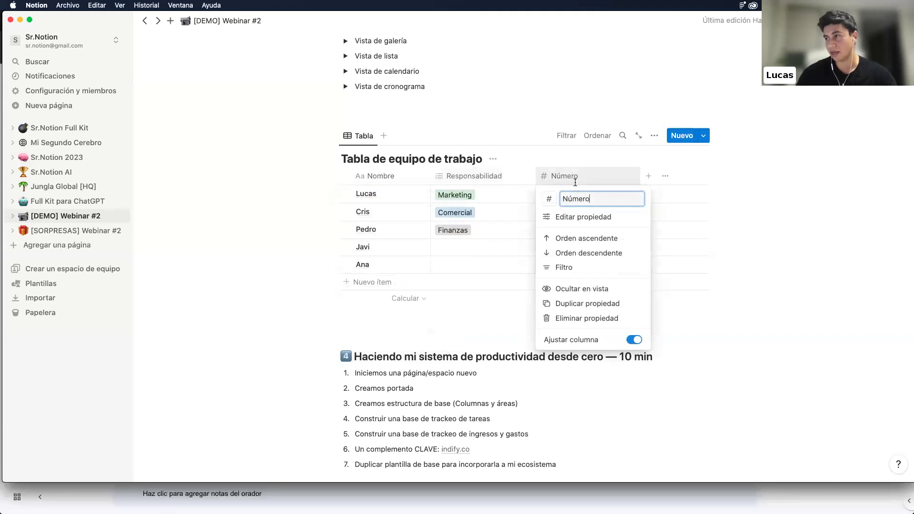
left_click(571, 218)
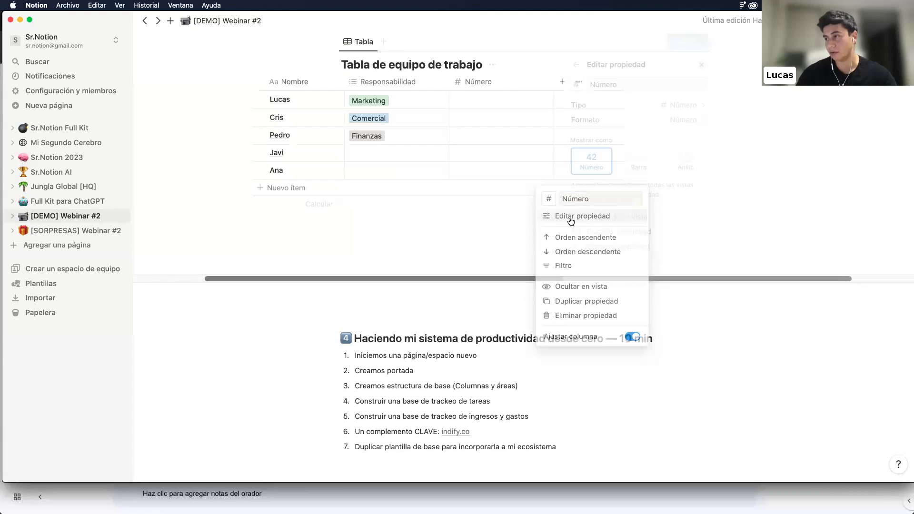
left_click(700, 67)
Add a text property named Objetivo and move it just before Número
left_click(649, 81)
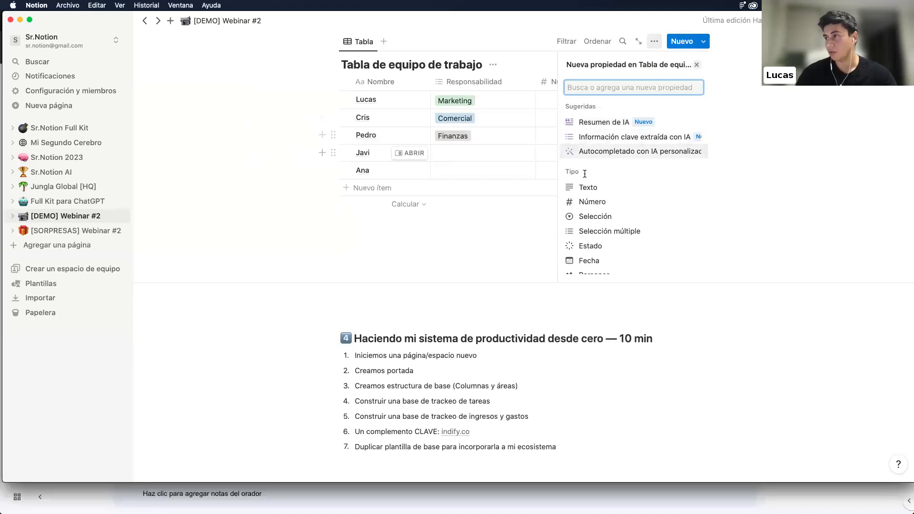
left_click(580, 187)
type("Obje")
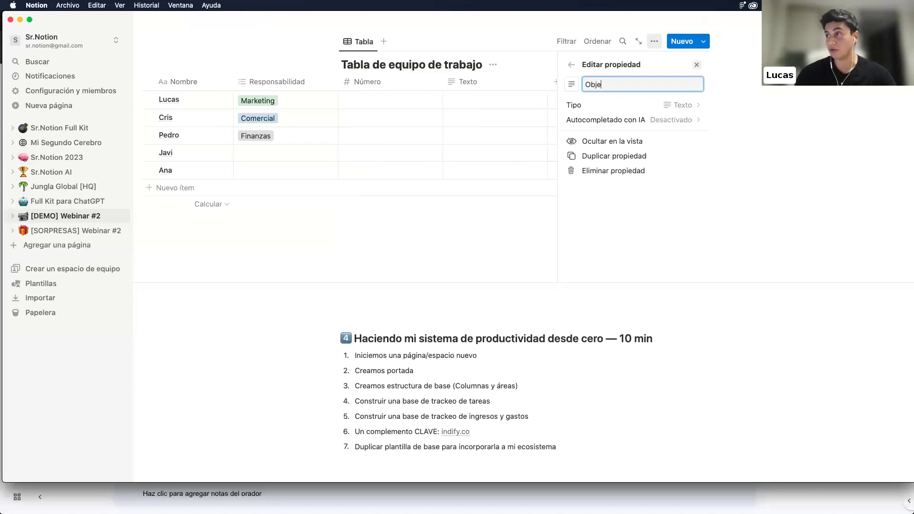
type("tivo")
key("Return")
left_click_drag(578, 81, 497, 82)
scroll(498, 99, "up", 3)
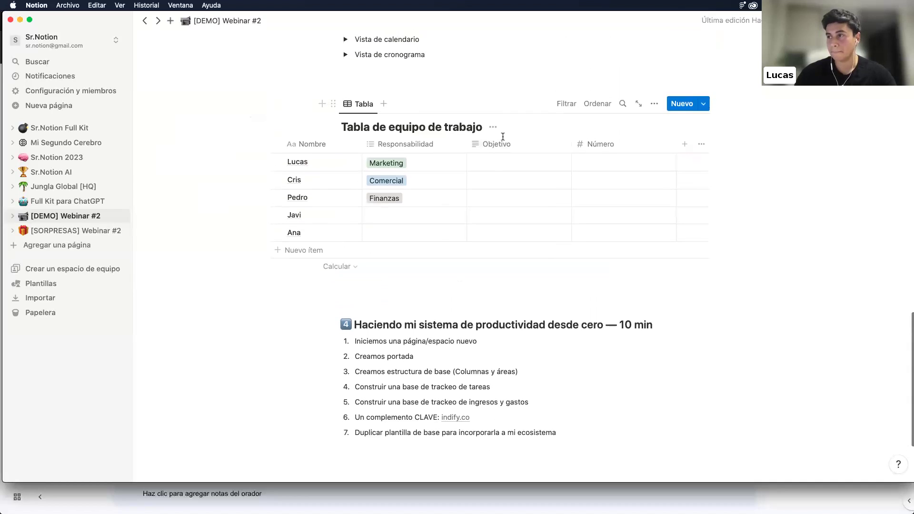
Fill Objetivo with Generar nueva marca, Traer 4 clientes and Hacer el primer EERR de la compañía
left_click(495, 163)
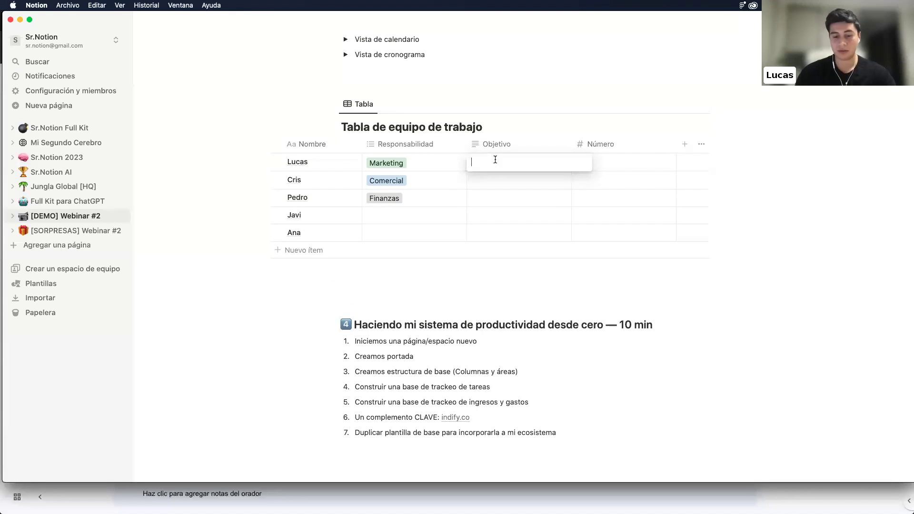
type("Generar nueva marca")
left_click(492, 181)
left_click(493, 181)
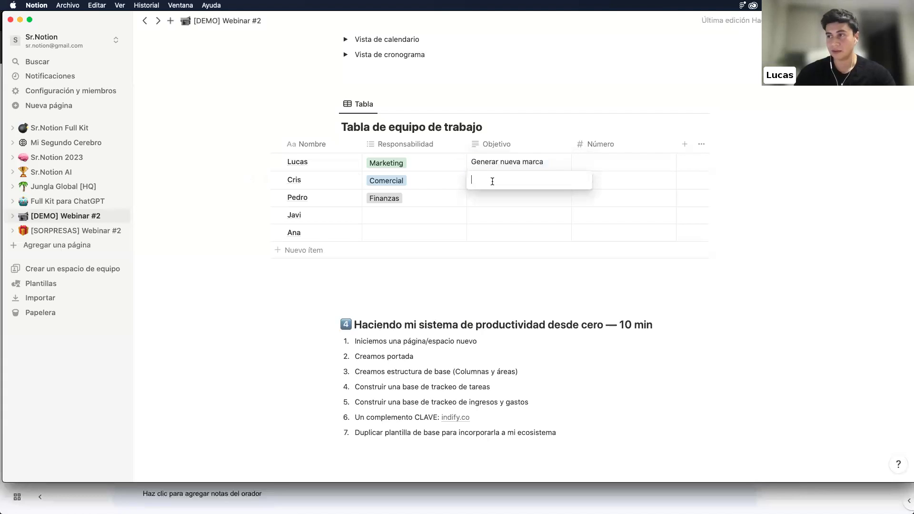
type("Traer")
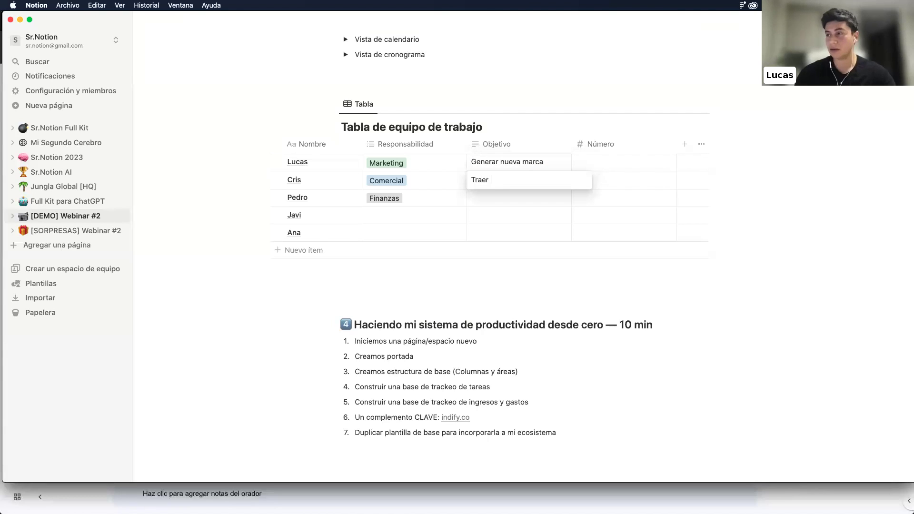
type(" 4 clientes")
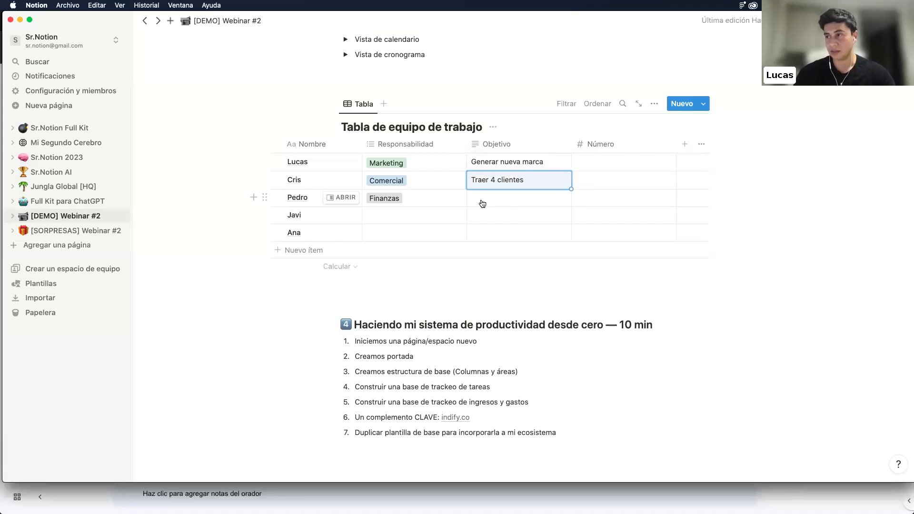
left_click(481, 199)
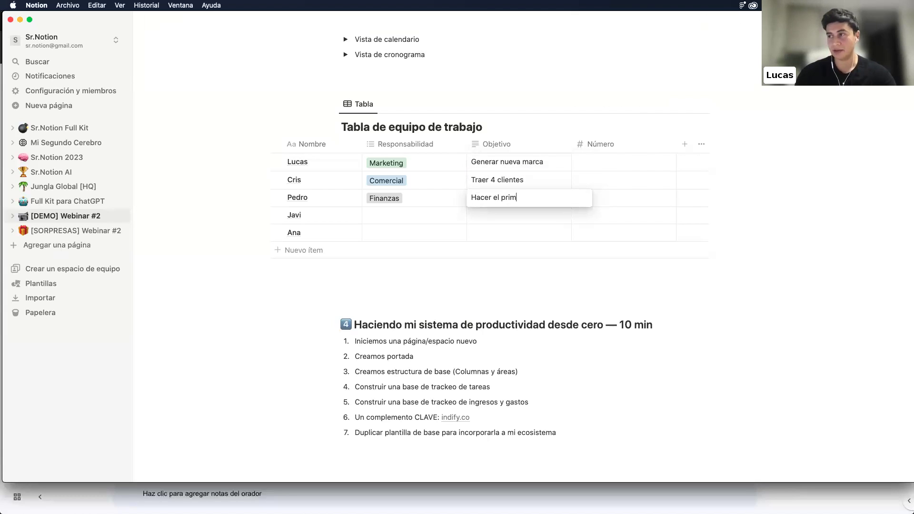
type("Hacer el primer EERR de la compañ")
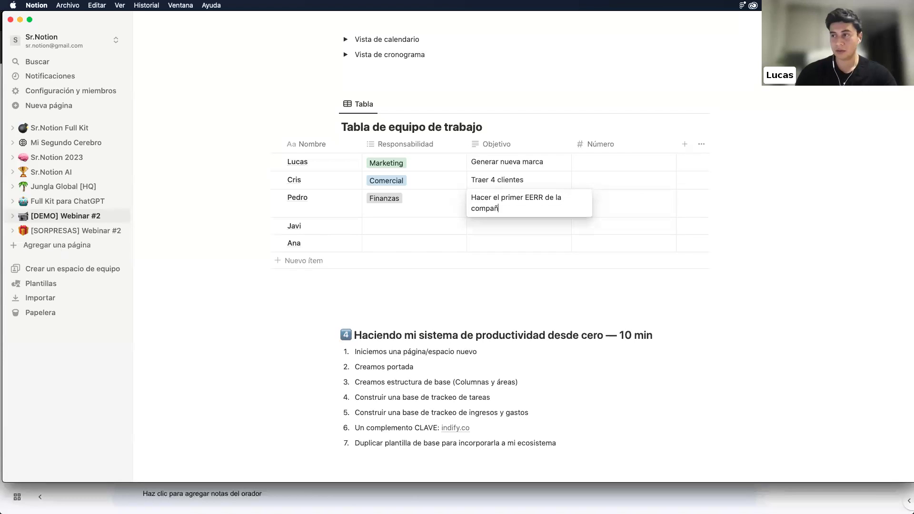
key("Return")
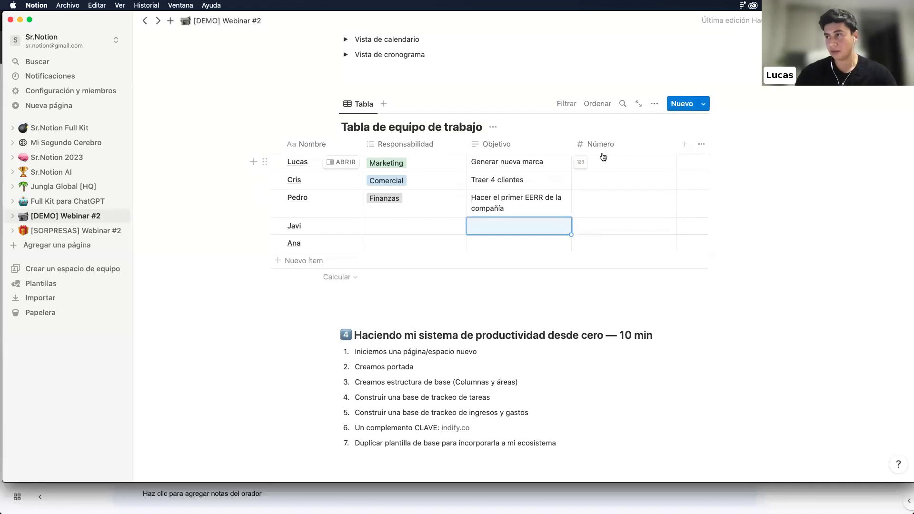
left_click(602, 159)
Set the Número property to display its values as a Barra (progress bar)
left_click(614, 145)
left_click(608, 144)
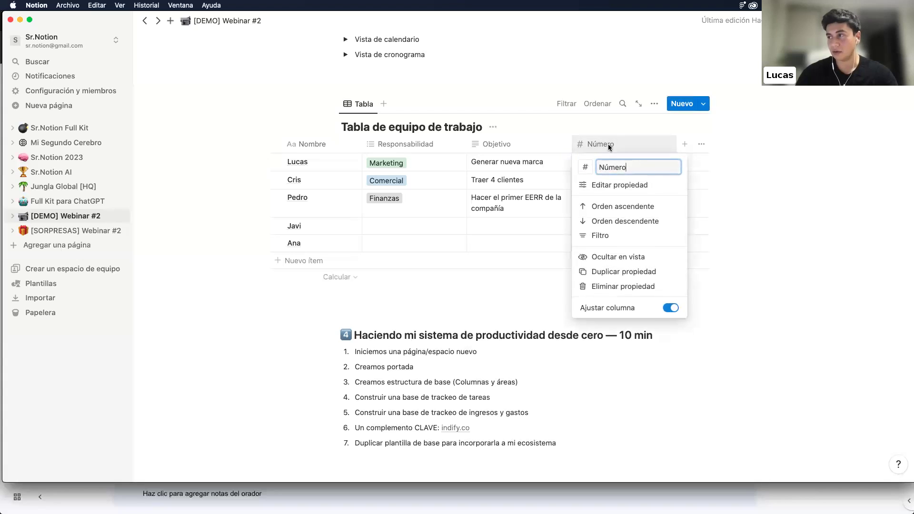
left_click(643, 147)
left_click(586, 168)
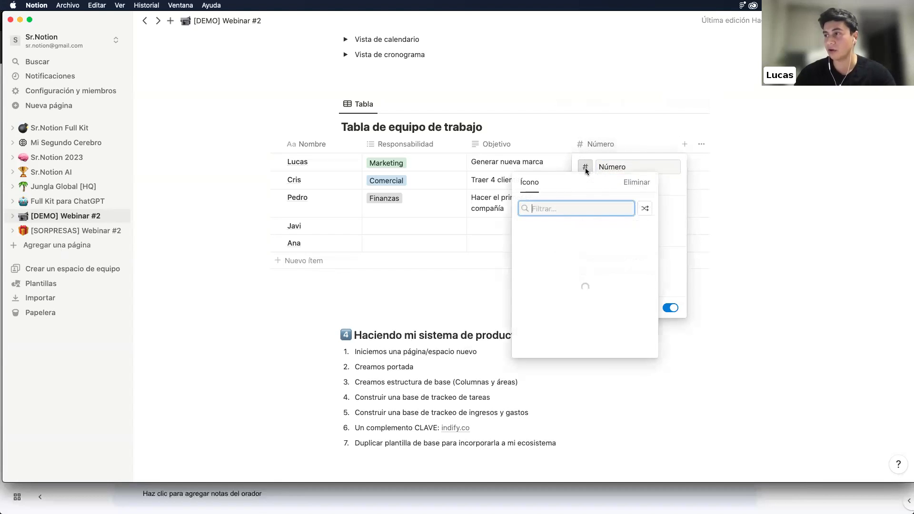
left_click(585, 168)
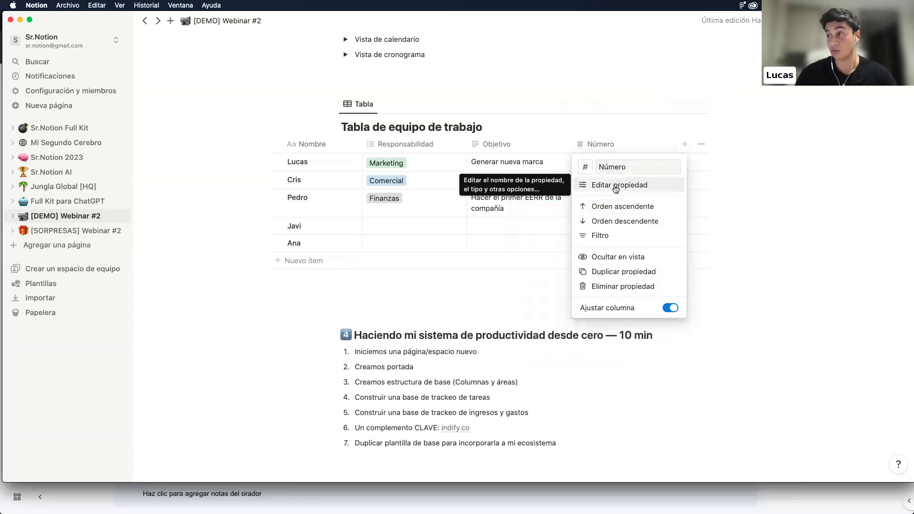
left_click(616, 185)
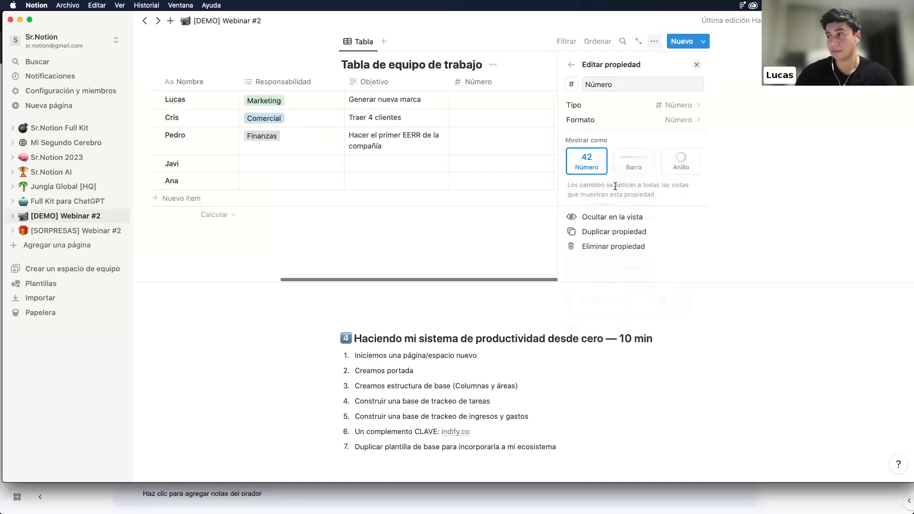
left_click(631, 169)
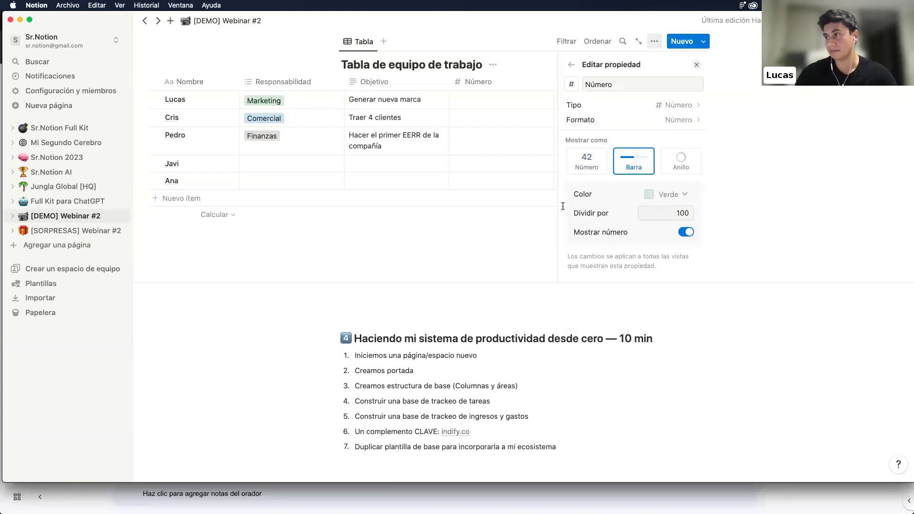
left_click(522, 238)
Enter Número values 70, 80 and 20 for Lucas, Cris and Pedro
left_click(619, 101)
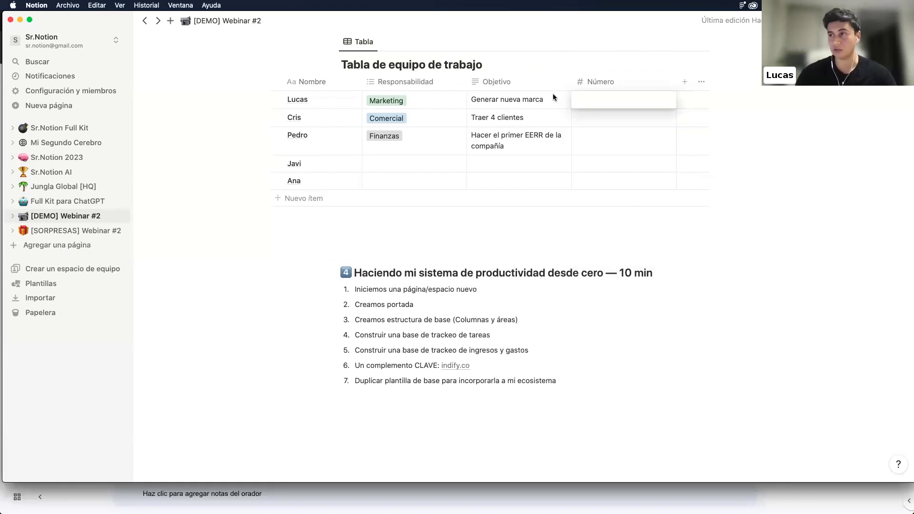
type("70")
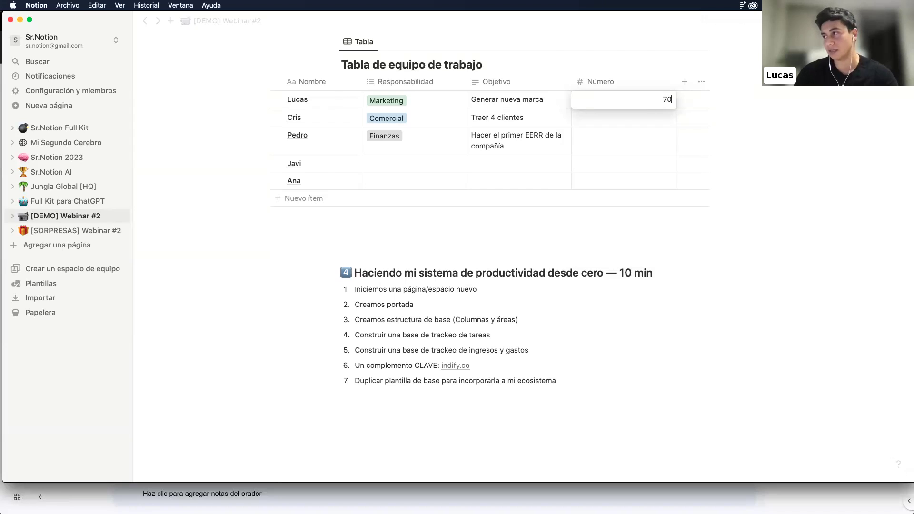
key("Return")
type("80")
key("Return")
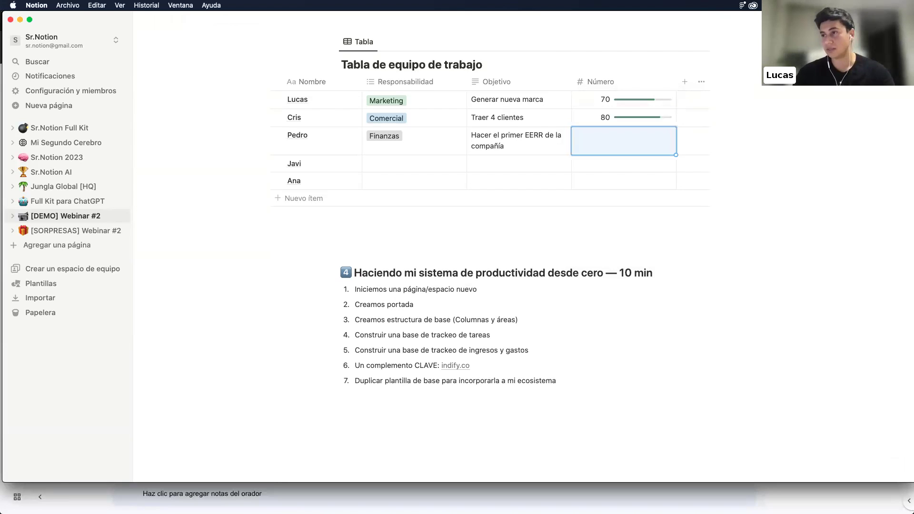
type("20")
key("Return")
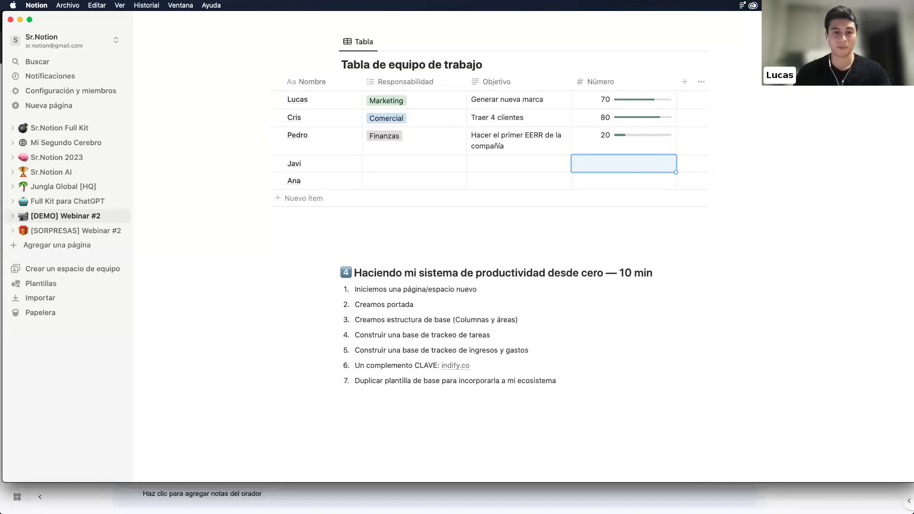
scroll(352, 135, "up", 3)
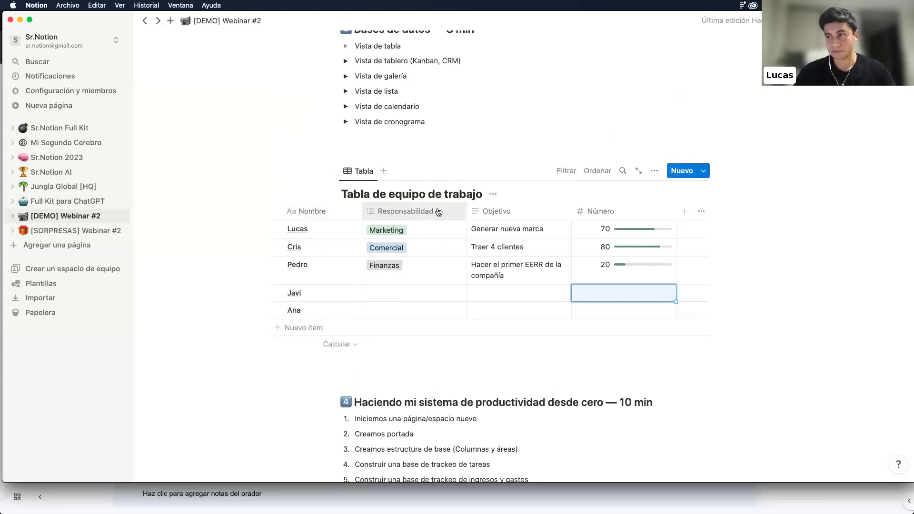
Sort the team table by Número in ascending order, putting Pedro (20) first
left_click(611, 213)
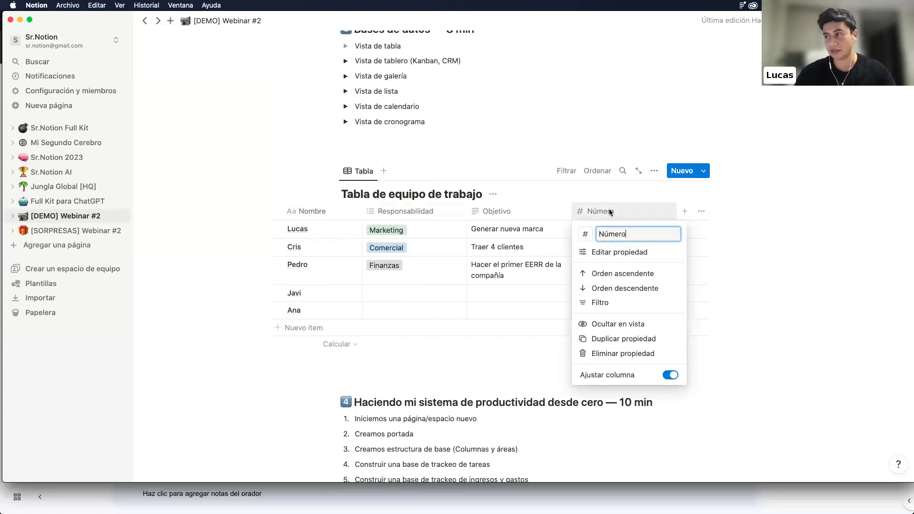
left_click(613, 288)
scroll(608, 282, "down", 3)
left_click(610, 103)
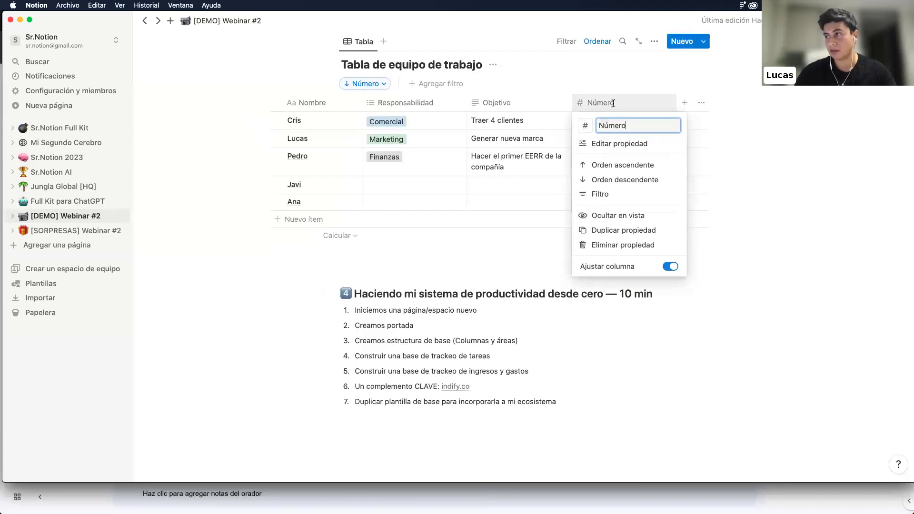
left_click(627, 171)
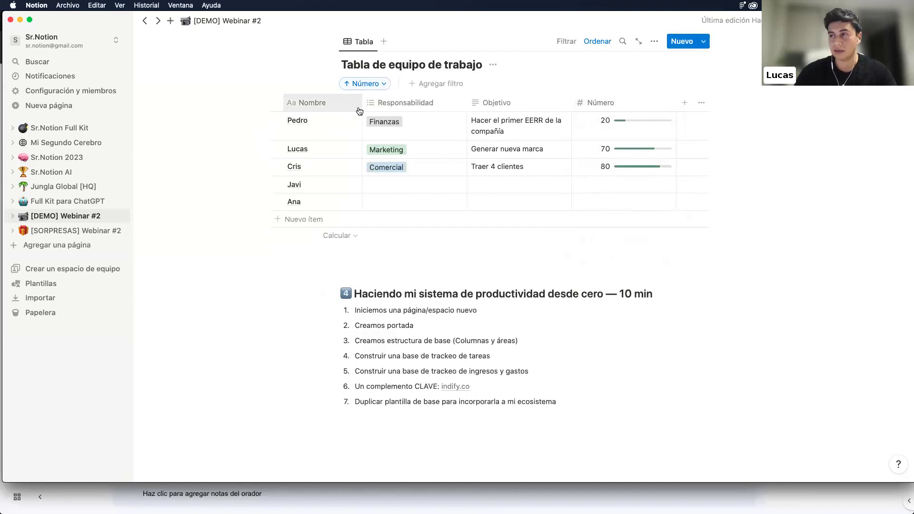
scroll(405, 183, "up", 3)
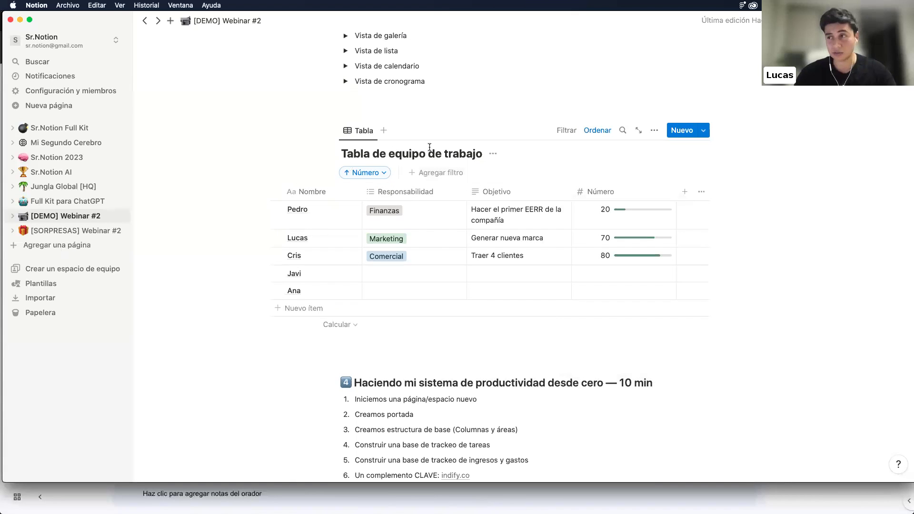
scroll(394, 138, "up", 4)
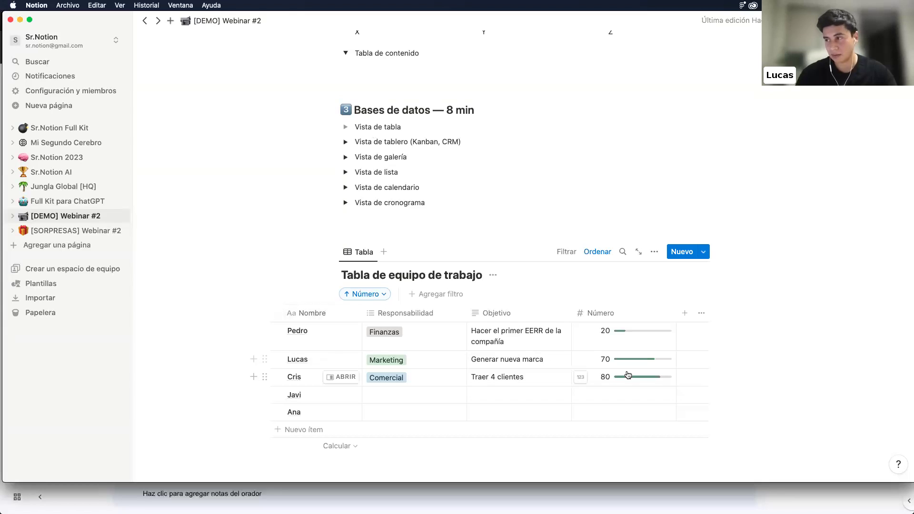
Add a Tablero board view to the team database
left_click(683, 311)
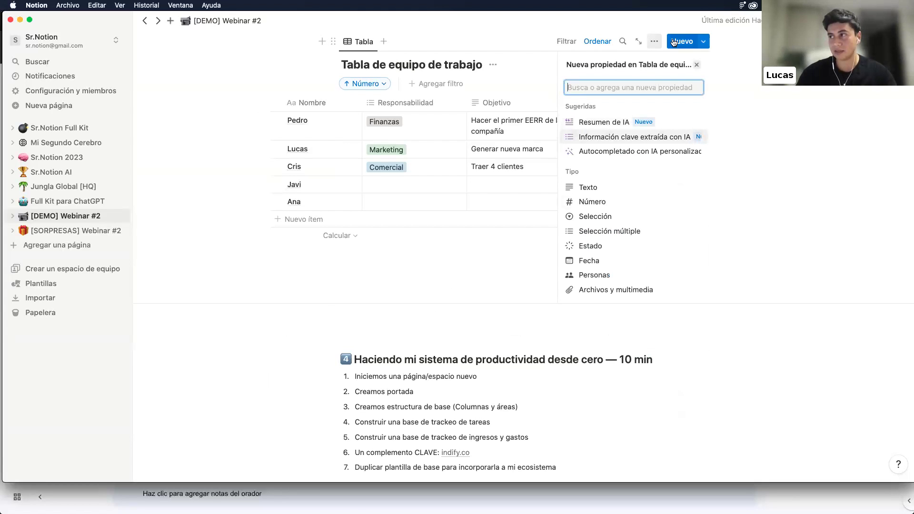
scroll(571, 234, "down", 2)
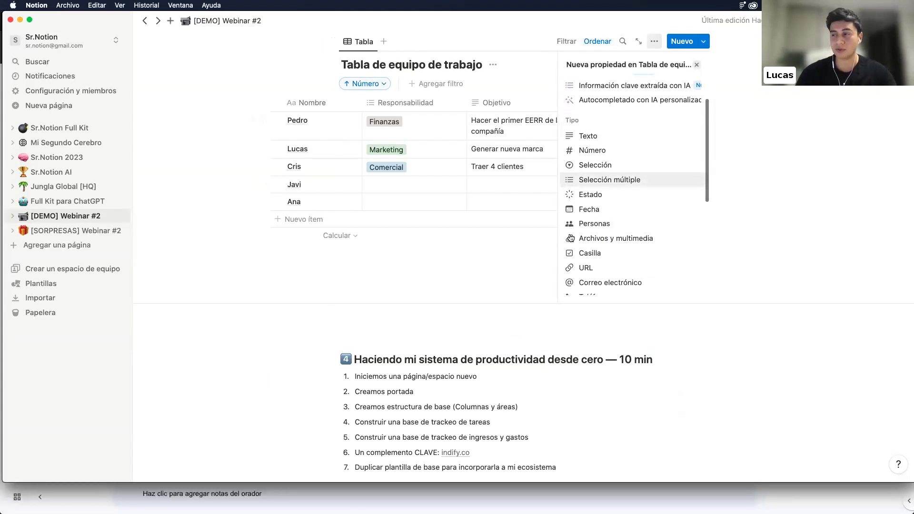
scroll(571, 238, "down", 3)
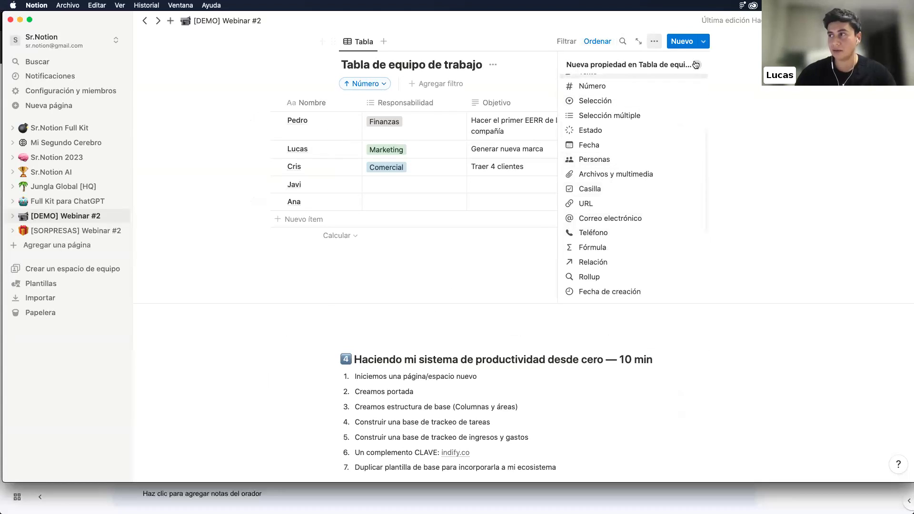
left_click(463, 236)
scroll(462, 236, "up", 3)
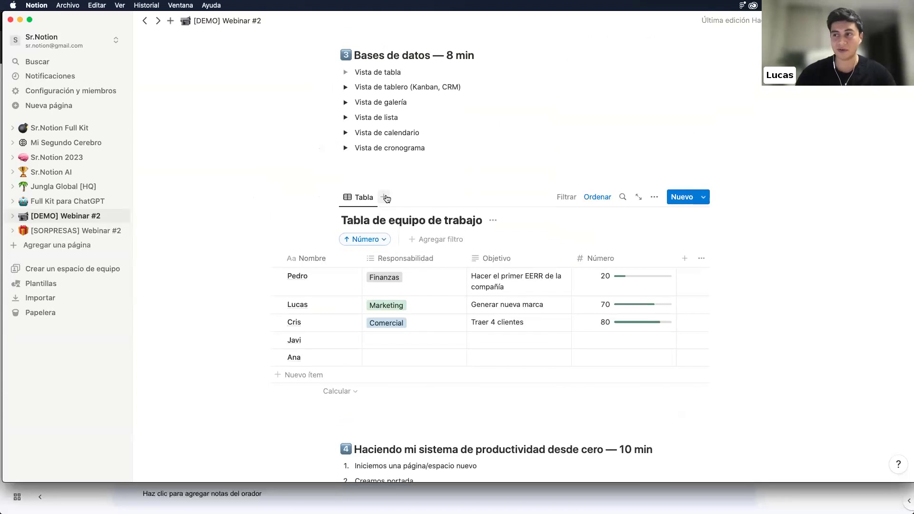
left_click(384, 197)
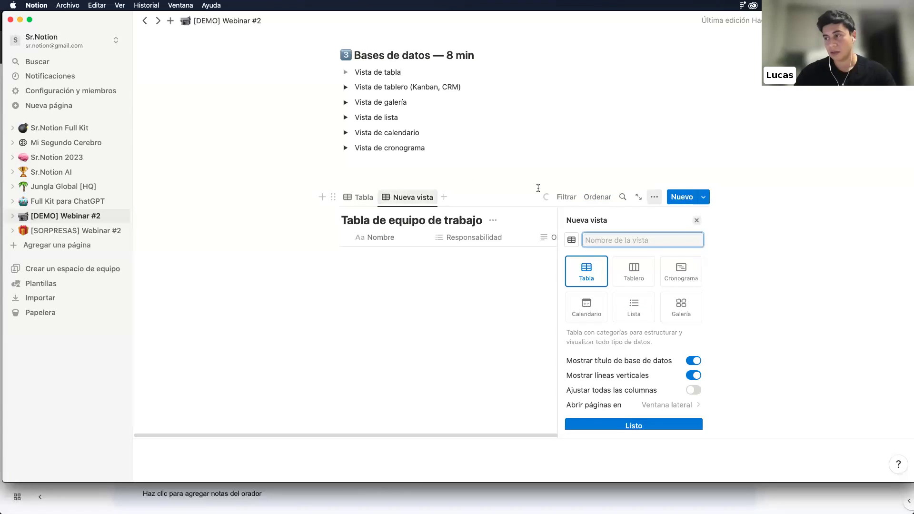
left_click(633, 269)
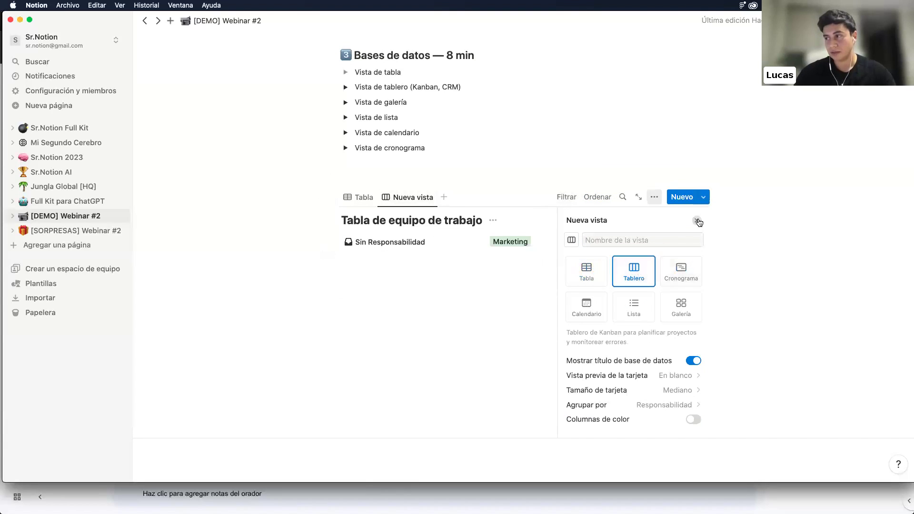
left_click(697, 219)
Drag the Comercial and Marketing cards into the Finanzas group on the board
scroll(531, 221, "up", 1)
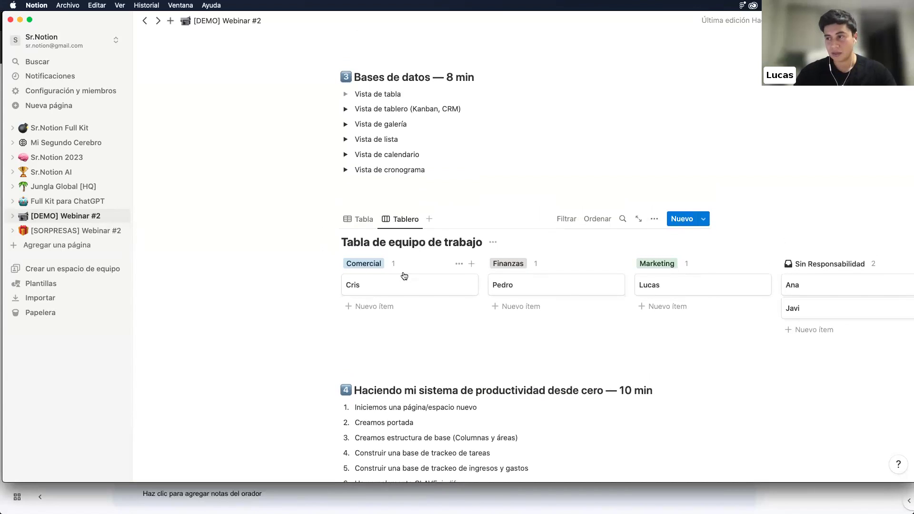
left_click_drag(405, 283, 544, 286)
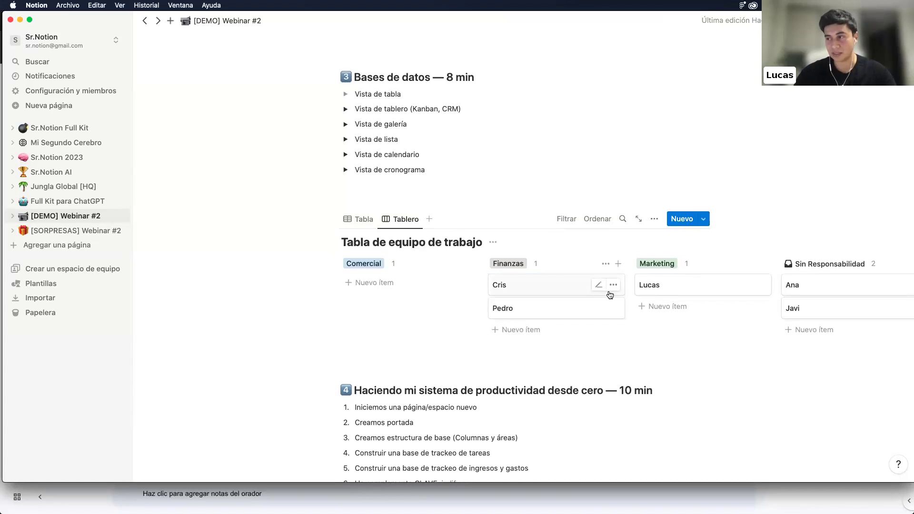
left_click_drag(671, 288, 518, 289)
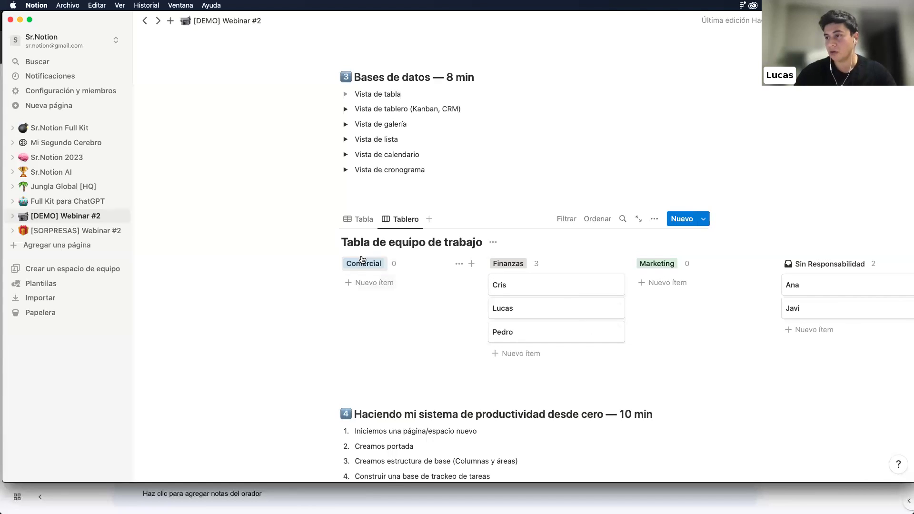
left_click(354, 221)
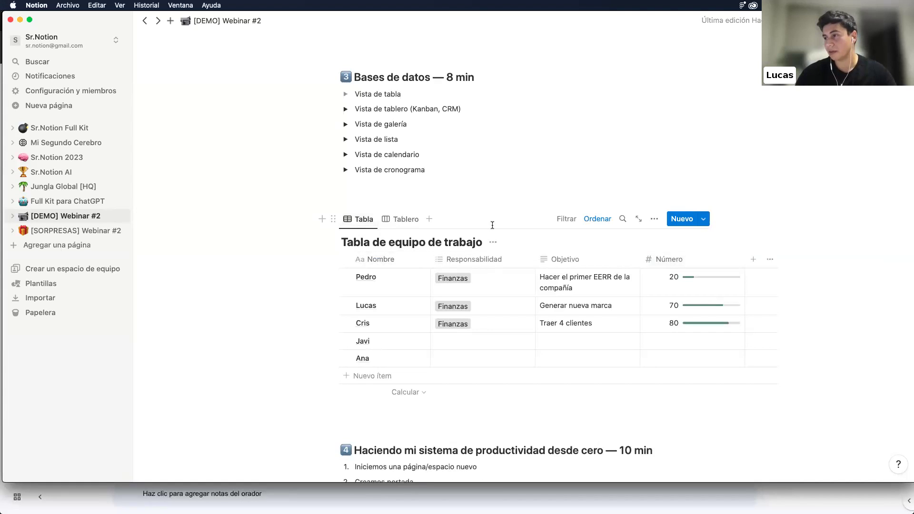
Rename the Nombre column to Tareas
left_click(493, 242)
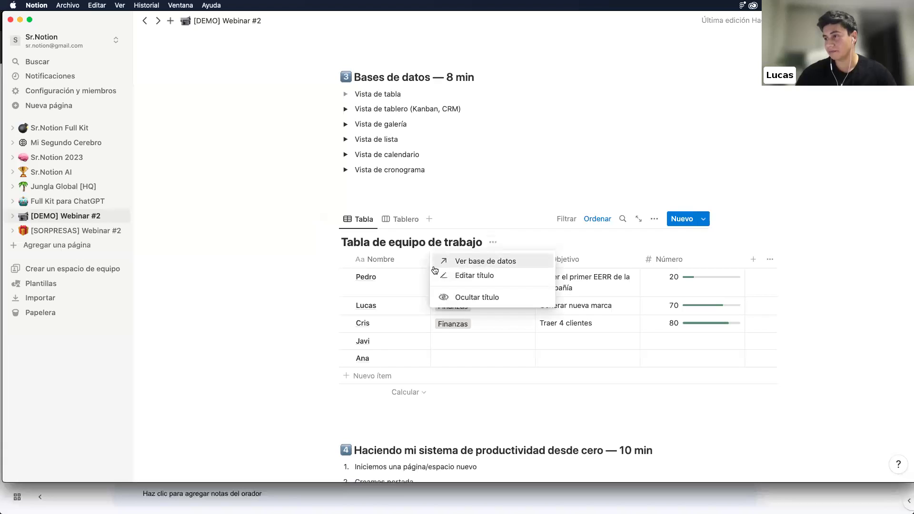
left_click(379, 259)
left_click(387, 260)
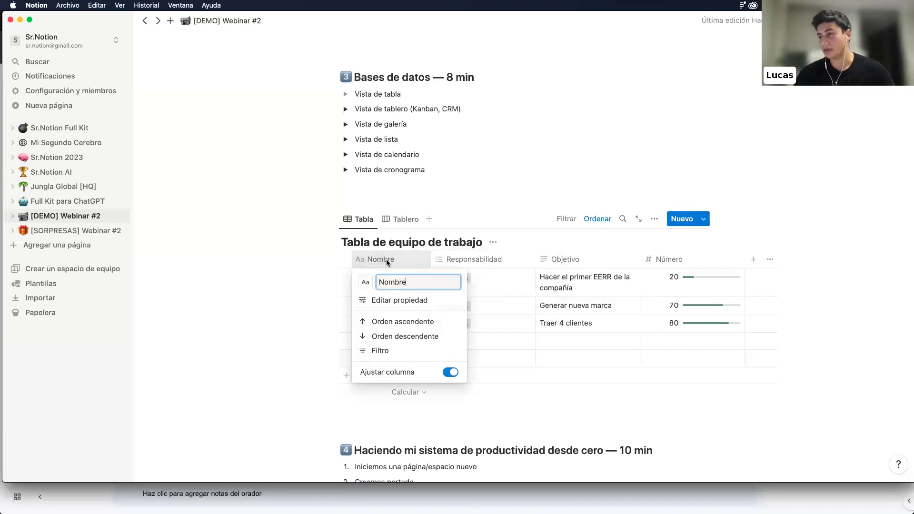
double_click(393, 282)
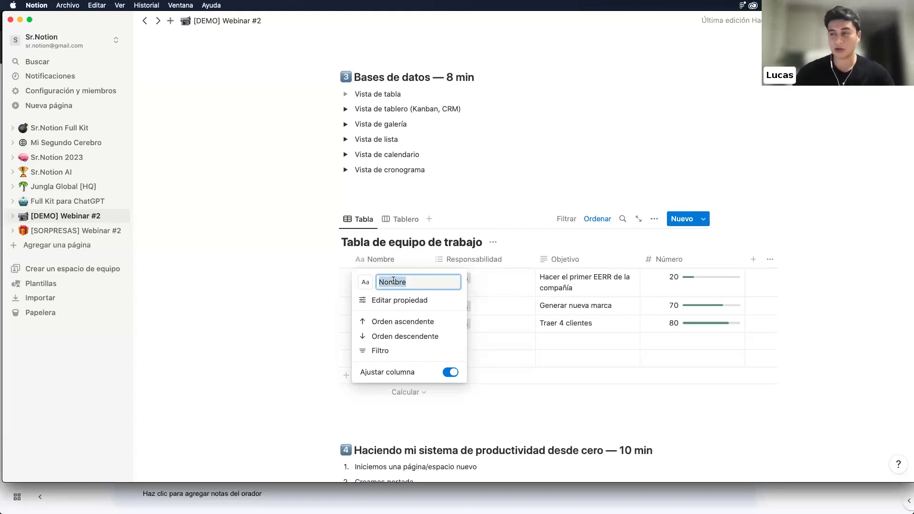
type("Tare")
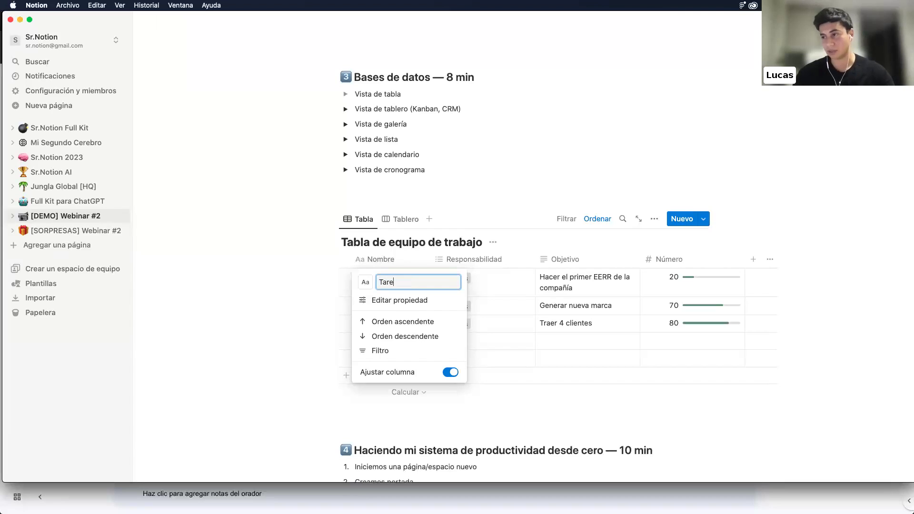
type("as")
left_click(262, 330)
Retitle the first three rows Sacar al perro, Ir de compras and Ordenar la casa
double_click(369, 282)
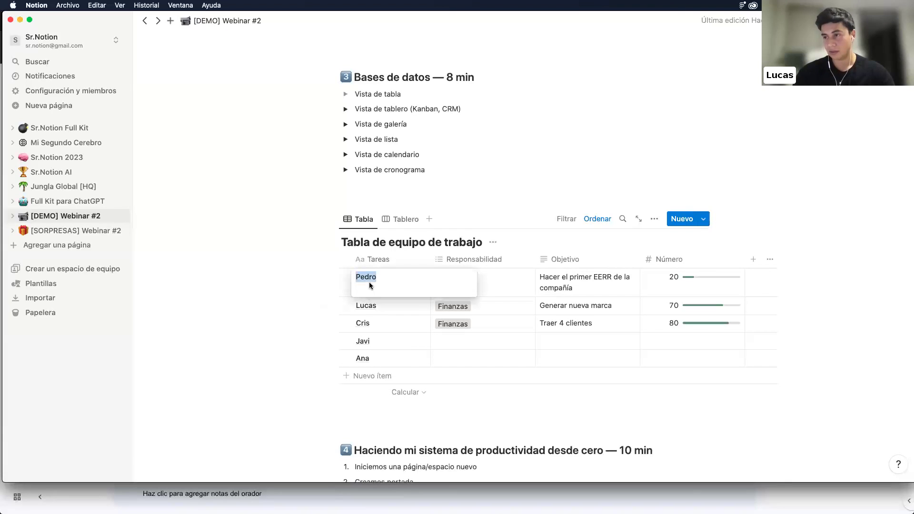
type("Sacar al ")
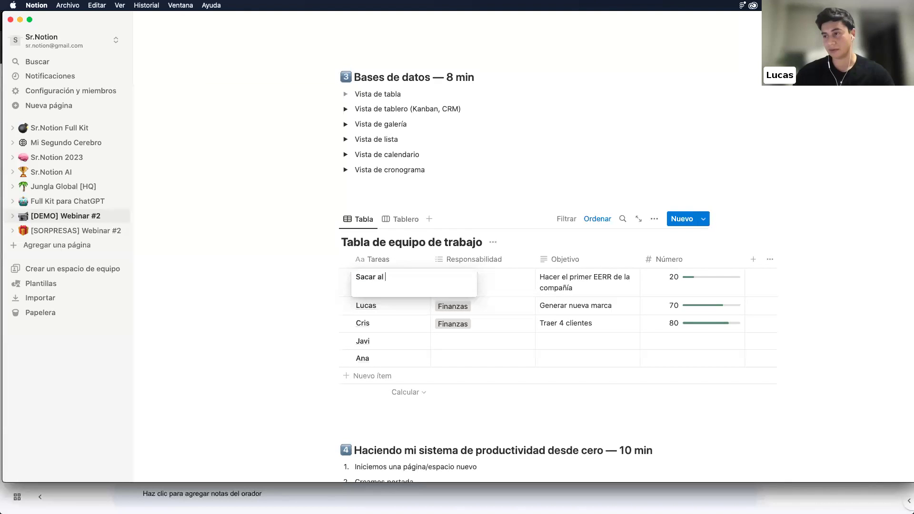
type("perro")
key("Return")
double_click(365, 305)
key("BackSpace")
type("Ir de compras")
key("Return")
left_click(358, 327)
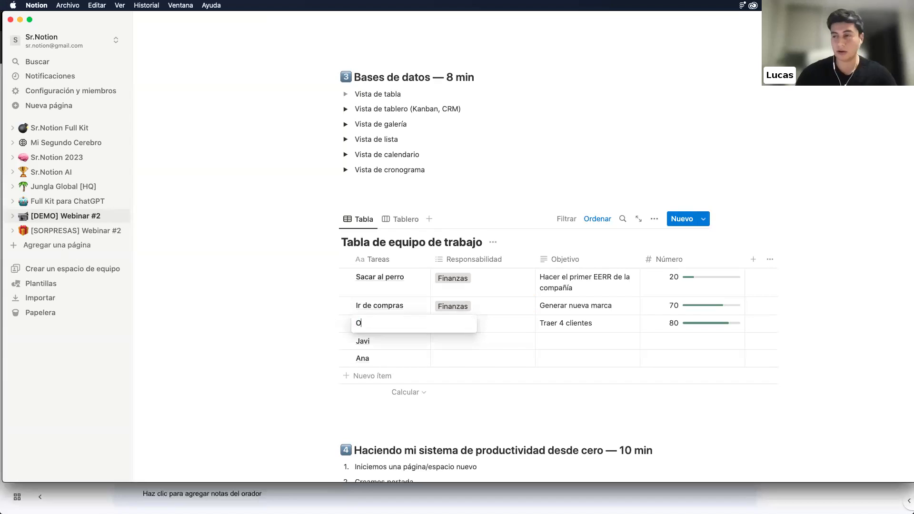
key("BackSpace")
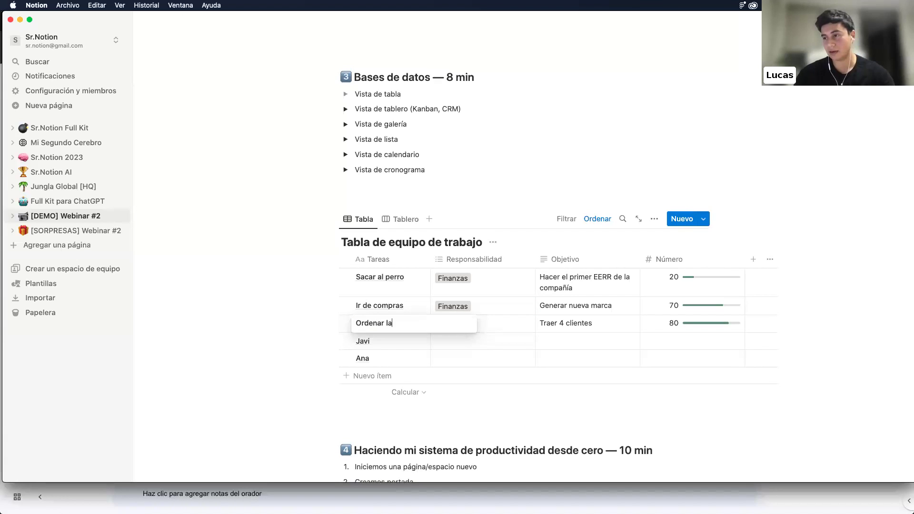
type("Ordenar la casa")
key("Return")
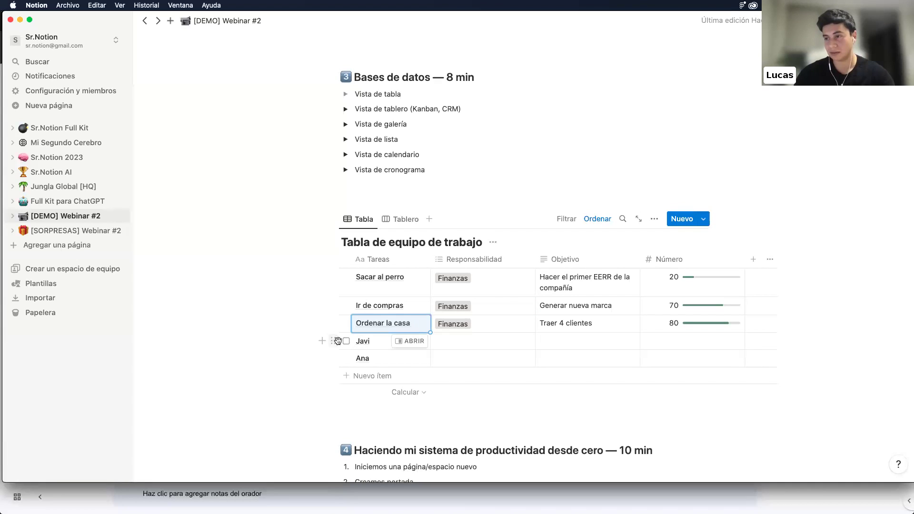
Delete the two leftover rows at the bottom of the table
left_click(334, 340)
key("Delete")
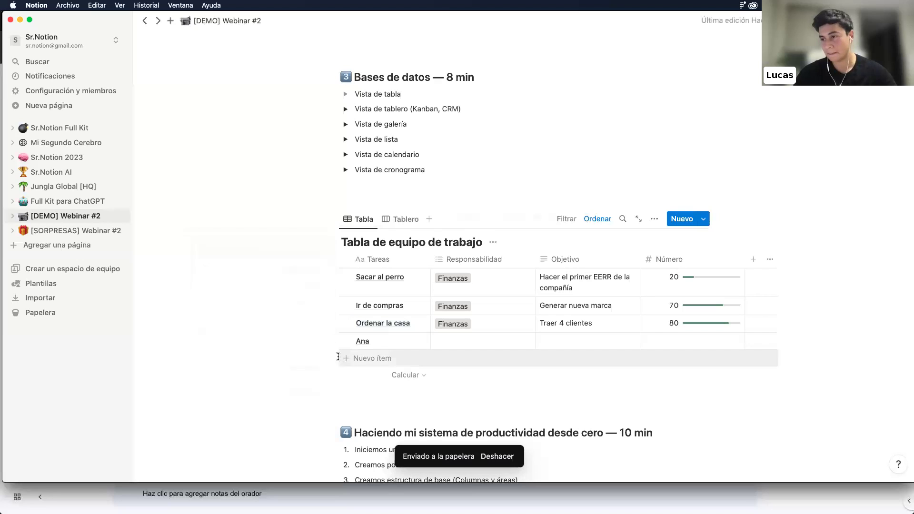
left_click(333, 341)
key("Delete")
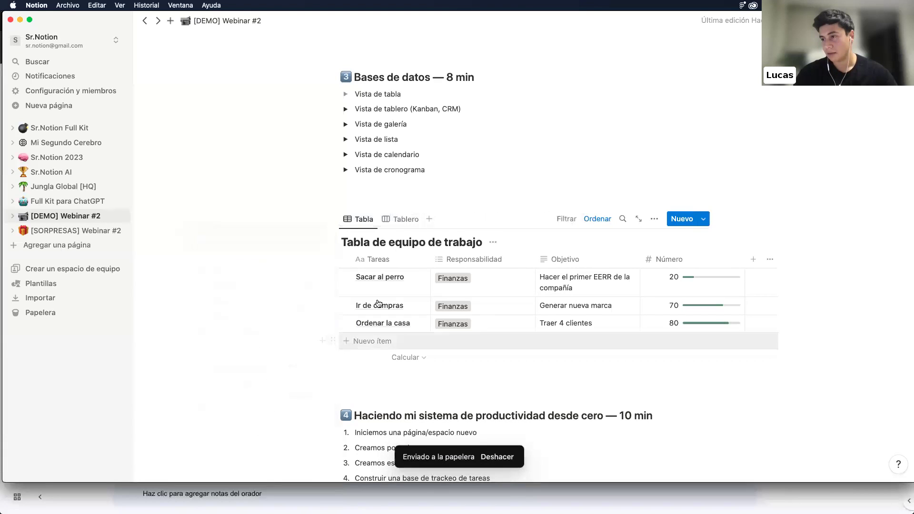
Delete the Responsabilidad property, leaving Tareas, Objetivo and Número columns
left_click(416, 218)
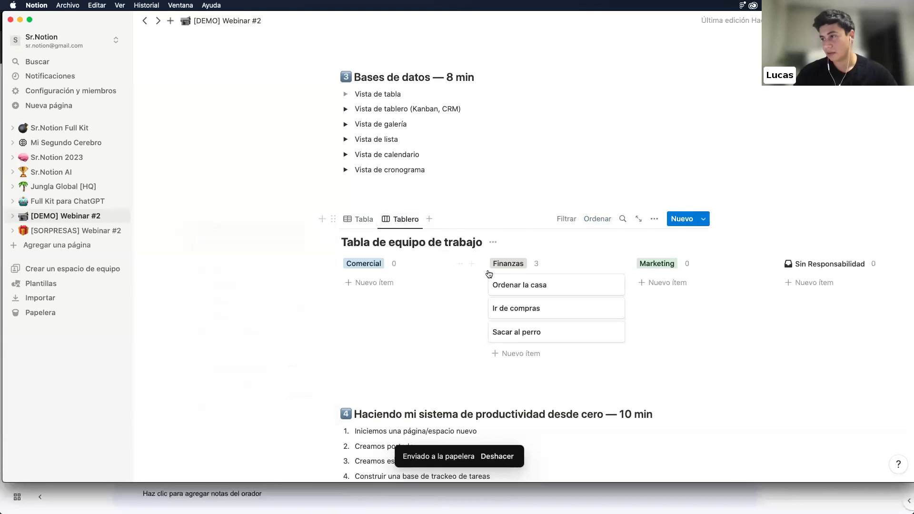
left_click(358, 219)
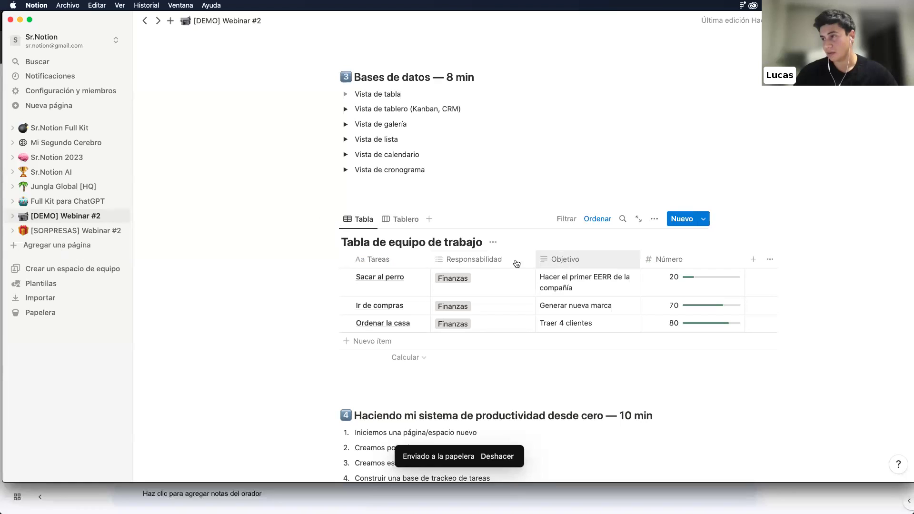
left_click(493, 259)
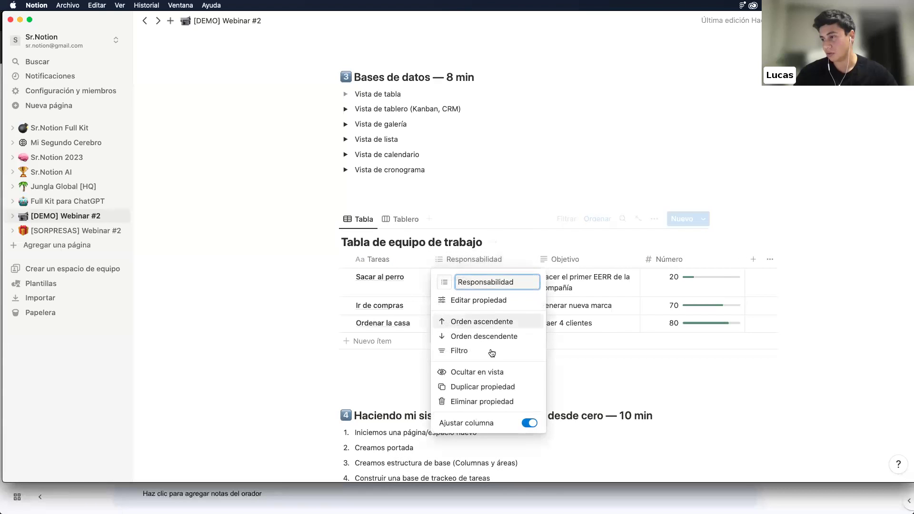
left_click(482, 401)
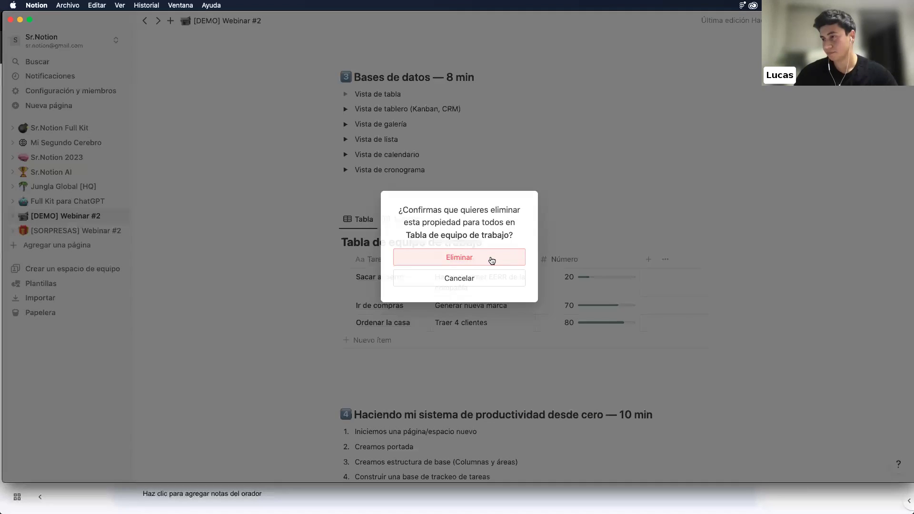
left_click(492, 260)
left_click(476, 263)
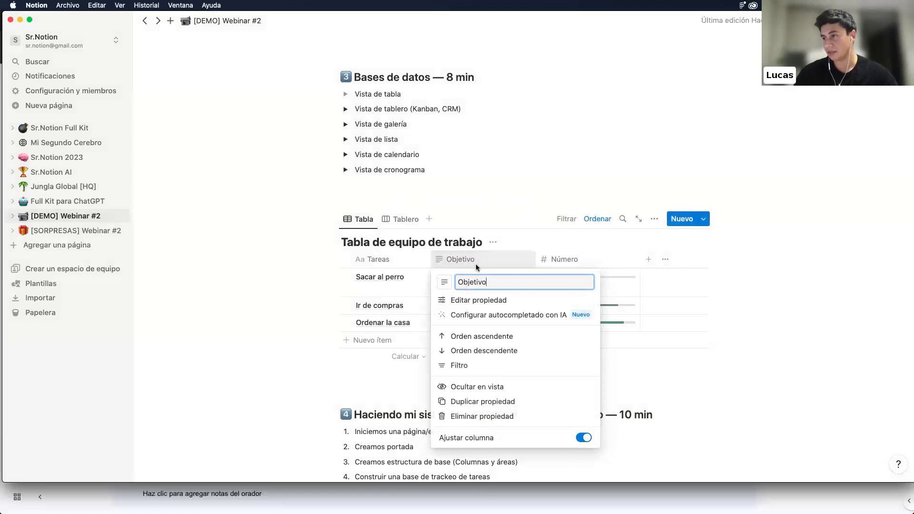
left_click(407, 221)
left_click(406, 220)
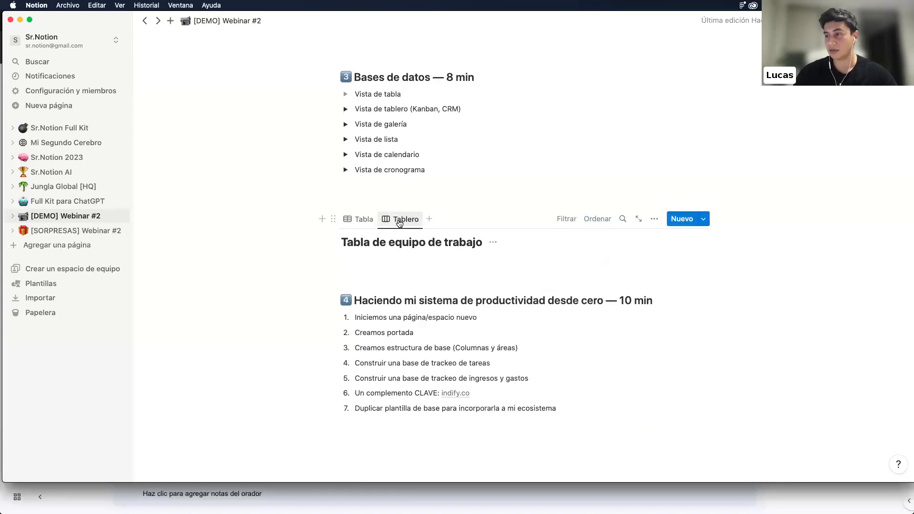
left_click(370, 221)
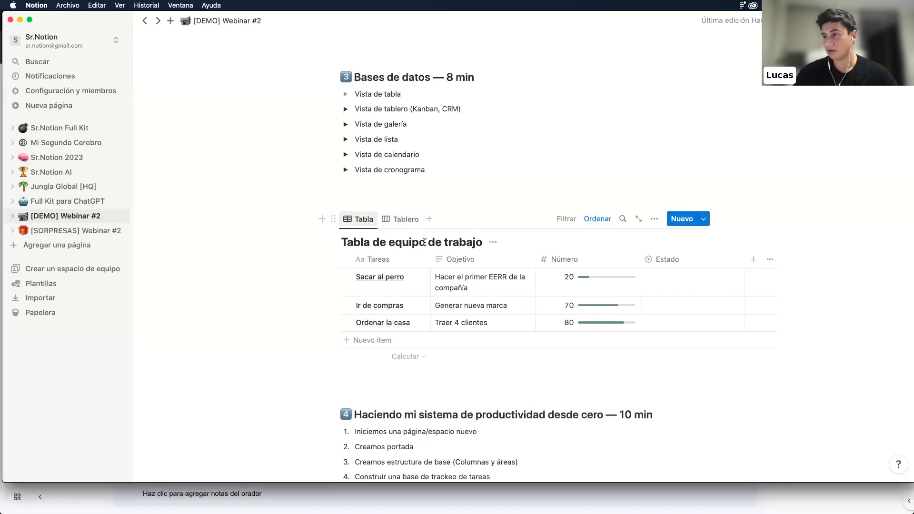
left_click(752, 261)
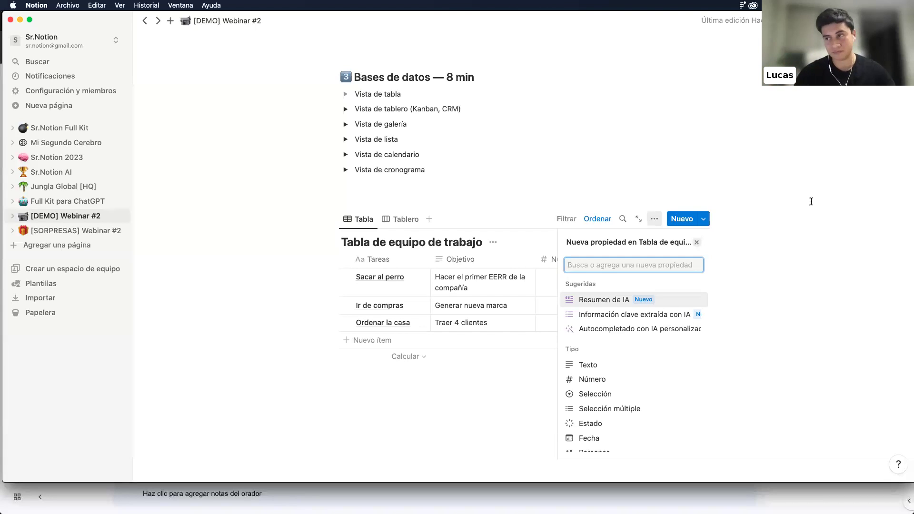
Add a second table view tab, then insert a new gallery database below the table
left_click(430, 223)
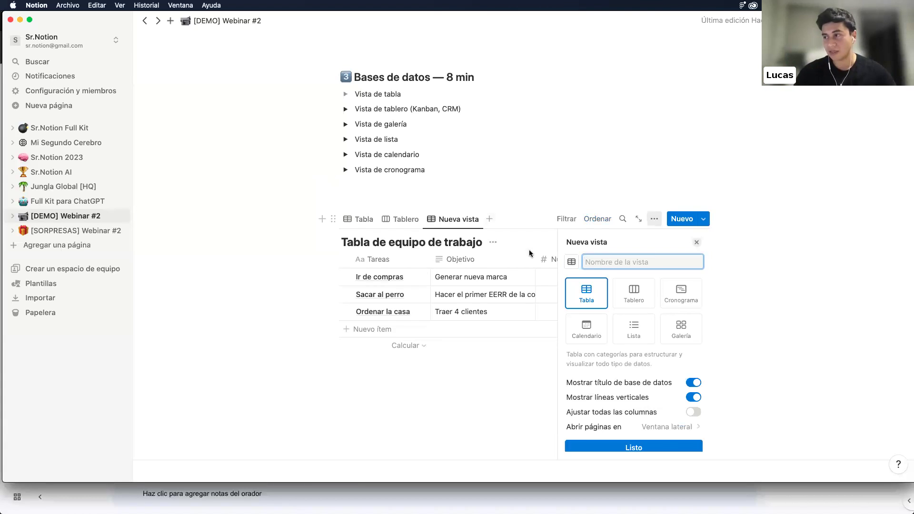
left_click(750, 215)
left_click(382, 374)
type("/")
scroll(364, 325, "down", 10)
scroll(364, 325, "down", 10)
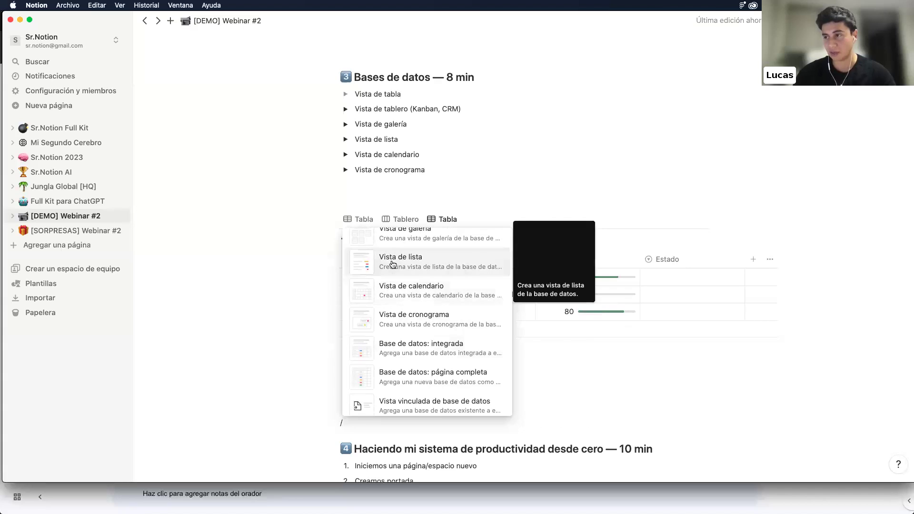
scroll(387, 312, "up", 2)
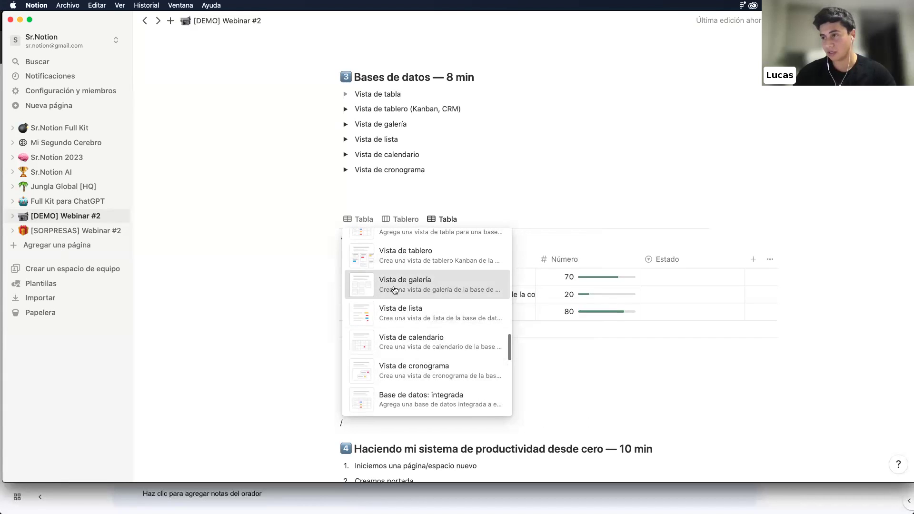
left_click(388, 284)
left_click(617, 256)
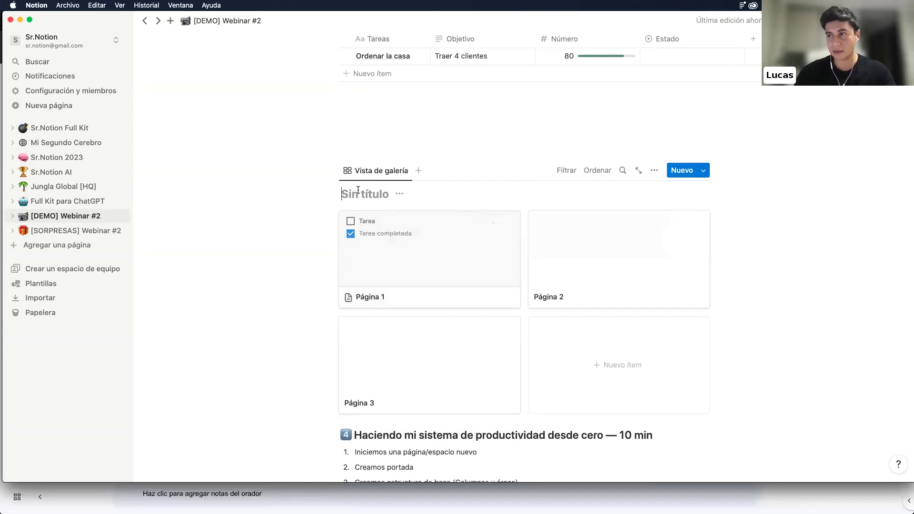
Title the gallery 'Áreas' and rename the first card from Página 1 to Marketing
scroll(358, 190, "down", 1)
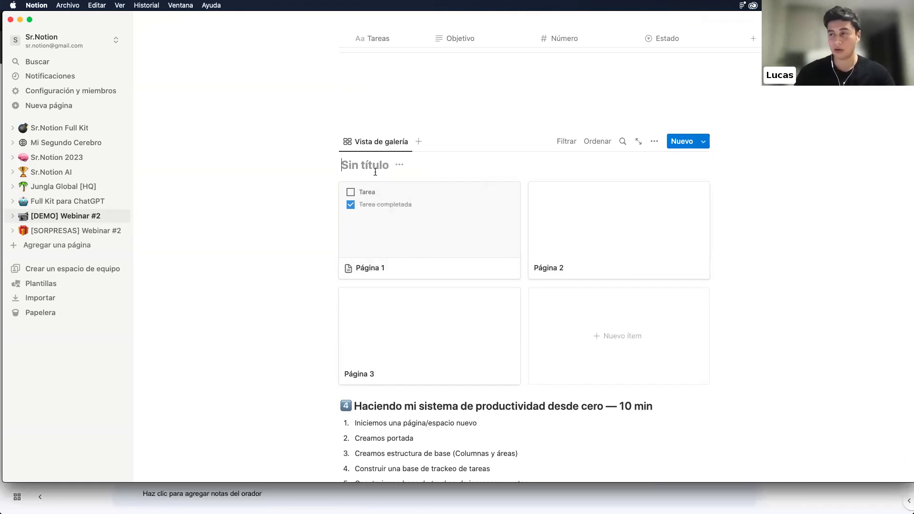
type("´Areas")
left_click(367, 268)
left_click(312, 116)
key("super+a")
type("Marke")
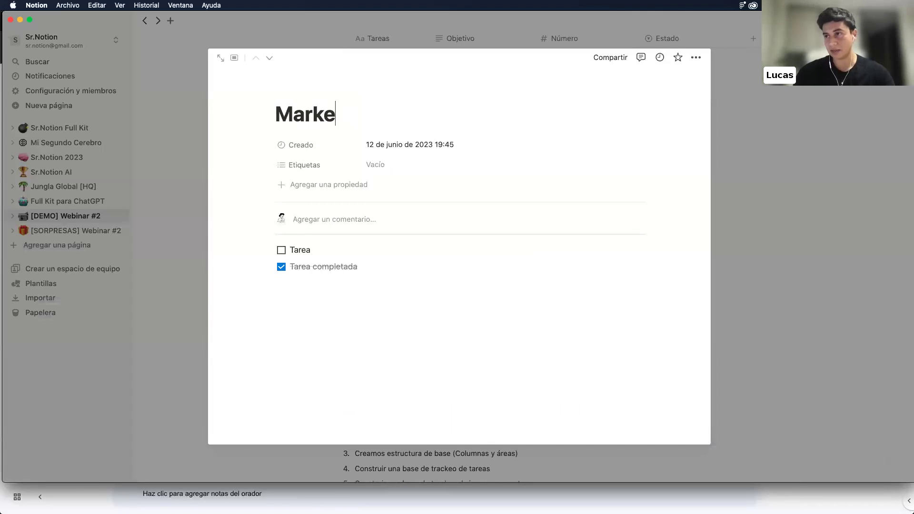
type("ting")
key("Escape")
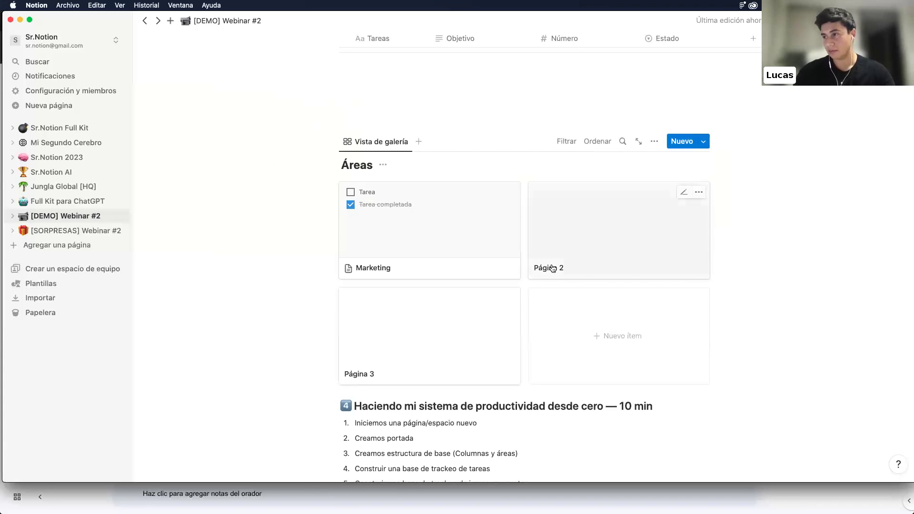
Rename the remaining cards Página 2 and Página 3 to Fianzas and Comercial
left_click(553, 269)
left_click(355, 114)
key("super+a")
type("Fianzas")
key("Escape")
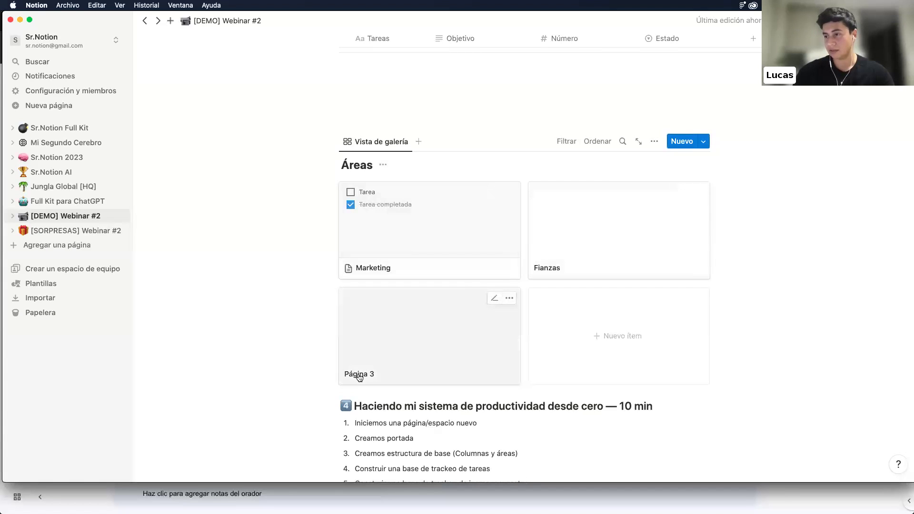
left_click(360, 377)
left_click(358, 114)
key("super+a")
type("Comer")
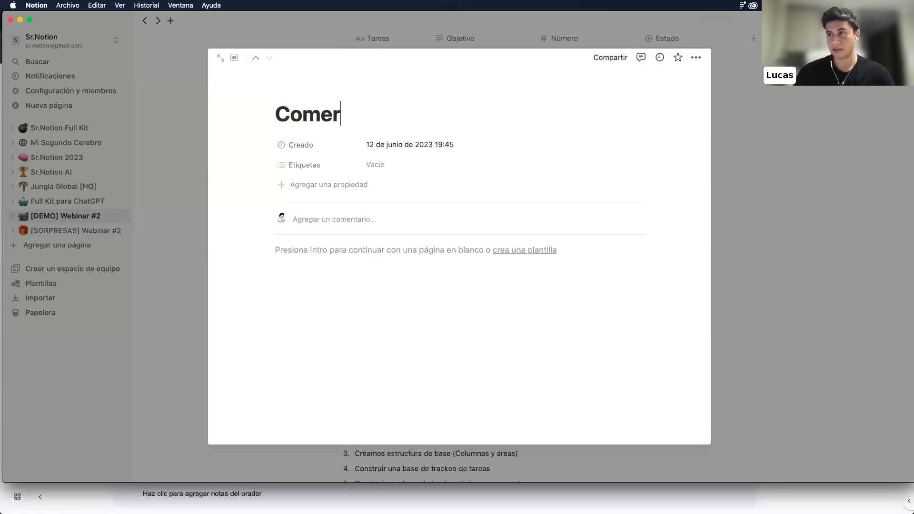
type("cial")
left_click(838, 167)
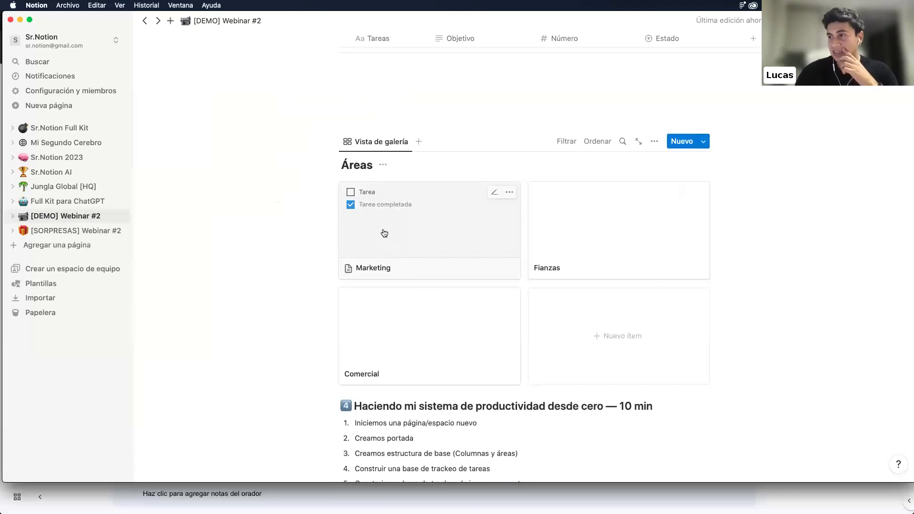
Review the Marketing, Fianzas and Comercial pages one by one
left_click(384, 233)
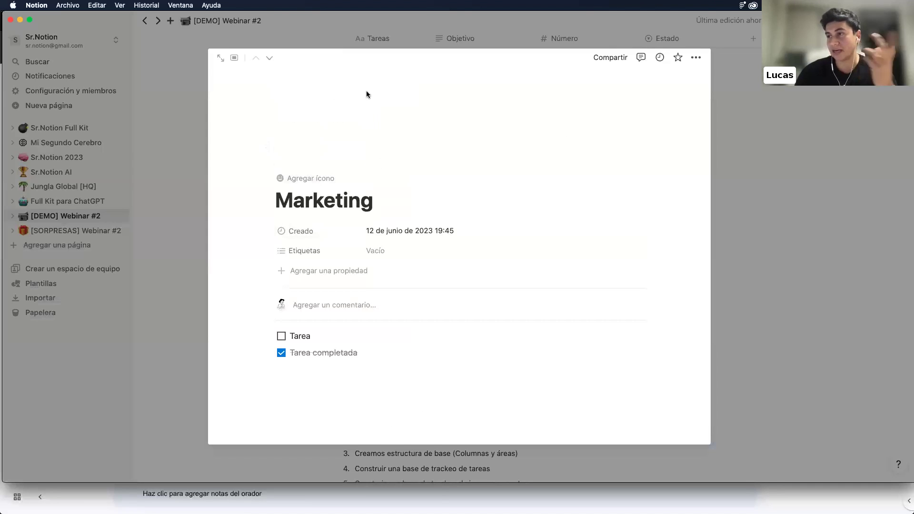
left_click(759, 154)
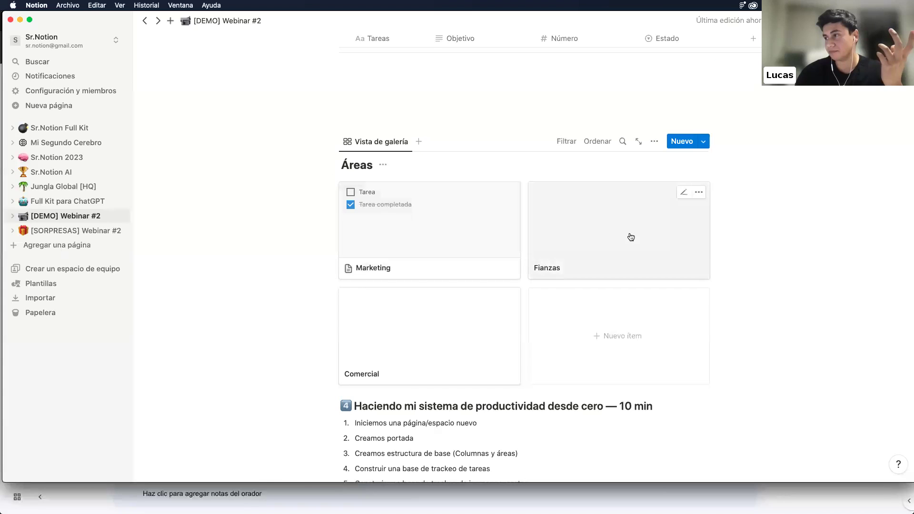
left_click(631, 237)
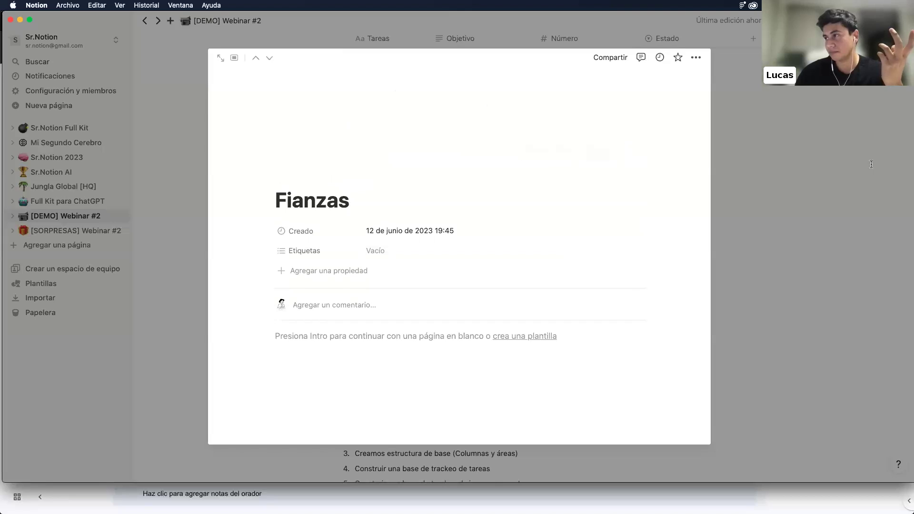
key("Escape")
left_click(421, 342)
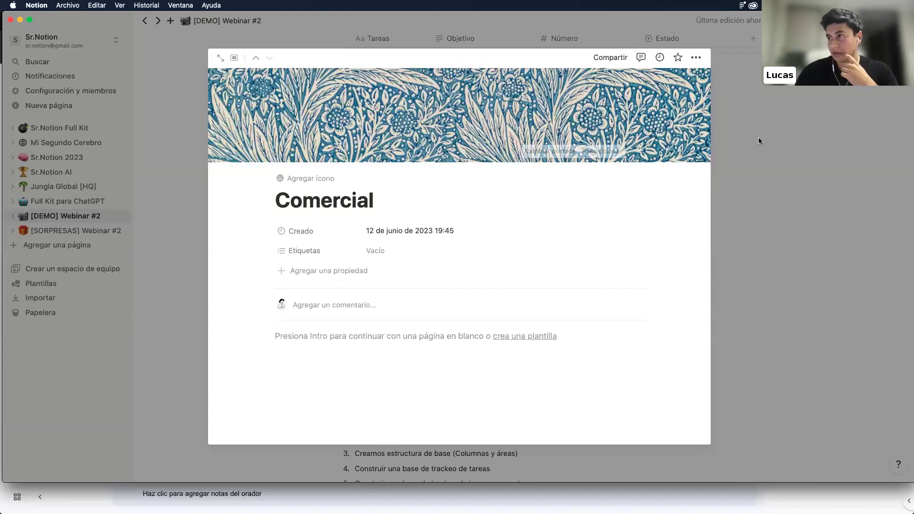
key("Escape")
In the gallery's Diseño settings, set Vista previa de tarjeta to Portada de la página
left_click(655, 142)
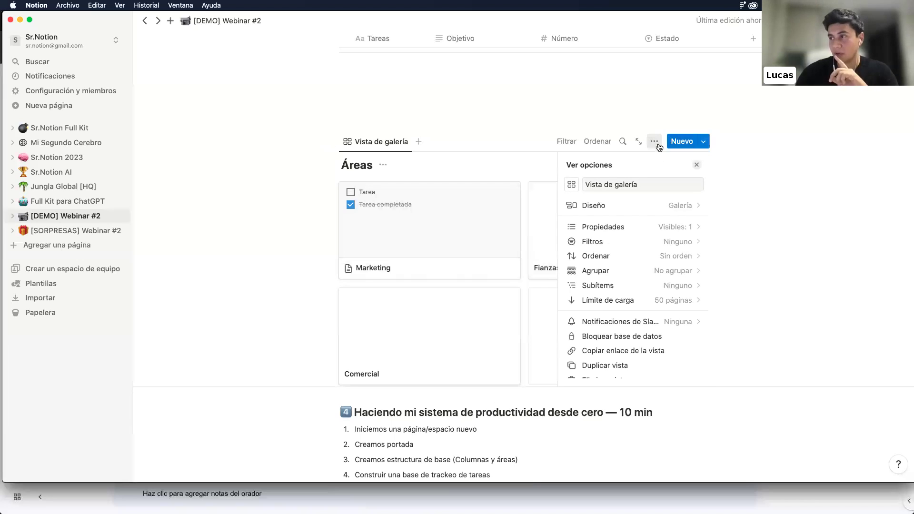
left_click(684, 208)
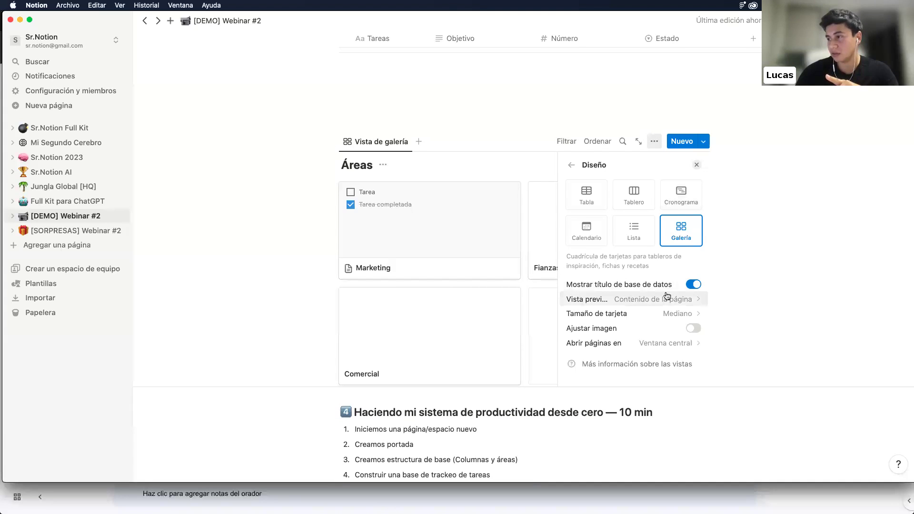
left_click(693, 328)
left_click(693, 330)
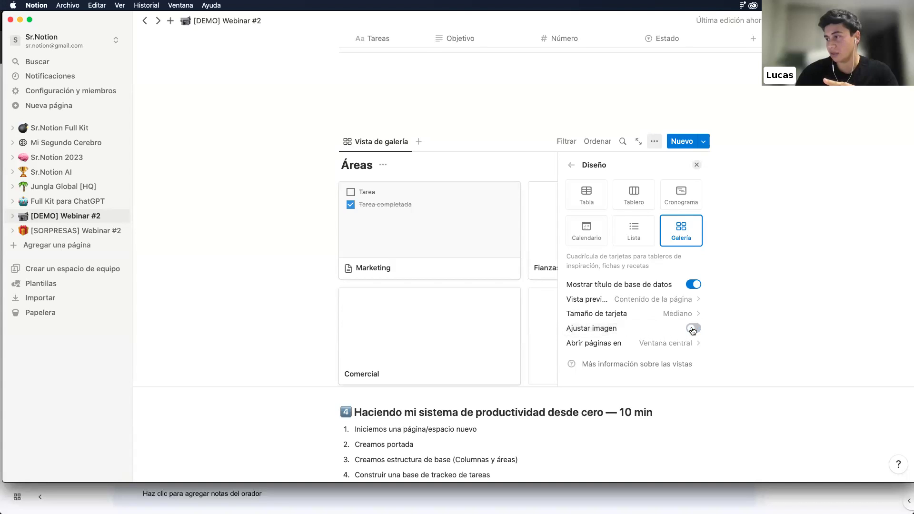
left_click(656, 299)
left_click(644, 331)
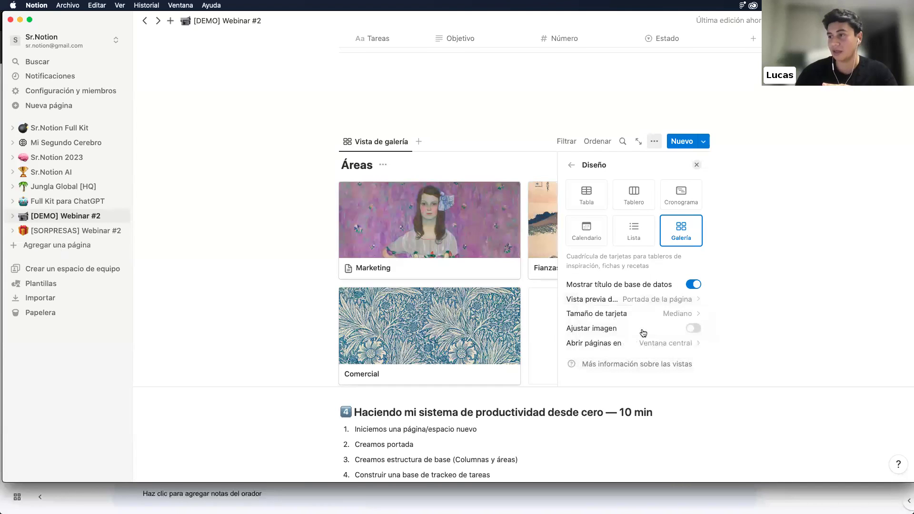
left_click(262, 236)
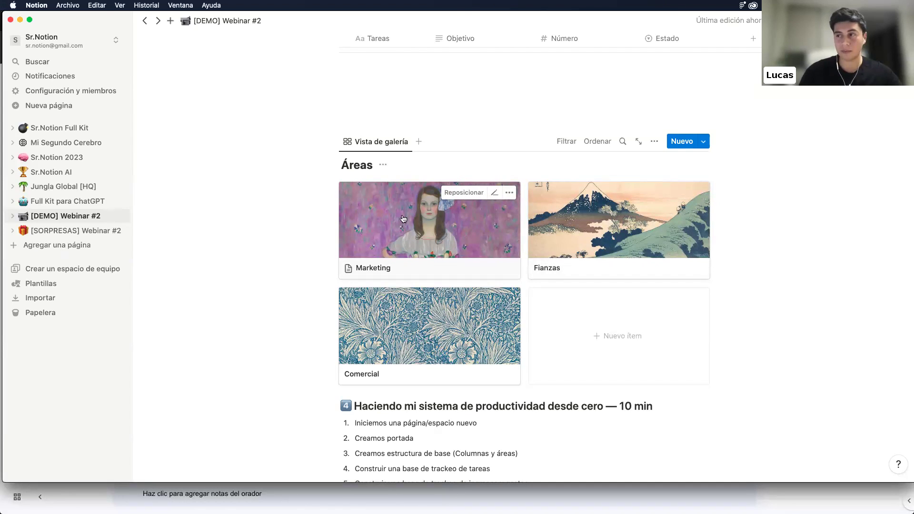
Insert blank lines above the 'Haciendo mi sistema de productividad desde cero' heading
scroll(417, 276, "down", 2)
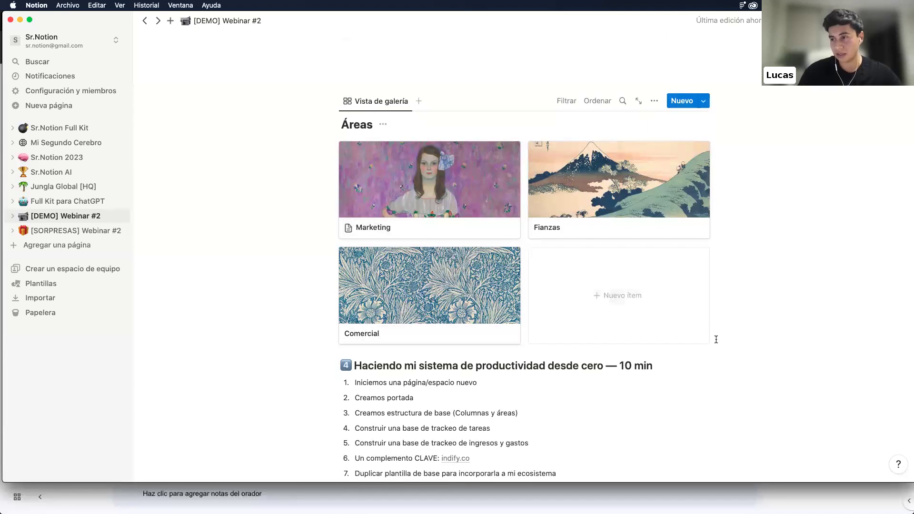
left_click(332, 365)
key("Escape")
left_click(341, 361)
key("Return")
key("Return")
key("Return")
key("Return")
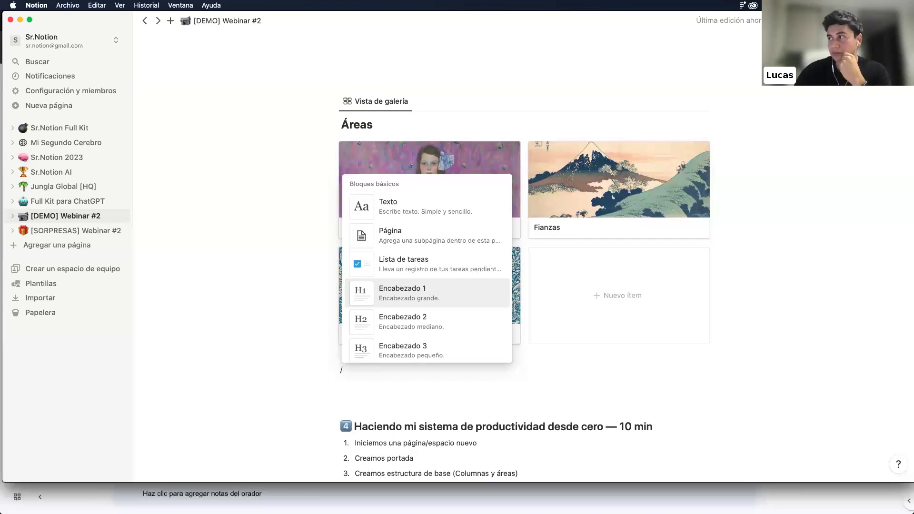
Check the page's recent edits, then delete the stray '/' line below the gallery
left_click(867, 21)
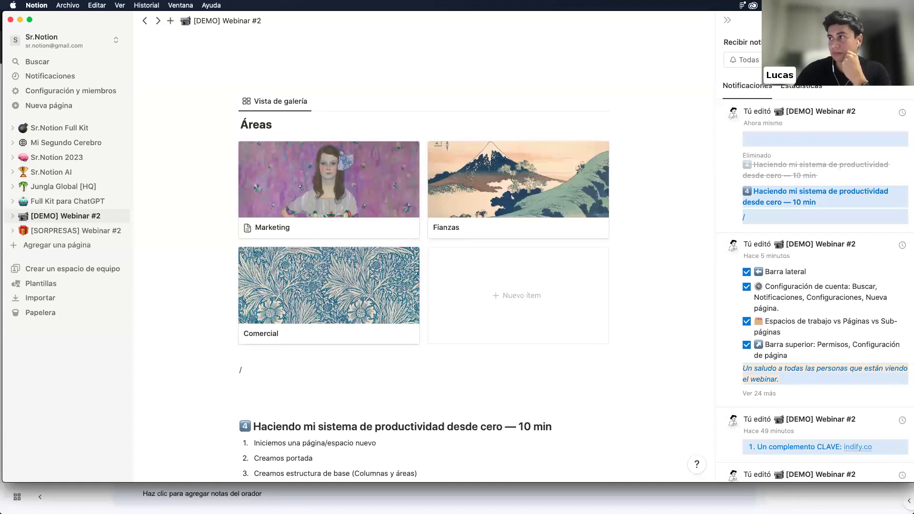
left_click(727, 20)
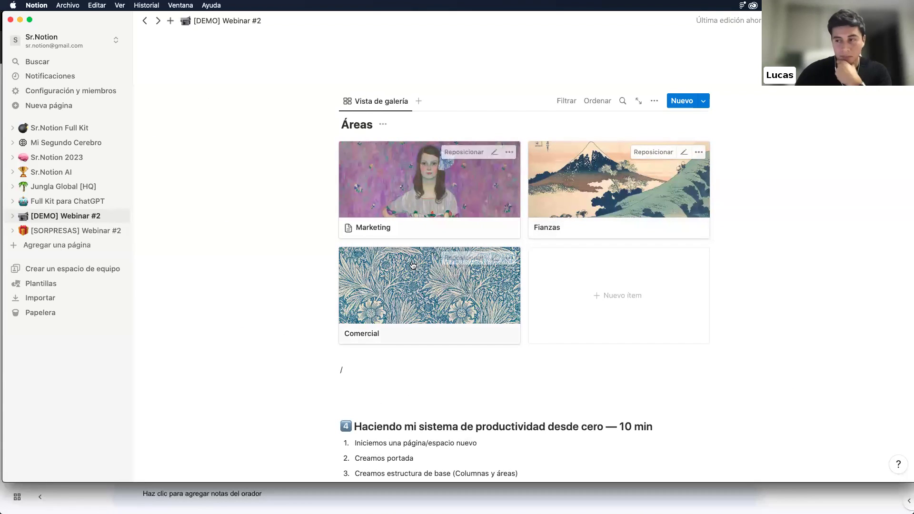
left_click(380, 378)
key("BackSpace")
key("BackSpace")
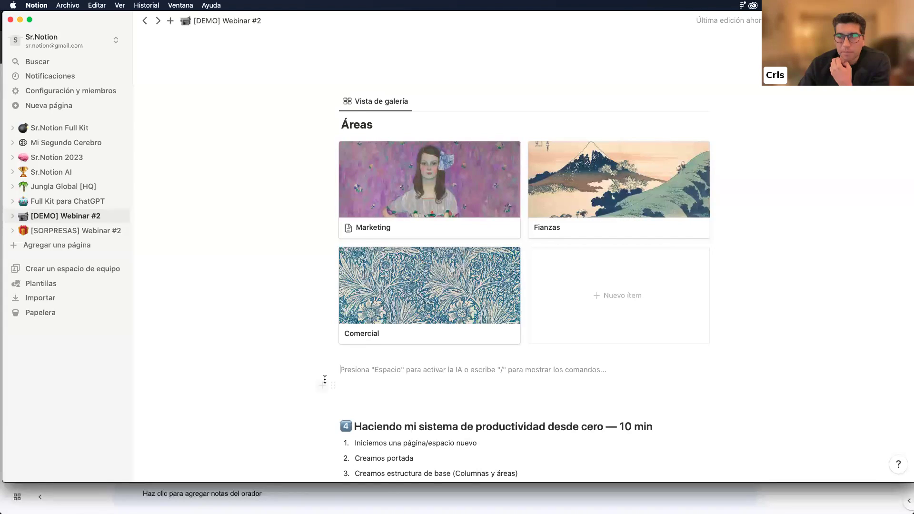
scroll(325, 380, "down", 3)
scroll(324, 379, "up", 1)
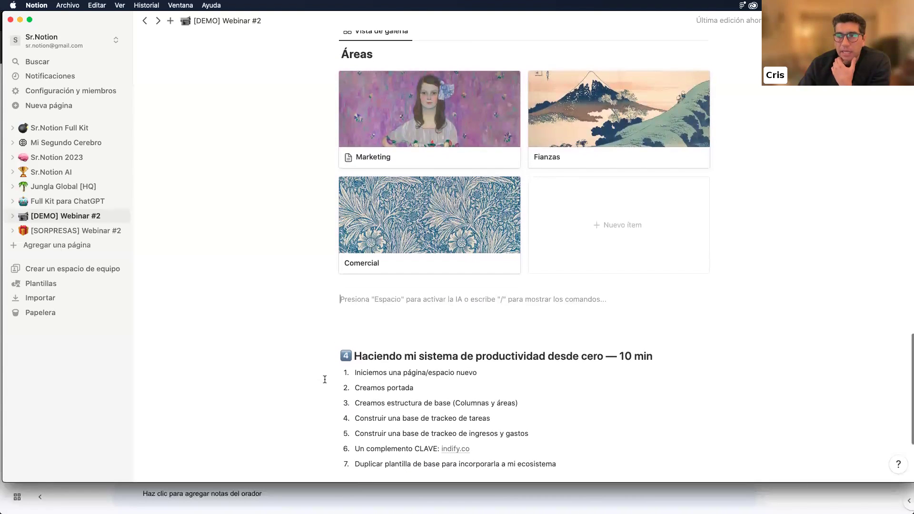
scroll(324, 379, "down", 1)
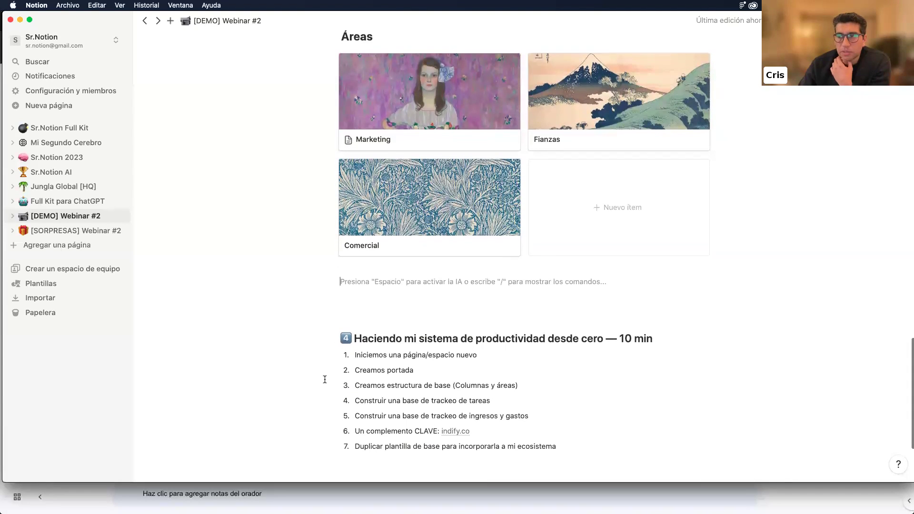
scroll(325, 380, "down", 1)
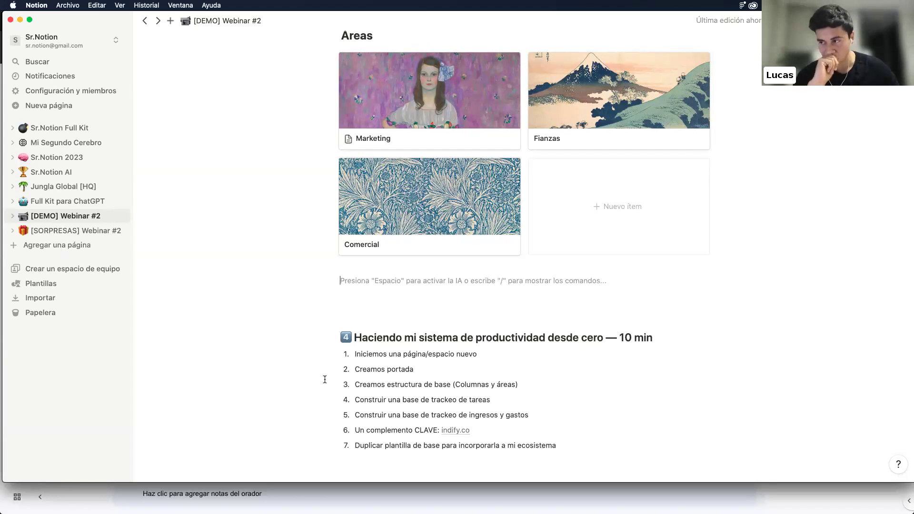
Choose Vista de calendario from the slash menu on the empty line below the Áreas gallery
scroll(421, 257, "down", 1)
scroll(409, 334, "up", 3)
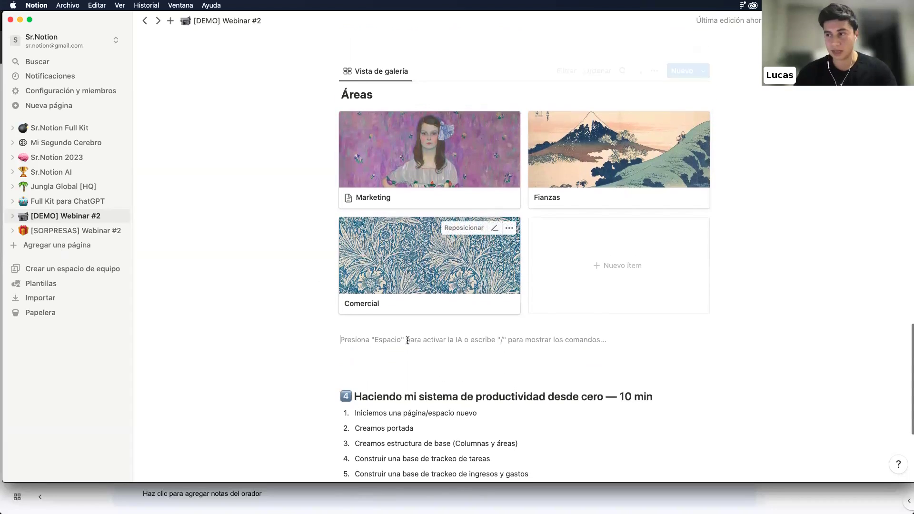
type("/")
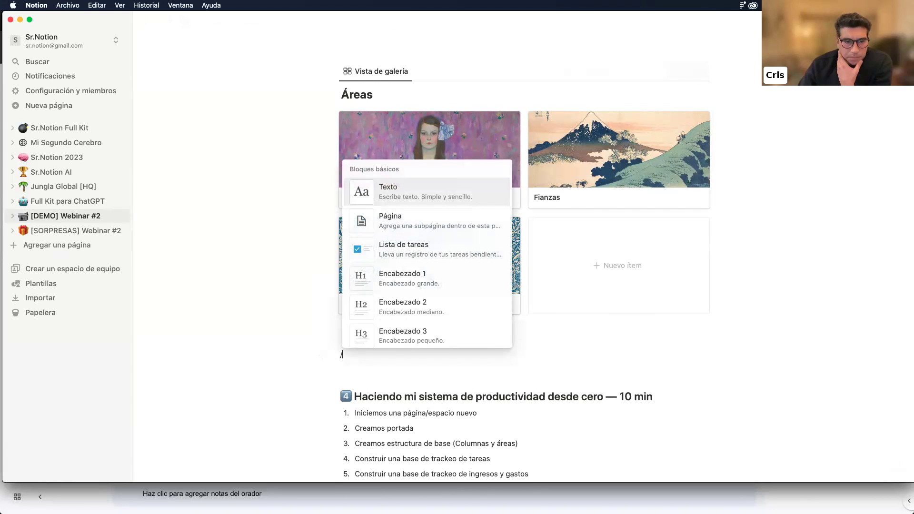
key("Up")
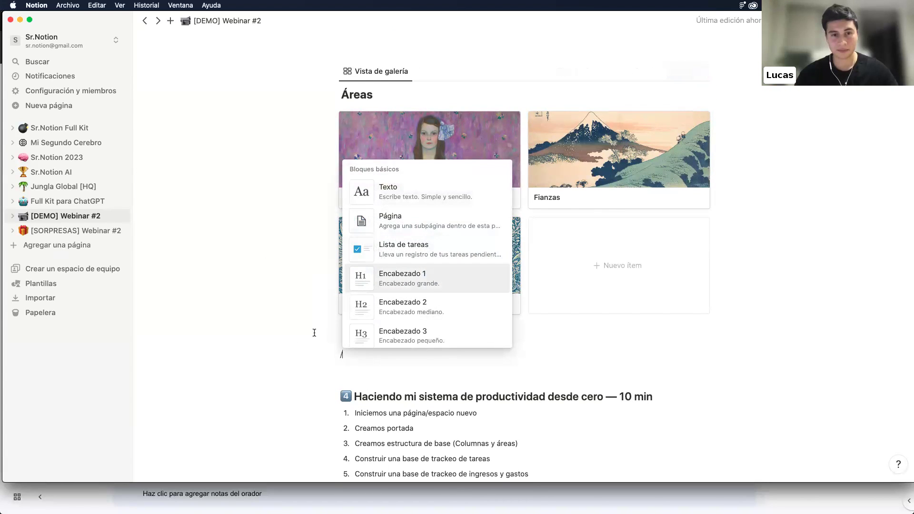
scroll(451, 295, "down", 15)
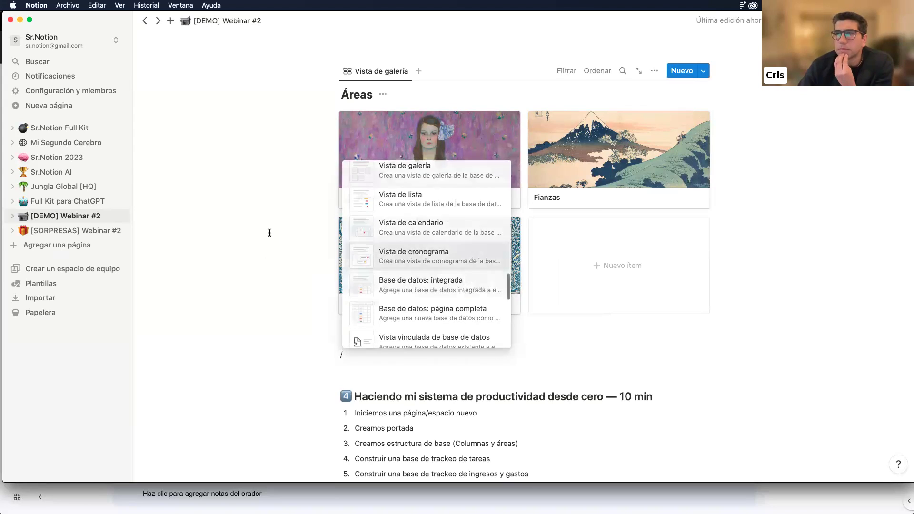
scroll(269, 232, "up", 6)
scroll(270, 232, "up", 1)
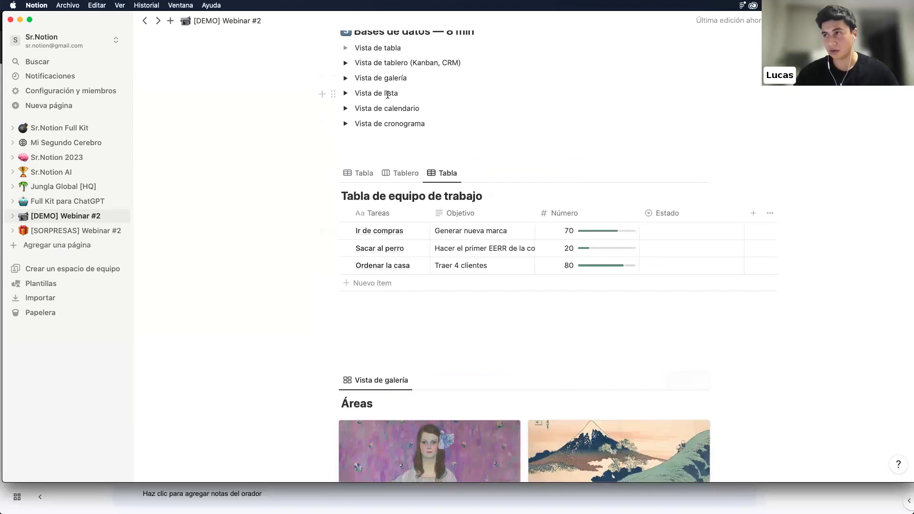
scroll(388, 94, "down", 8)
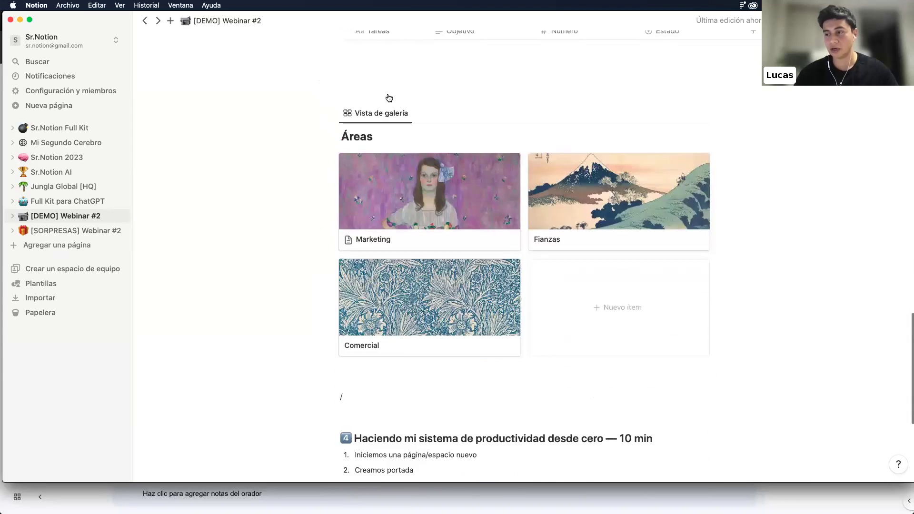
scroll(388, 97, "down", 1)
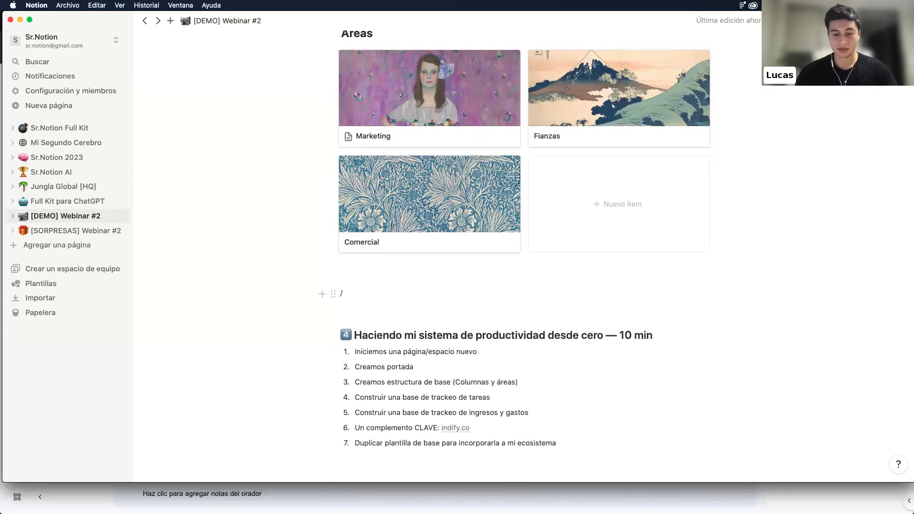
type("vist")
key("BackSpace")
key("BackSpace")
key("BackSpace")
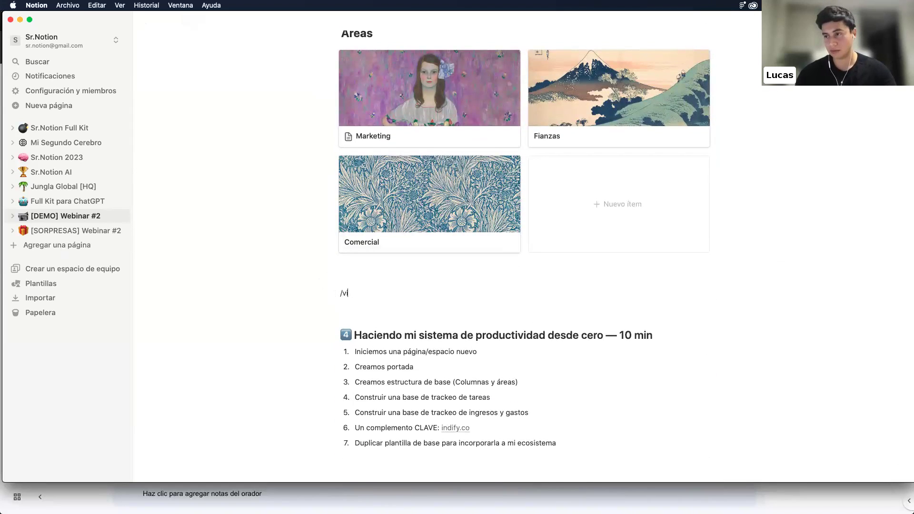
key("BackSpace")
type("/")
scroll(412, 178, "down", 5)
scroll(412, 177, "down", 8)
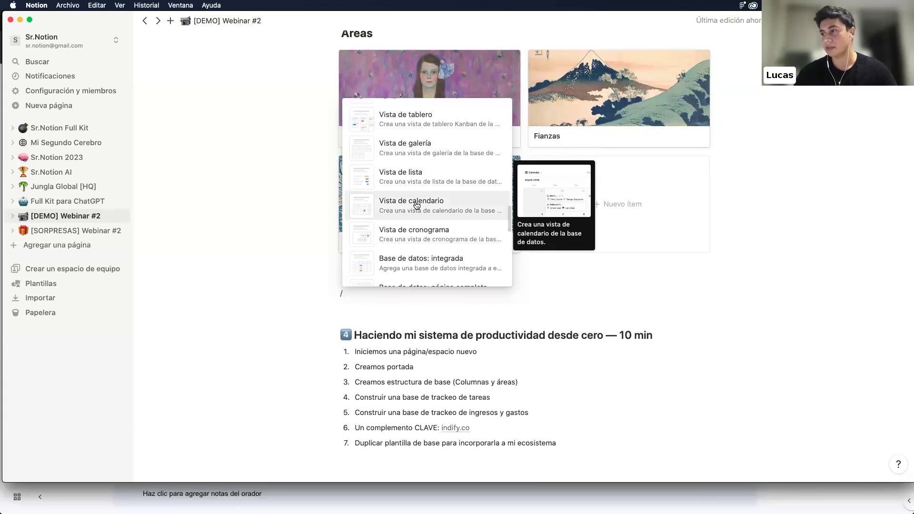
left_click(416, 203)
Create the calendar's new database and add an entry on 13 June 2023
left_click(609, 244)
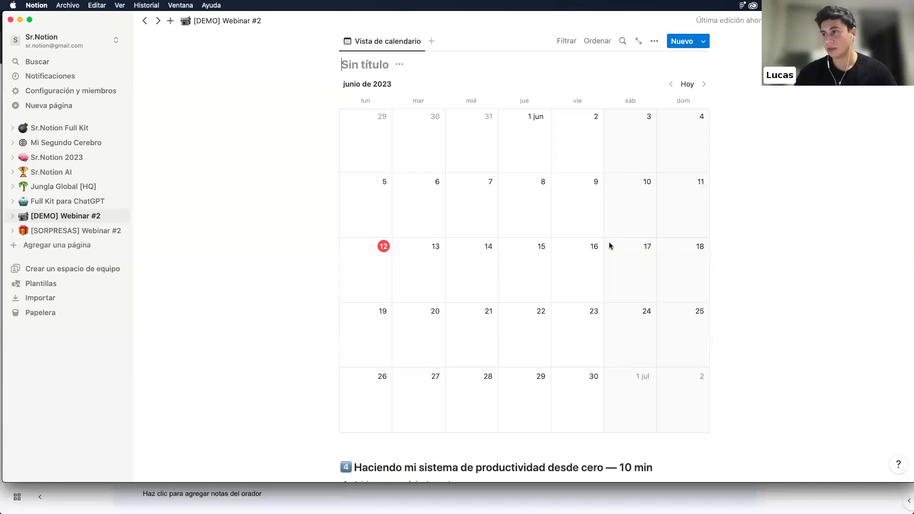
left_click(383, 74)
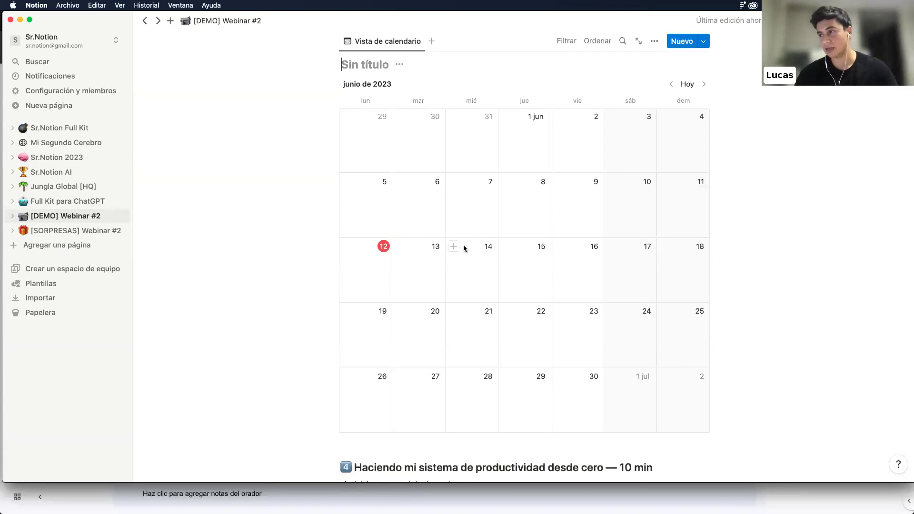
left_click(401, 246)
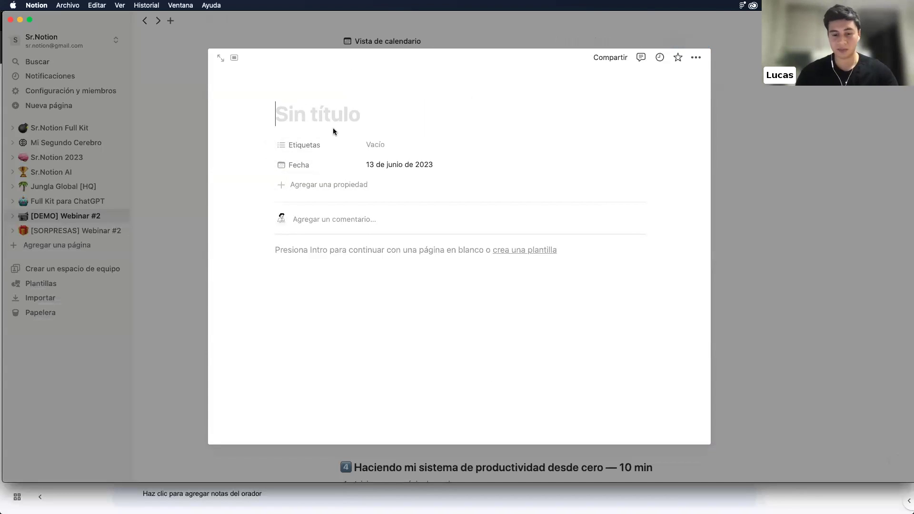
Title the entry 'Hacer el análisis de resultados del webinar' and rename Etiquetas to Responsable
type("Hacer ")
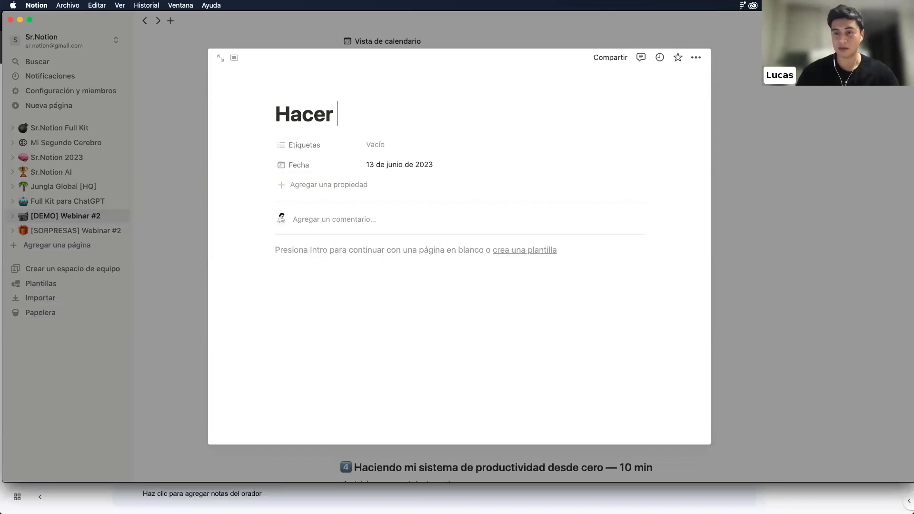
type("el análisis")
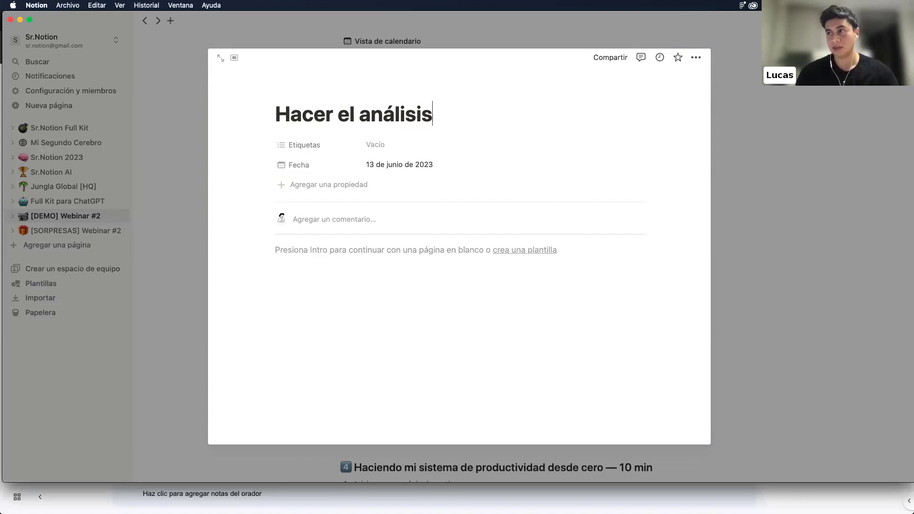
type(" de resultados del webinar")
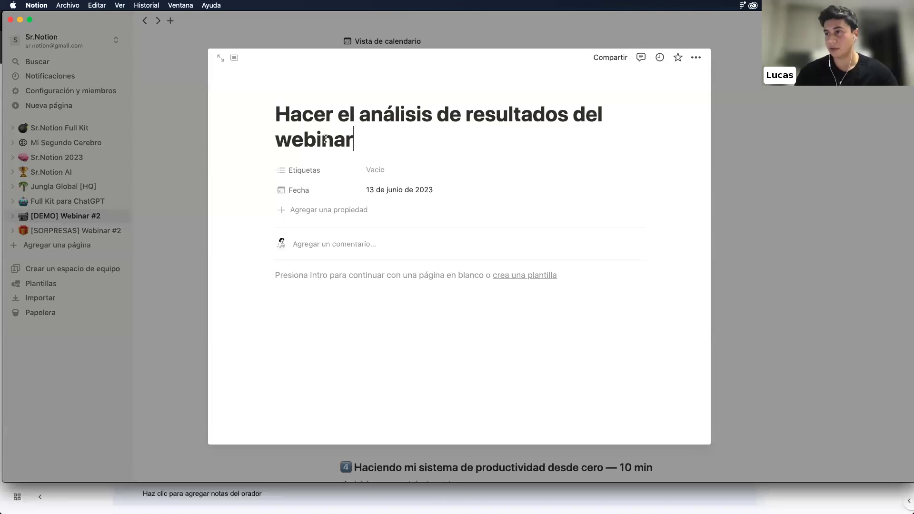
left_click(371, 170)
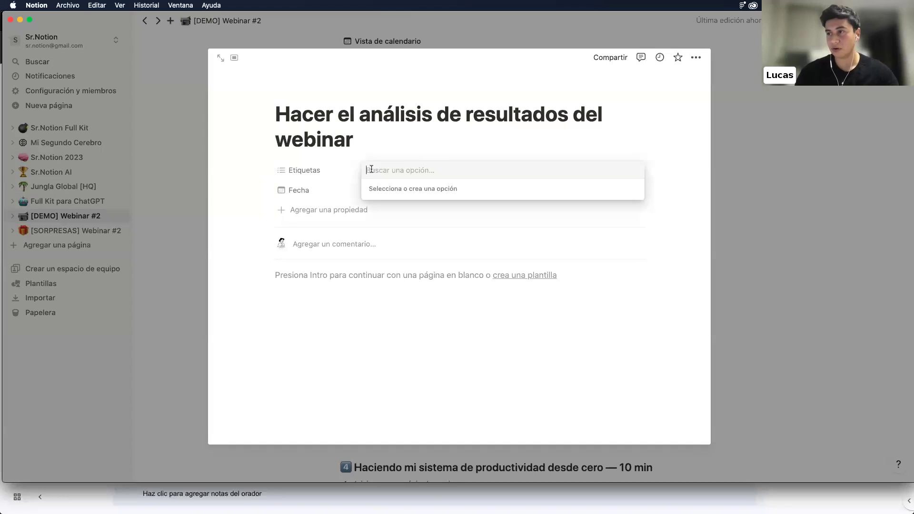
left_click(307, 173)
left_click(307, 173)
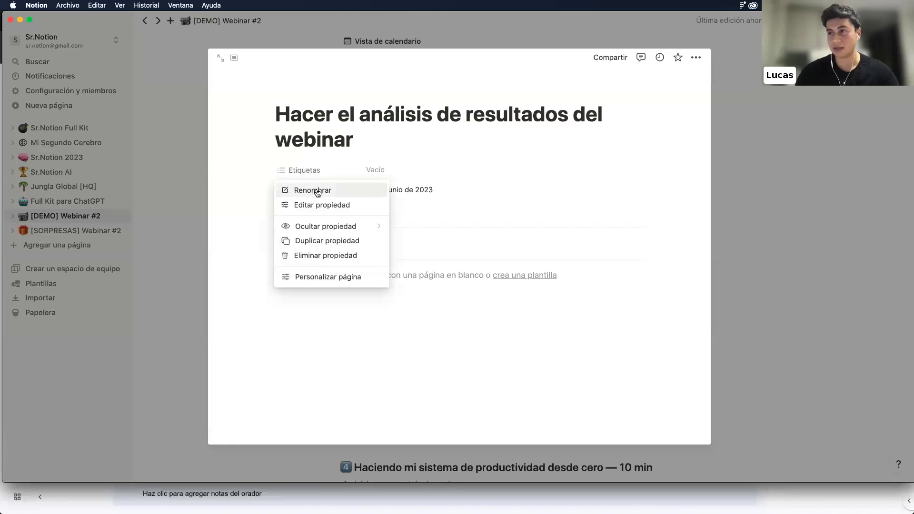
left_click(318, 190)
type("Responsable")
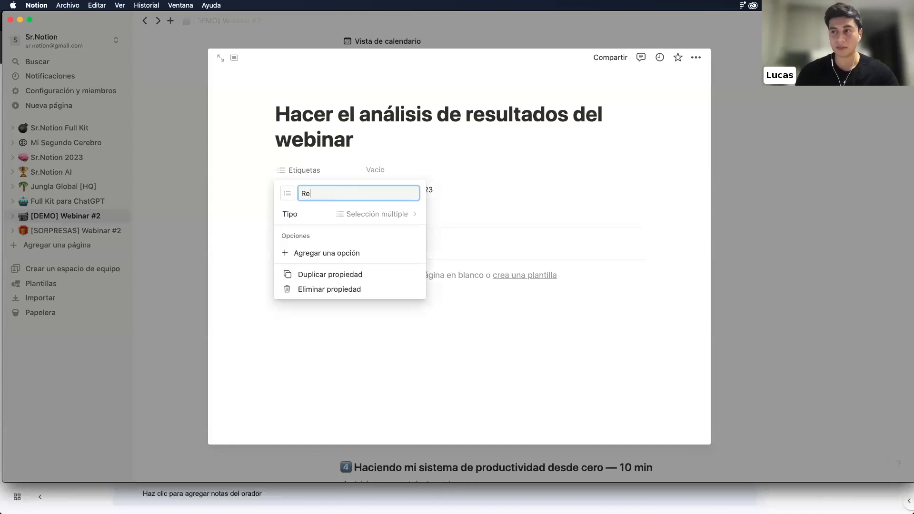
left_click(381, 170)
Fill Responsable with a new option tag naming the assigned person
left_click(377, 191)
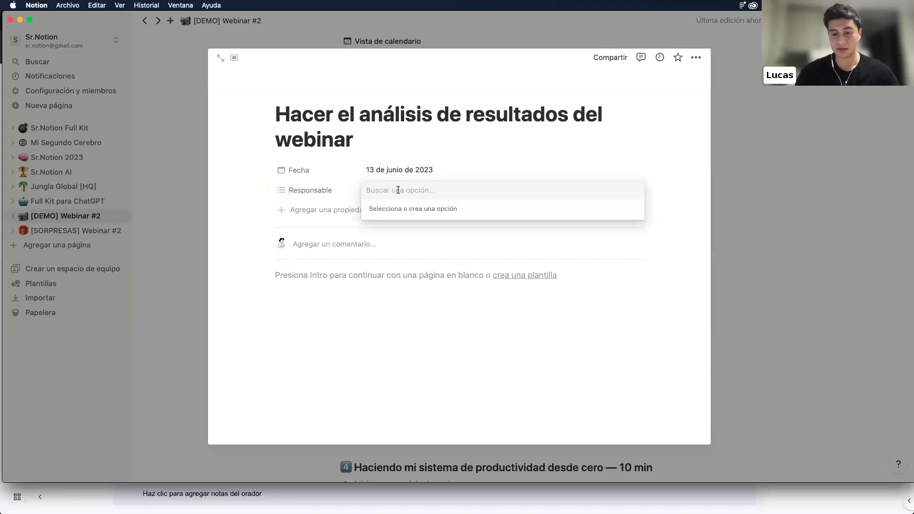
type("Pato")
key("Return")
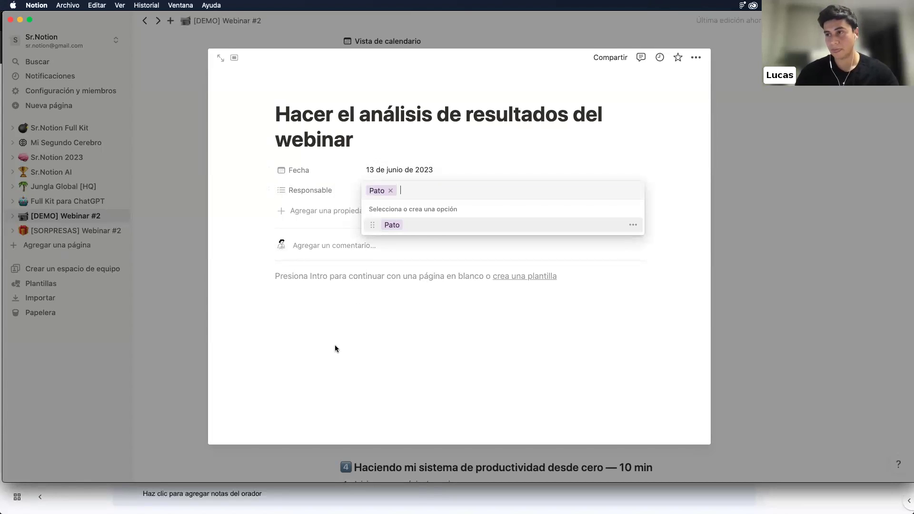
left_click(335, 347)
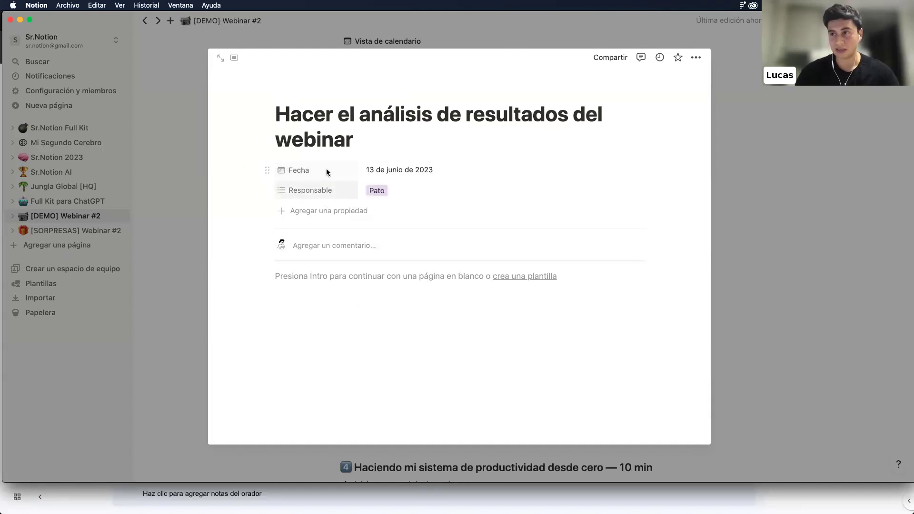
Close the task, reopen it from its 13 June card, and place the caret in its body
left_click(193, 206)
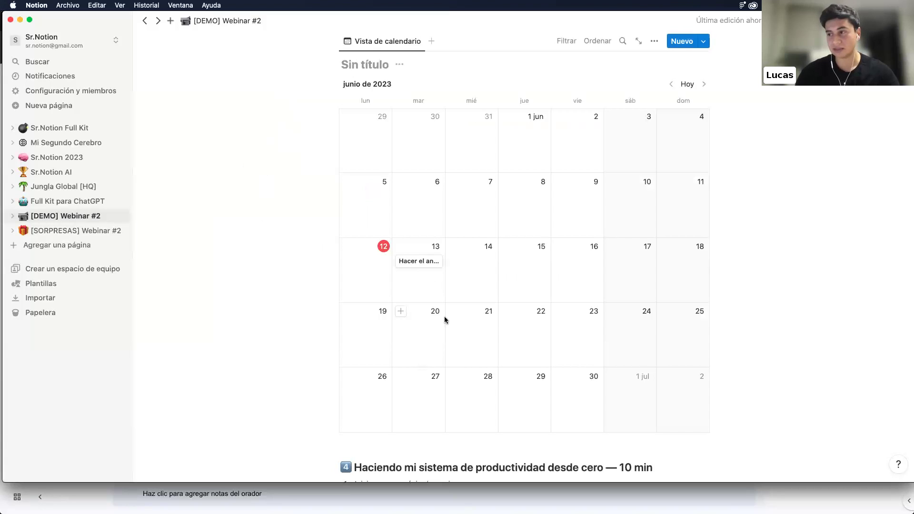
left_click(411, 262)
left_click(338, 313)
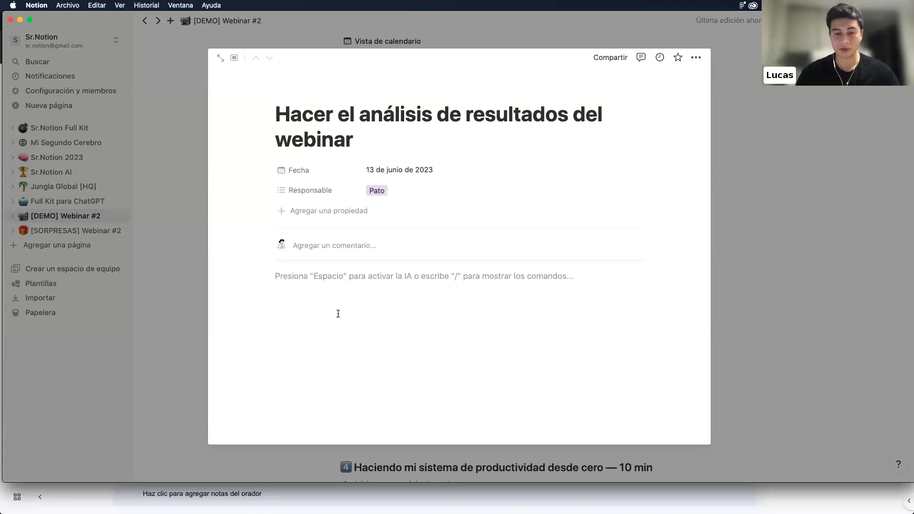
type("/")
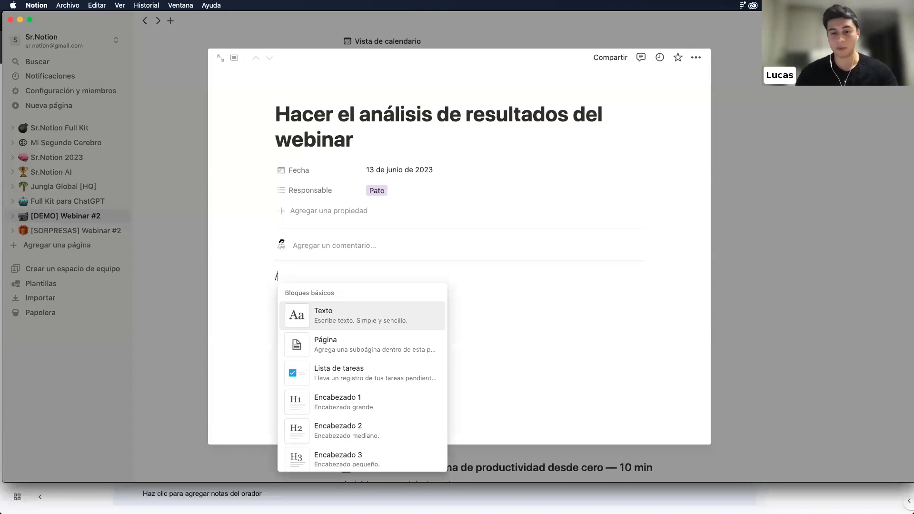
key("BackSpace")
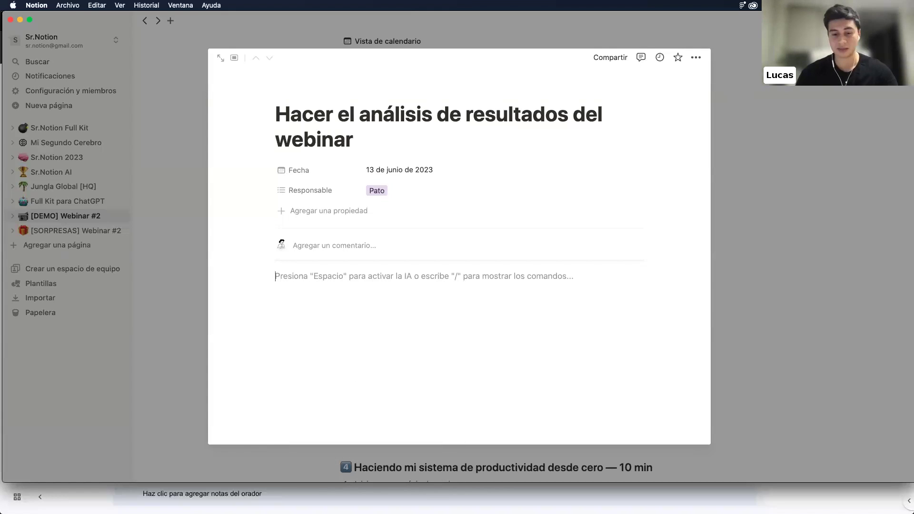
Add a Texto property with the value 'Hacer ppt de los resultados a gran escala'
left_click(294, 211)
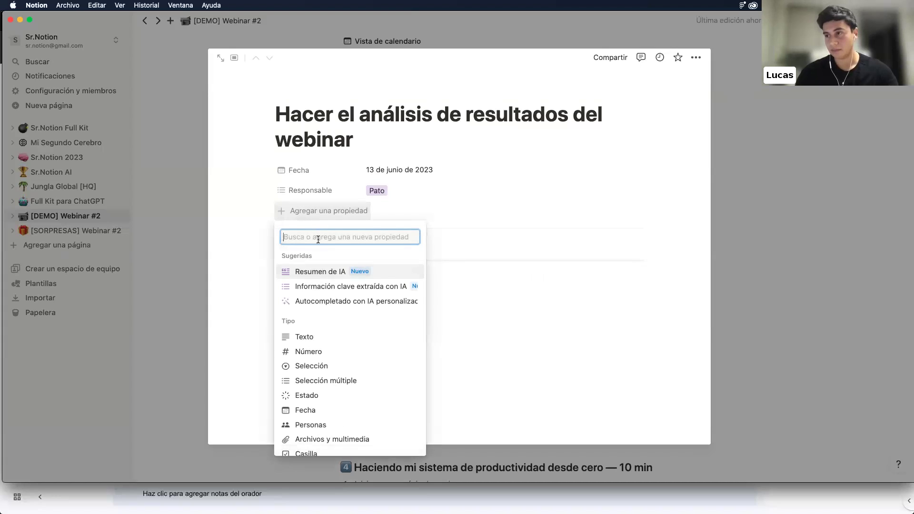
left_click(305, 338)
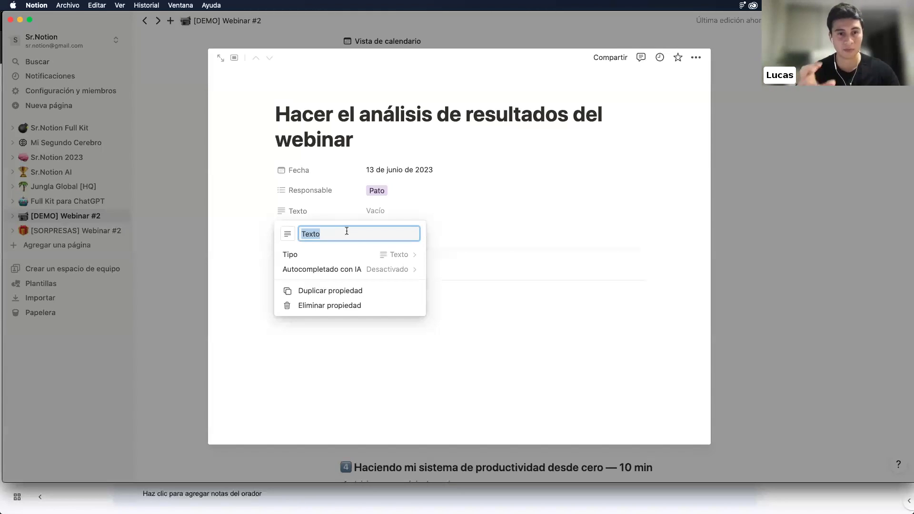
left_click(398, 208)
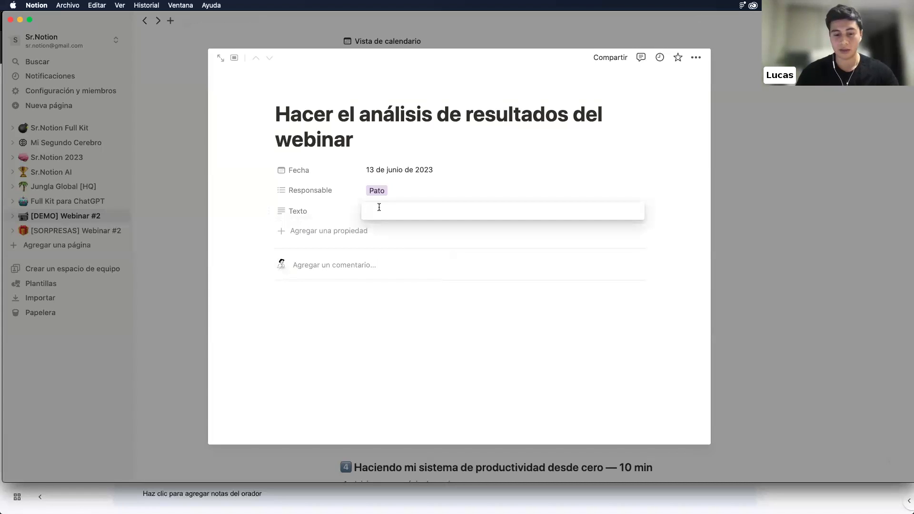
type("Hacer ppt de los resultados a gran escala")
key("Return")
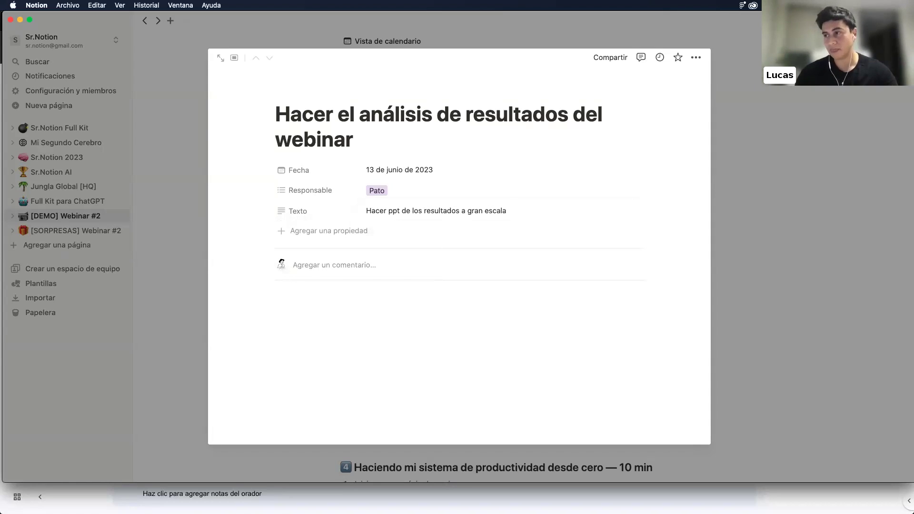
Return to the June 2023 calendar and add empty lines beneath it
left_click(170, 249)
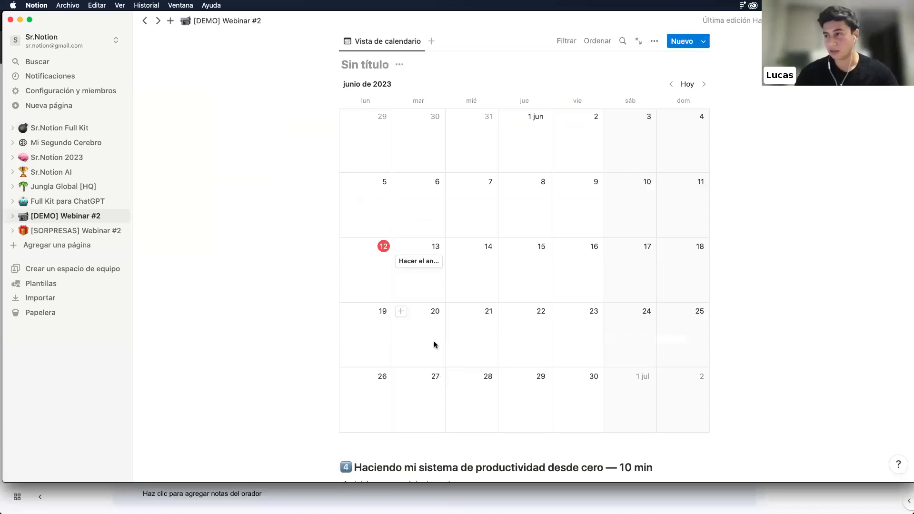
scroll(384, 163, "down", 3)
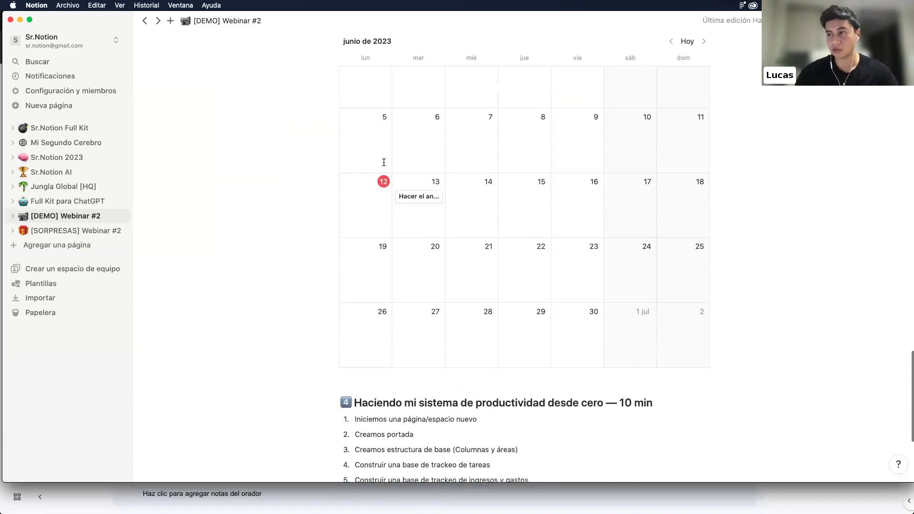
scroll(384, 163, "down", 2)
left_click(395, 340)
key("Return")
key("Return")
key("Return")
key("Return")
key("Return")
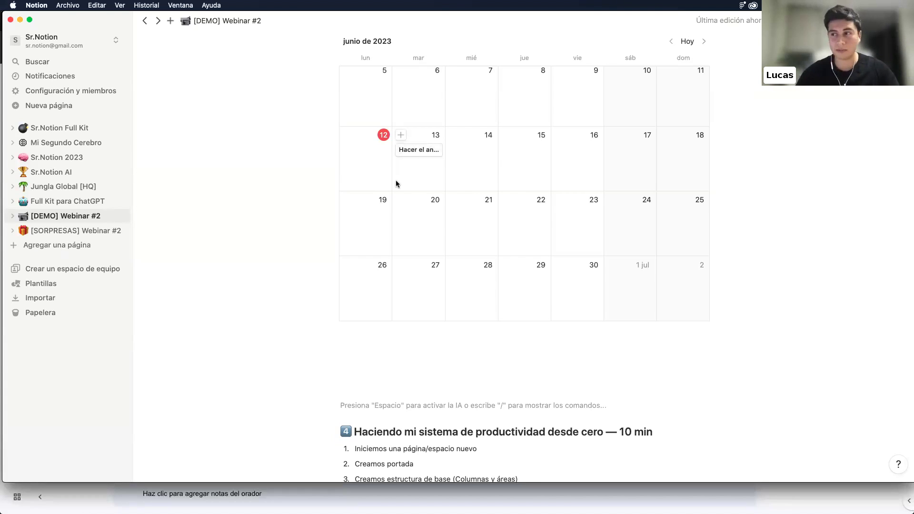
scroll(430, 186, "up", 2)
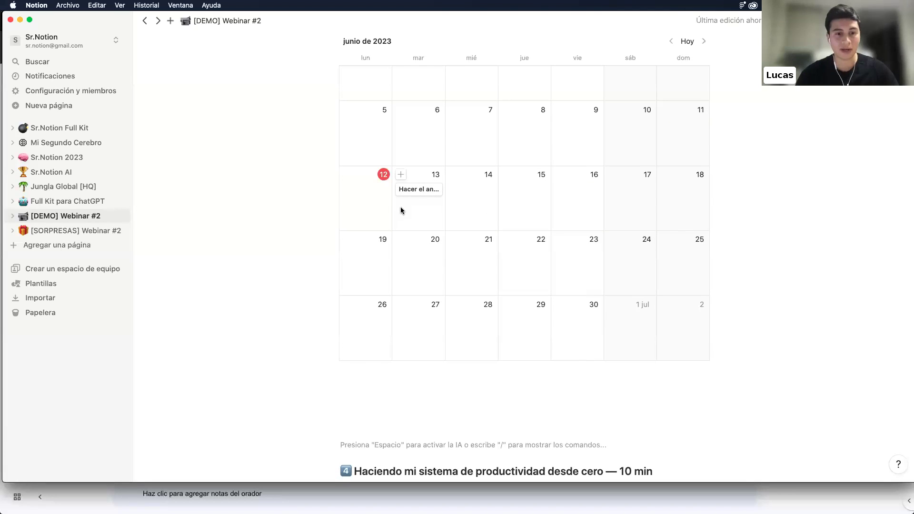
Insert a Vista de cronograma block with a new database below the calendar
left_click(382, 408)
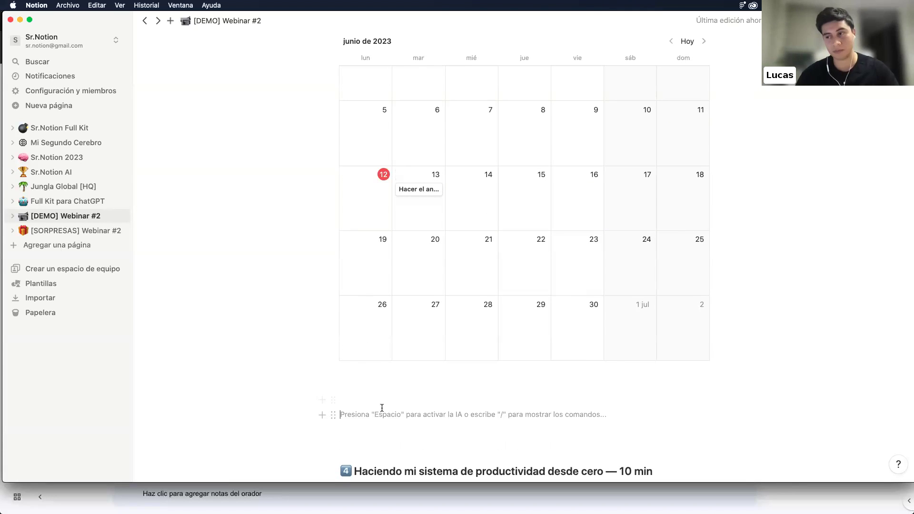
type("/")
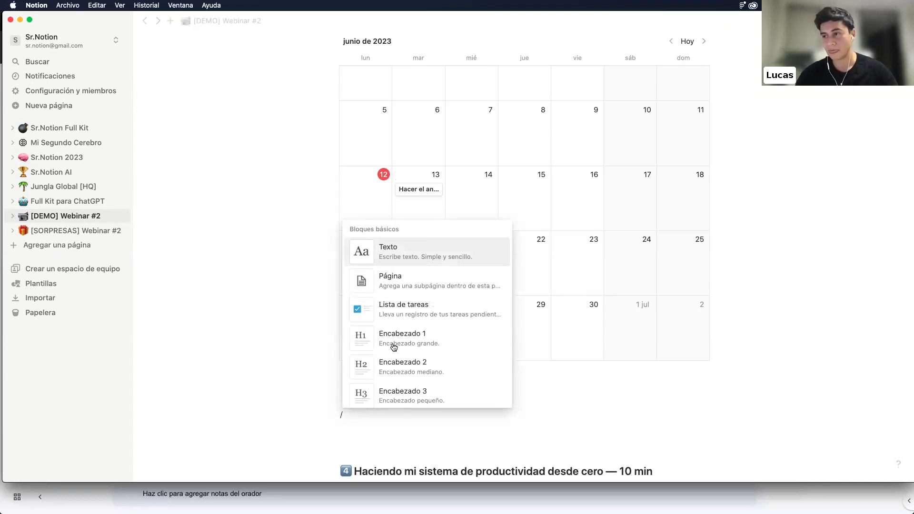
scroll(394, 345, "down", 3)
scroll(396, 343, "down", 15)
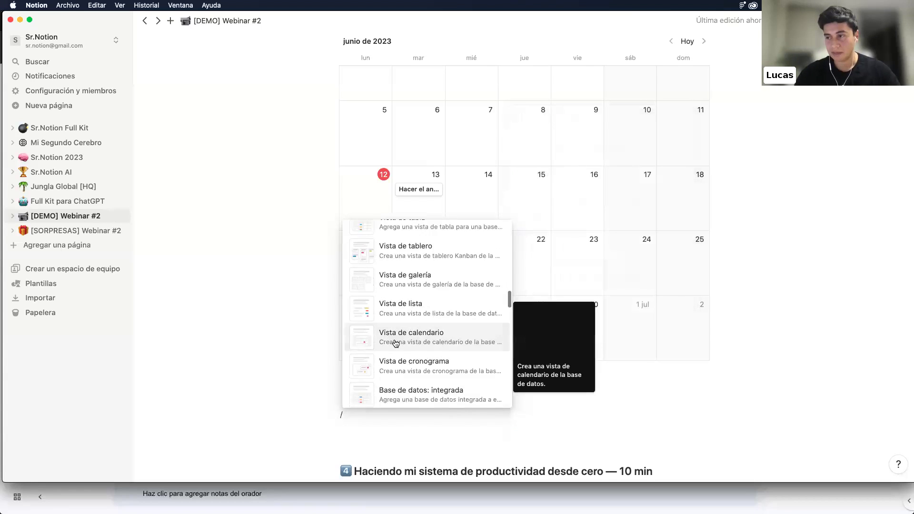
scroll(396, 343, "down", 1)
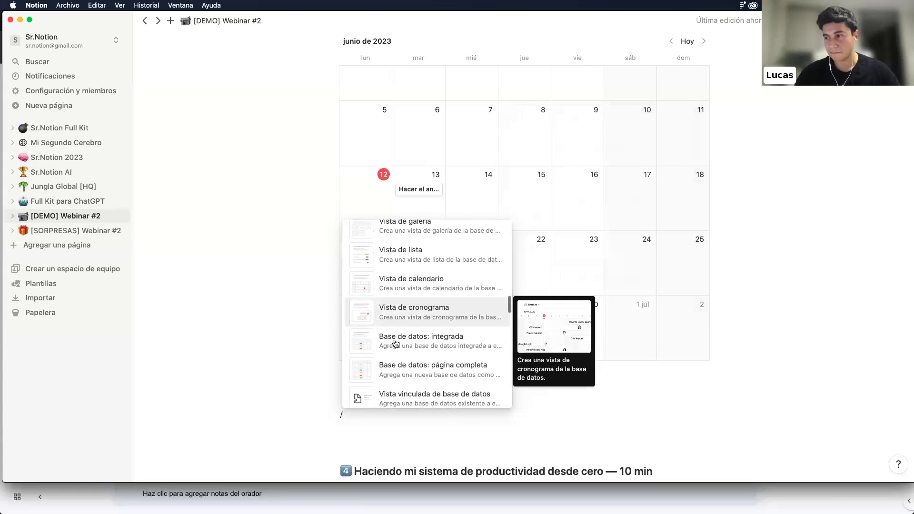
left_click(398, 315)
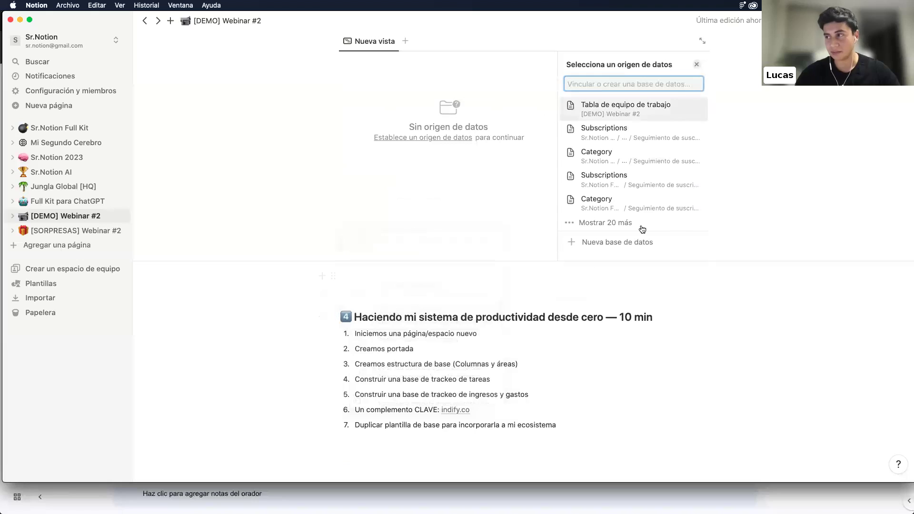
left_click(614, 243)
Make Tarjeta 1 a blocking dependency of Tarjeta 3 on the timeline
scroll(487, 214, "up", 2)
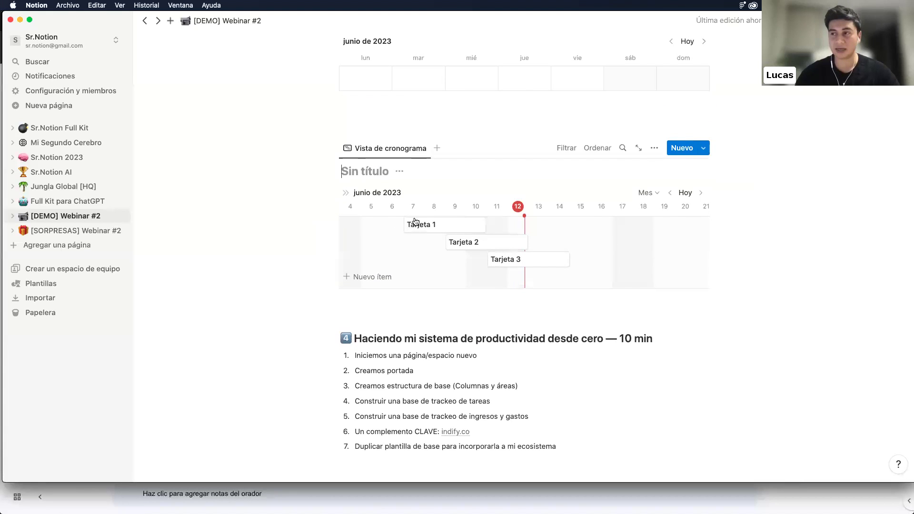
scroll(425, 191, "up", 5)
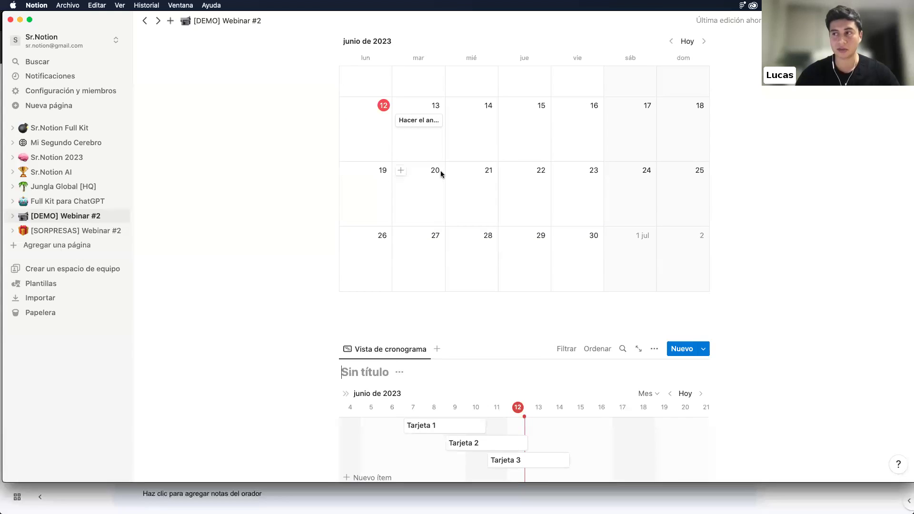
scroll(439, 174, "down", 2)
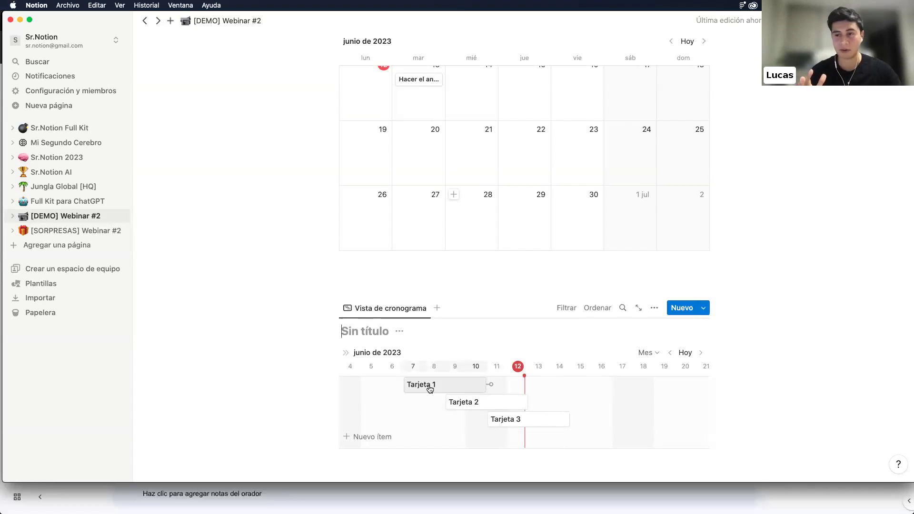
left_click_drag(430, 389, 500, 388)
left_click_drag(557, 385, 560, 418)
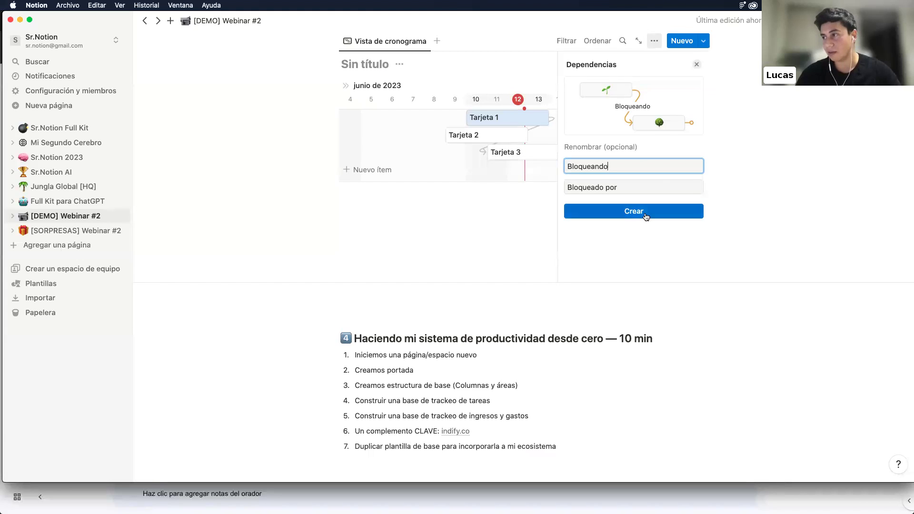
left_click(697, 64)
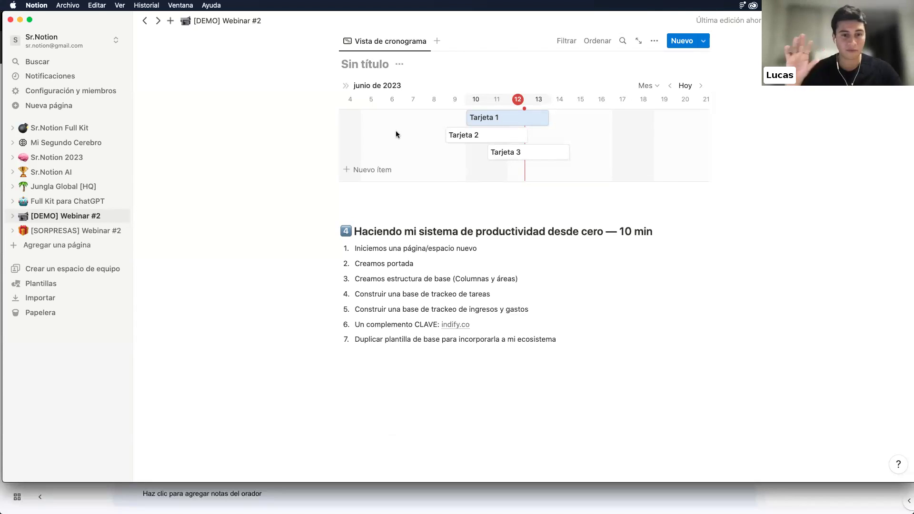
Insert empty lines below the section heading and below numbered list item 1
left_click(553, 240)
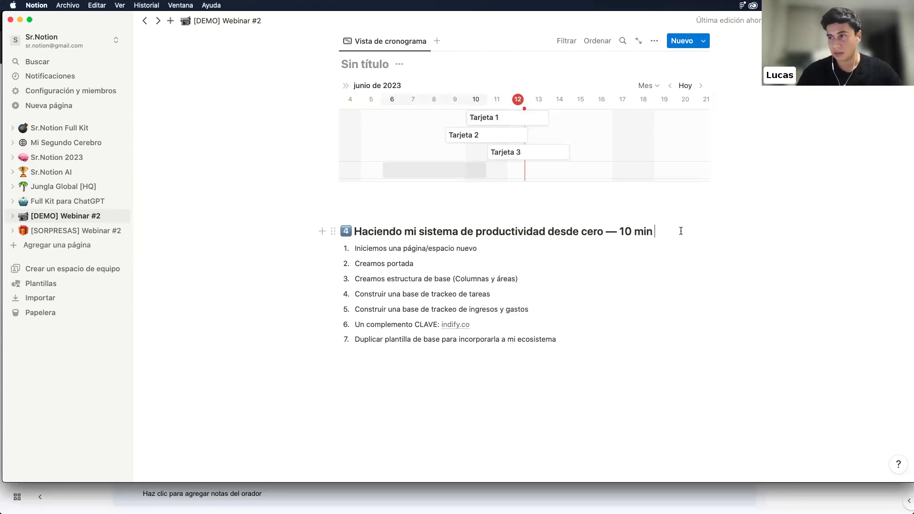
key("Return")
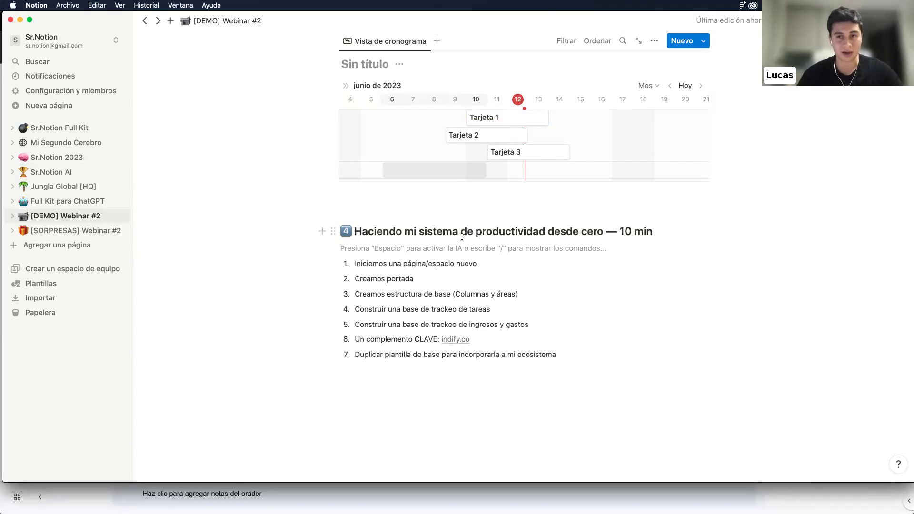
left_click(489, 262)
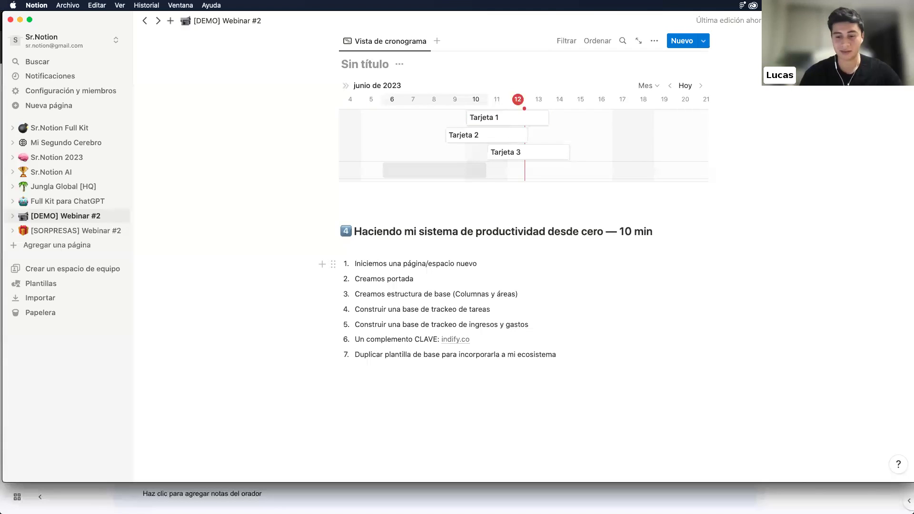
key("Return")
key("Return")
key("Return")
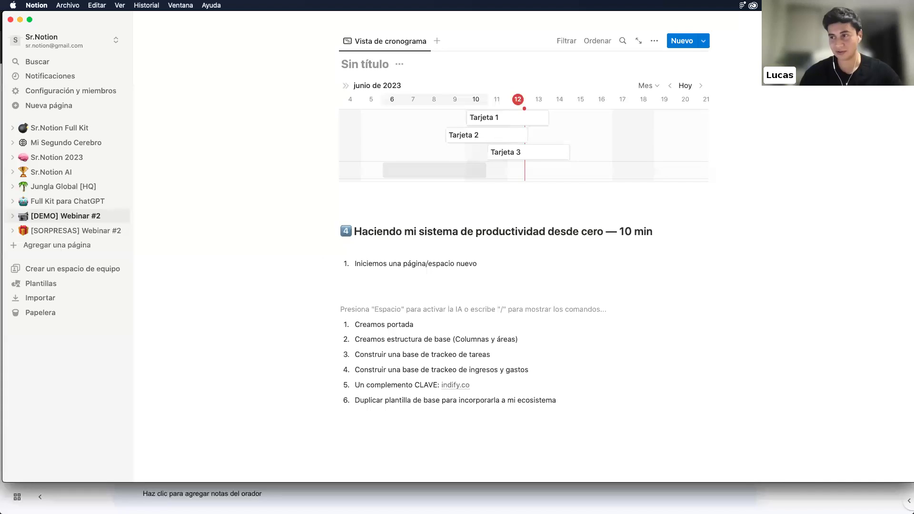
key("Up")
key("Up")
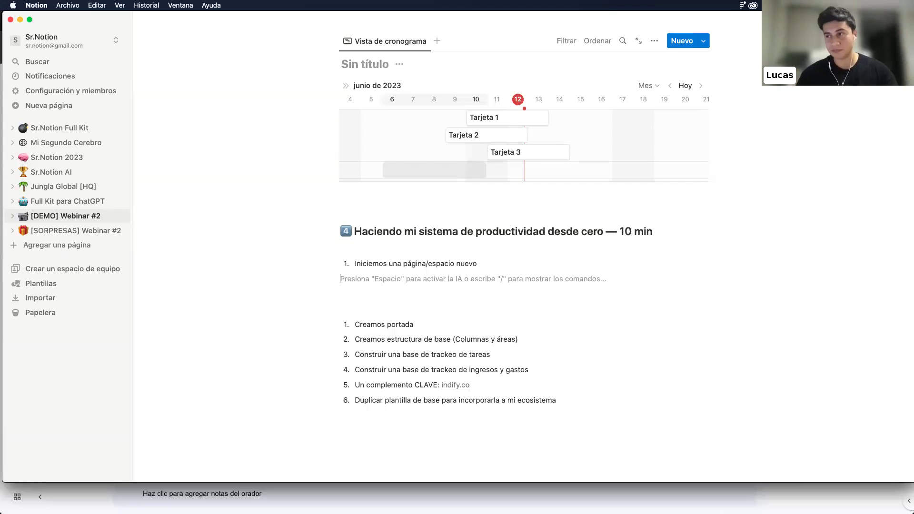
key("Return")
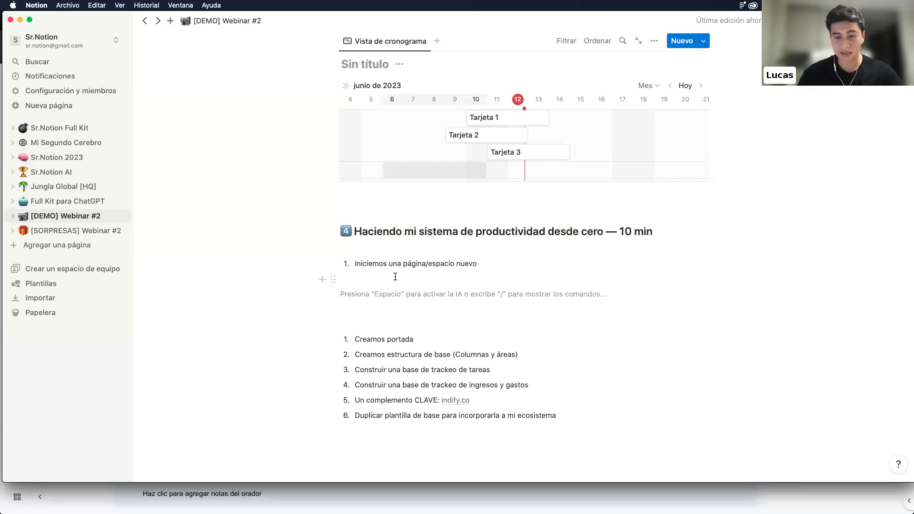
Create a new subpage titled 'Ejemplo Webinar' in the empty block
type("/")
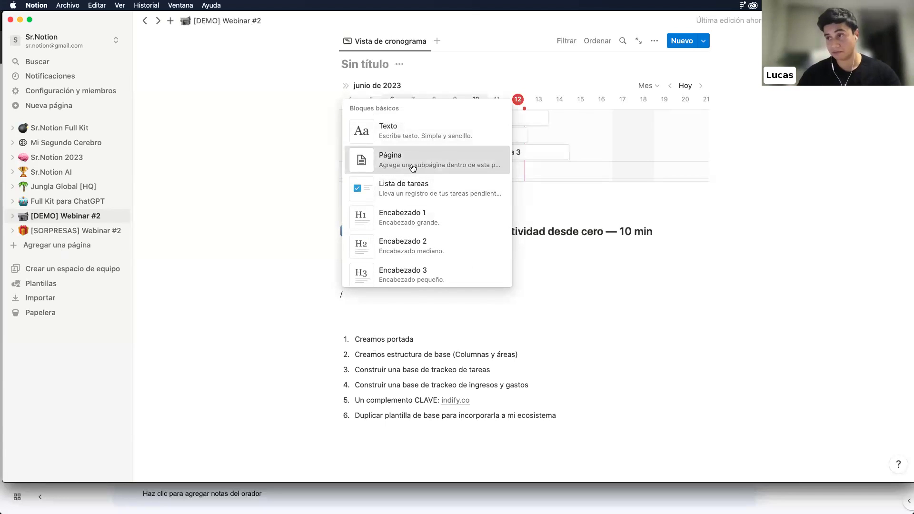
left_click(413, 168)
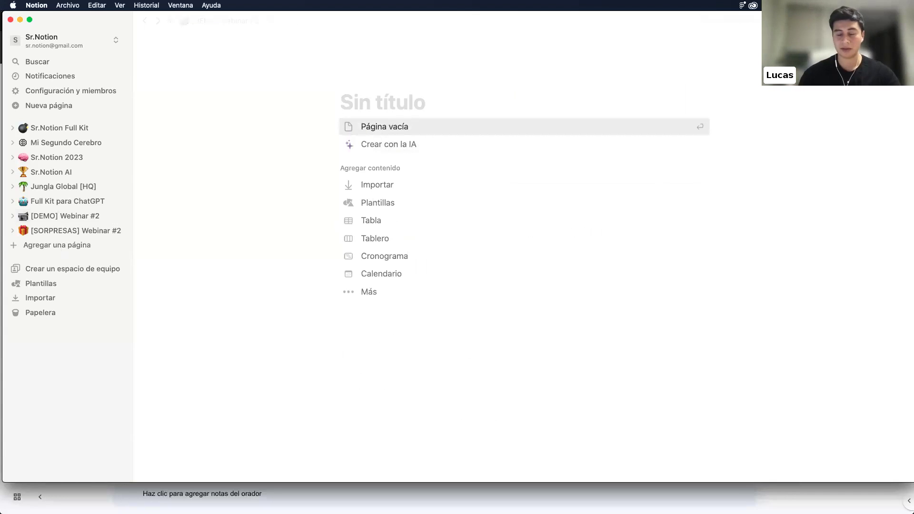
type("Ejemplo Webinar")
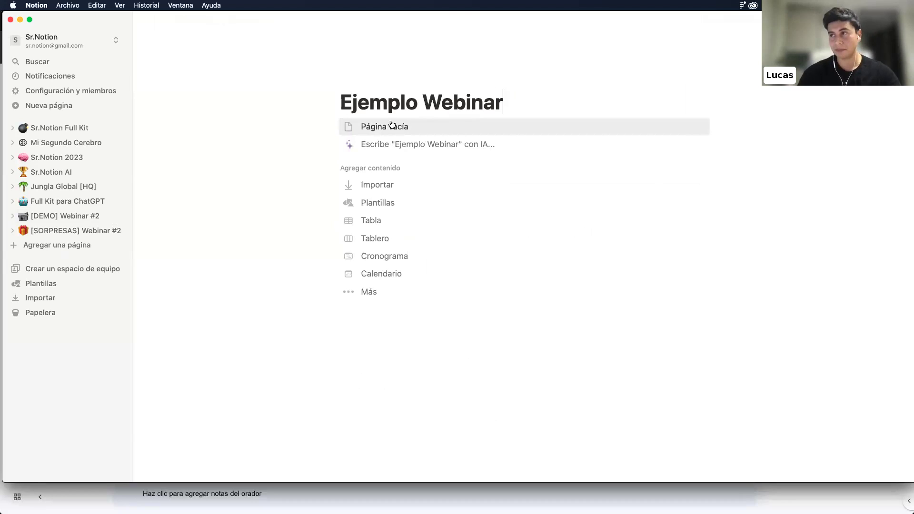
Back on the parent page, select the numbered list items, then open Ejemplo Webinar
left_click(238, 21)
scroll(384, 424, "down", 15)
scroll(384, 425, "down", 10)
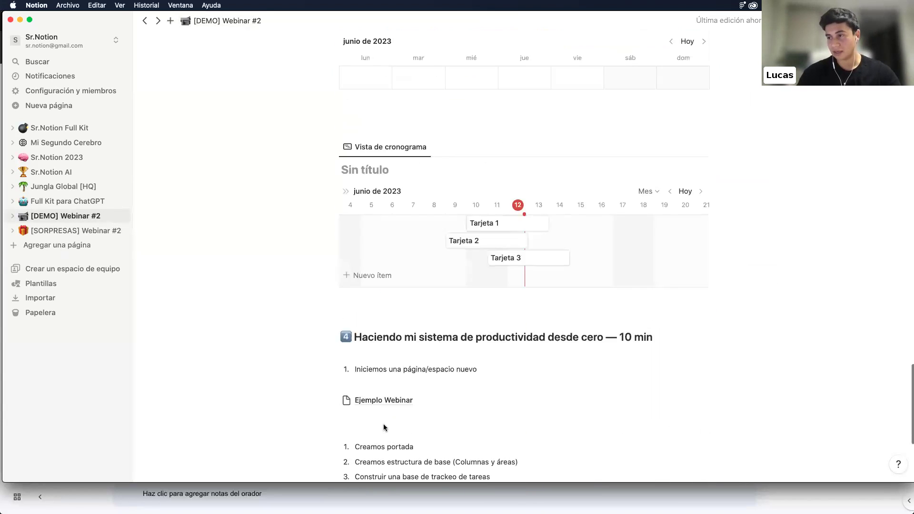
left_click_drag(502, 413, 290, 238)
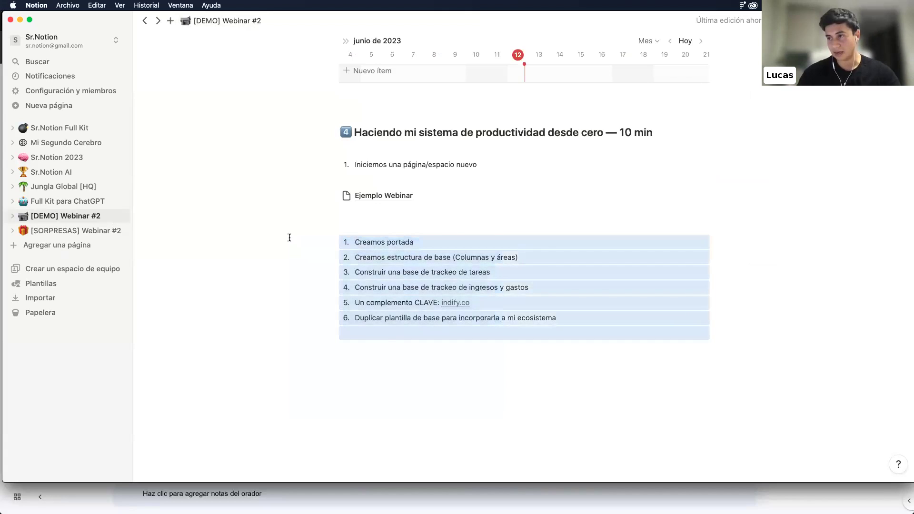
left_click(408, 195)
Paste the copied six-step numbered list into the blank page
left_click(385, 127)
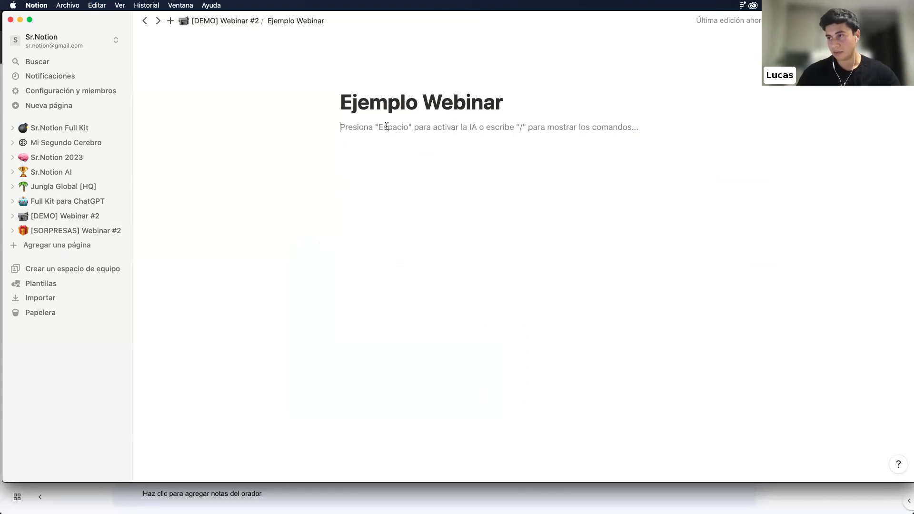
type("Creamos portada Creamos estructura de base (Columnas y áreas) Construir una base de trackeo de tareas Construir una base de trackeo de ingresos y gastos Un complemento CLAVE: indify.co Duplicar plantilla de base para incorporarla a mi ecosistema")
left_click(372, 323)
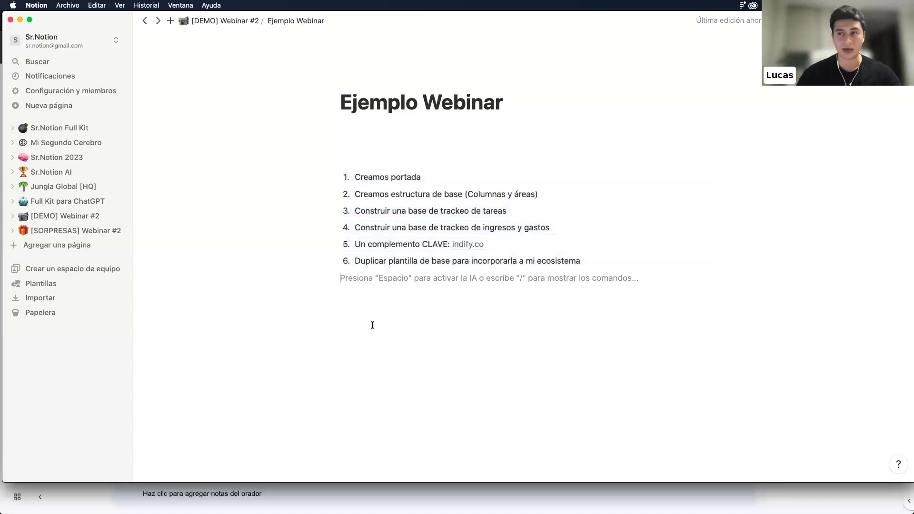
Set the page cover to the James Webb galaxy image from the gallery
left_click(421, 79)
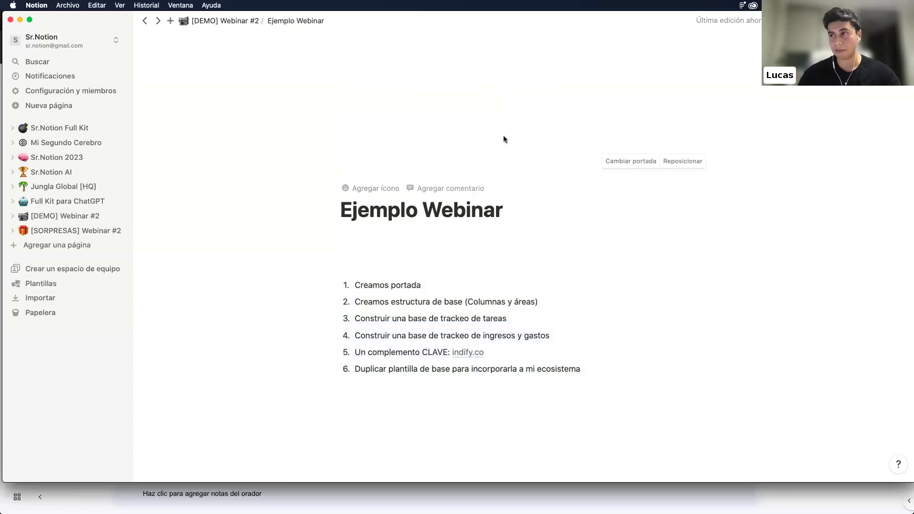
left_click(631, 161)
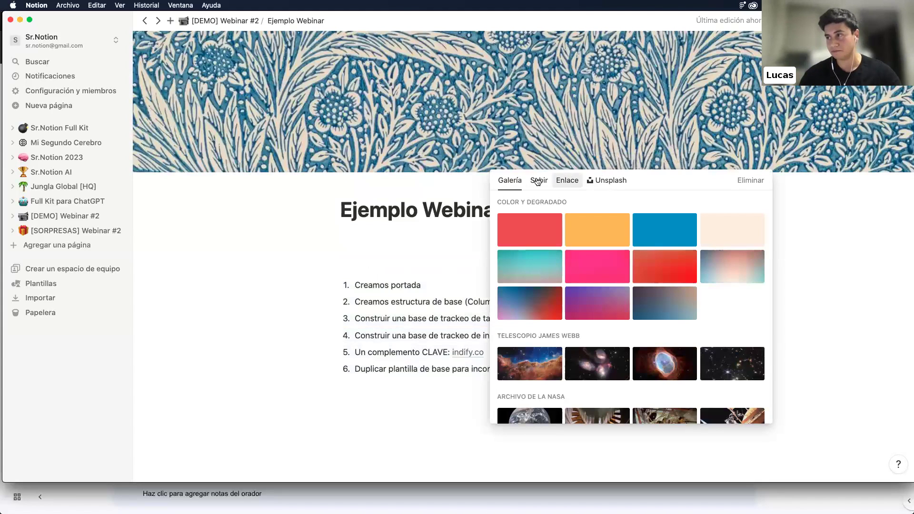
left_click(540, 181)
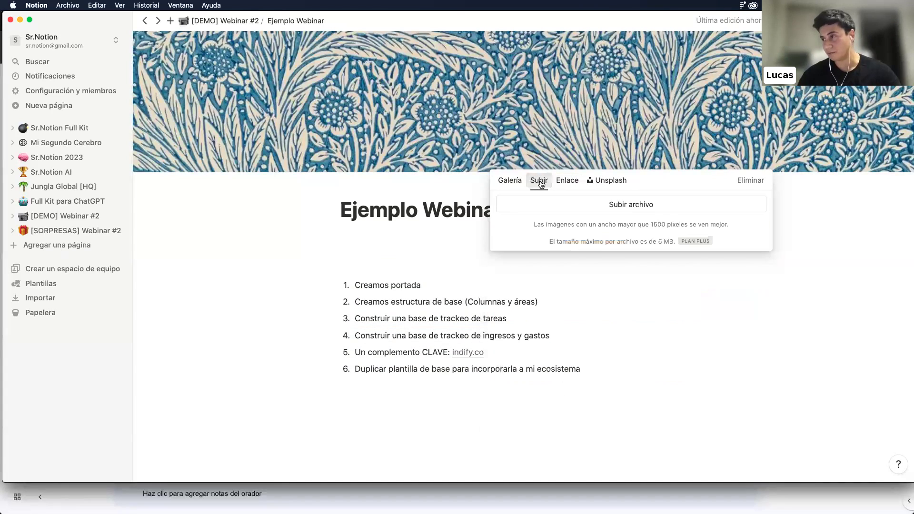
left_click(508, 182)
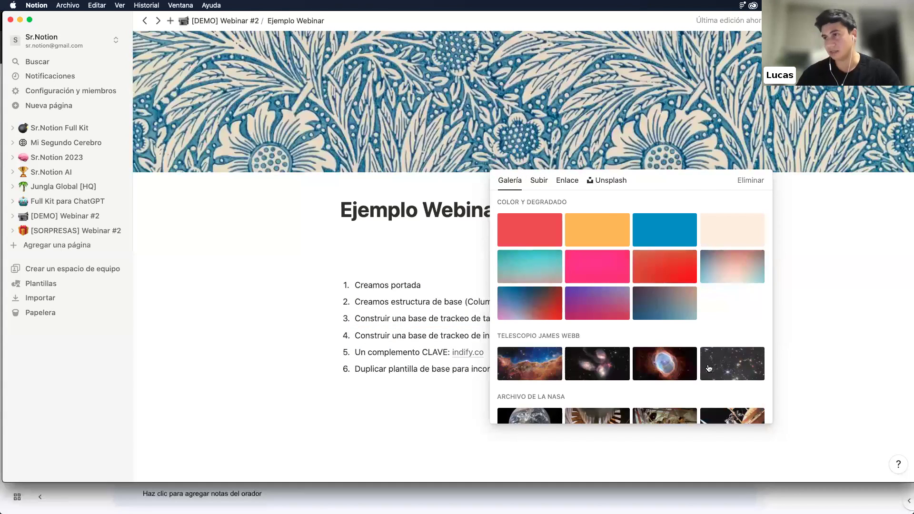
left_click(709, 368)
left_click(396, 267)
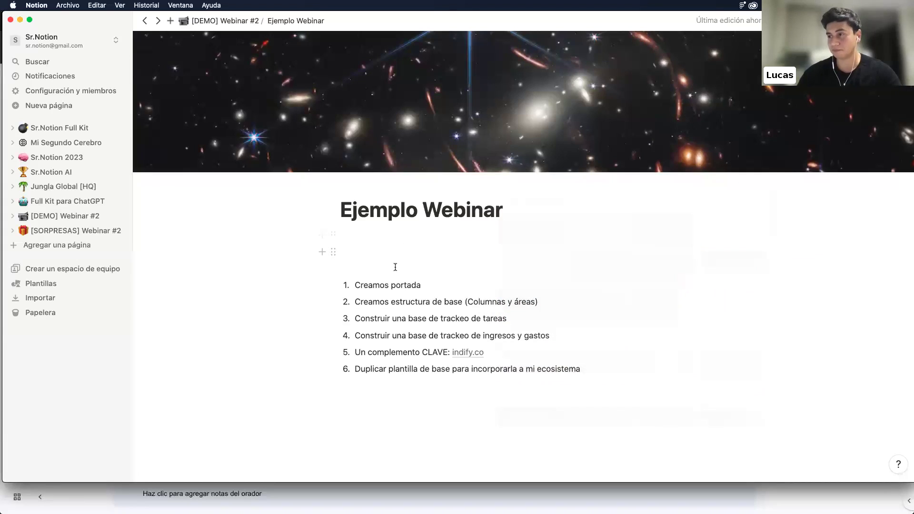
Mark the Creamos portada item with '— LISTO'
left_click(350, 282)
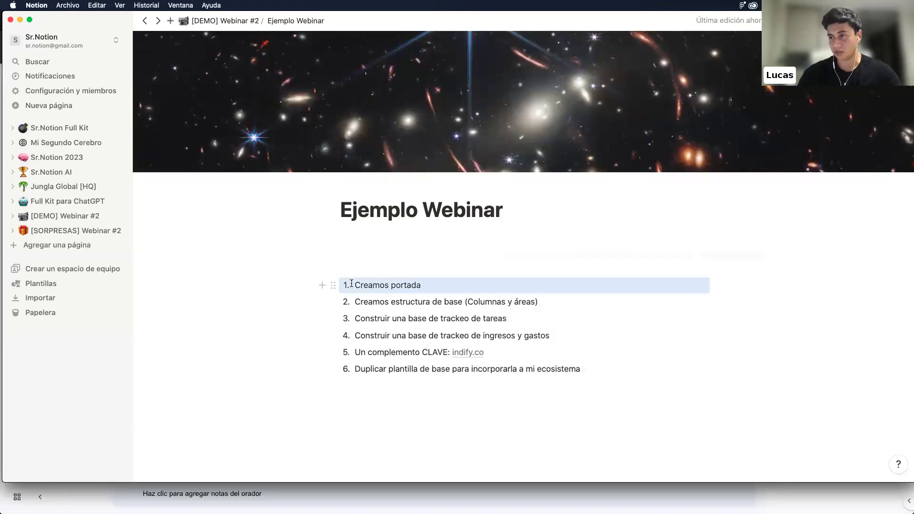
left_click(357, 286)
type("— LISTO")
Convert all the numbered list items into to-do checkboxes
left_click_drag(439, 441, 312, 282)
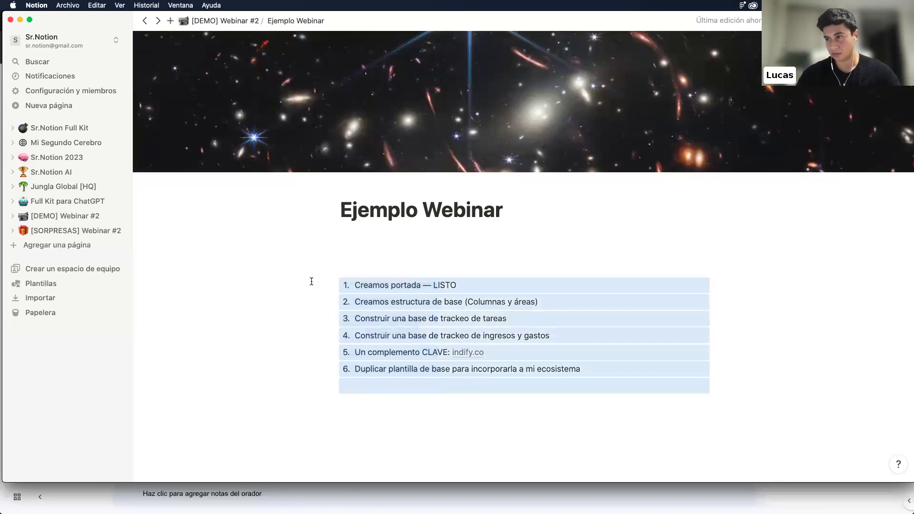
left_click(336, 285)
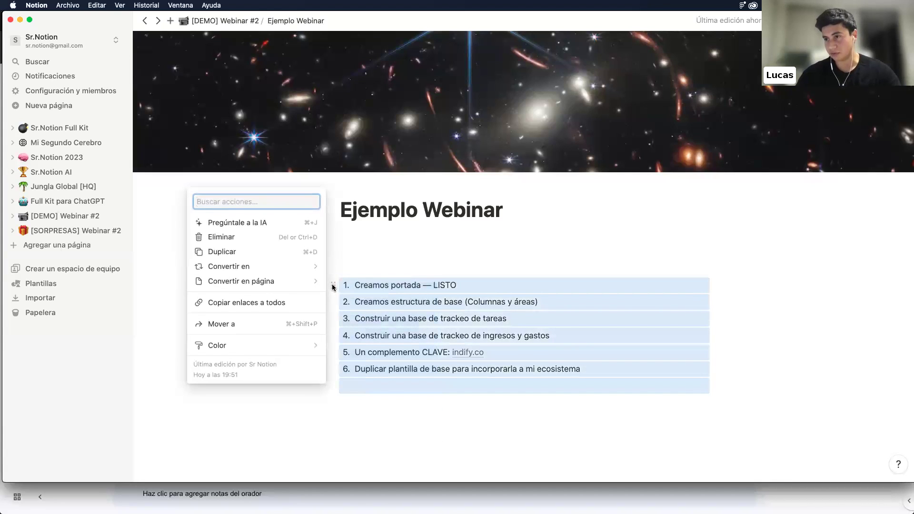
mouse_move(270, 266)
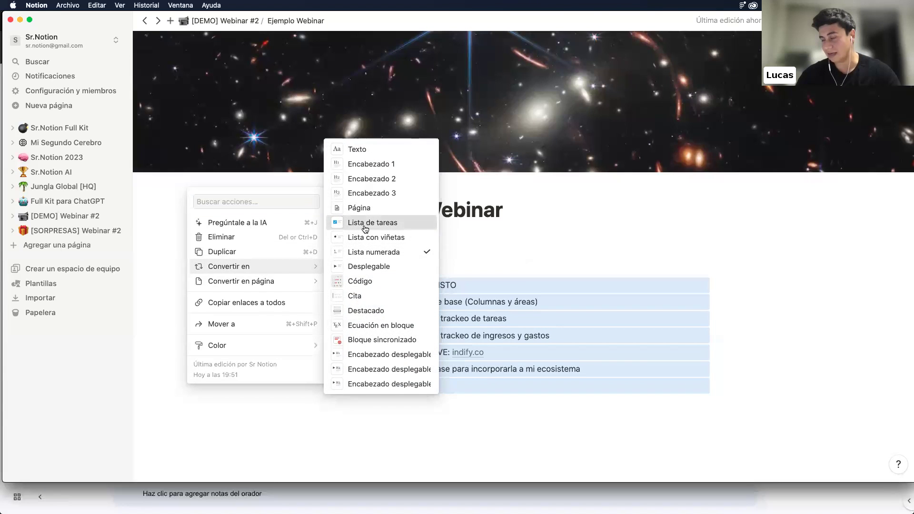
left_click(365, 223)
Delete the LISTO marker, tick Creamos portada, and turn the trailing to-do into text
left_click(429, 285)
left_click_drag(457, 285, 422, 285)
key("BackSpace")
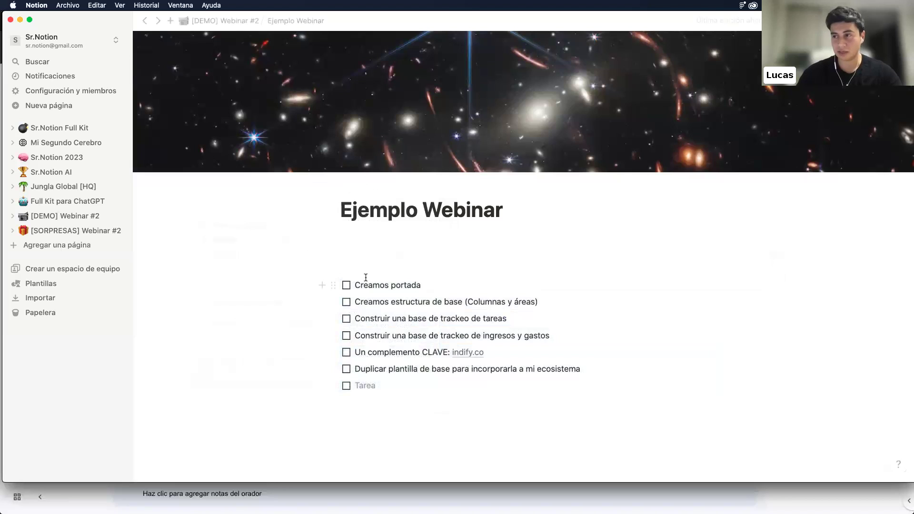
left_click(346, 285)
key("Return")
key("Return")
key("Return")
key("Return")
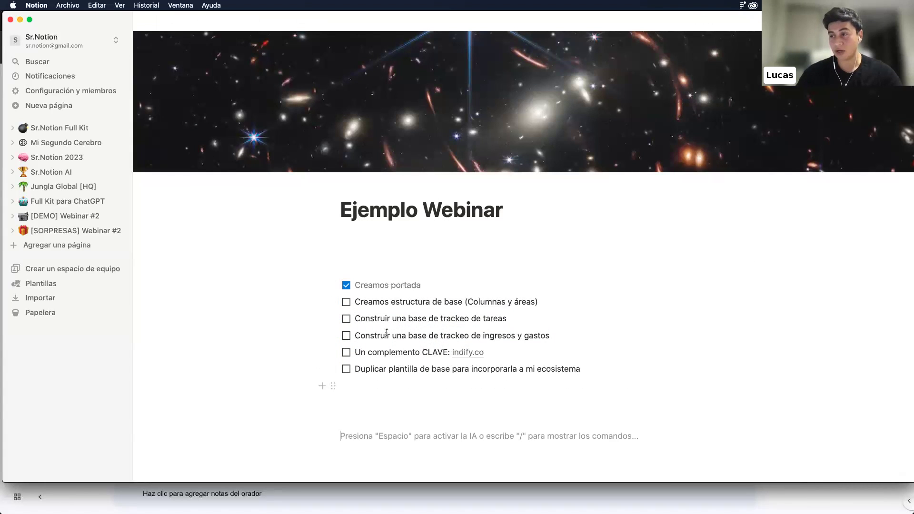
Insert a three-column layout below the checklist and make the page full width
scroll(388, 330, "down", 2)
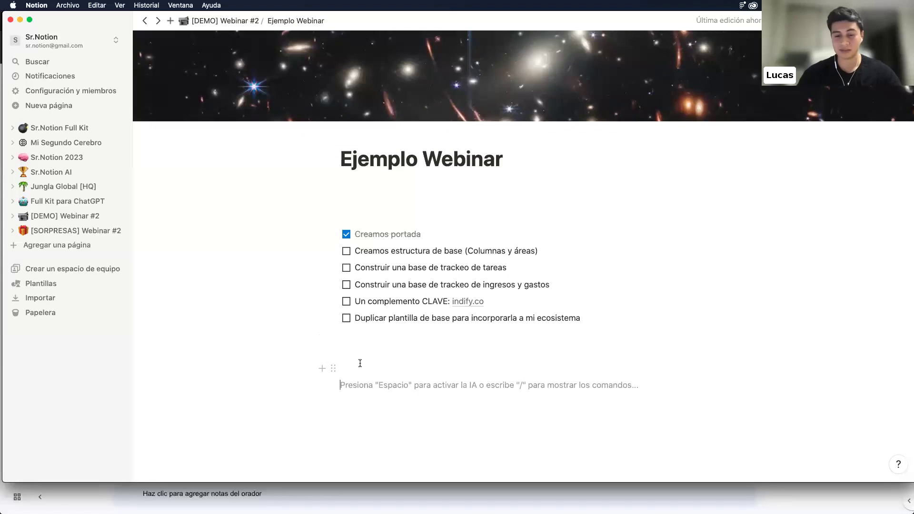
type("/")
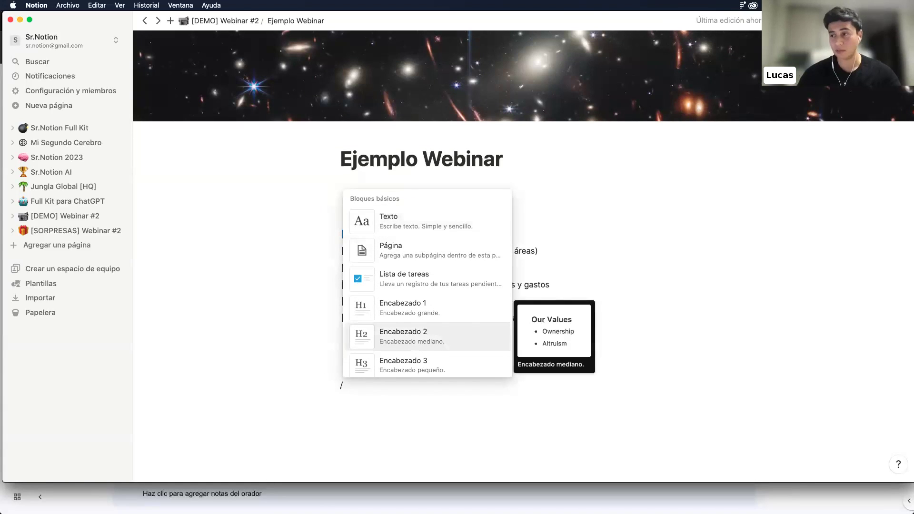
type("COL")
left_click(418, 254)
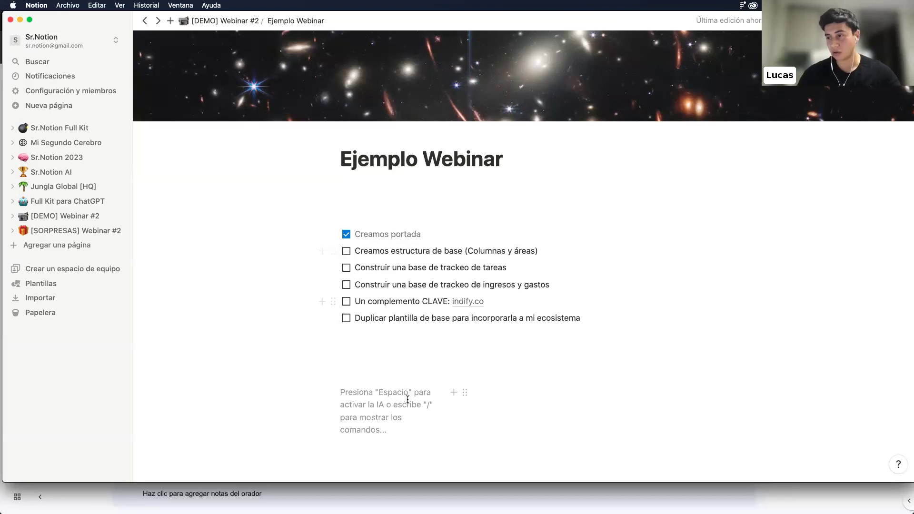
left_click(899, 20)
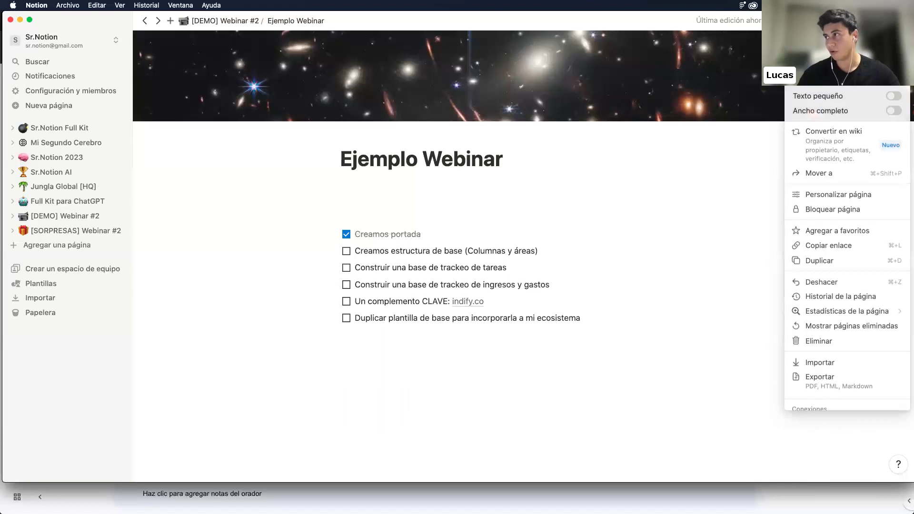
left_click(886, 114)
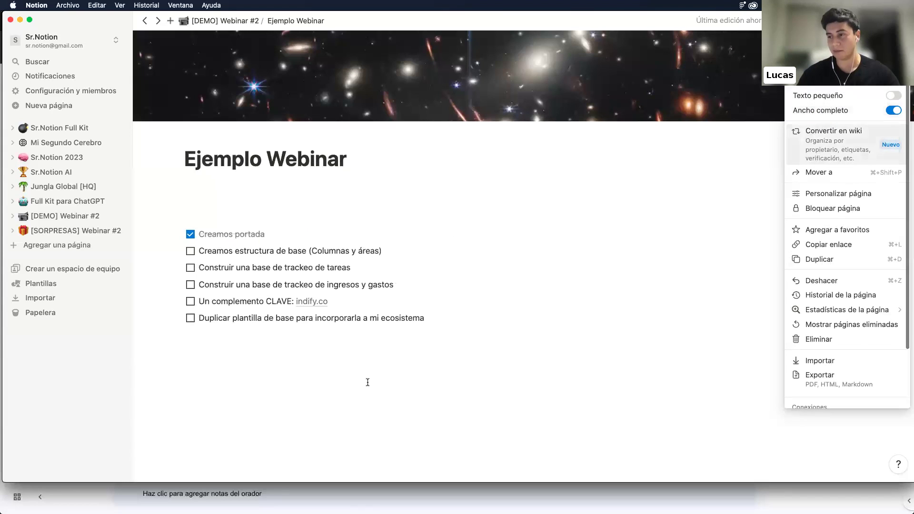
Add an Encabezado 2 heading 'Área personal' in the first column
left_click(257, 393)
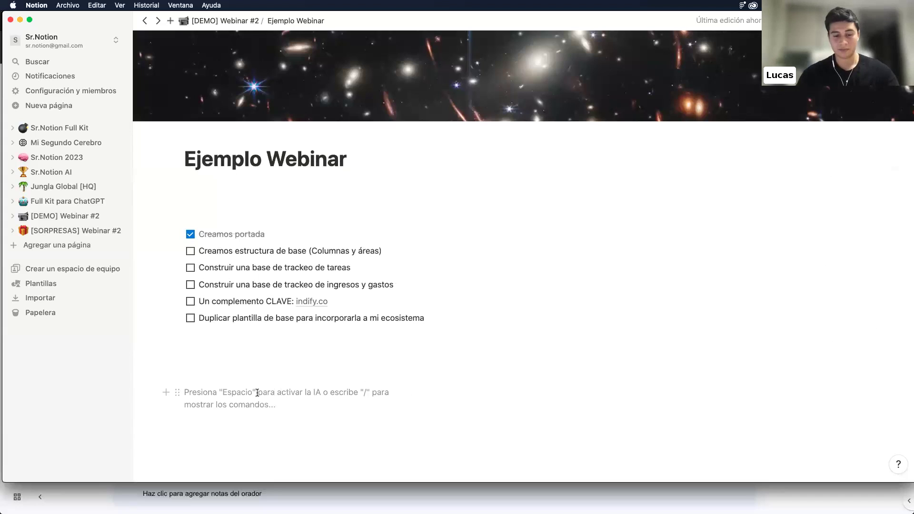
type("/")
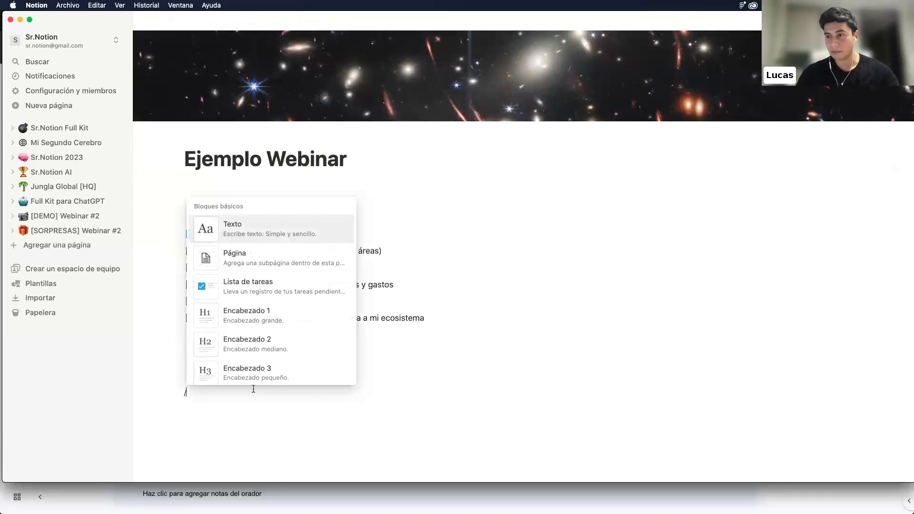
left_click(249, 343)
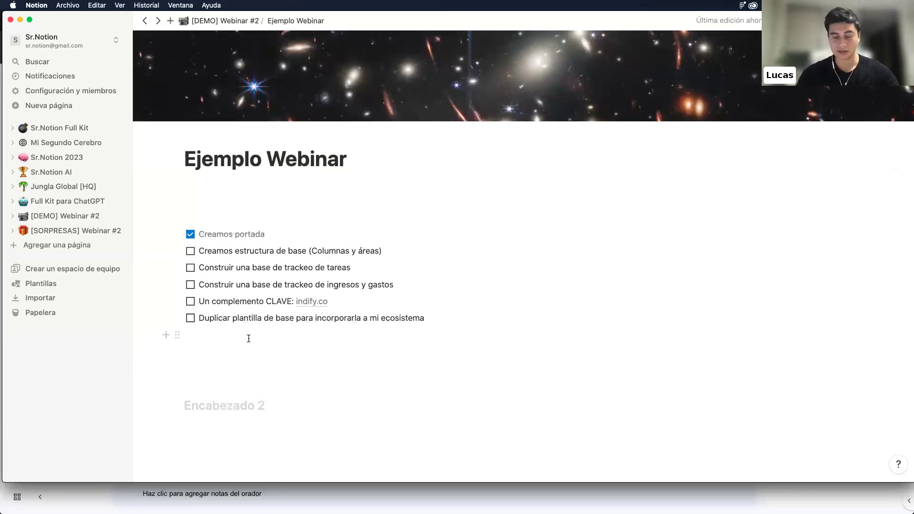
type("Área personas")
key("BackSpace")
type("l")
left_click(456, 400)
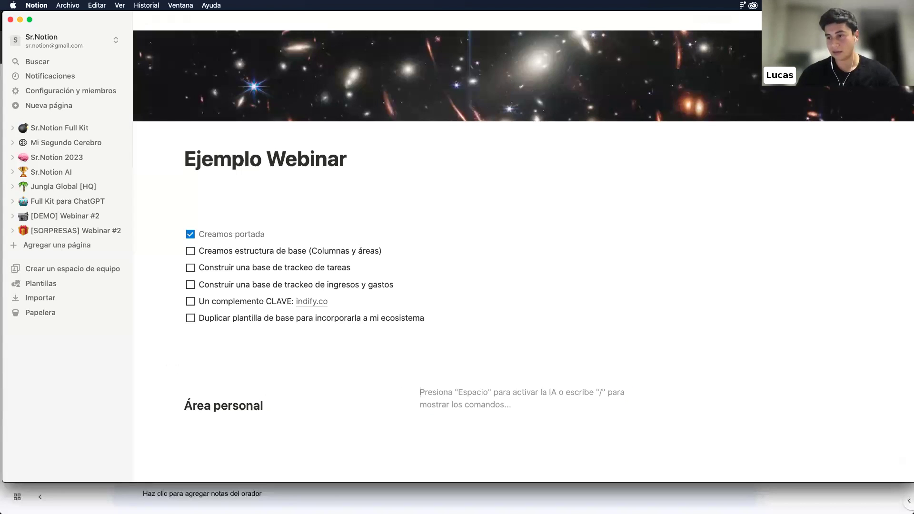
Copy the Área personal heading into the other columns, renaming them Área de trabajo and Área de estudio
left_click(176, 407)
key("super+c")
left_click(443, 405)
key("super+v")
left_click(716, 410)
key("super+v")
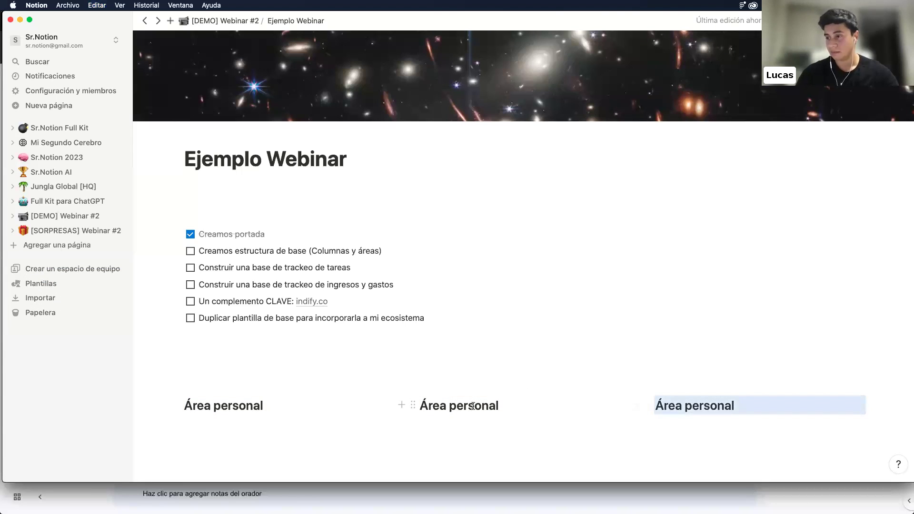
double_click(473, 406)
type("dw t")
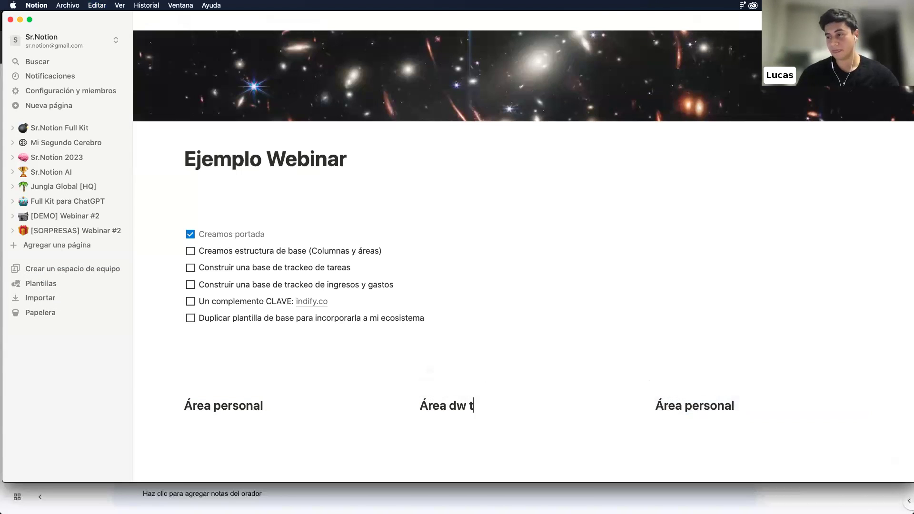
key("BackSpace")
key("BackSpace")
key("BackSpace")
type("e trabajo")
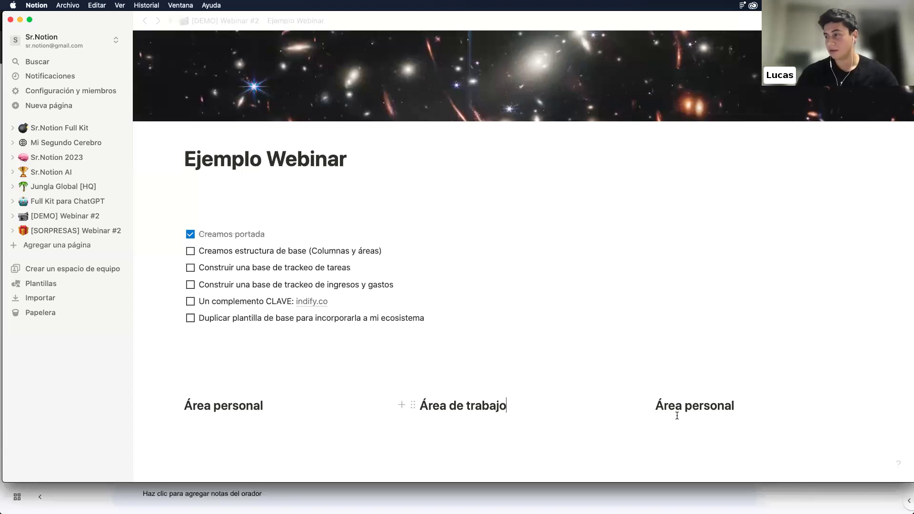
double_click(706, 406)
type("de ")
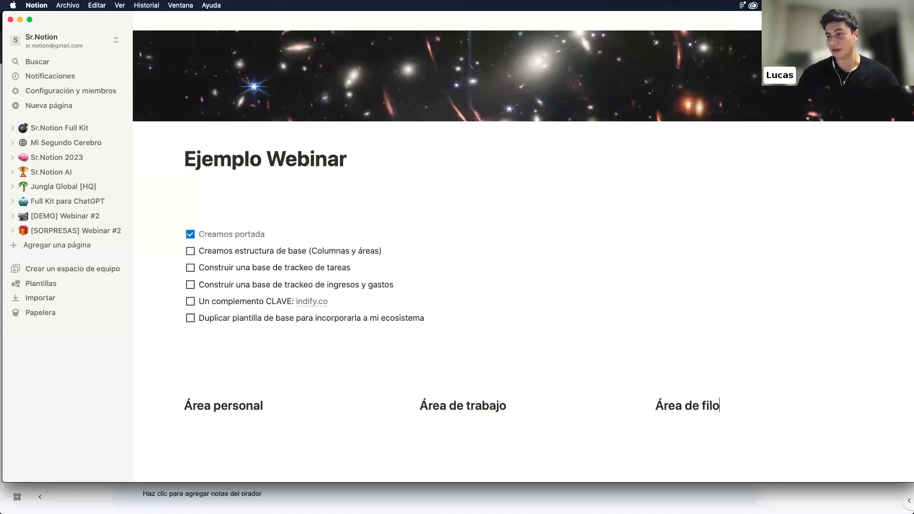
type("estud")
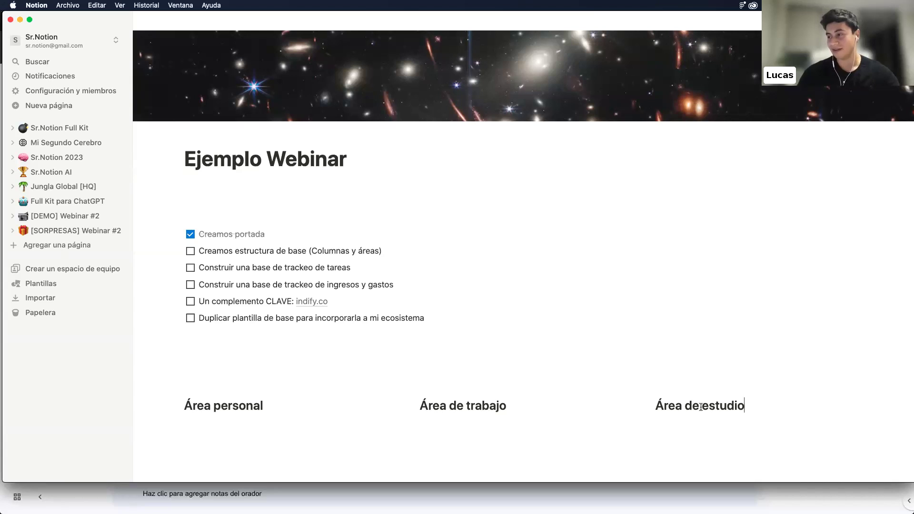
Remove the empty line above the headings and place the caret under Área personal
key("BackSpace")
left_click(214, 404)
type("/")
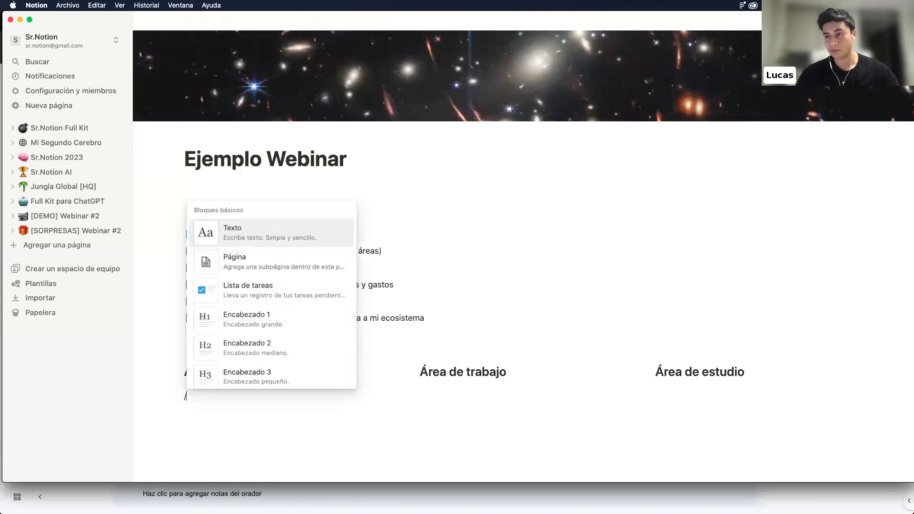
key("Escape")
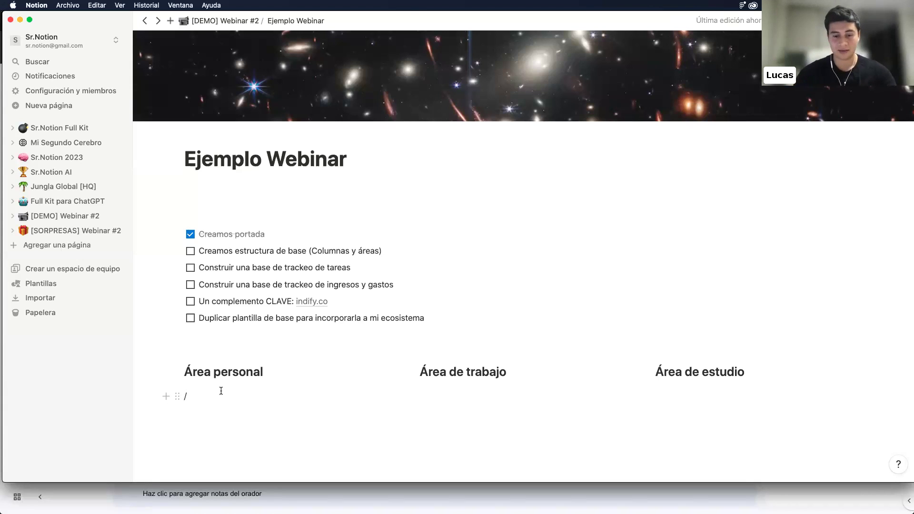
Insert a table view with a new database under Área personal
type("4")
key("BackSpace")
key("BackSpace")
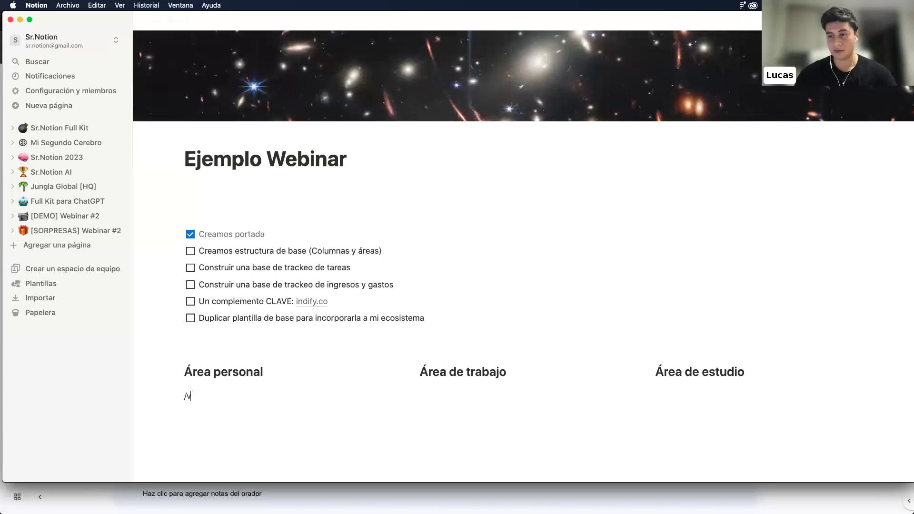
type("/")
scroll(272, 309, "down", 10)
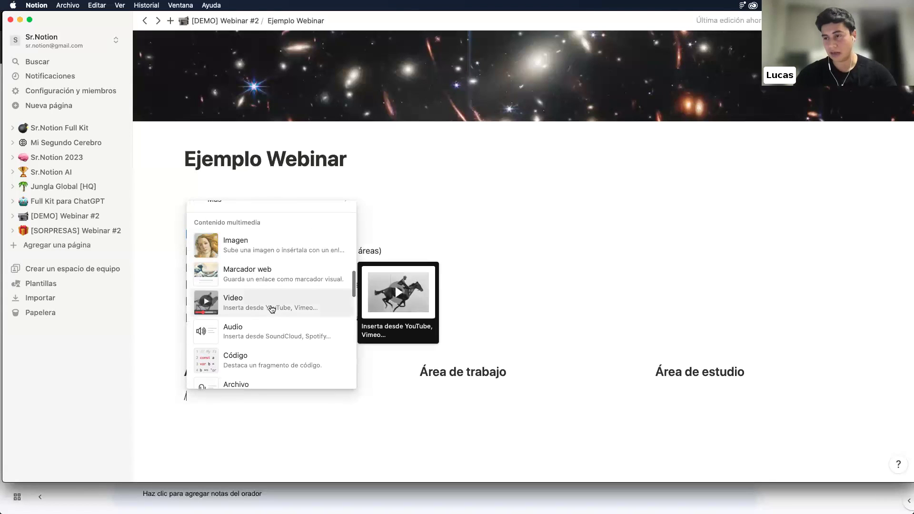
scroll(272, 310, "down", 5)
left_click(272, 291)
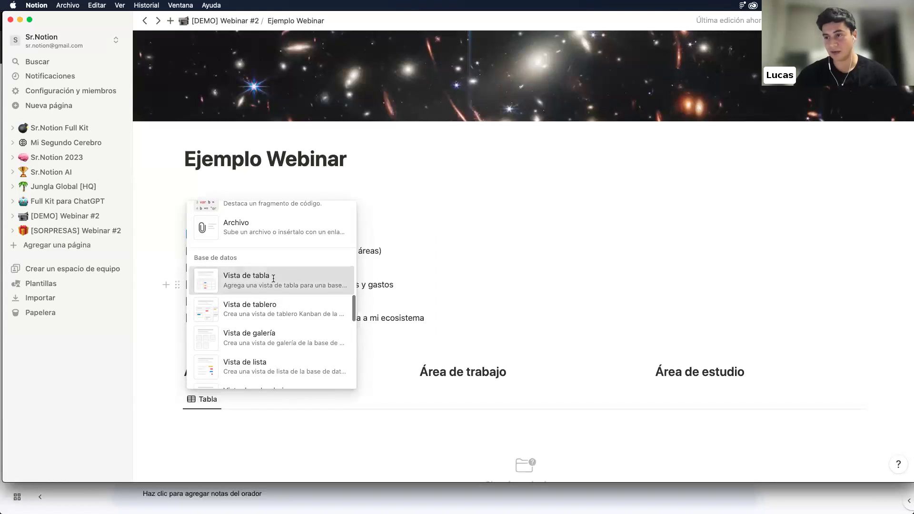
left_click(753, 399)
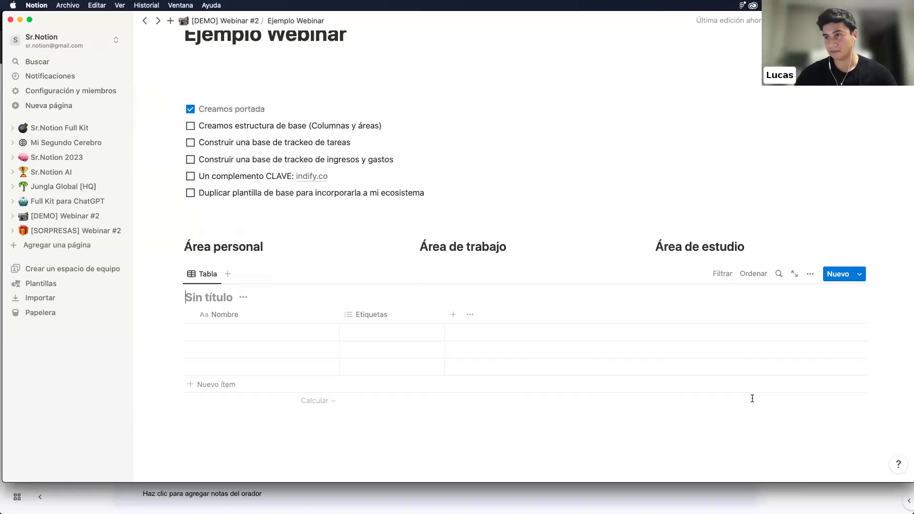
Above the table, create a new subpage with /Página
left_click(226, 267)
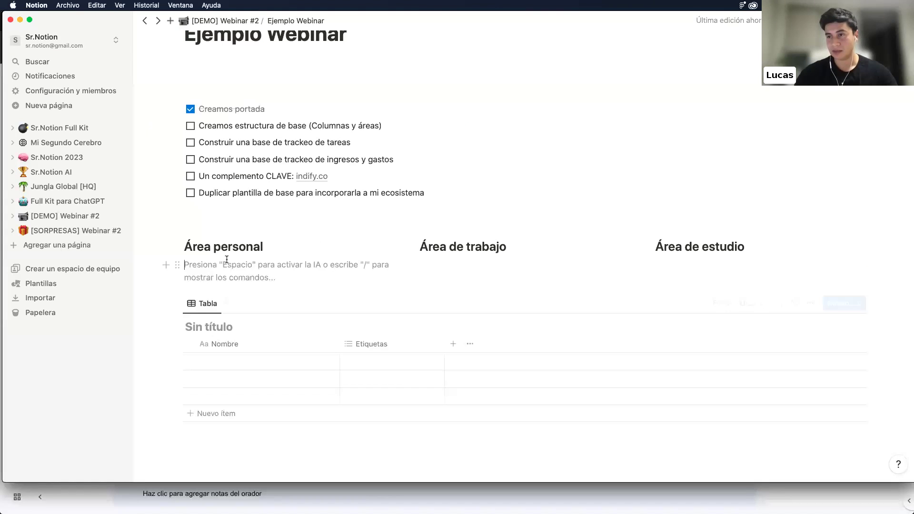
type("/")
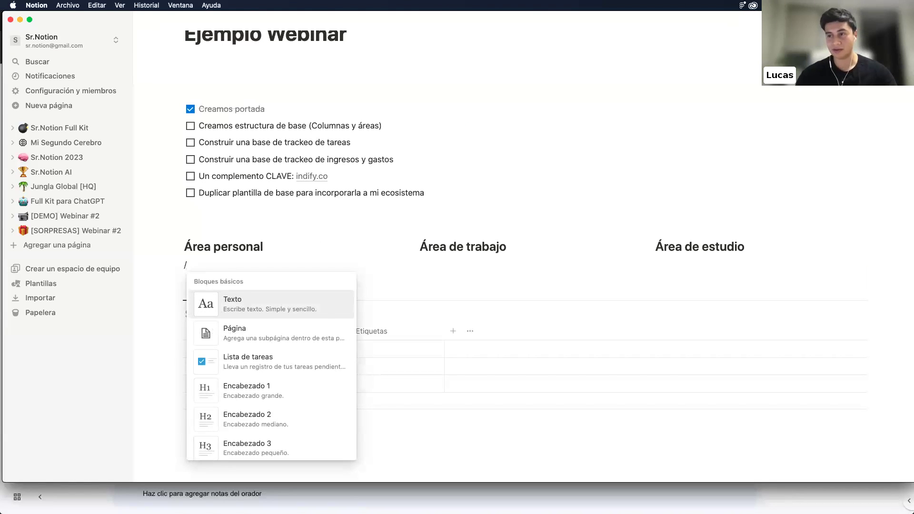
left_click(237, 331)
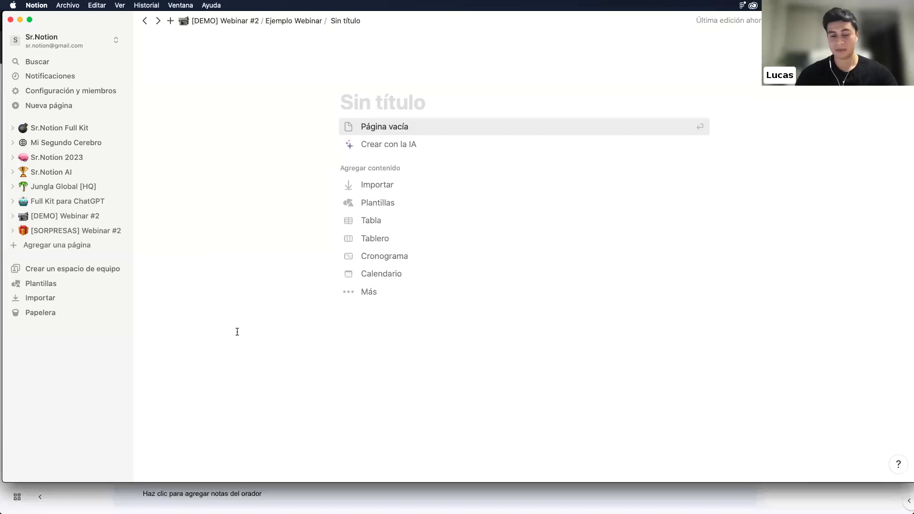
Title the subpage Tareas, start it blank, and insert a table view with /tabla
type("Tareas")
key("Down")
key("Down")
key("Down")
key("Up")
key("Up")
key("Return")
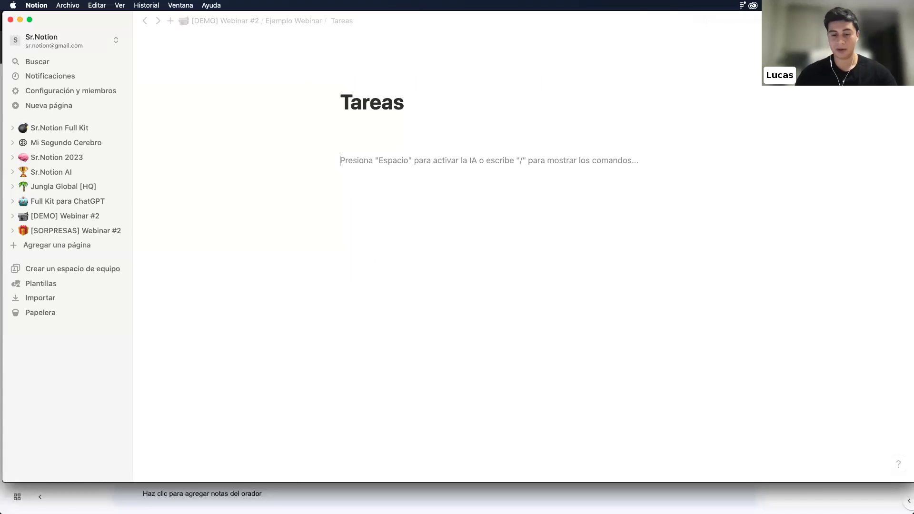
type("/tabla")
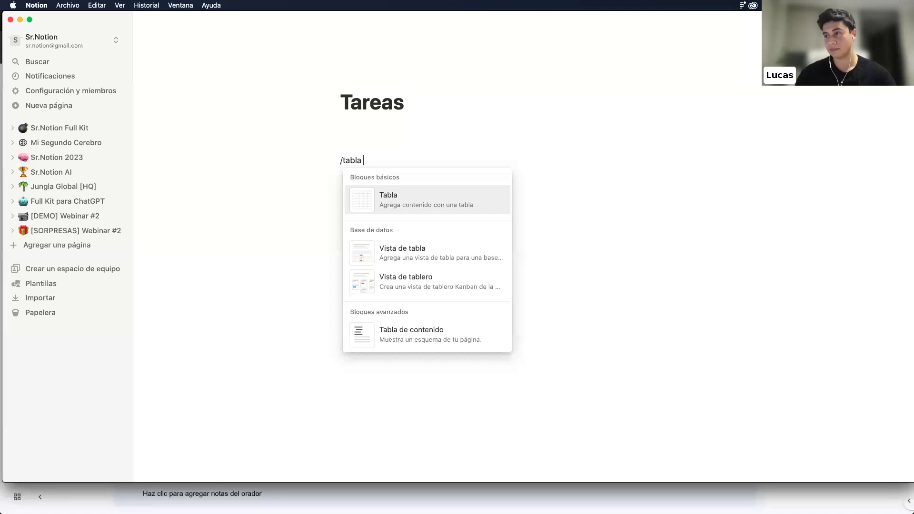
key("Down")
key("Return")
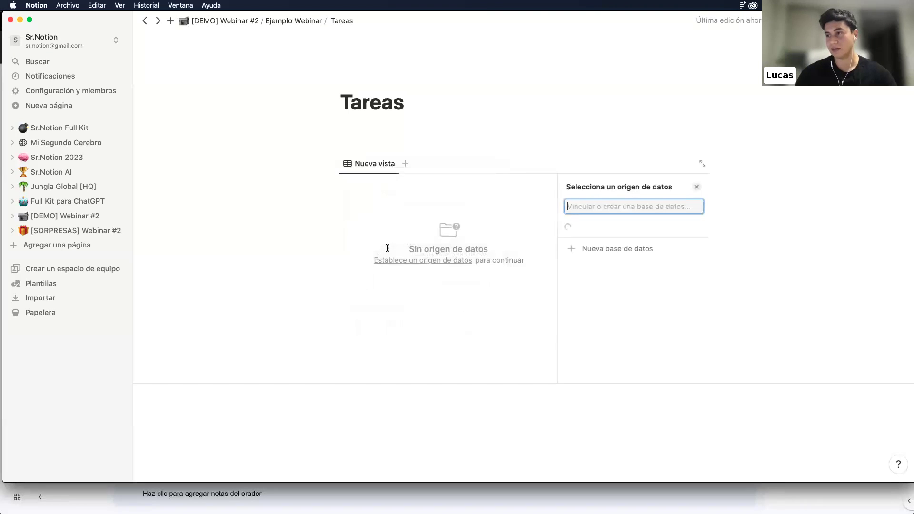
left_click(607, 366)
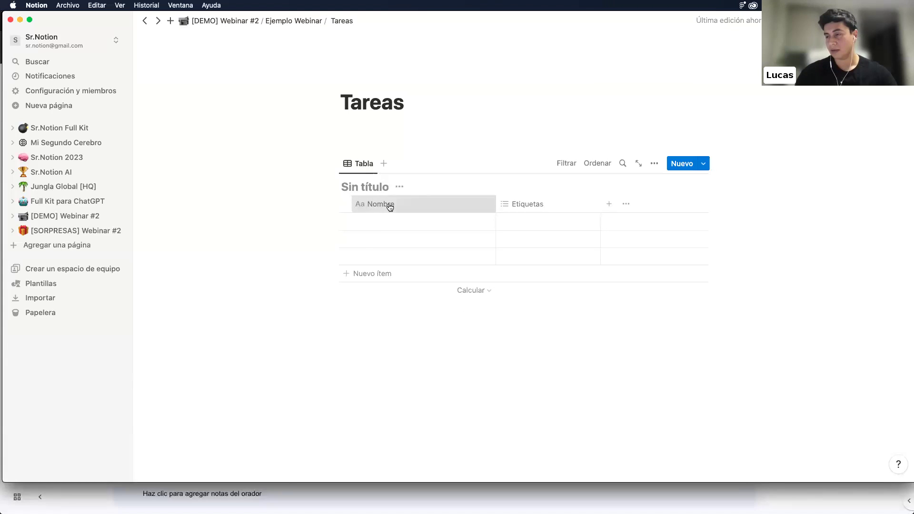
left_click(396, 207)
left_click(408, 206)
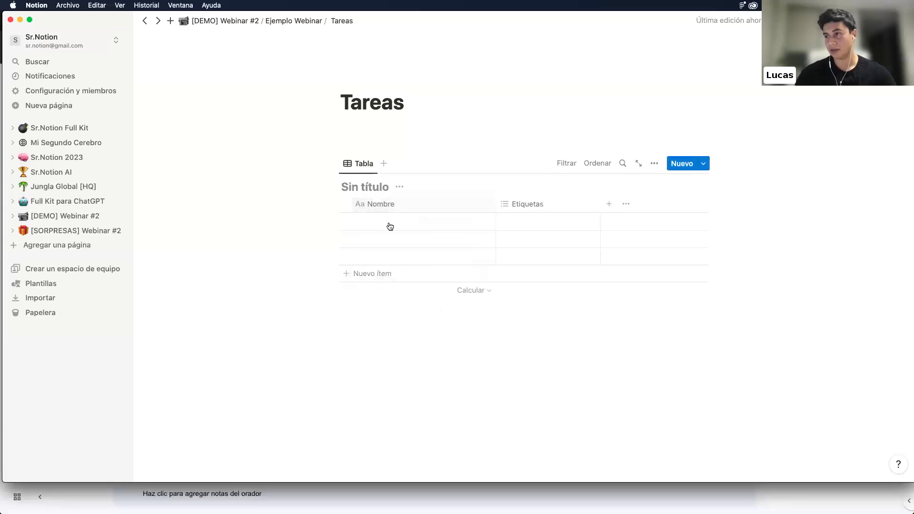
Name the three table rows Tarea 1, Tarea 2 and Tarea 3
left_click(387, 224)
type("Tarea 1")
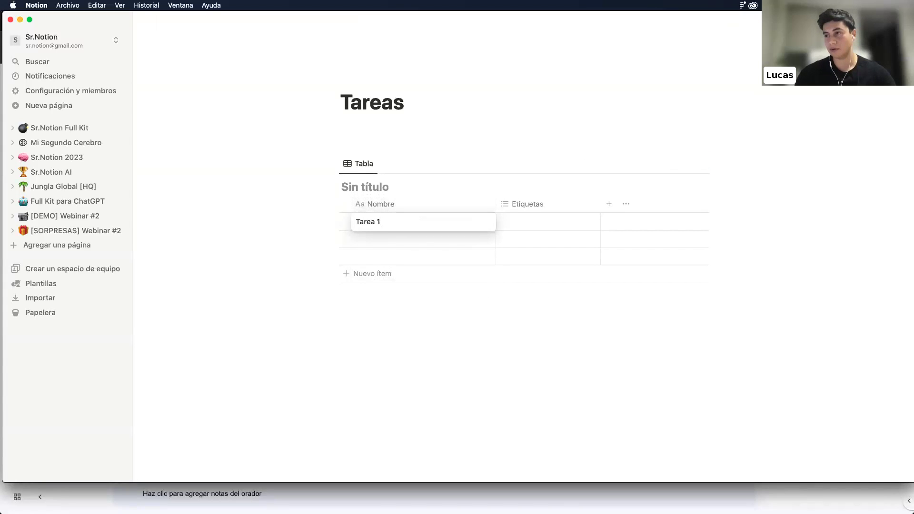
key("Tab")
left_click(401, 239)
type("Tarea 2")
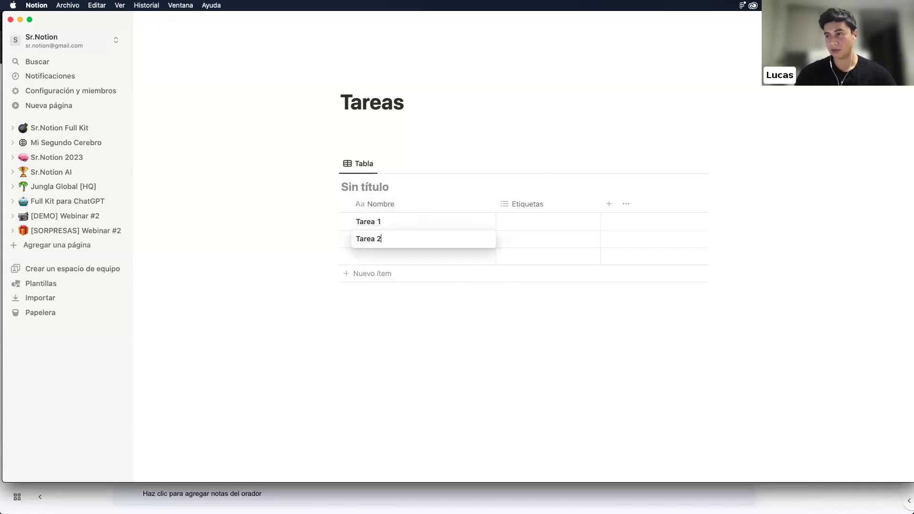
key("Tab")
left_click(395, 256)
type("Tareas")
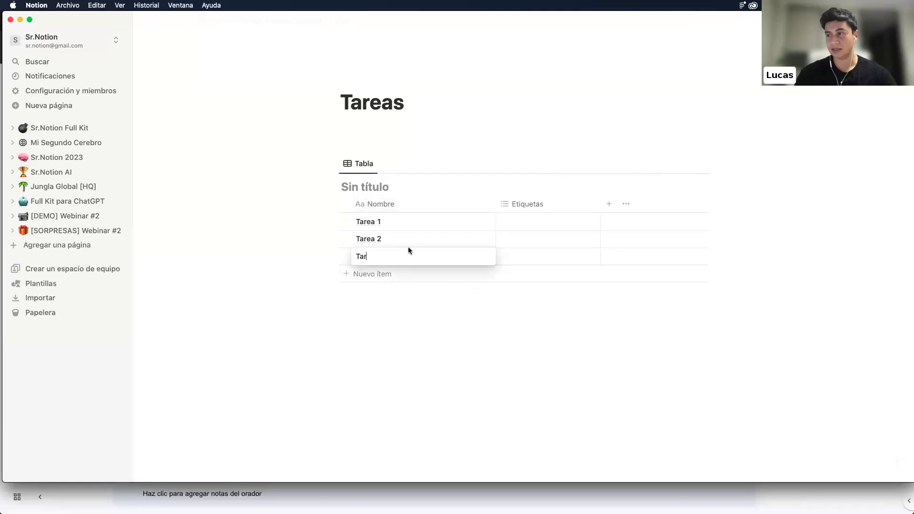
key("BackSpace")
type("3")
key("Escape")
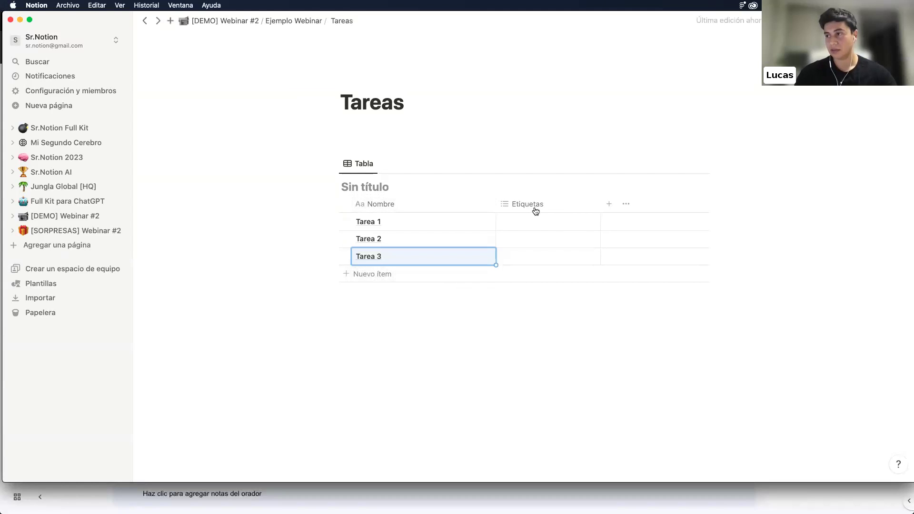
left_click(533, 203)
Add an Estado status property and move its column next to Nombre
left_click(609, 204)
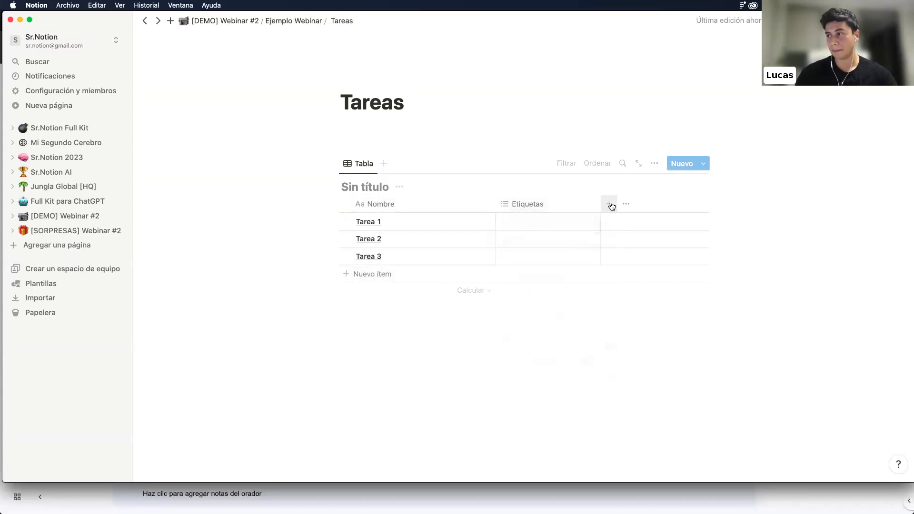
left_click(609, 204)
scroll(617, 249, "down", 3)
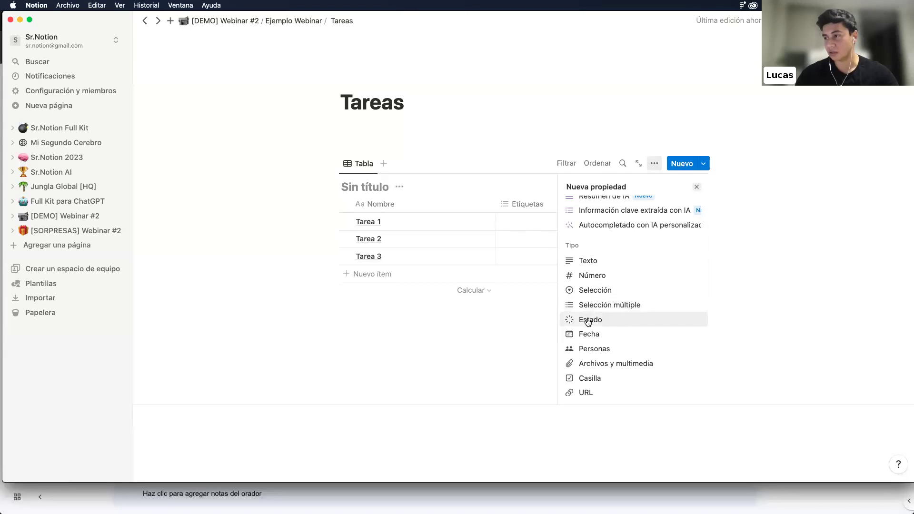
left_click(590, 318)
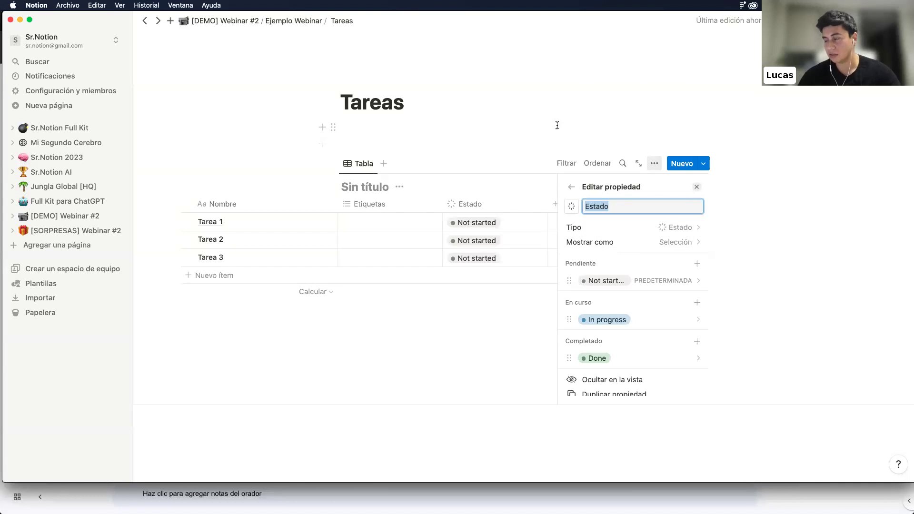
left_click(524, 125)
left_click_drag(606, 204, 507, 208)
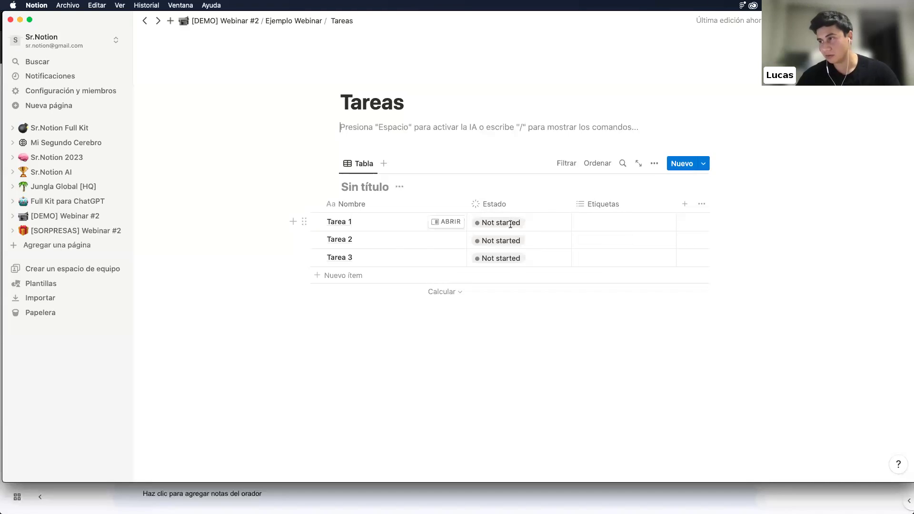
Leave Tarea 1 as Not started and set Tarea 2 to Done
left_click(510, 224)
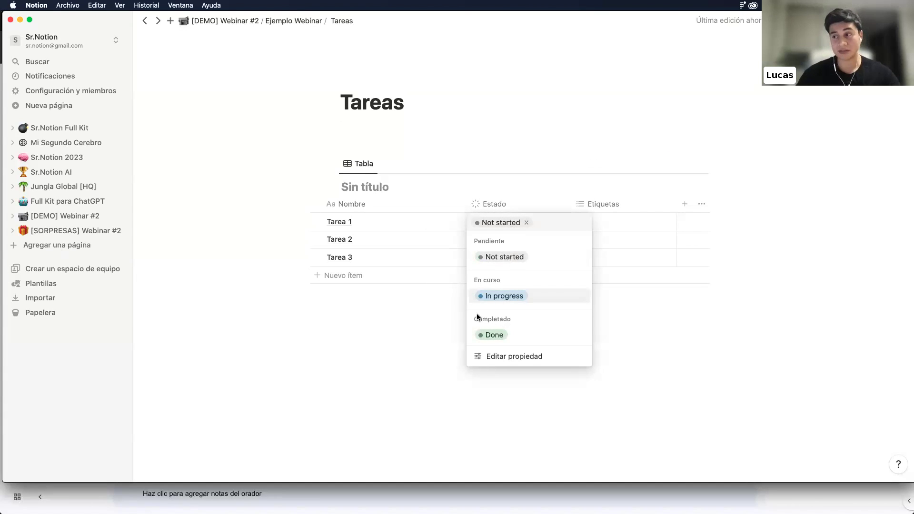
left_click(527, 257)
left_click(495, 354)
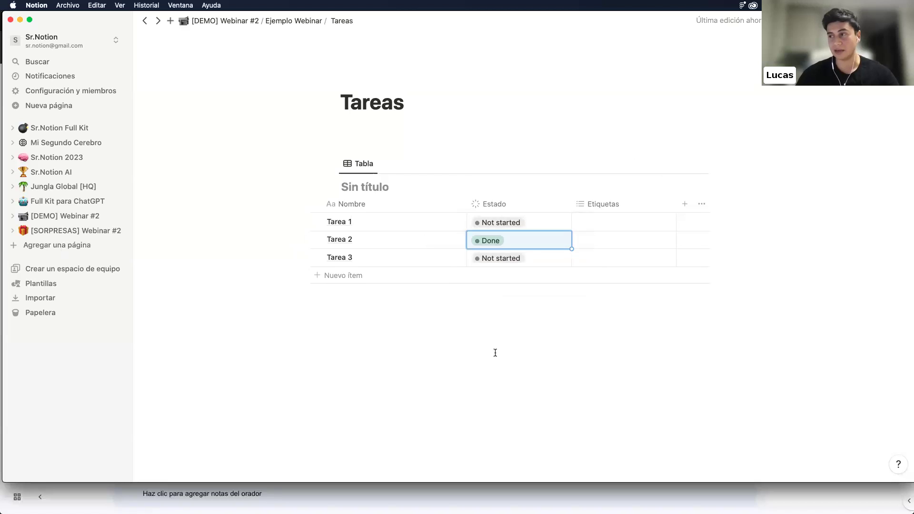
left_click(510, 259)
Set Tarea 3 to In progress and rename the Etiquetas column to Área
left_click(509, 334)
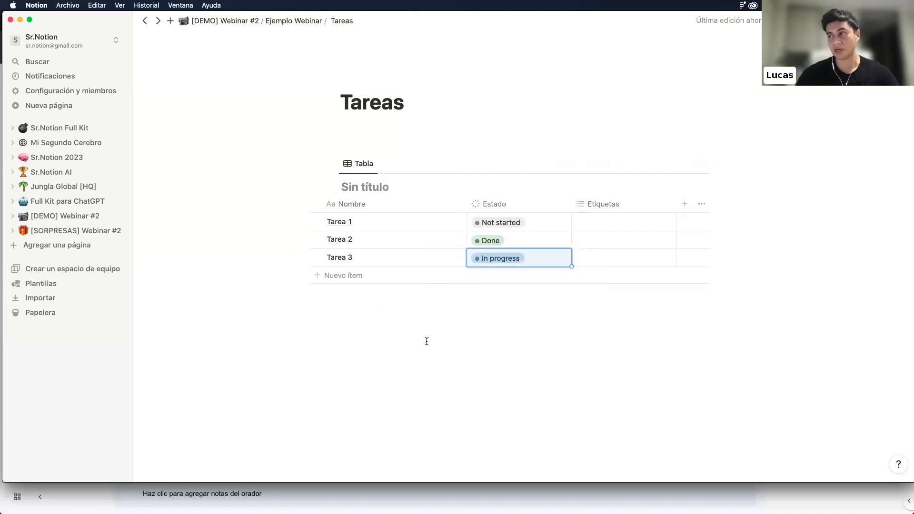
left_click(612, 205)
double_click(625, 228)
type("Área")
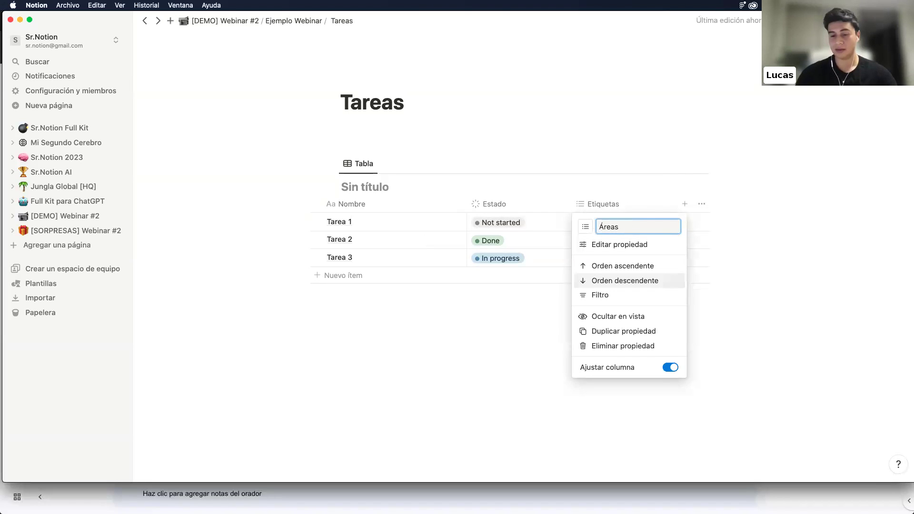
key("Return")
Tag Tarea 1 Estudio, Tarea 3 Cocina and Tarea 2 Trabajo in the Área column
left_click(610, 222)
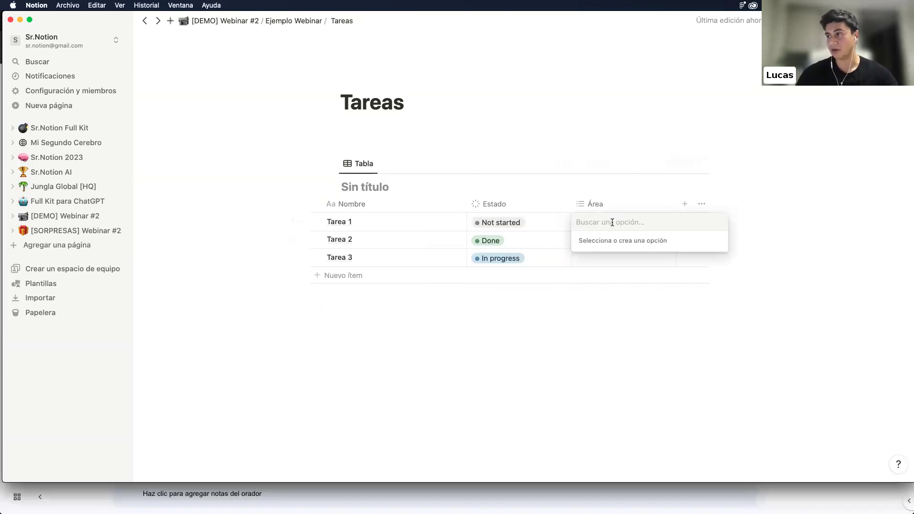
type("Estudio")
key("Return")
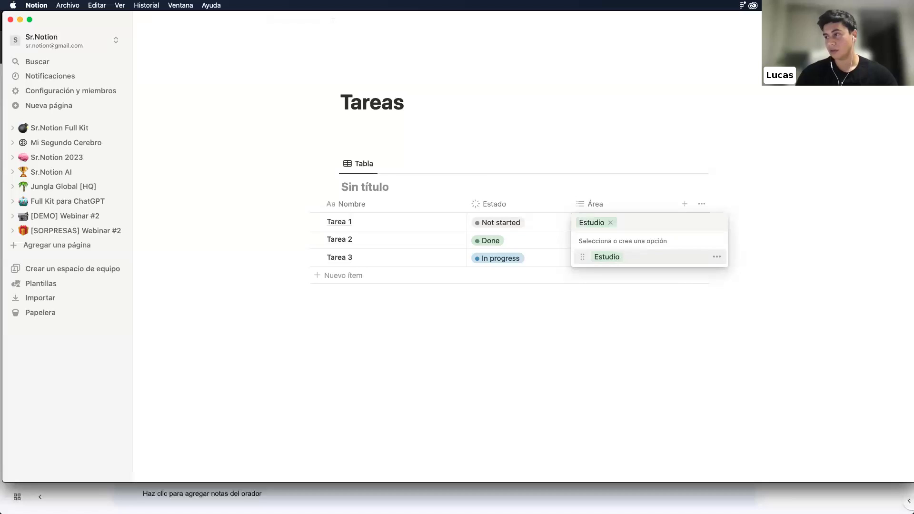
key("Escape")
left_click(607, 238)
type("Tra")
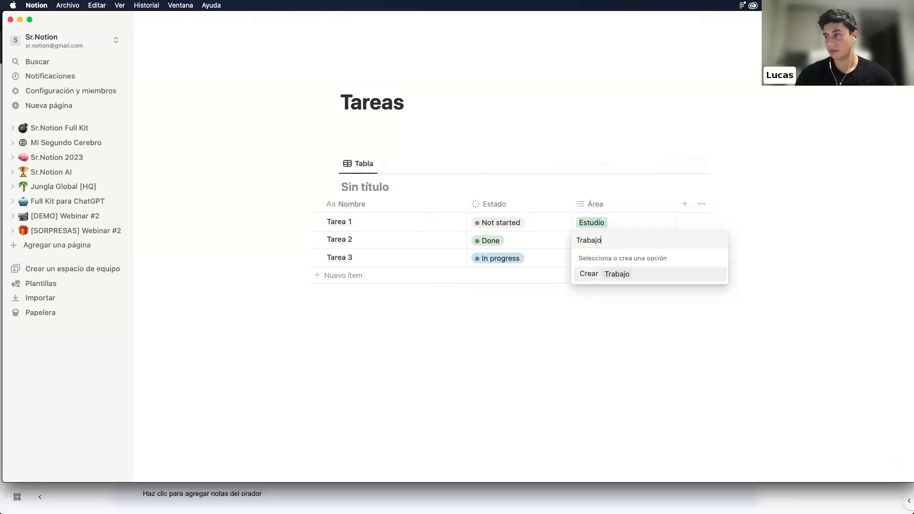
type("bajo")
key("Escape")
left_click(605, 257)
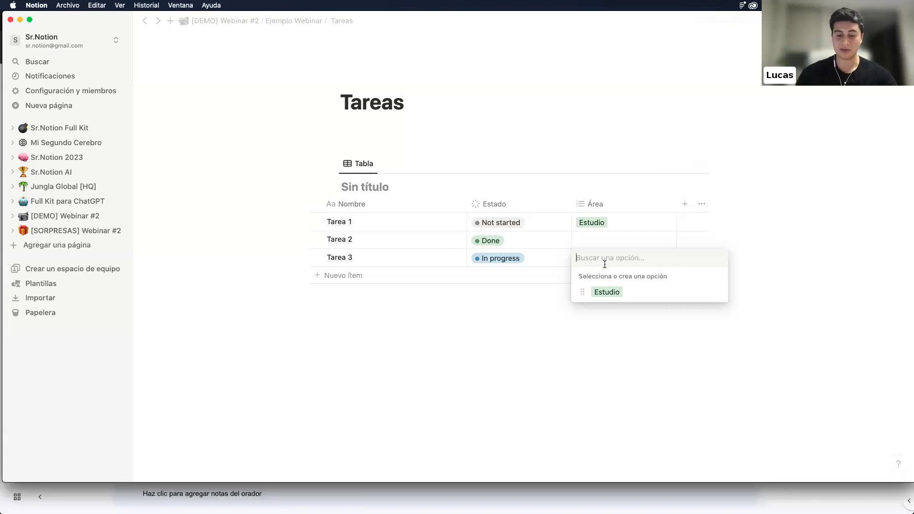
type("Cocina")
key("Return")
key("Escape")
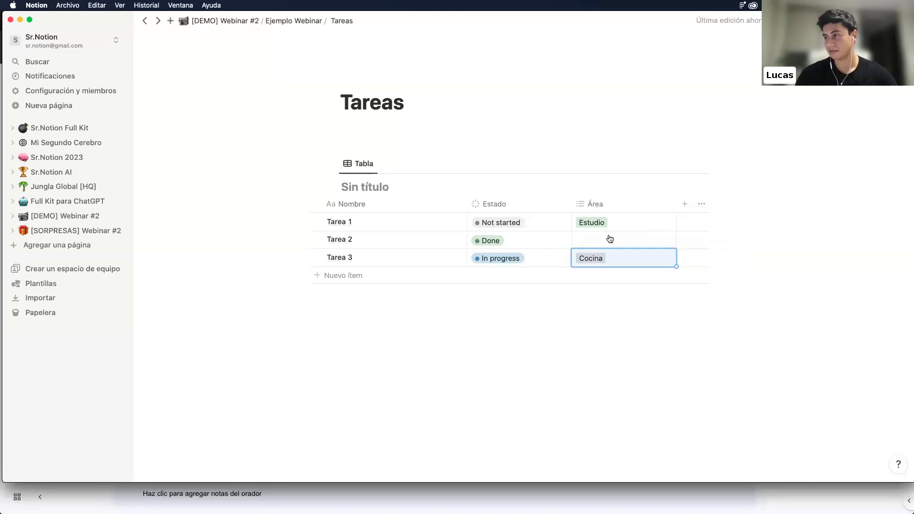
left_click(608, 238)
type("Trabajo")
key("Return")
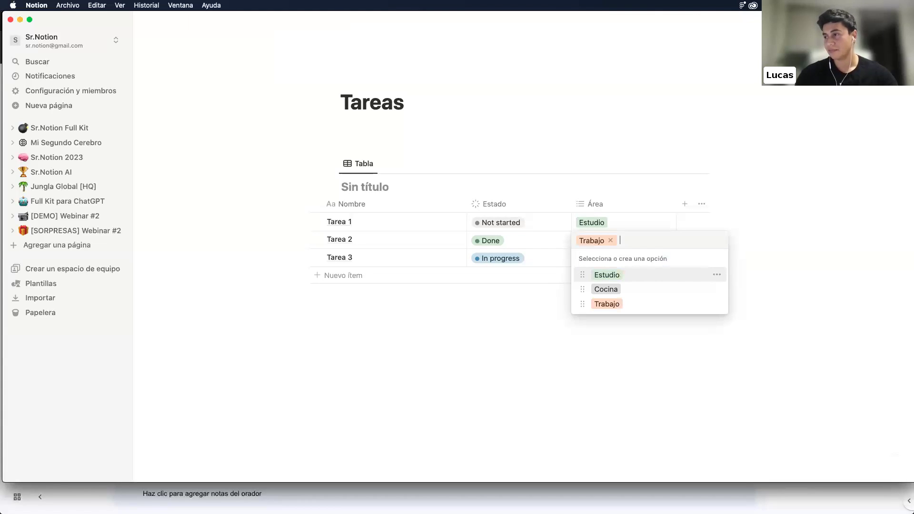
key("Escape")
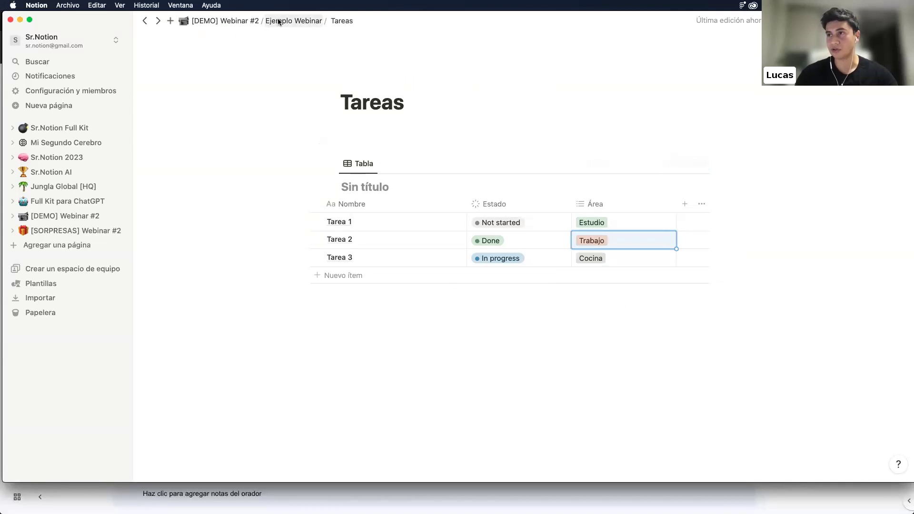
Delete the empty untitled table from the Ejemplo Webinar page
left_click(282, 20)
scroll(276, 375, "down", 5)
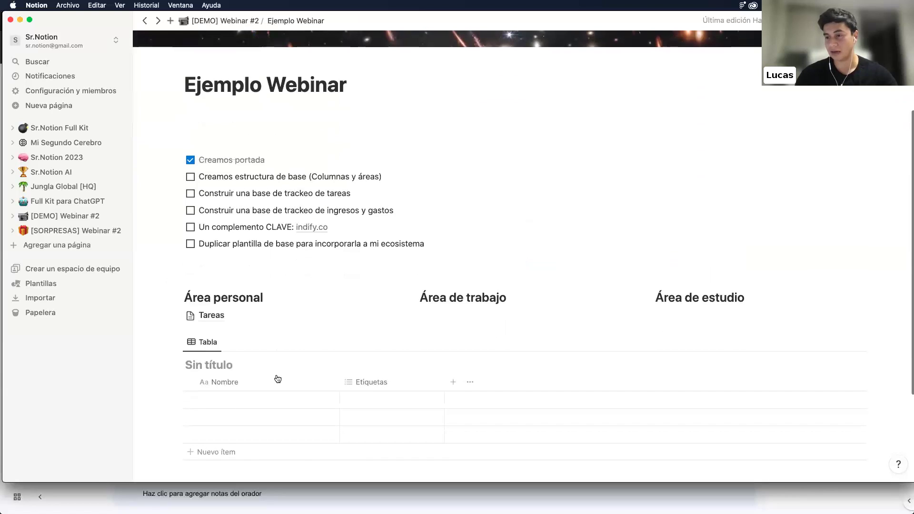
left_click(177, 342)
key("Delete")
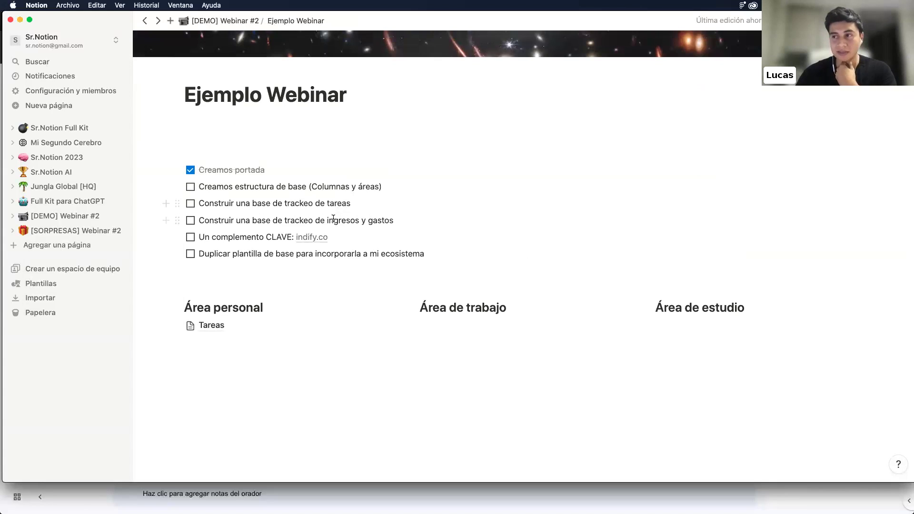
Open the indify.co link in the browser
left_click_drag(326, 219, 414, 227)
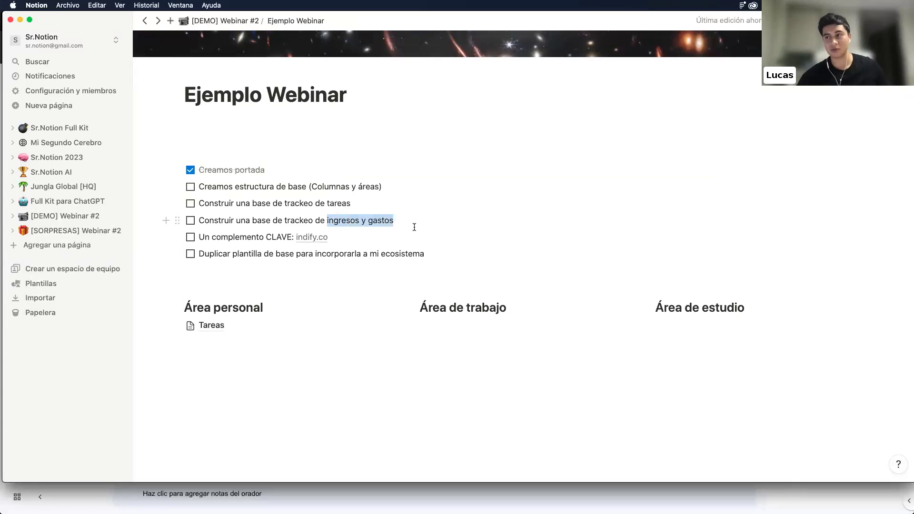
left_click(205, 240)
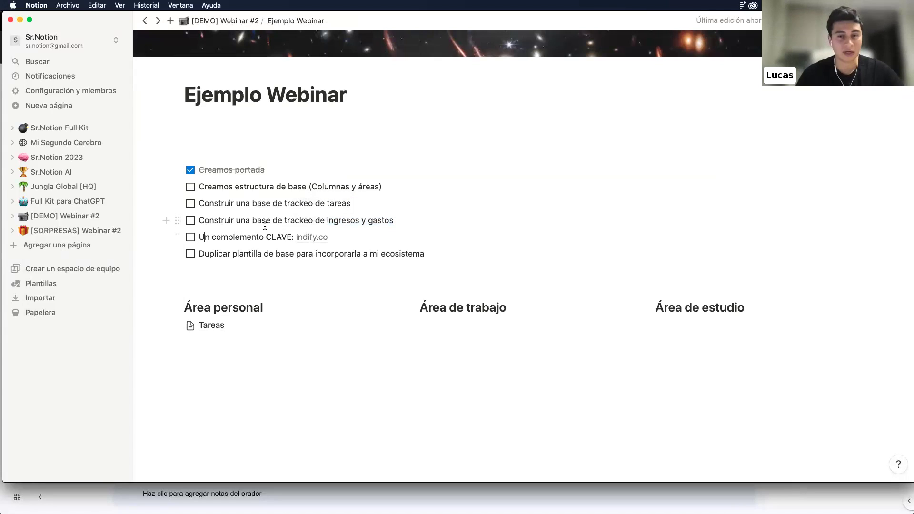
left_click(315, 237)
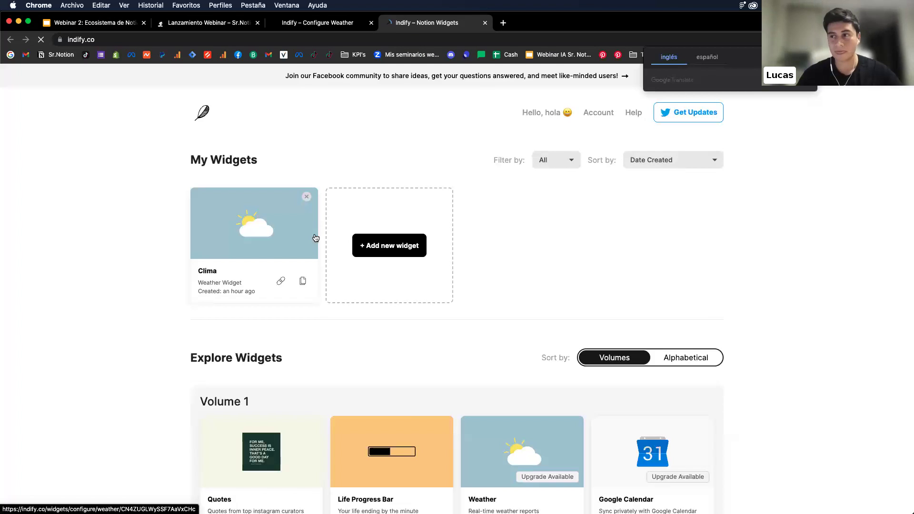
Copy the Clima weather widget's link on indify, then return to Notion's Ejemplo Webinar page
left_click(281, 283)
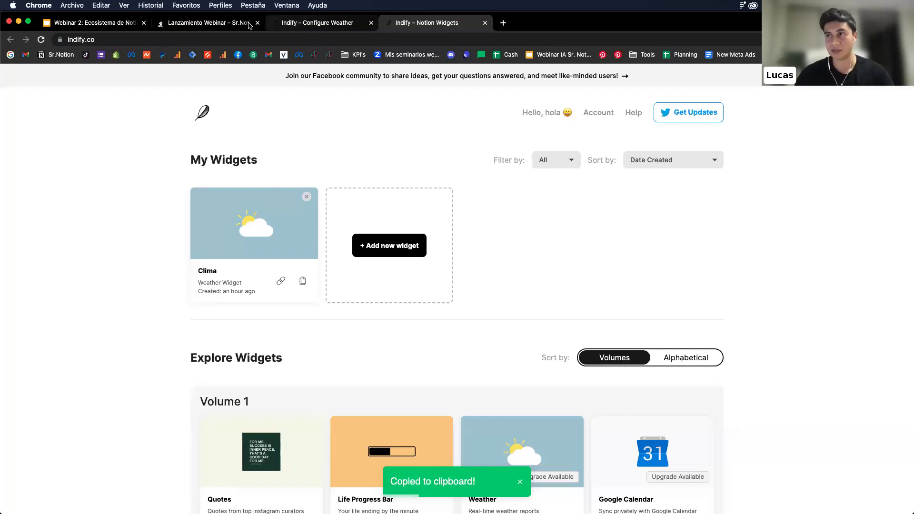
left_click(212, 24)
left_click(109, 23)
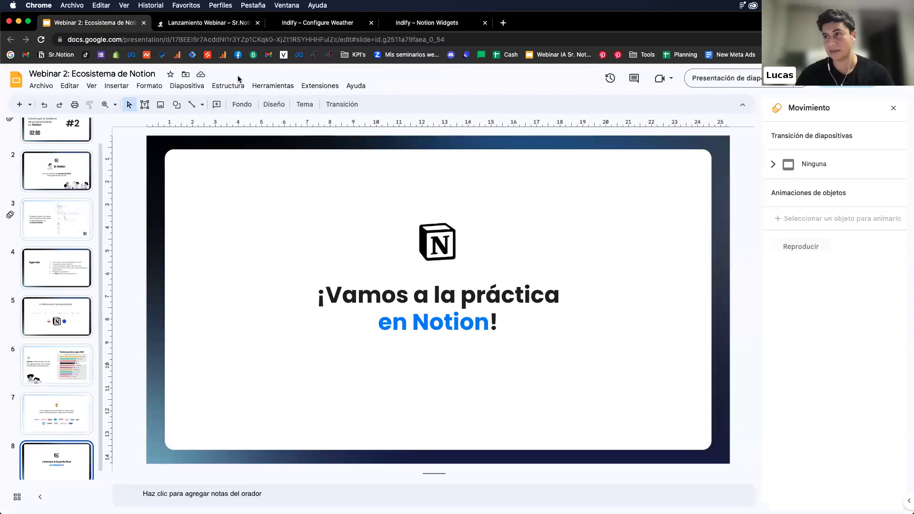
left_click(281, 25)
key("ctrl+Up")
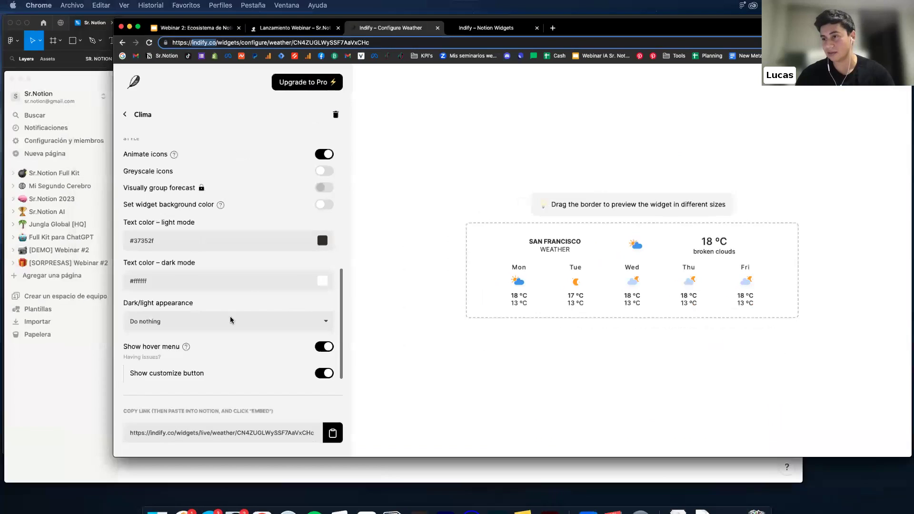
left_click(268, 314)
Add a new block below Tareas and search the block menu for 'ins' (Insertar)
key("Return")
key("Return")
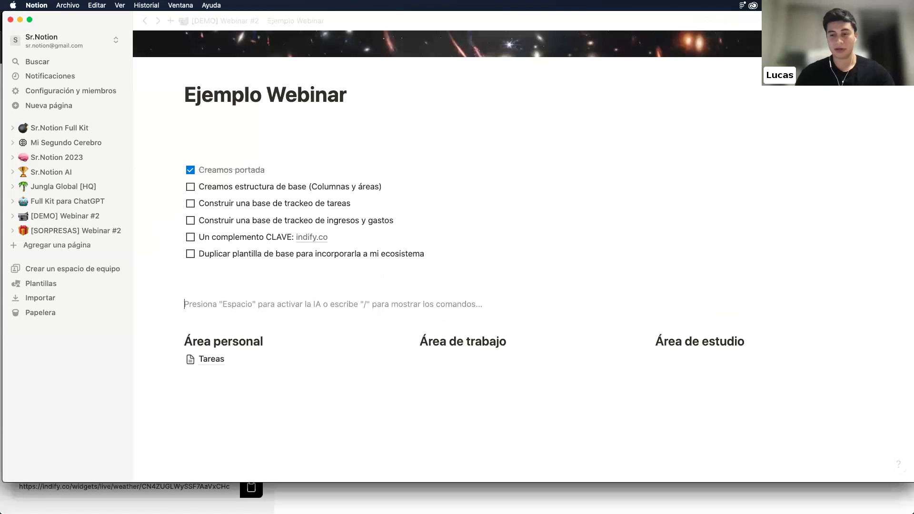
left_click(301, 387)
type("/code")
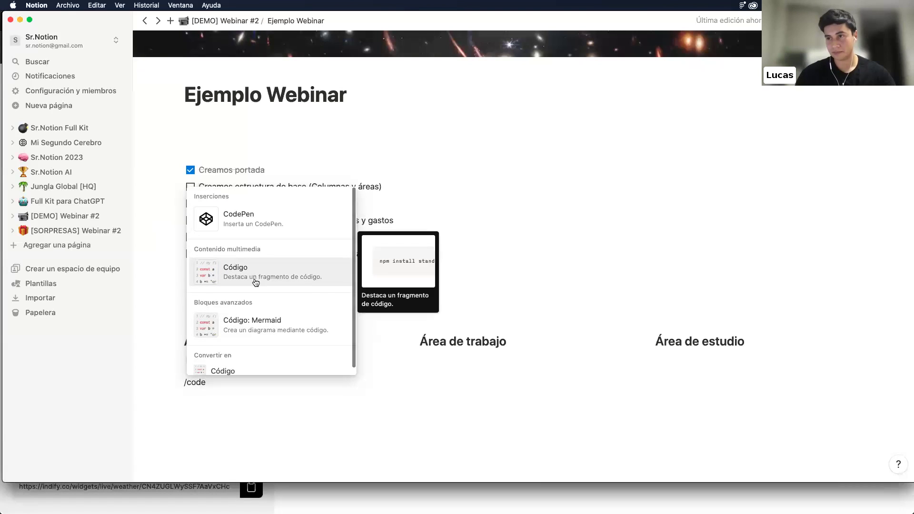
key("BackSpace")
key("BackSpace")
key("BackSpace")
key("BackSpace")
type("em")
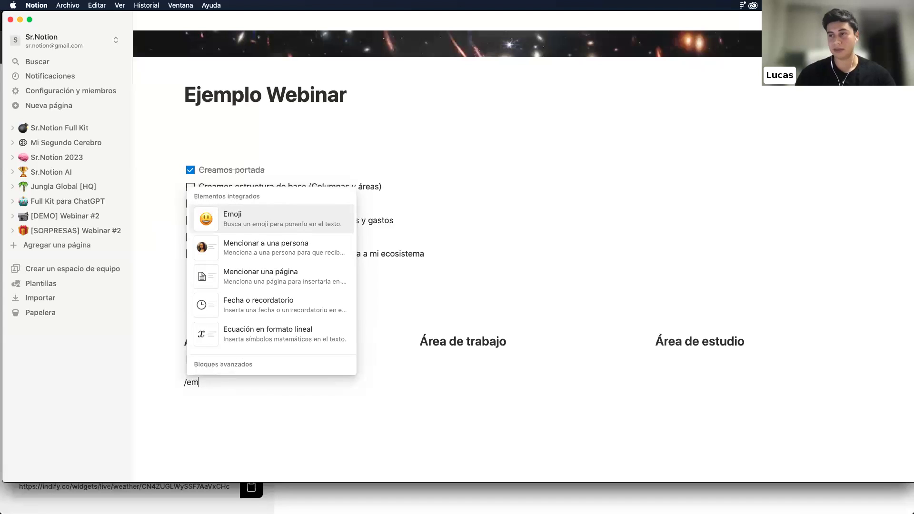
key("BackSpace")
key("BackSpace")
scroll(242, 305, "down", 4)
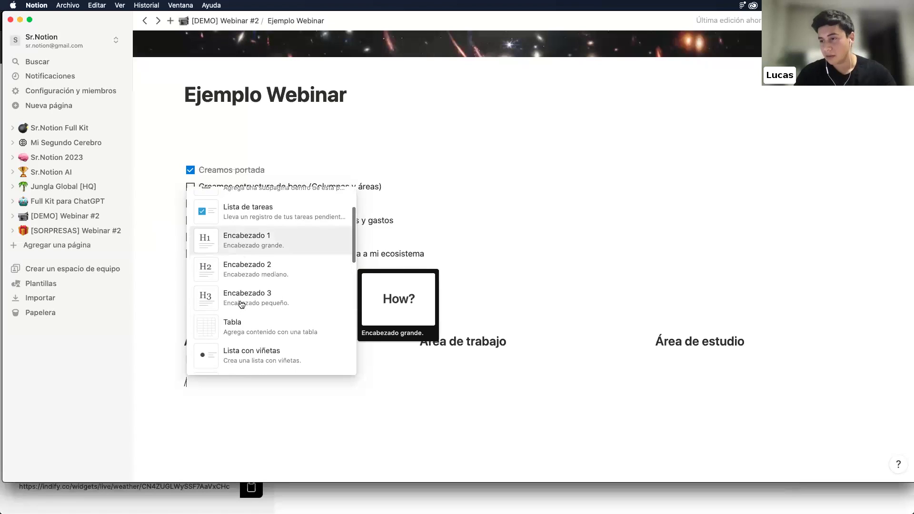
scroll(242, 305, "down", 5)
type("ins")
scroll(251, 246, "up", 3)
scroll(252, 246, "up", 3)
Embed the copied indify weather widget URL with Insertar enlace
left_click(251, 211)
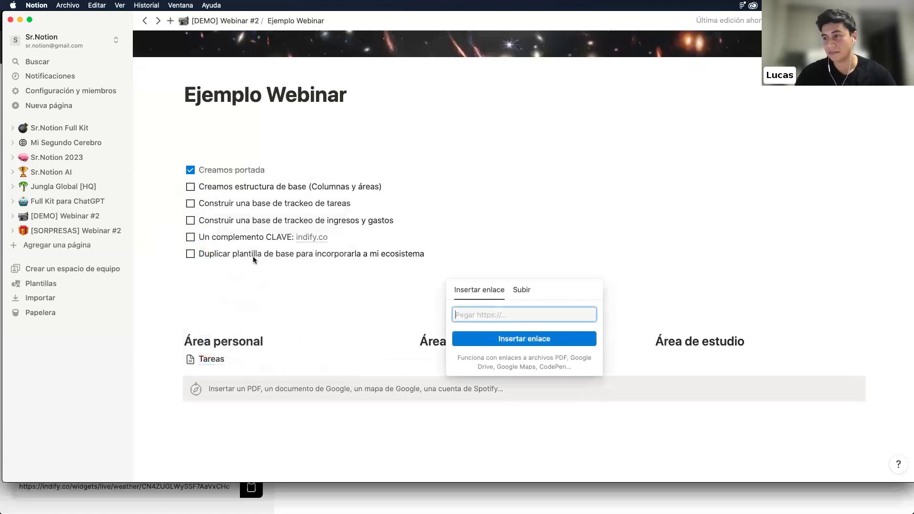
key("super+v")
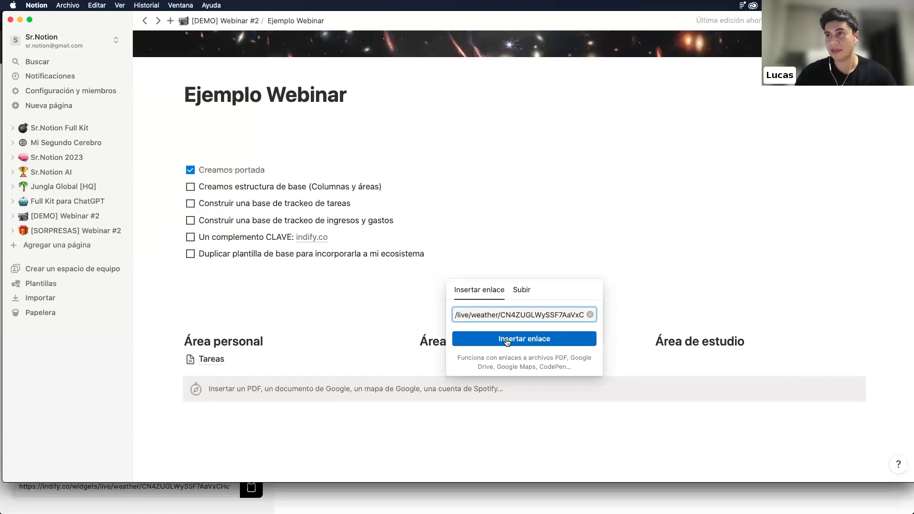
left_click(507, 341)
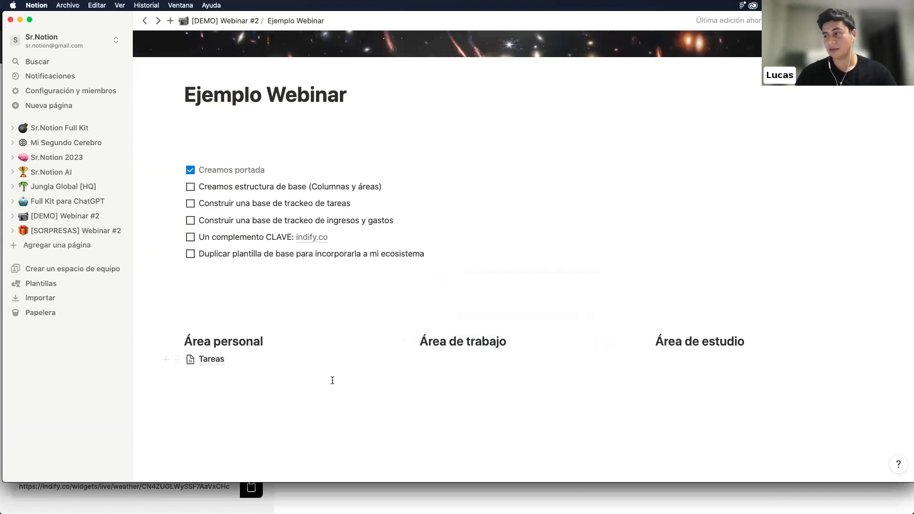
Drag the San Francisco weather widget into the Área personal column above its heading
scroll(343, 361, "down", 2)
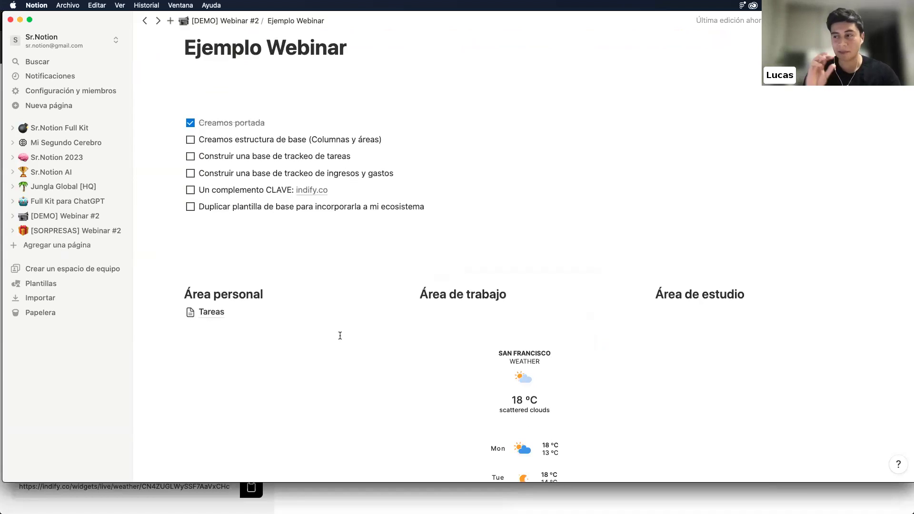
scroll(340, 336, "down", 5)
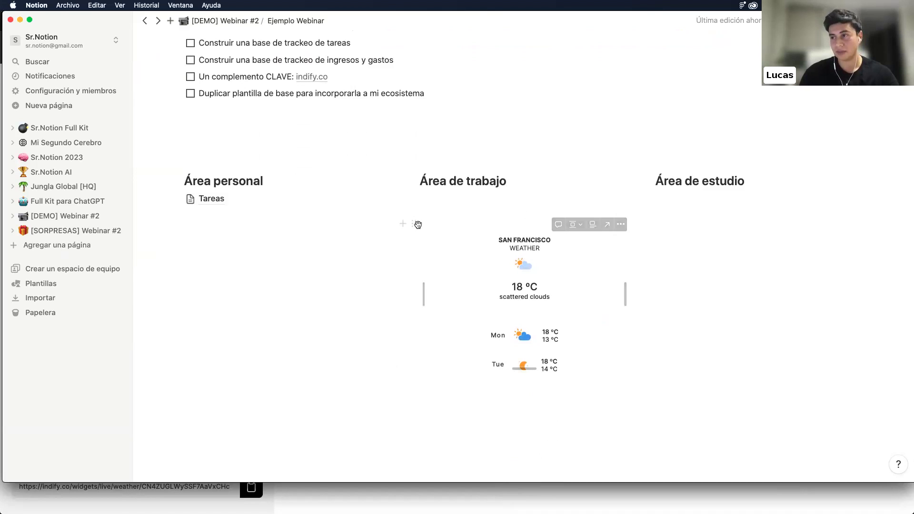
left_click_drag(414, 224, 210, 168)
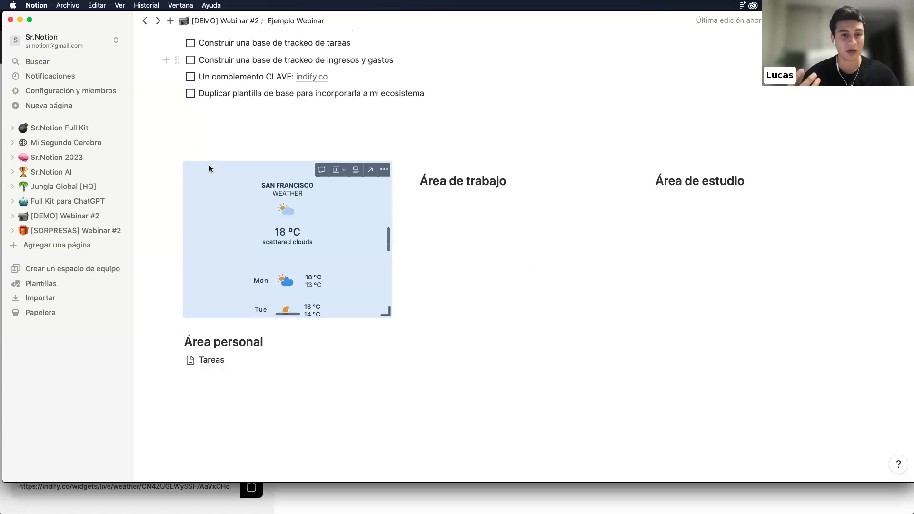
scroll(241, 157, "up", 3)
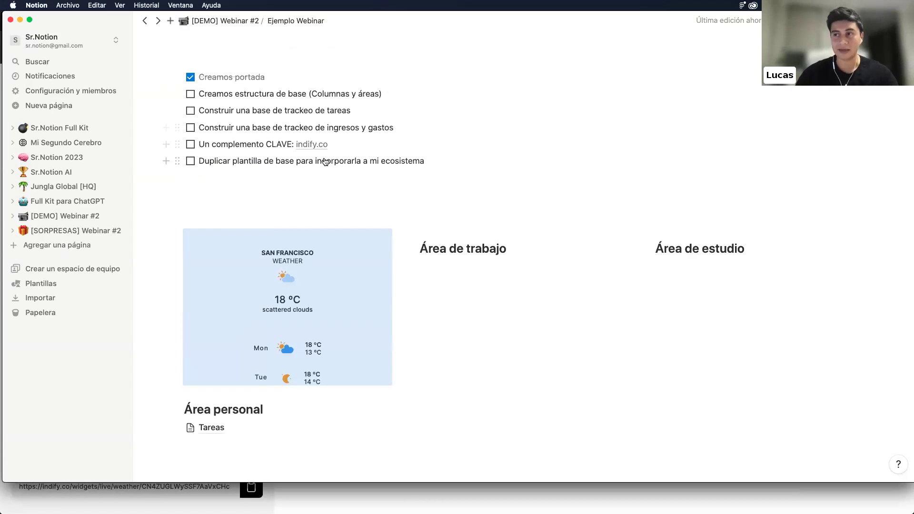
mouse_move(318, 150)
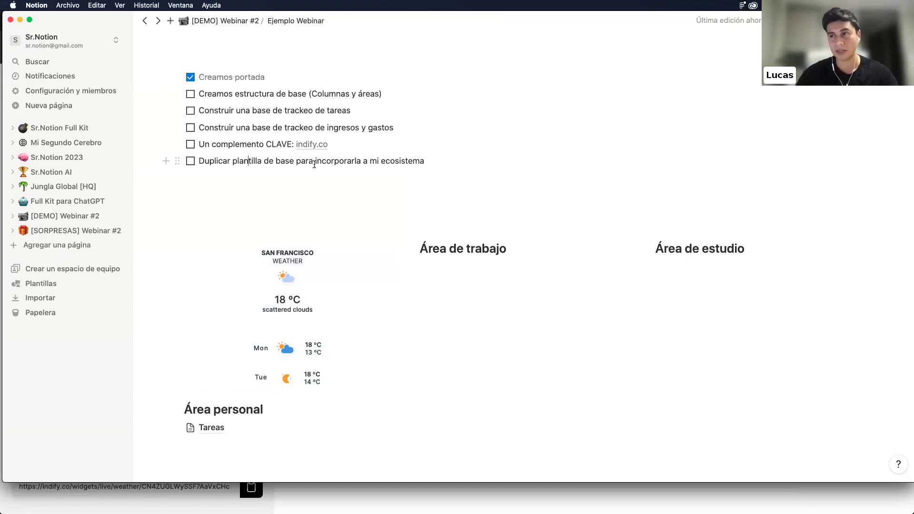
scroll(244, 156, "up", 5)
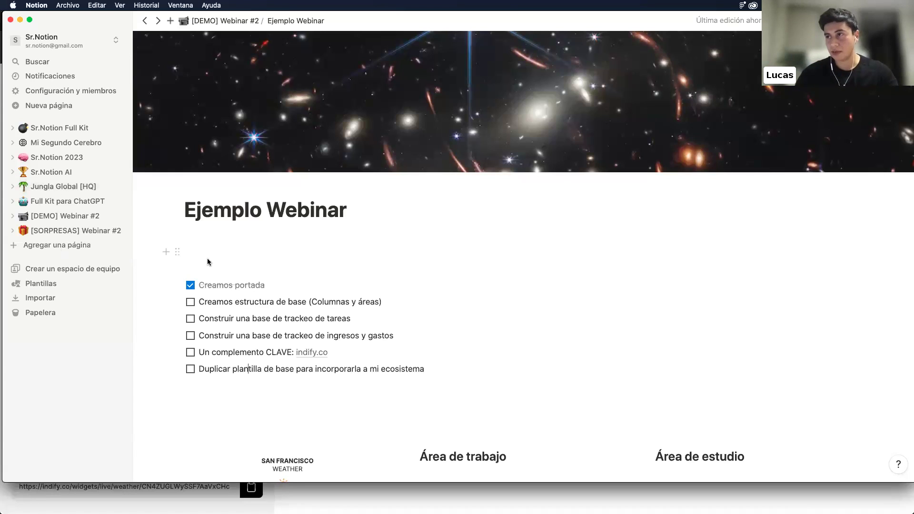
key("ctrl+Up")
left_click(605, 83)
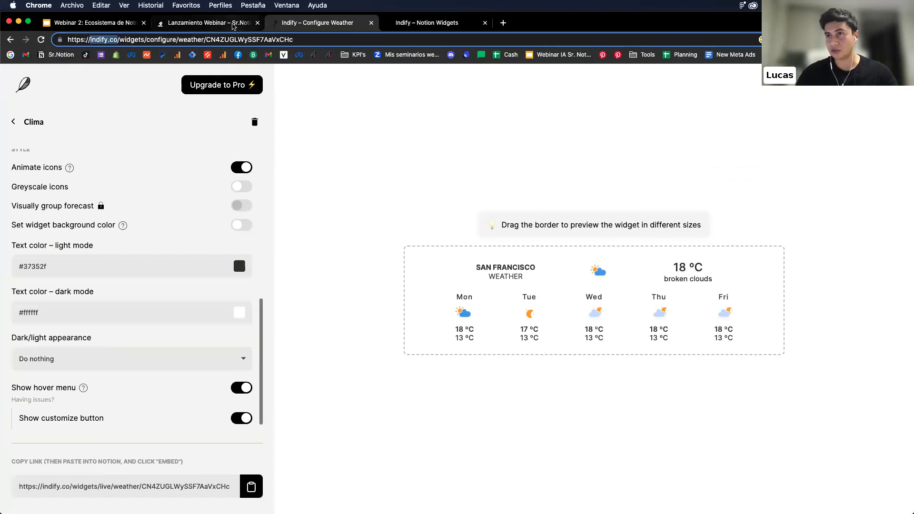
left_click(209, 23)
left_click(451, 20)
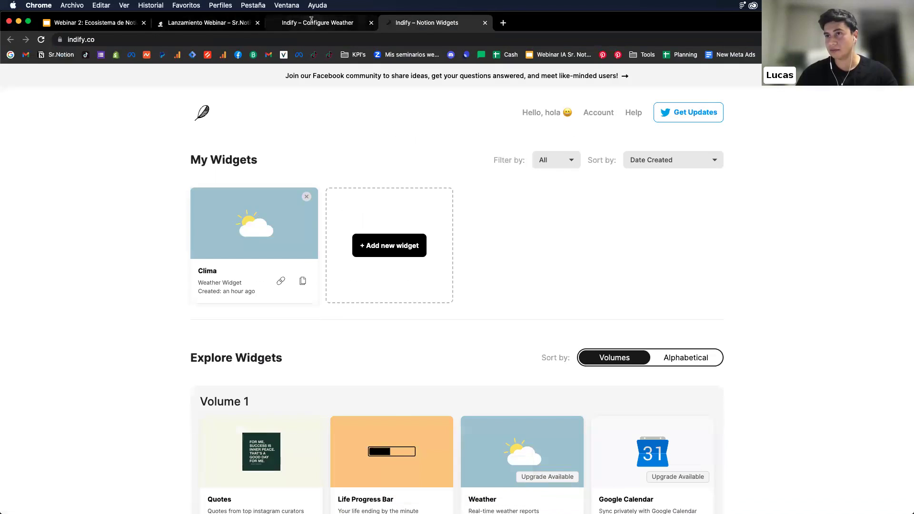
left_click(319, 23)
left_click(127, 22)
left_click(207, 23)
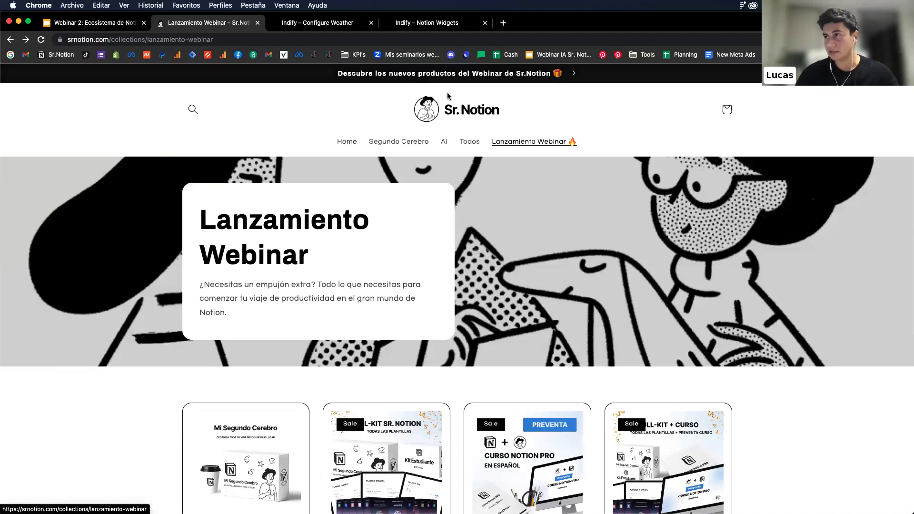
key("ctrl+Right")
left_click(192, 348)
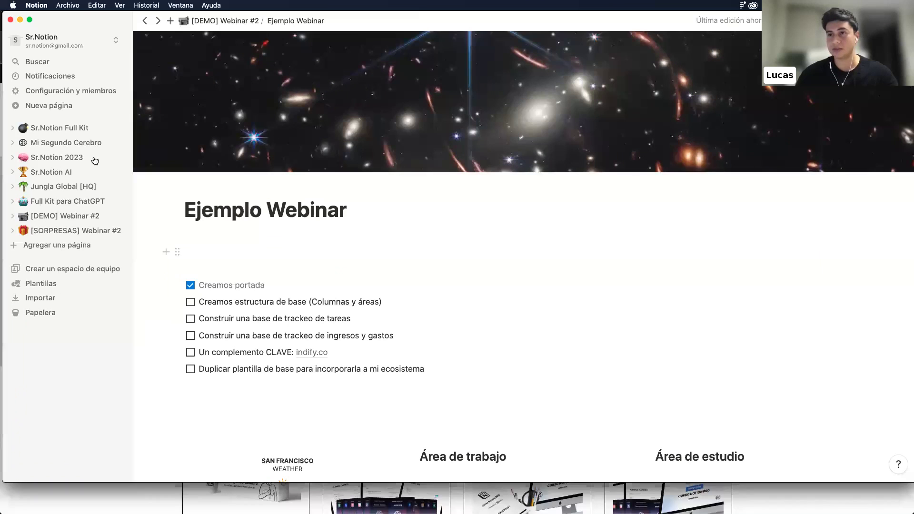
Copy the public Publicar link of the Seguimiento de suscripciones page in Sr.Notion Full Kit
left_click(64, 132)
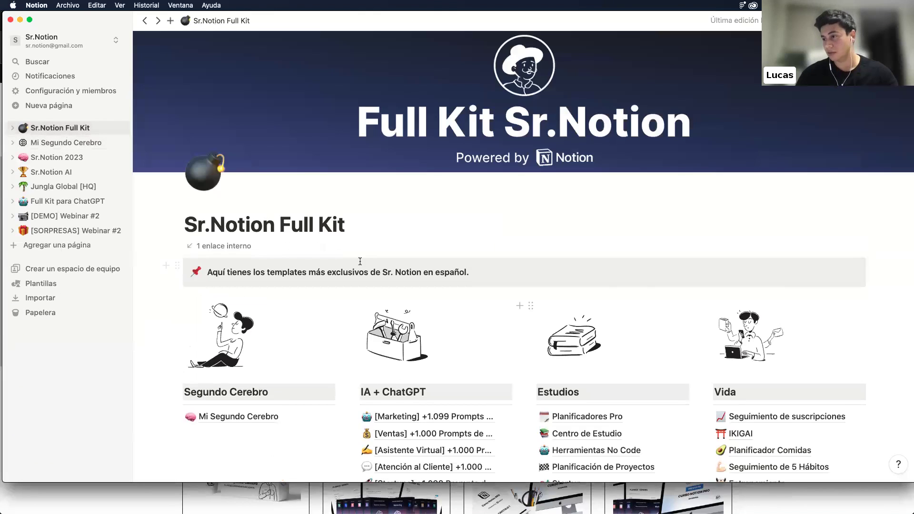
scroll(709, 331, "down", 3)
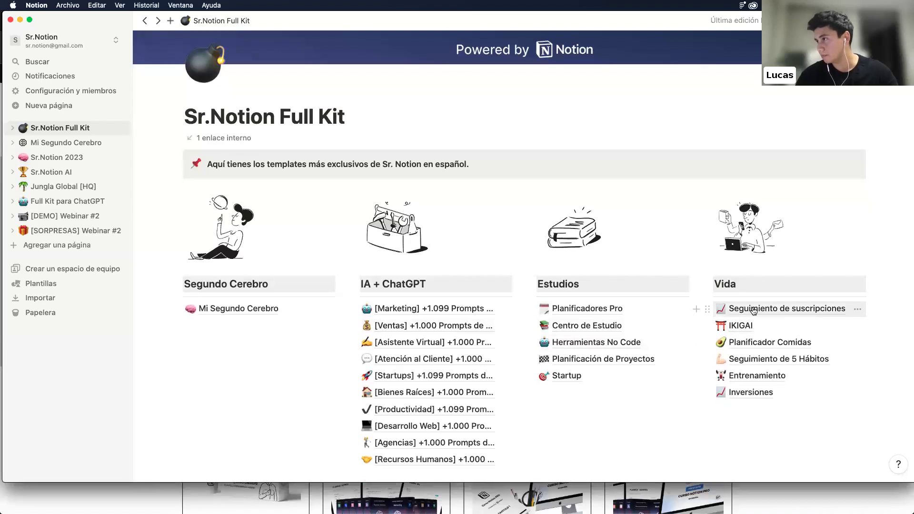
left_click(754, 311)
left_click(773, 20)
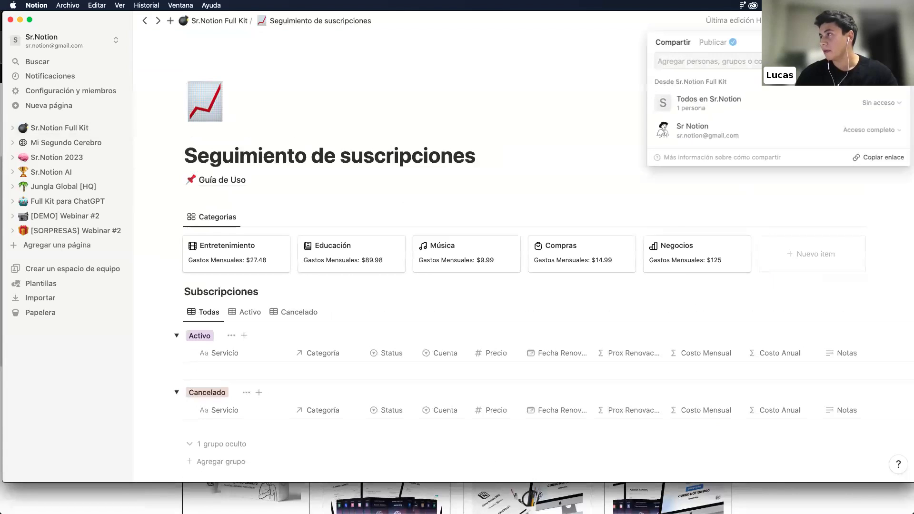
left_click(712, 42)
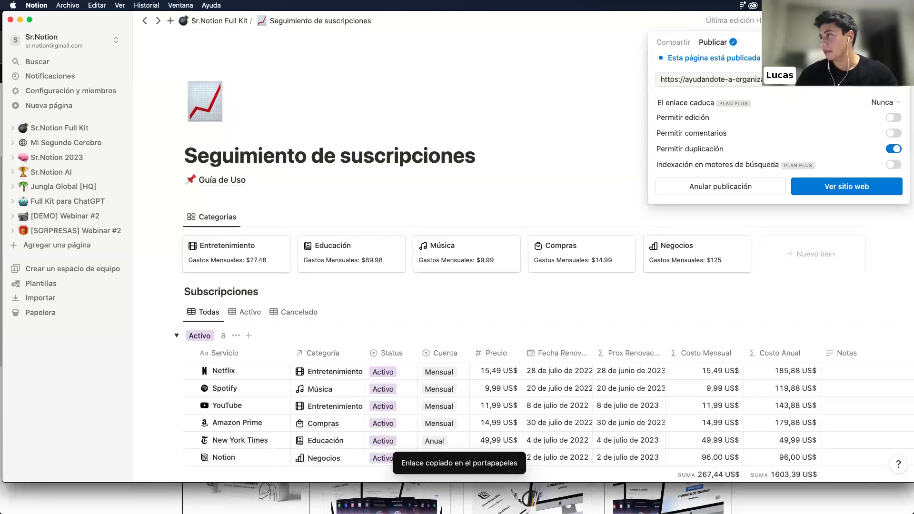
key("ctrl+Up")
Load the copied public link in a new Chrome tab and Duplicar the template into the workspace
left_click(491, 119)
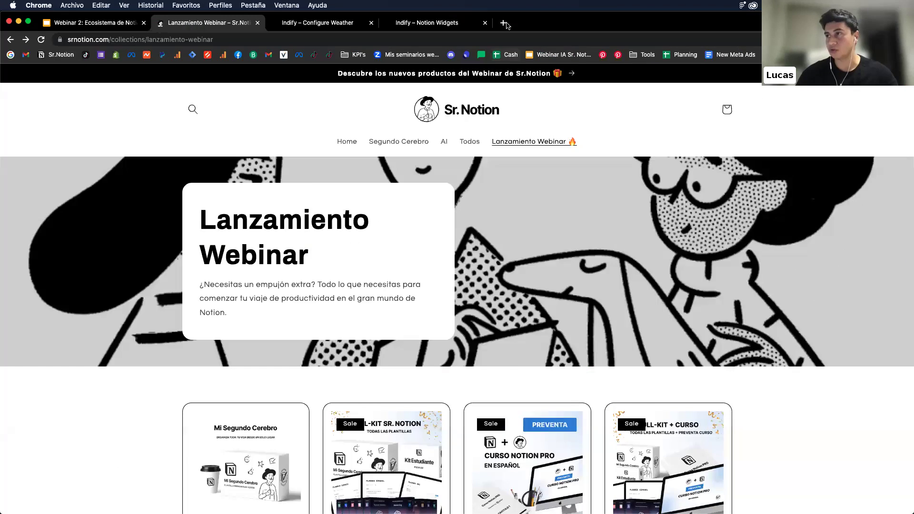
left_click(505, 24)
type("https://ayudandote-a-organizar-tu-vida.notion.site/Seguimiento-de-suscripciones-27b9917f25f04768ae06579aa5813866?pvs=4")
key("Return")
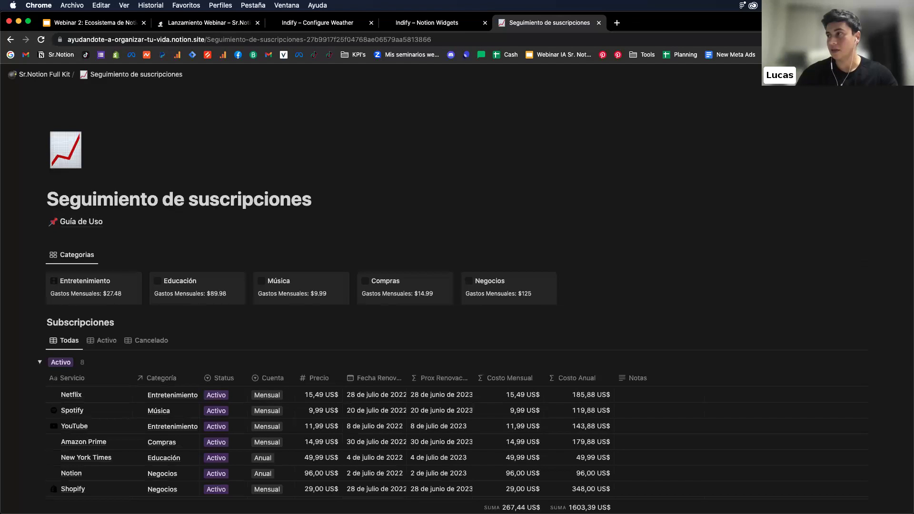
left_click(824, 75)
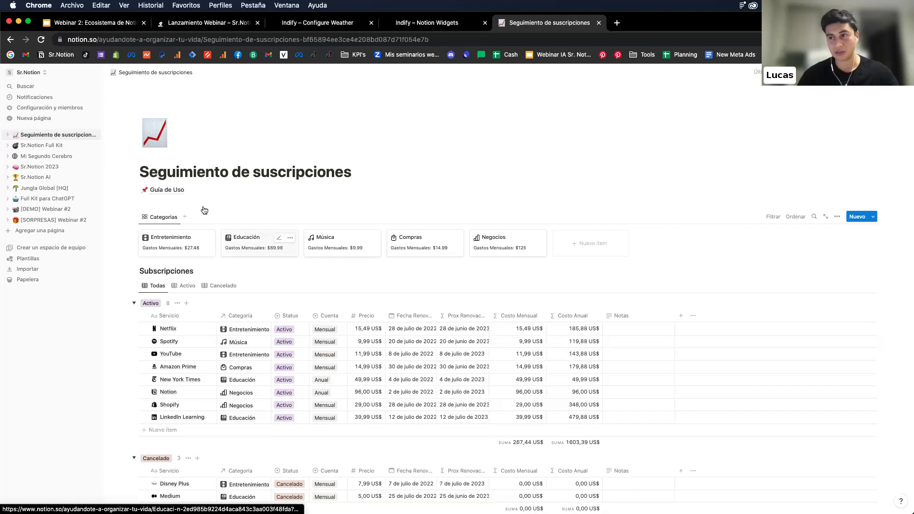
scroll(209, 251, "down", 3)
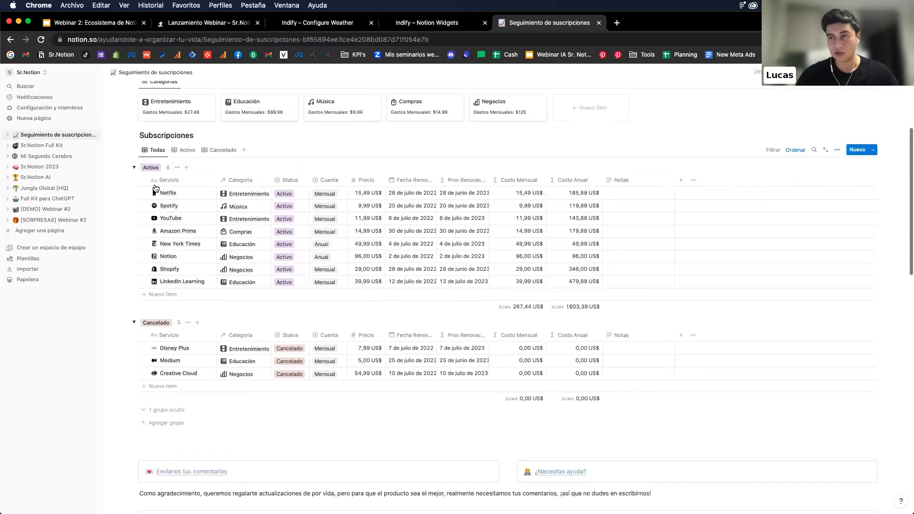
scroll(156, 189, "up", 3)
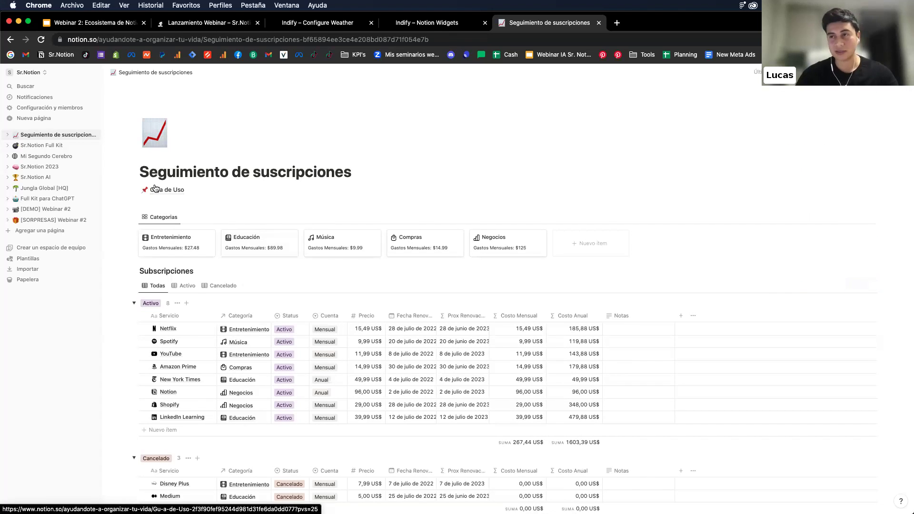